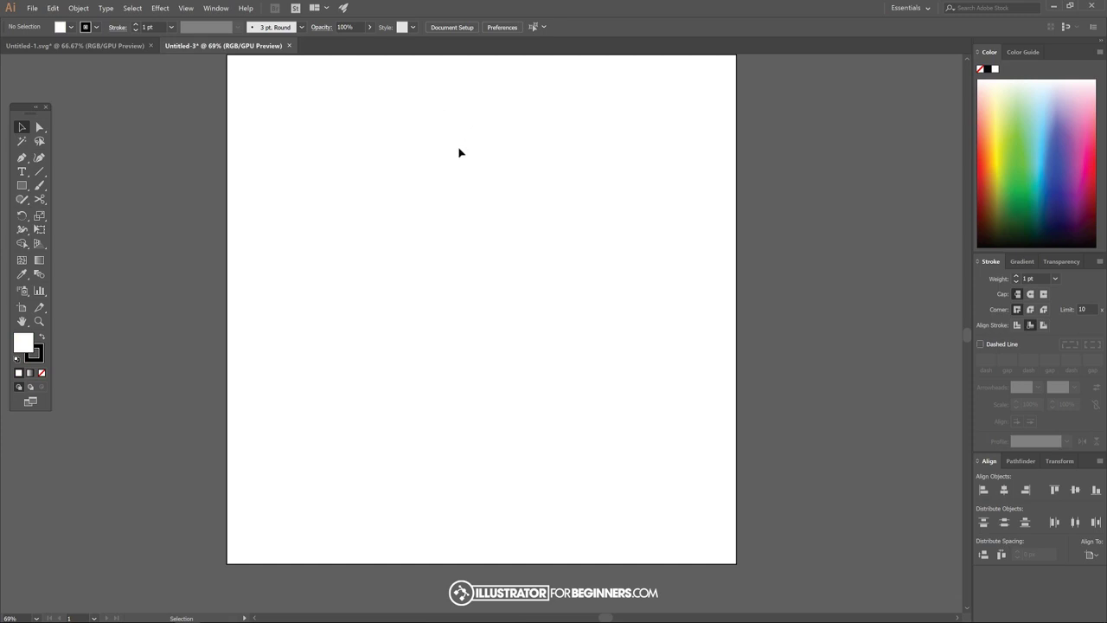
Step: Nudge the view down and keep the Align panel aligning to the artboard
key("space")
left_click_drag(427, 139, 432, 159)
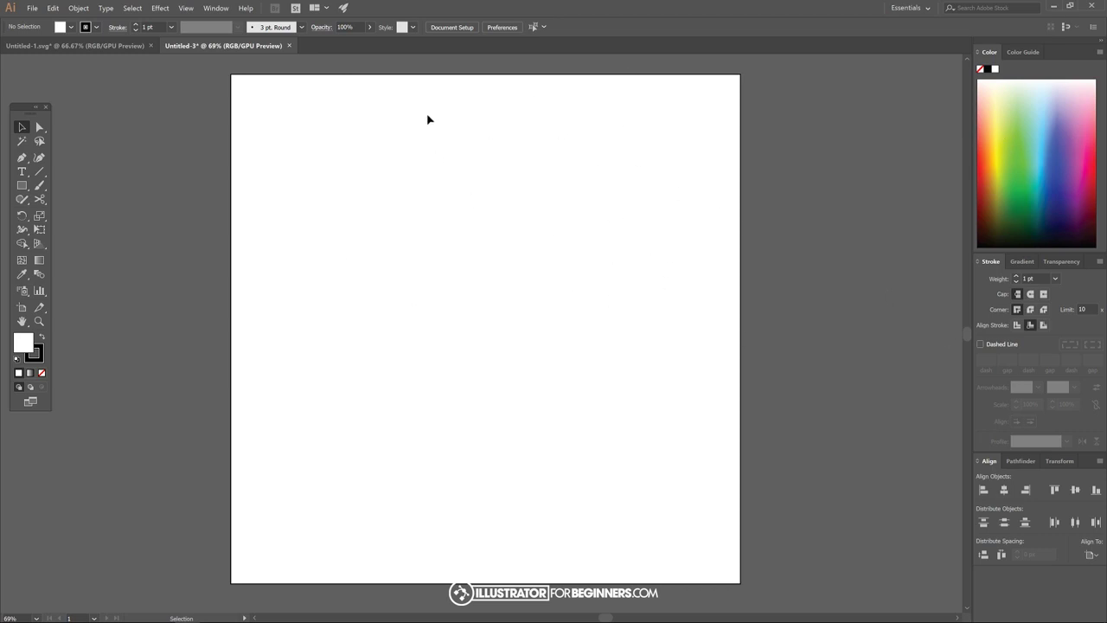
left_click(156, 8)
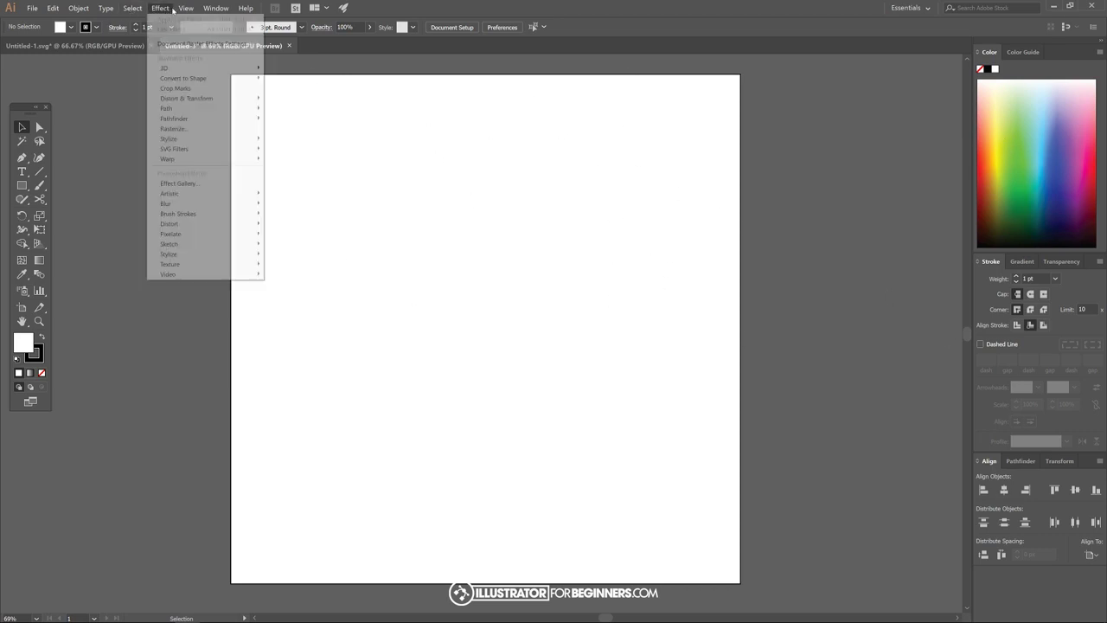
mouse_move(186, 8)
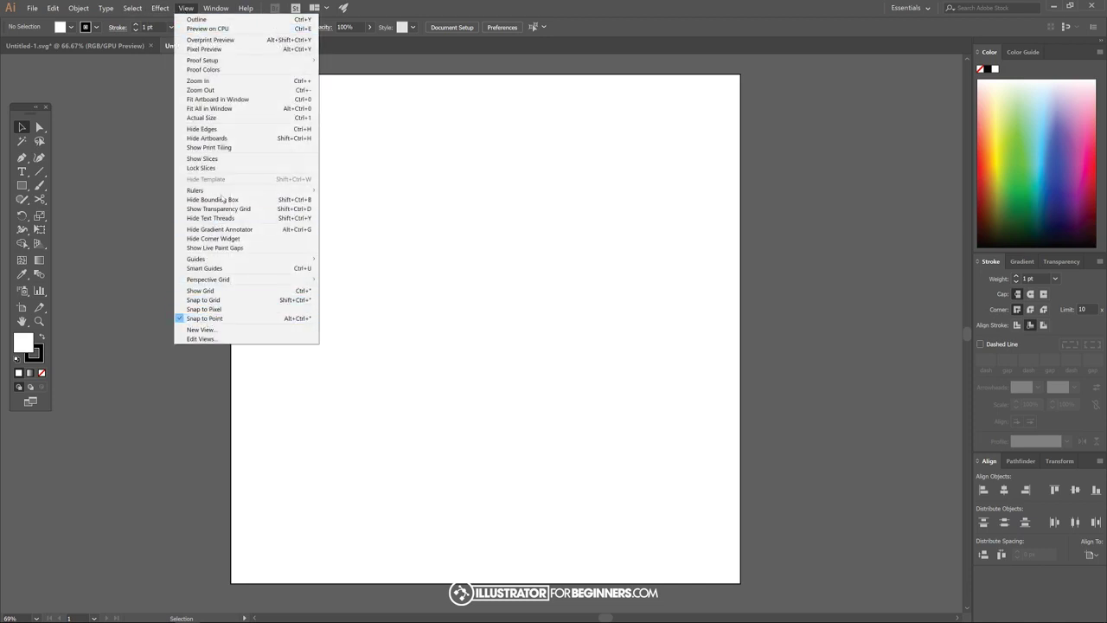
left_click(219, 13)
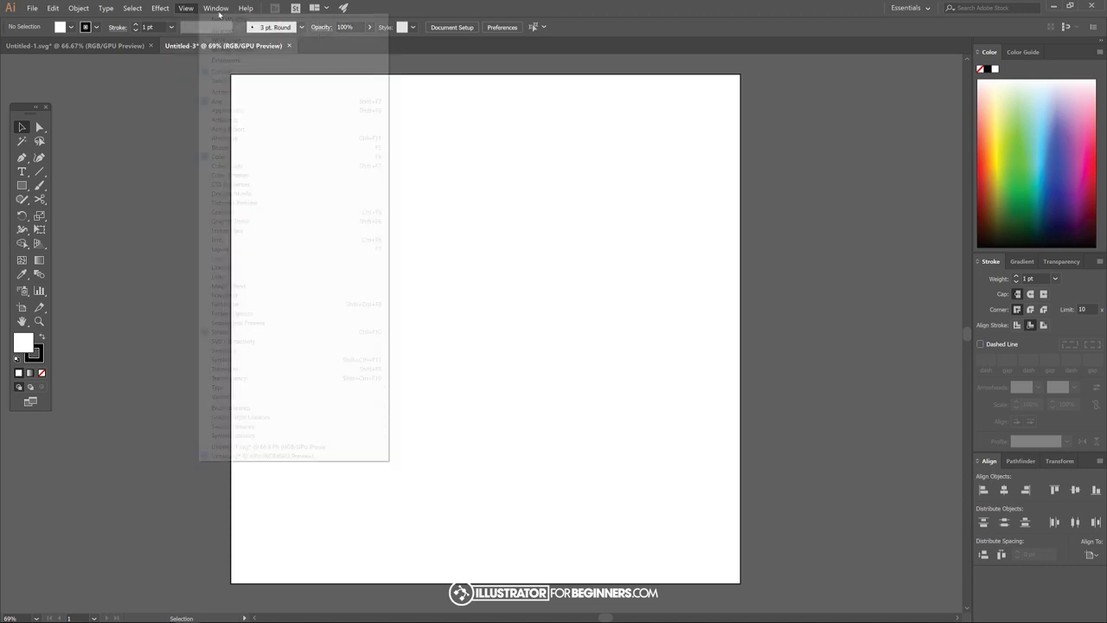
left_click(218, 11)
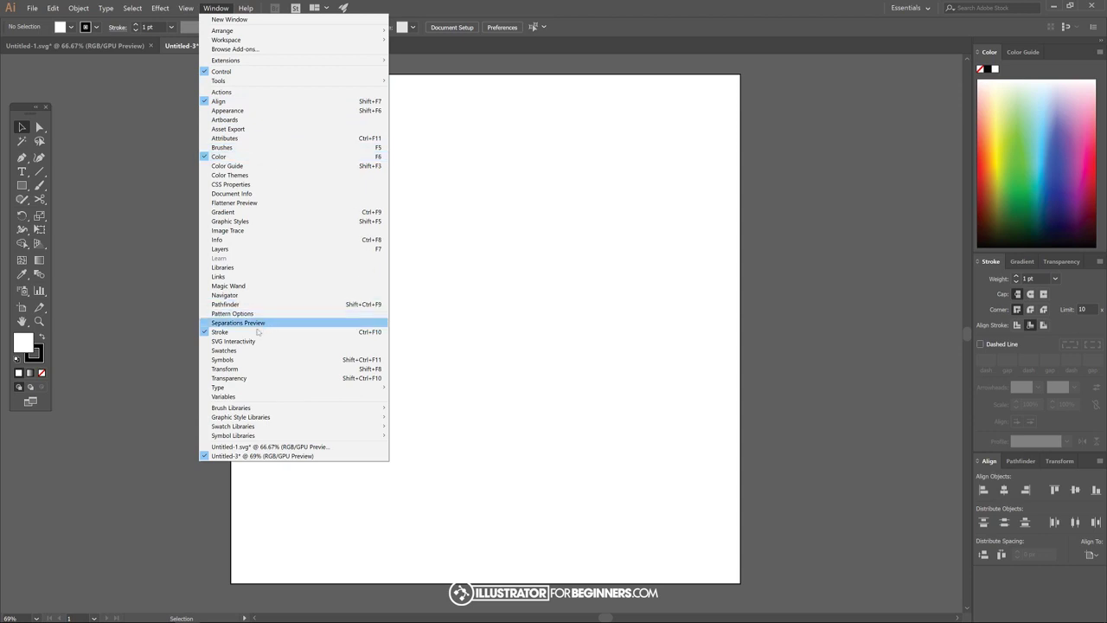
left_click(223, 12)
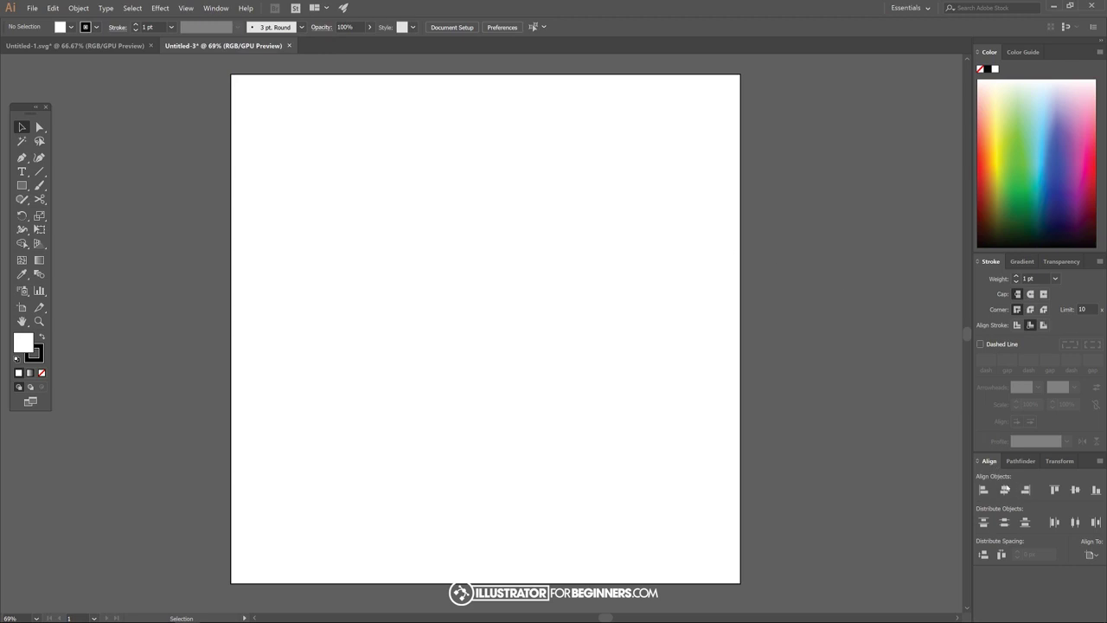
left_click(1099, 556)
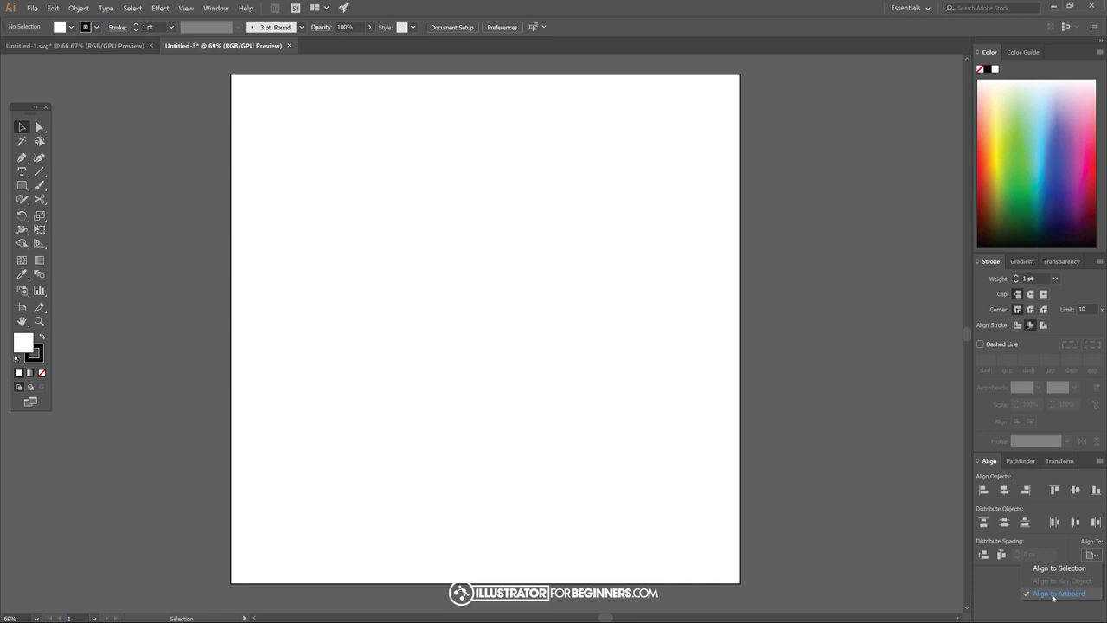
left_click(1052, 542)
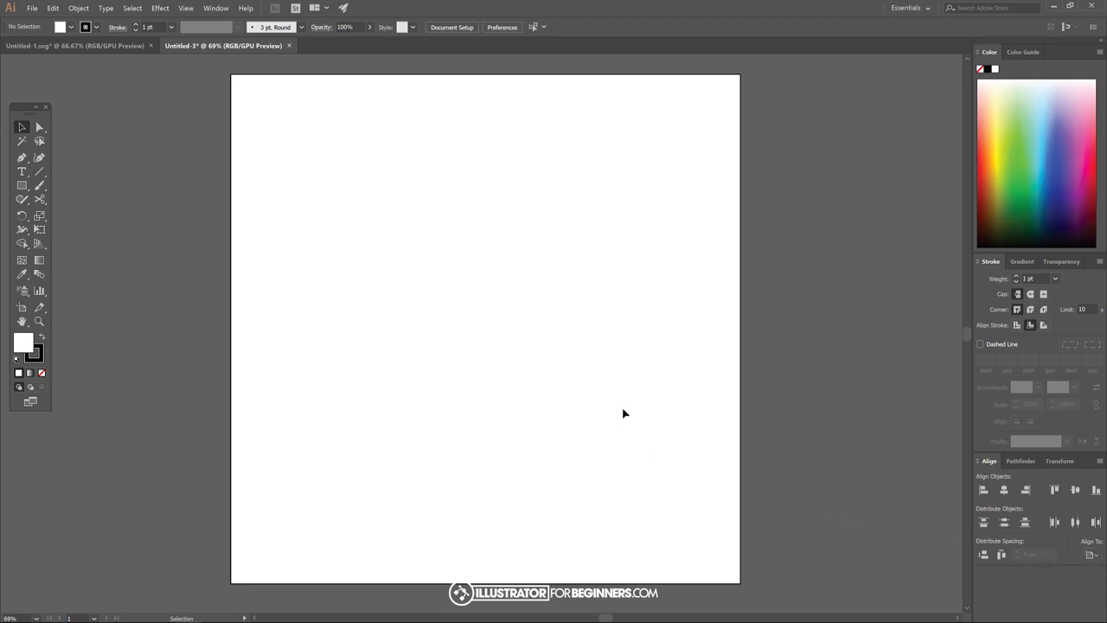
Step: Draw a circle on the artboard with the Ellipse Tool
left_click(26, 187)
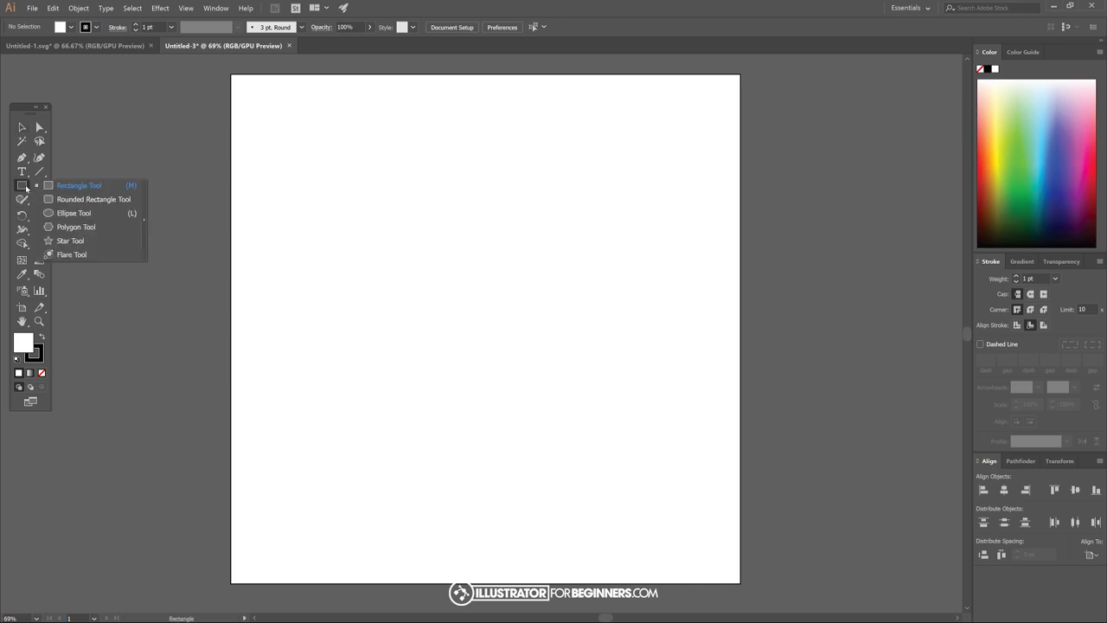
left_click(59, 214)
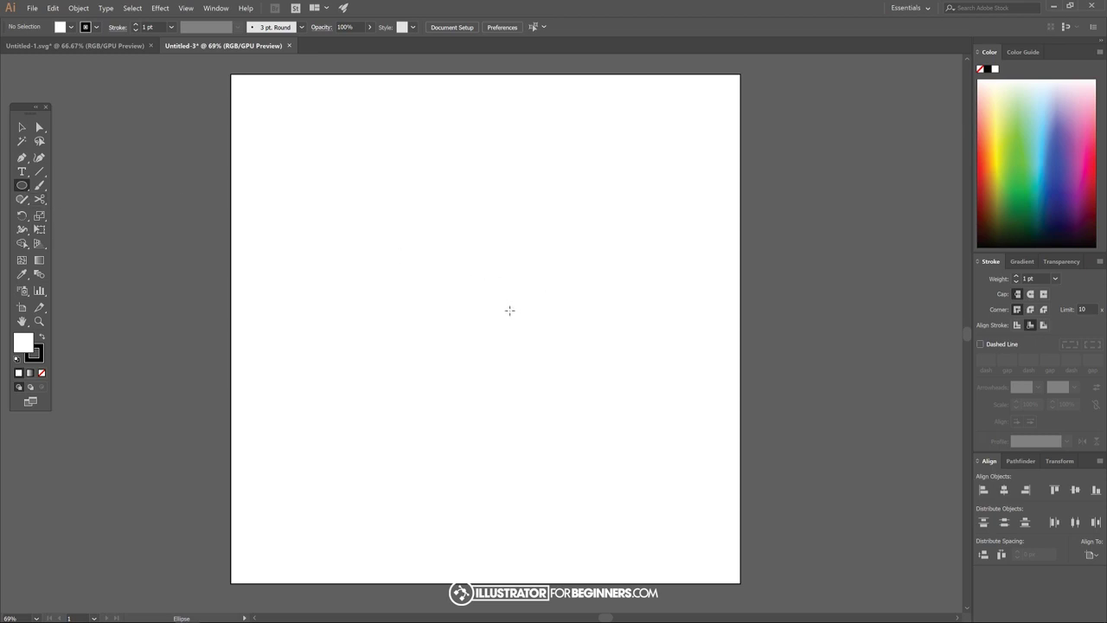
left_click_drag(480, 296, 562, 359)
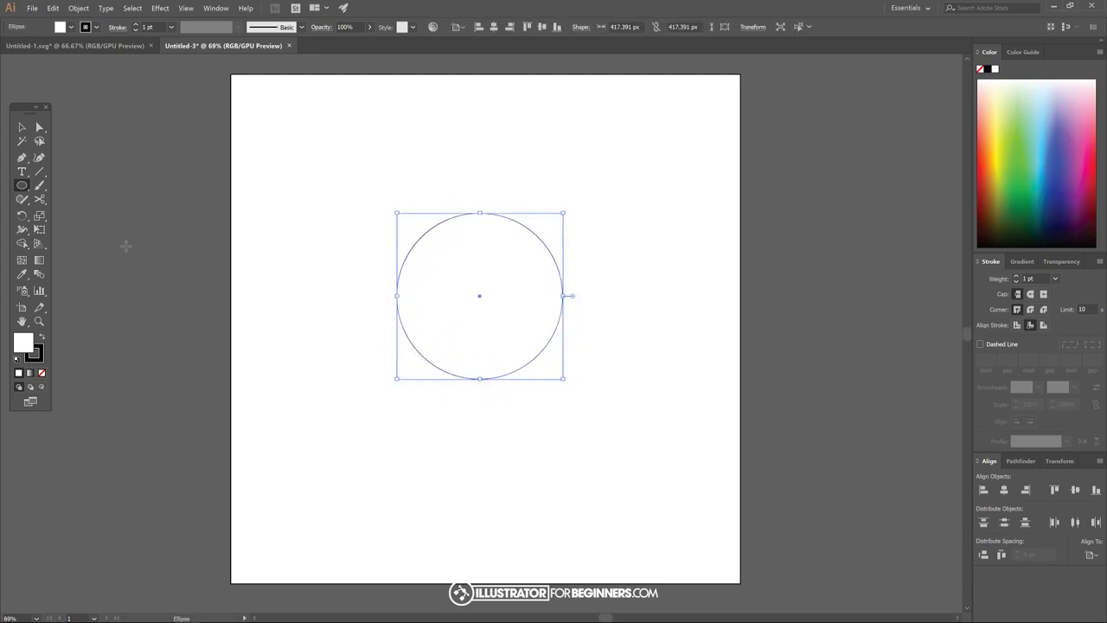
Step: Fill the circle black with no stroke and 53% opacity, and centre it on the artboard
left_click(71, 27)
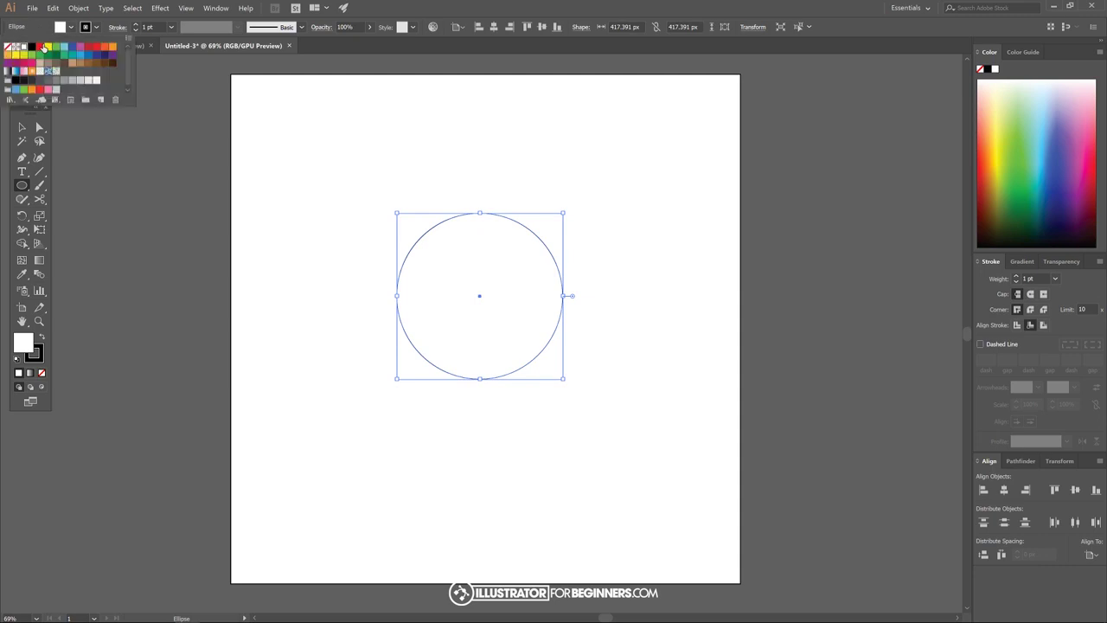
left_click(29, 46)
left_click(87, 27)
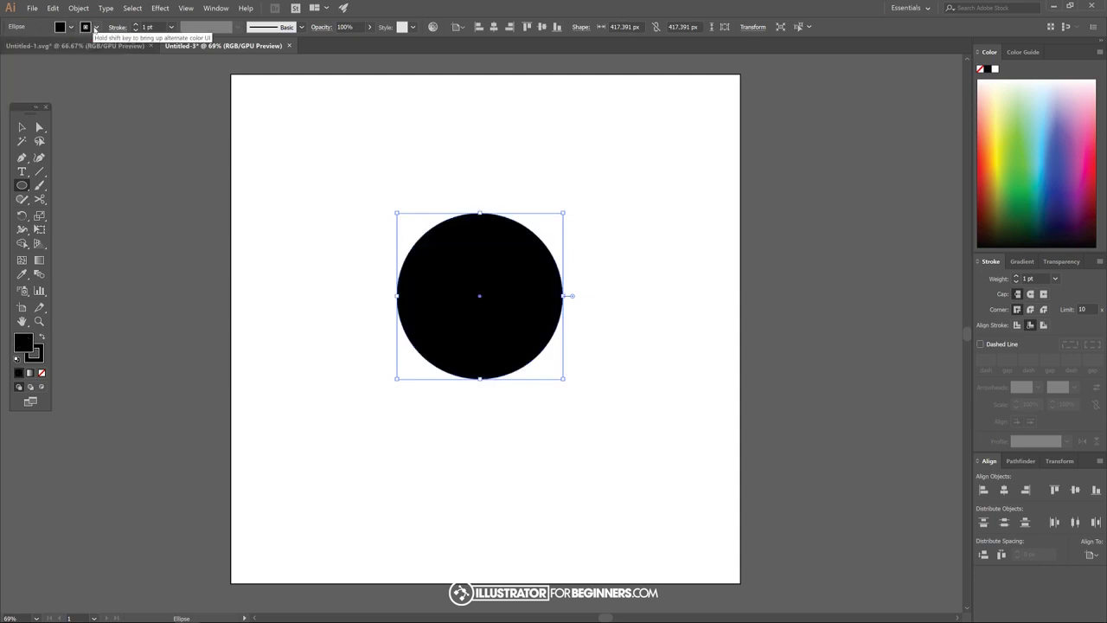
left_click(96, 28)
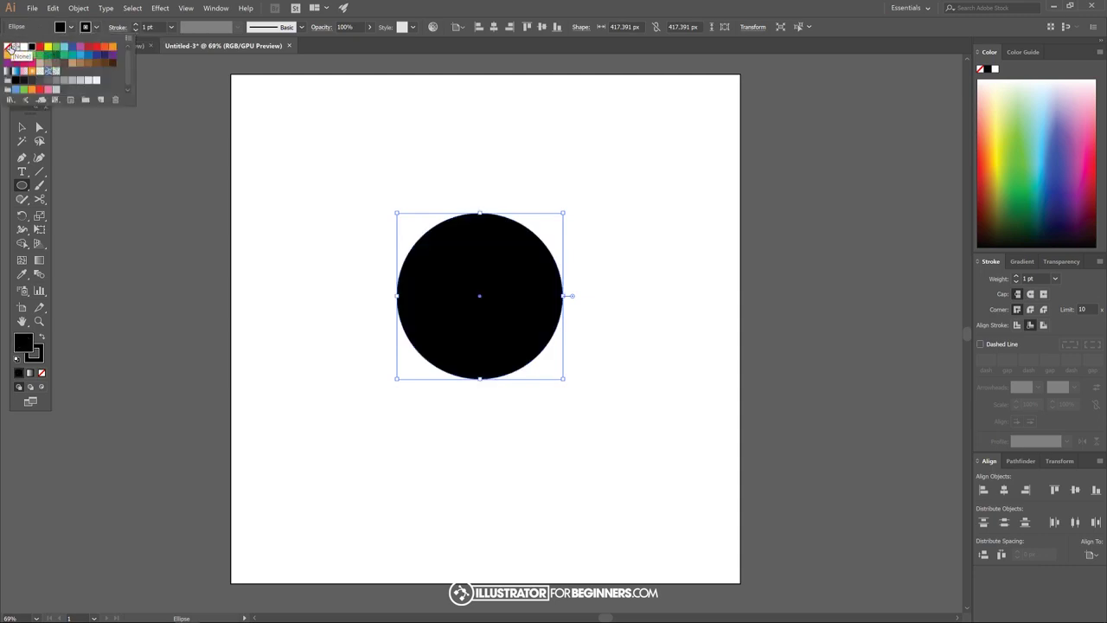
left_click(8, 48)
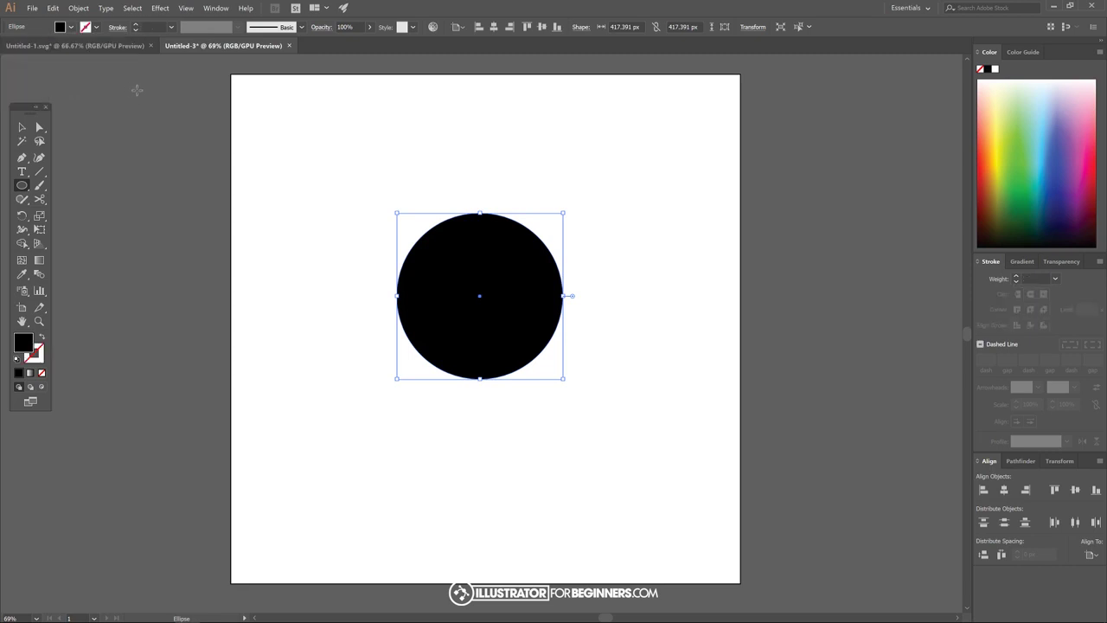
left_click(369, 27)
left_click_drag(369, 43, 350, 44)
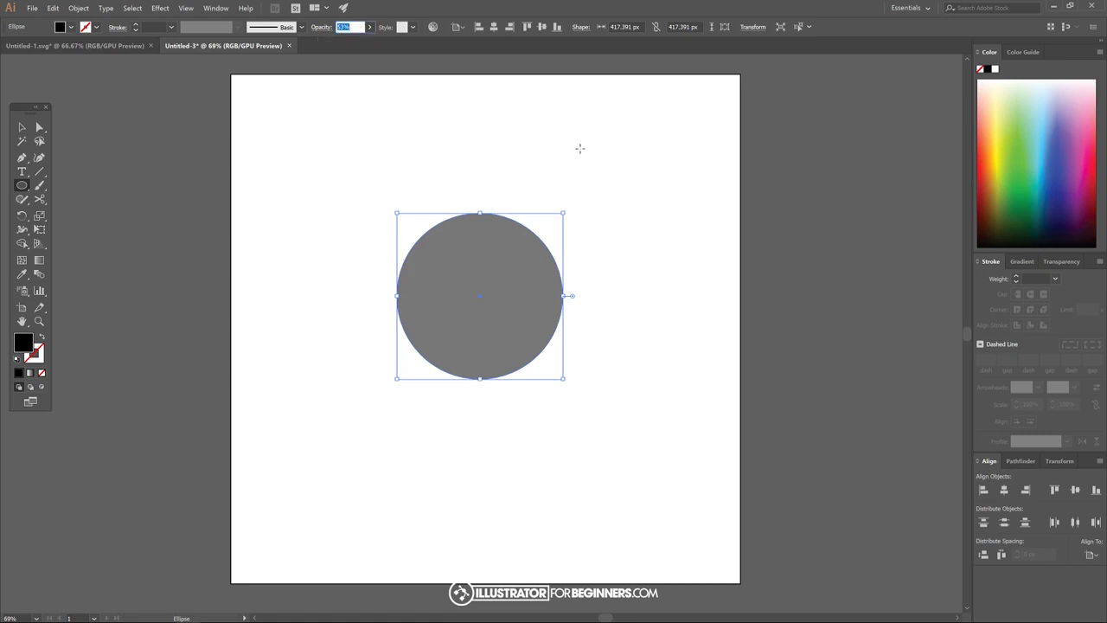
left_click(1004, 491)
left_click(1075, 489)
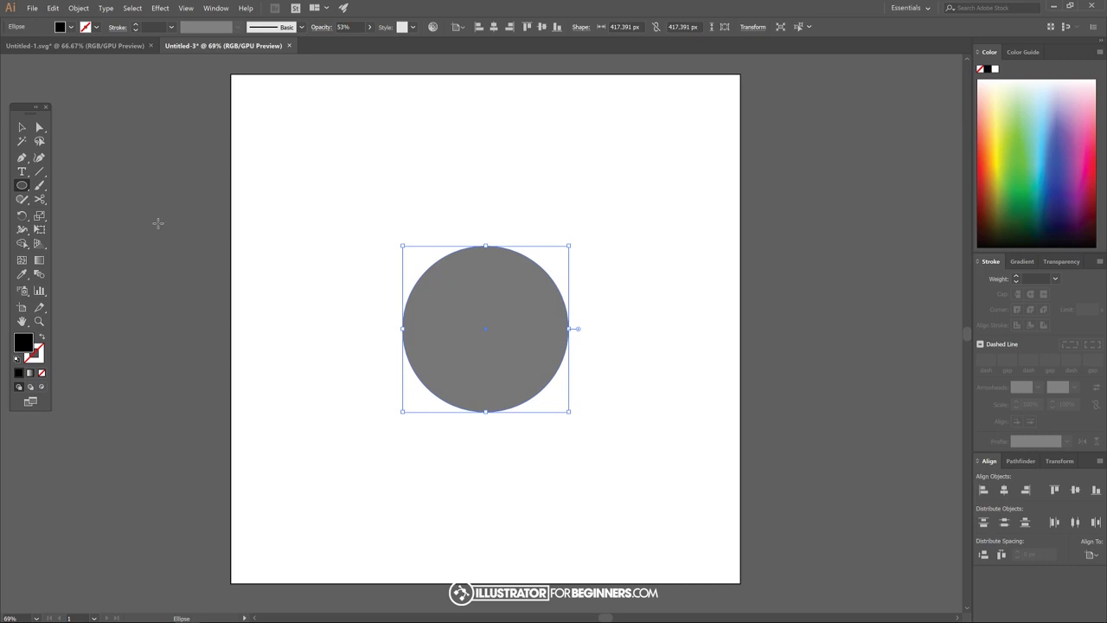
Step: Draw a square near the artboard's top-right corner with a red fill at 59% opacity
left_click(24, 186)
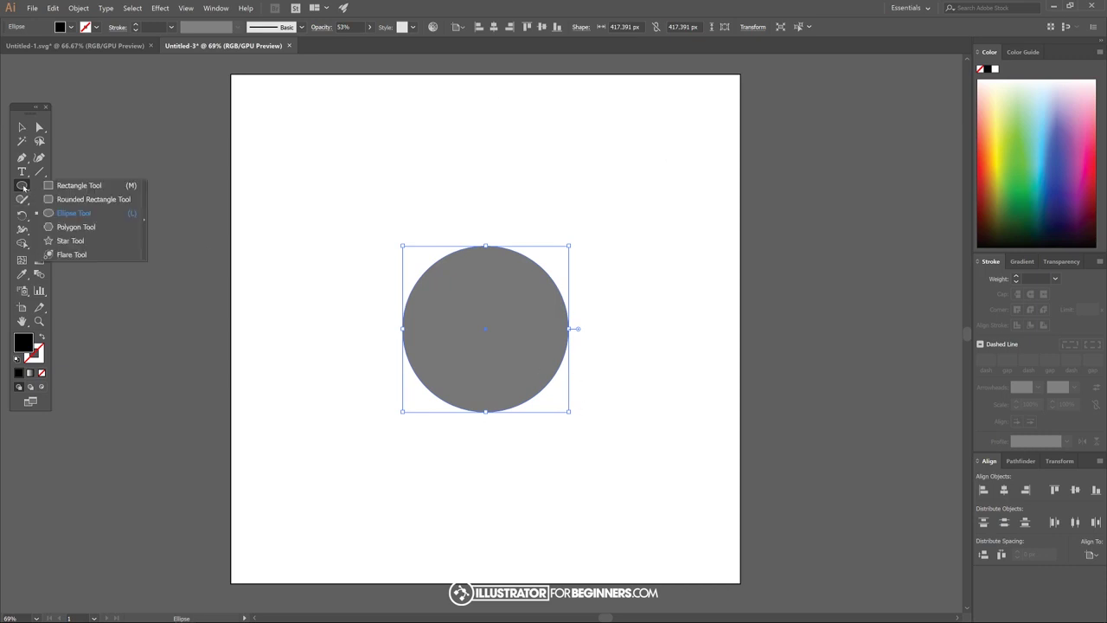
left_click(80, 187)
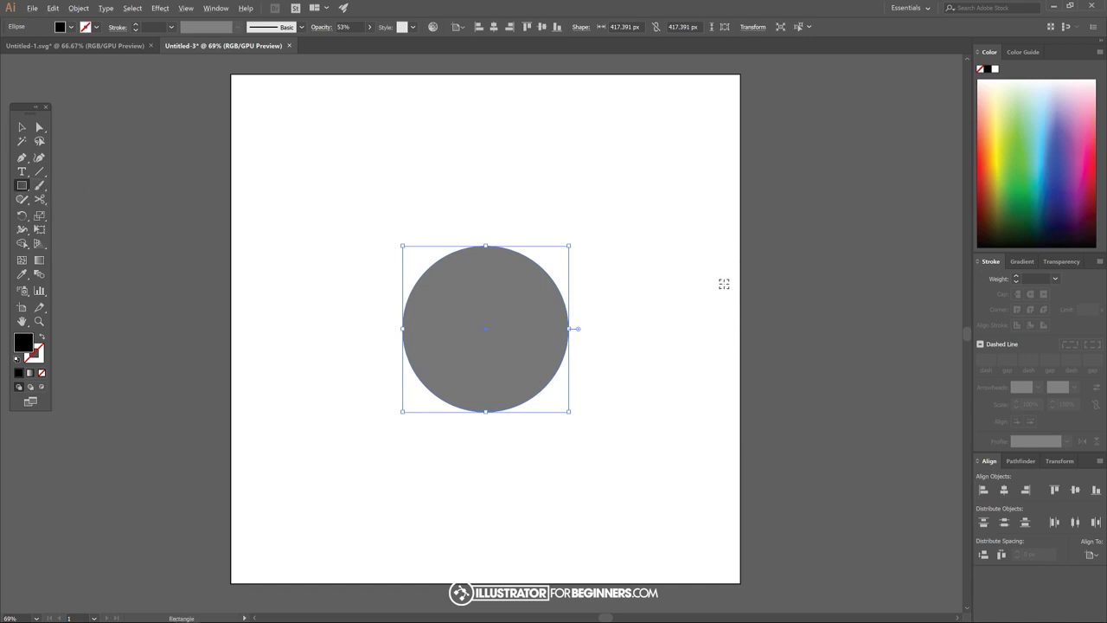
left_click_drag(691, 171, 752, 231)
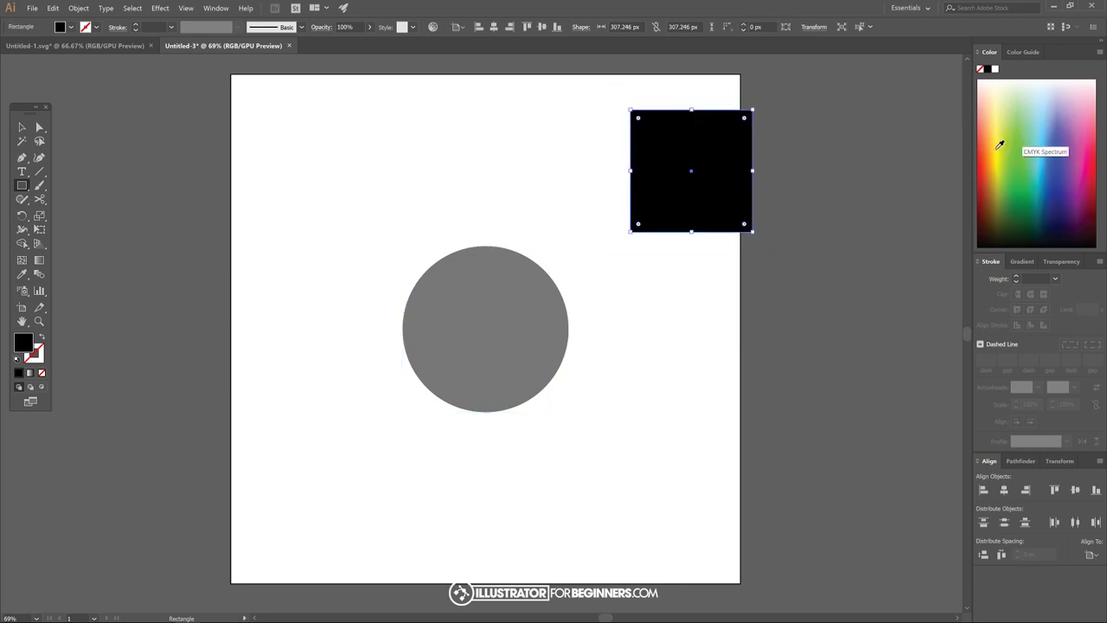
left_click_drag(1022, 164, 977, 166)
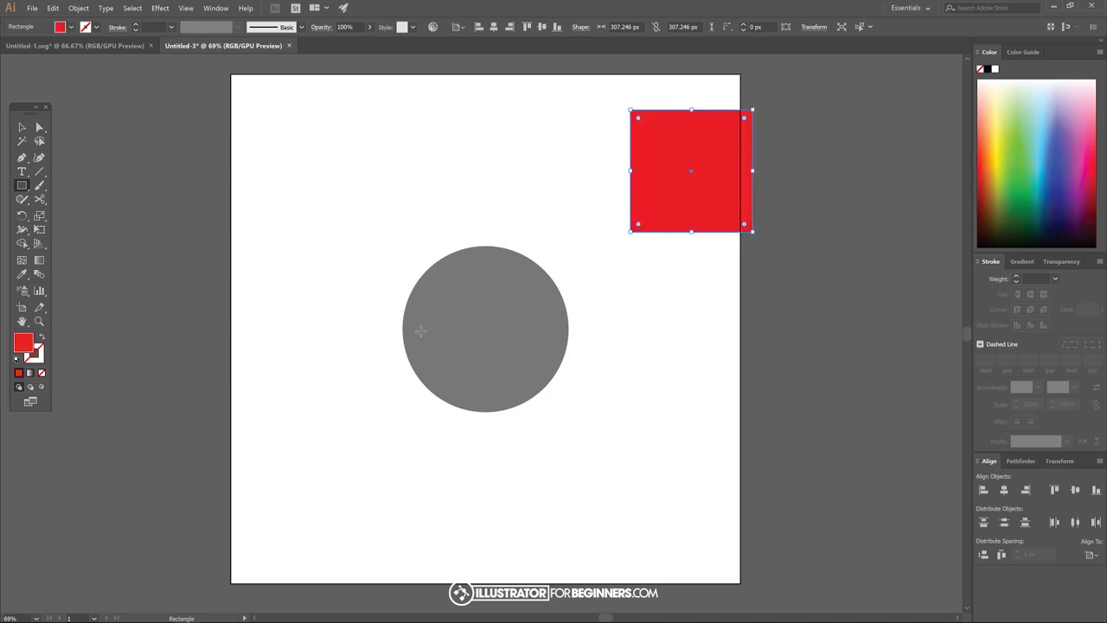
left_click(370, 29)
left_click_drag(373, 41, 349, 42)
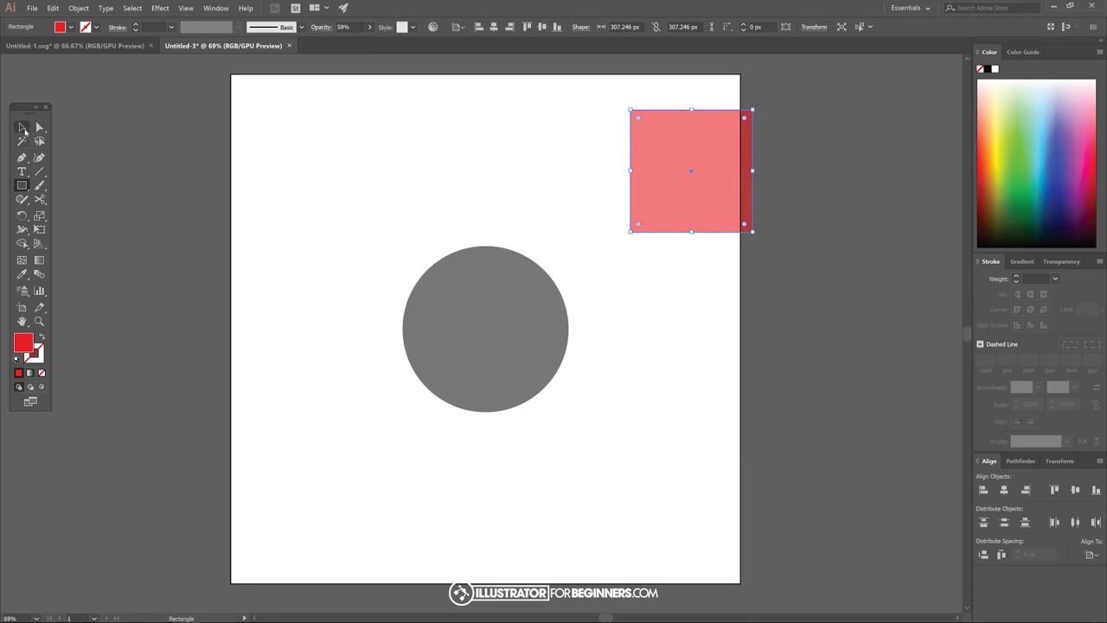
Step: Duplicate the square to the right, colour the copy green, butt it against the red one, and select both
left_click(23, 128)
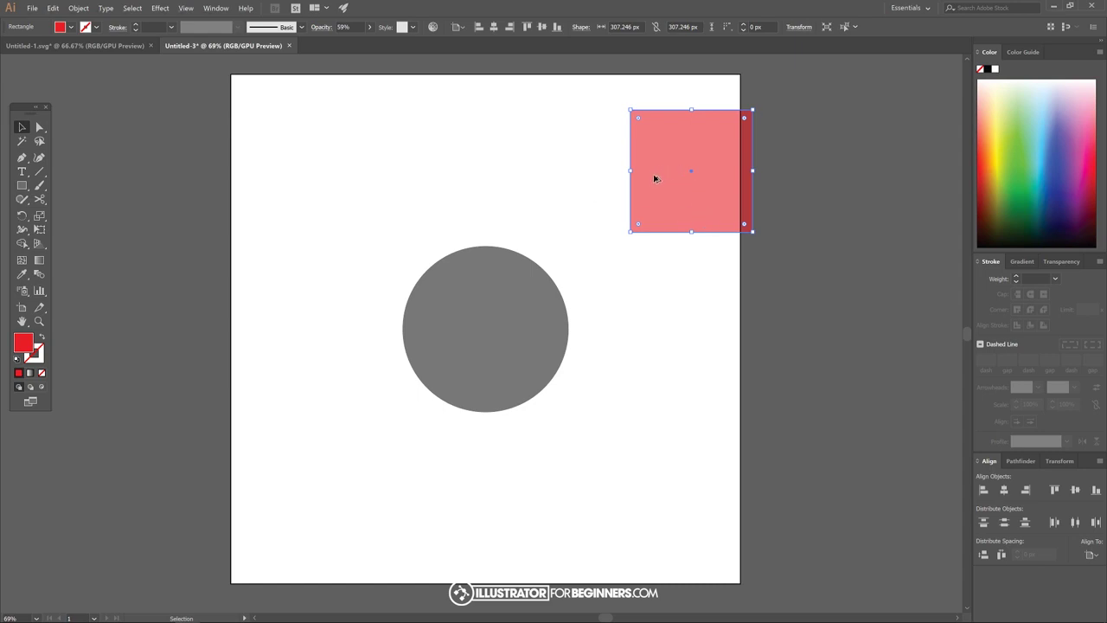
left_click_drag(654, 178, 802, 178)
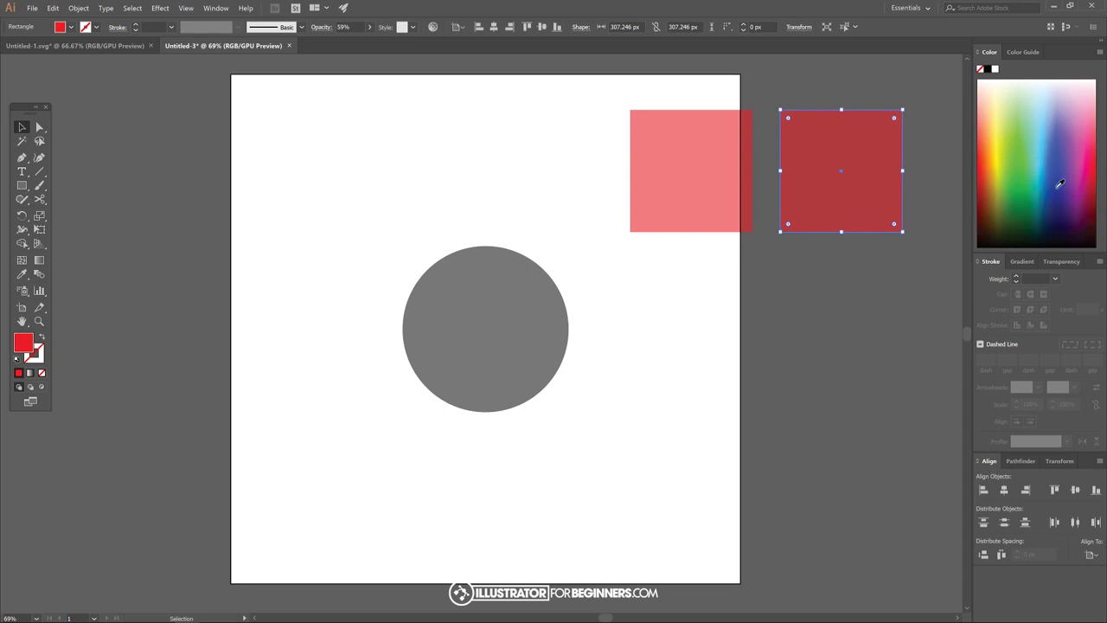
left_click(1019, 164)
left_click_drag(1018, 164, 1022, 173)
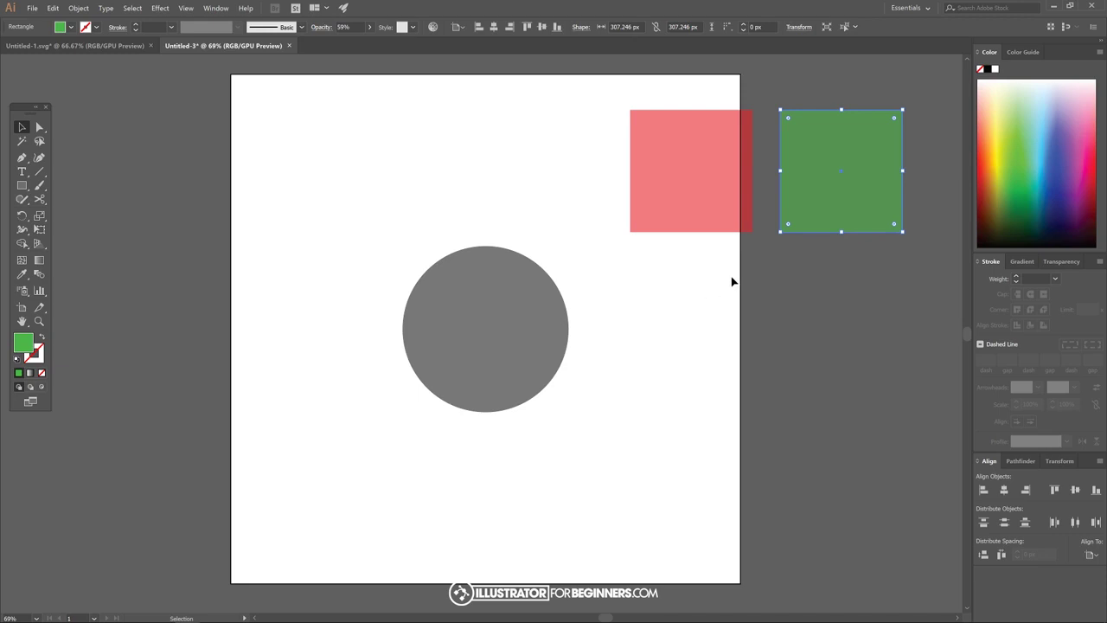
key("a")
left_click_drag(780, 234, 754, 236)
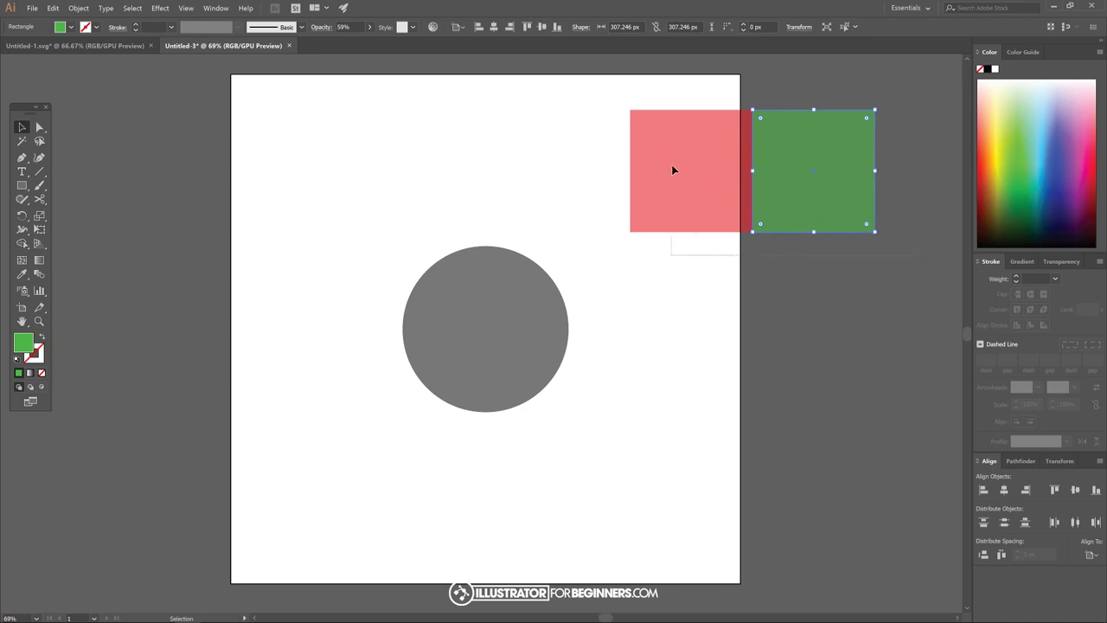
left_click_drag(672, 168, 790, 287)
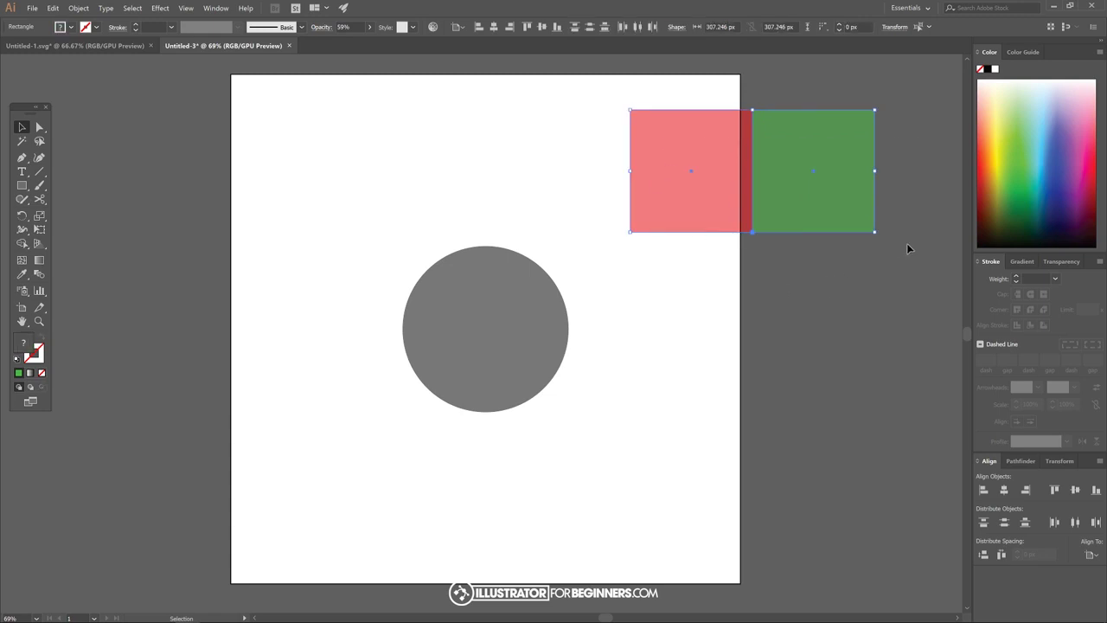
Step: Duplicate and rotate the red-green pair, snap it beneath as a second row, and select all four squares
left_click_drag(787, 132, 795, 262)
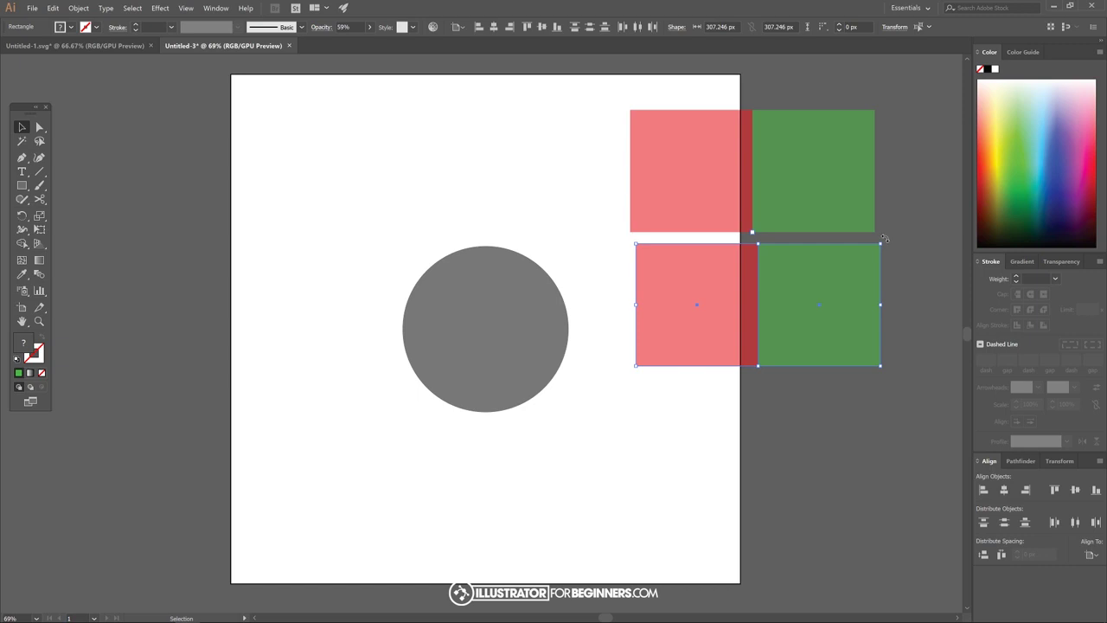
left_click_drag(884, 239, 684, 360)
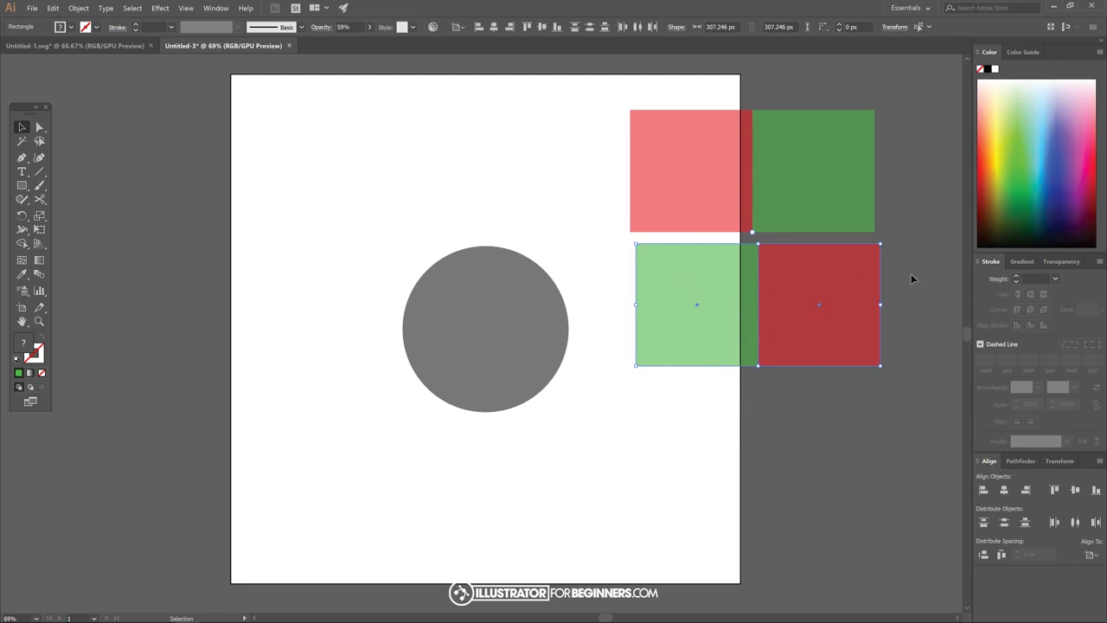
key("a")
left_click(635, 246)
left_click_drag(635, 245, 629, 231)
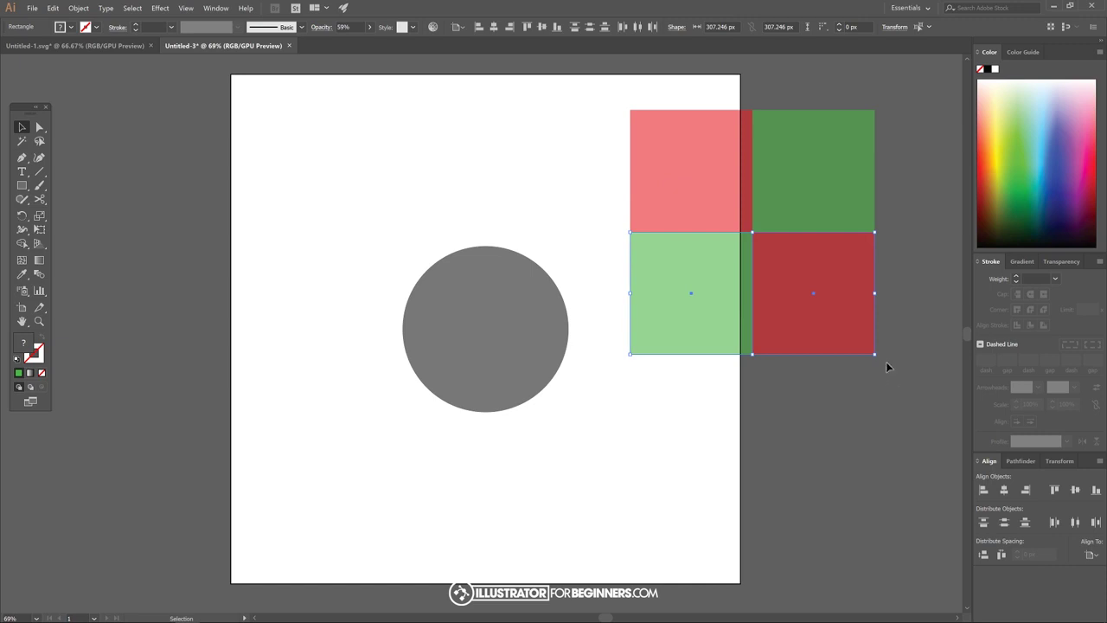
left_click(674, 151, "shift")
left_click(674, 151)
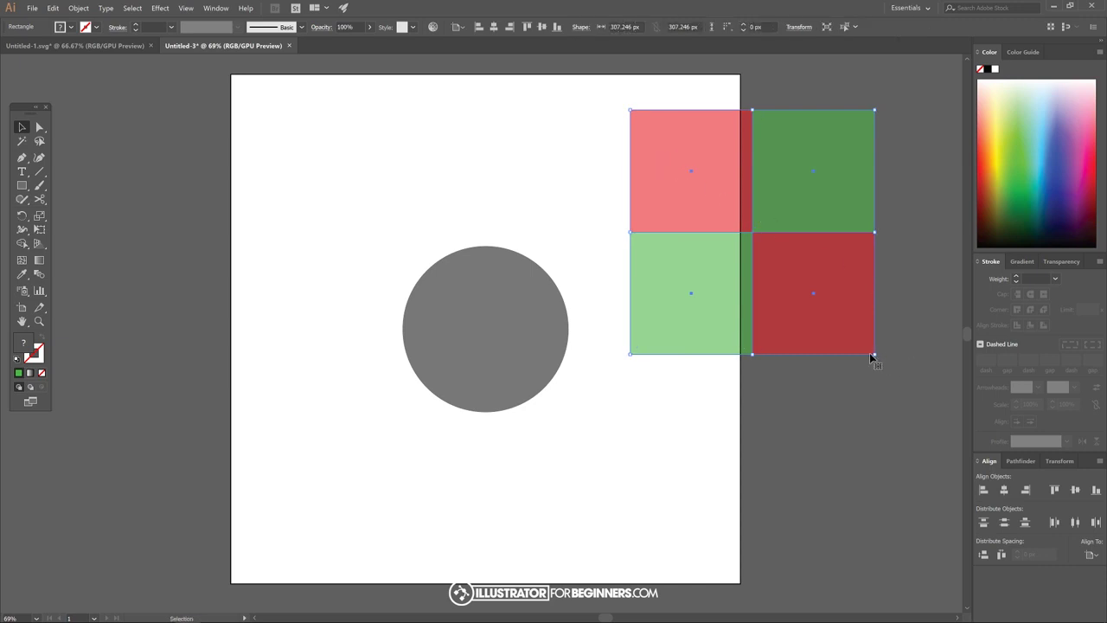
Step: Rotate the squares 45° into a diamond, centre it on the grey circle, enlarge it, and select everything
left_click_drag(879, 359, 923, 238)
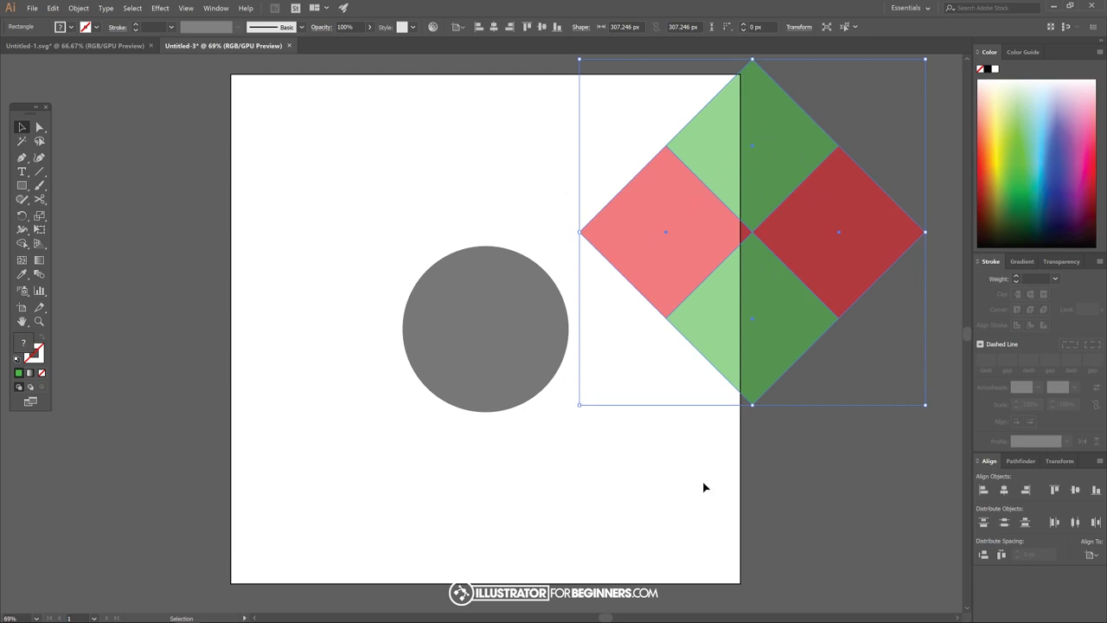
left_click(1004, 491)
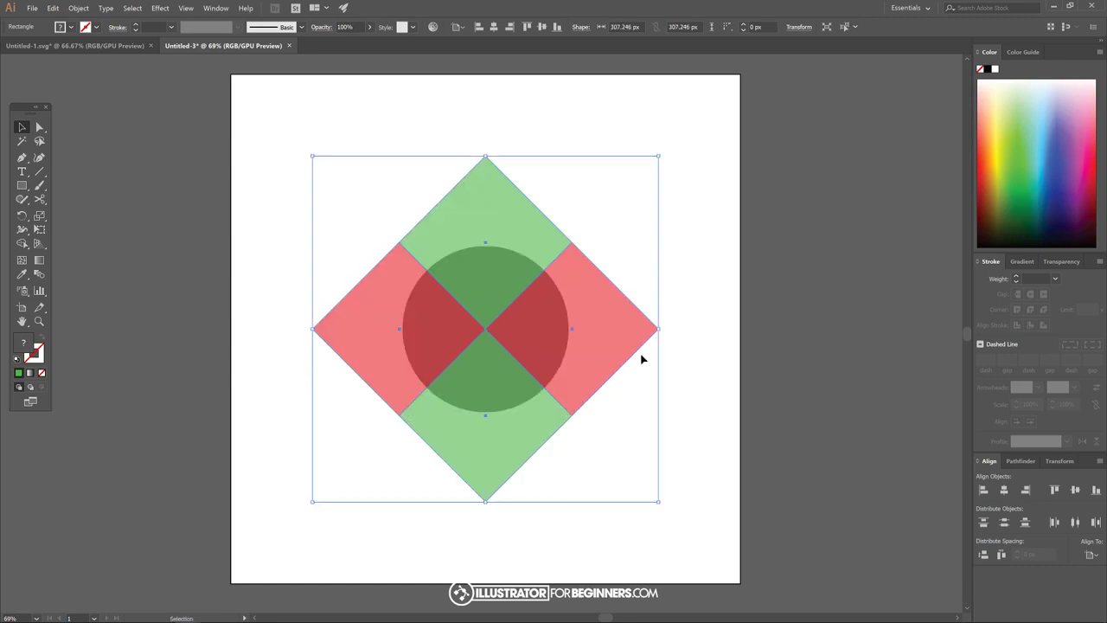
left_click_drag(658, 329, 582, 332)
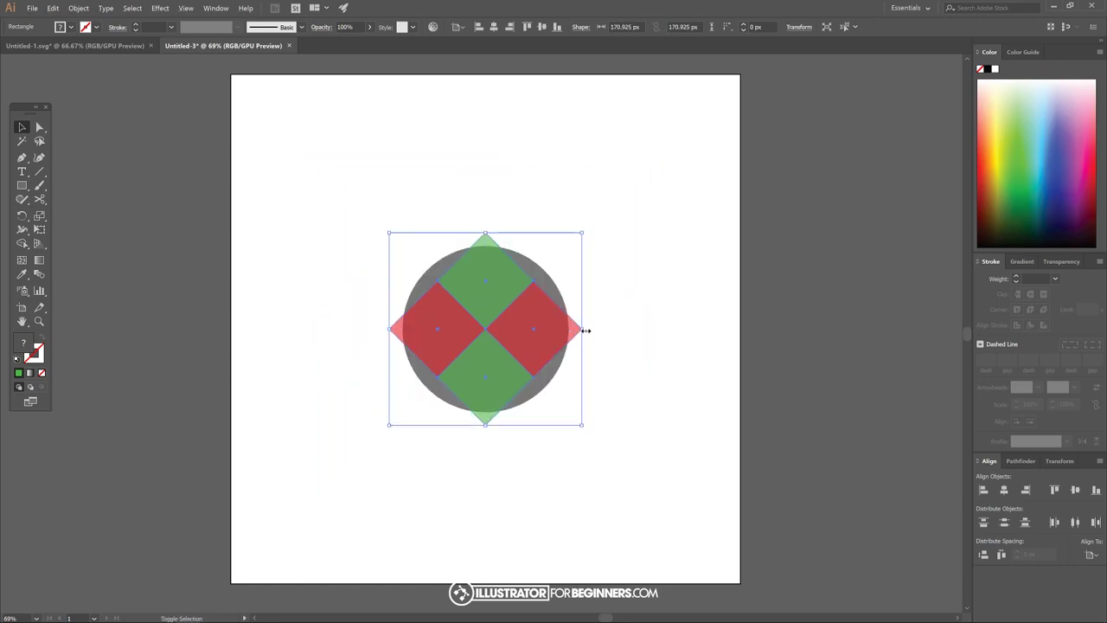
left_click_drag(583, 329, 698, 328)
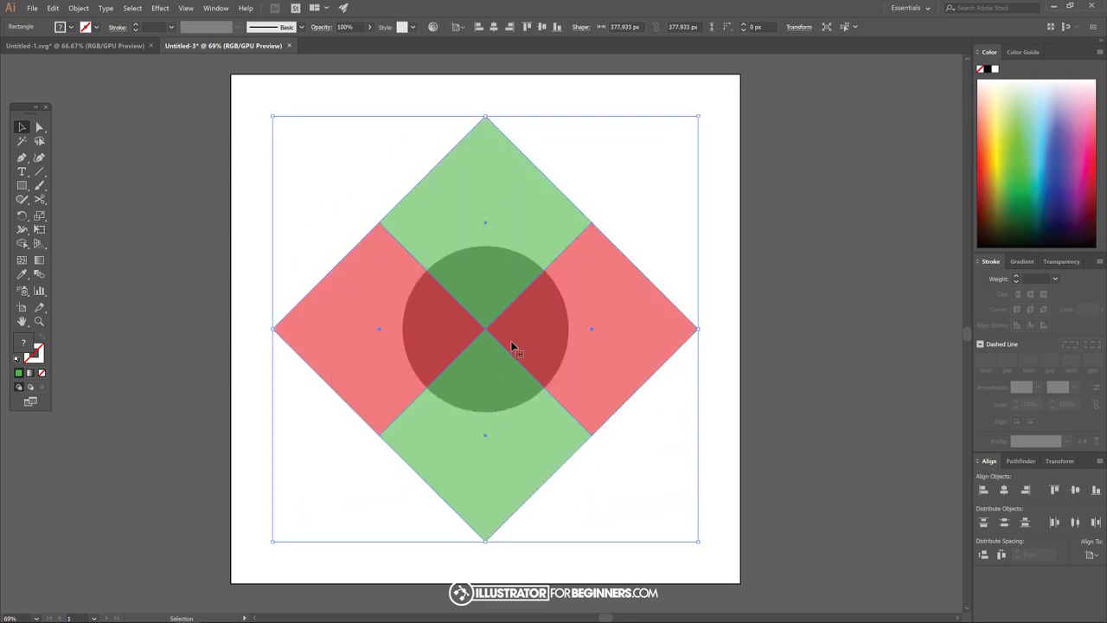
scroll(513, 345, "down", 1)
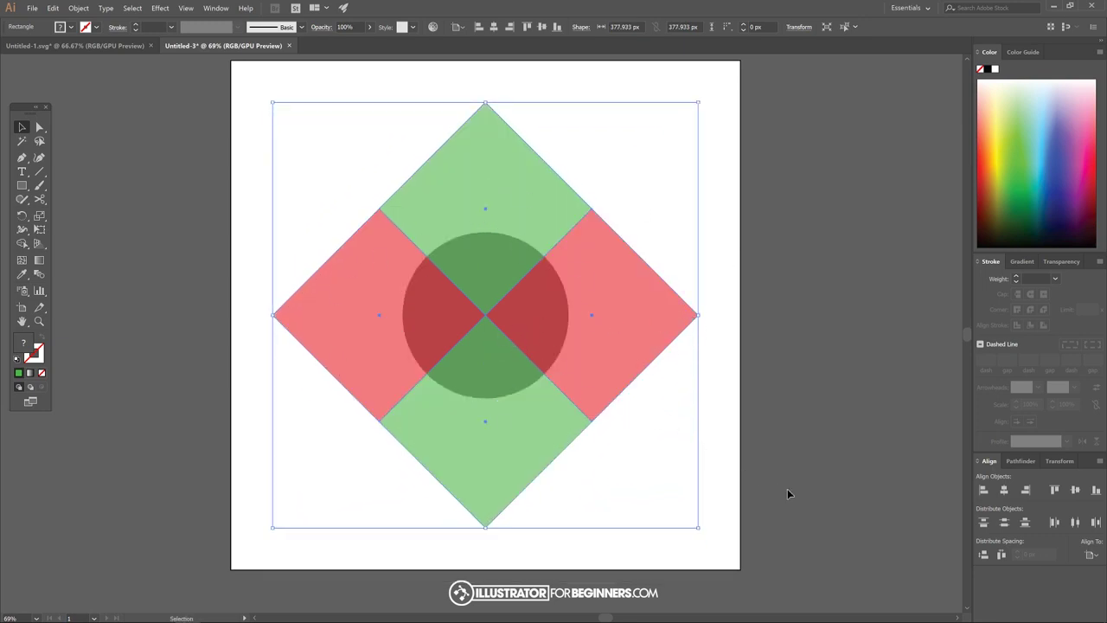
left_click_drag(817, 504, 235, 142)
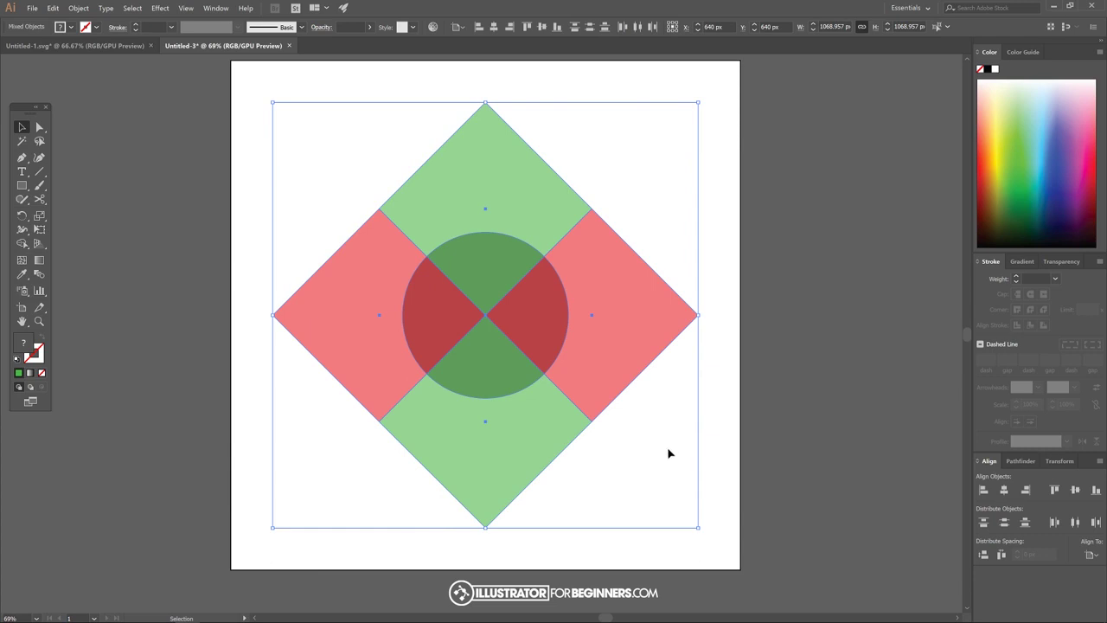
Step: Delete the left, top, right and bottom diamond pieces outside the circle with the Shape Builder Tool
left_click(22, 242)
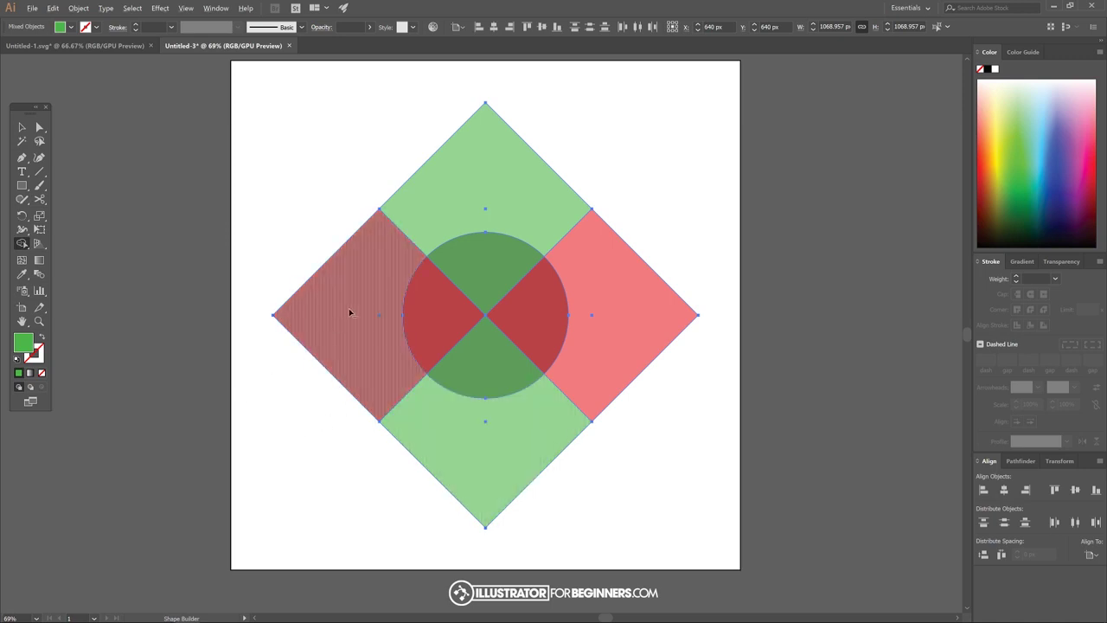
left_click(367, 287, "alt")
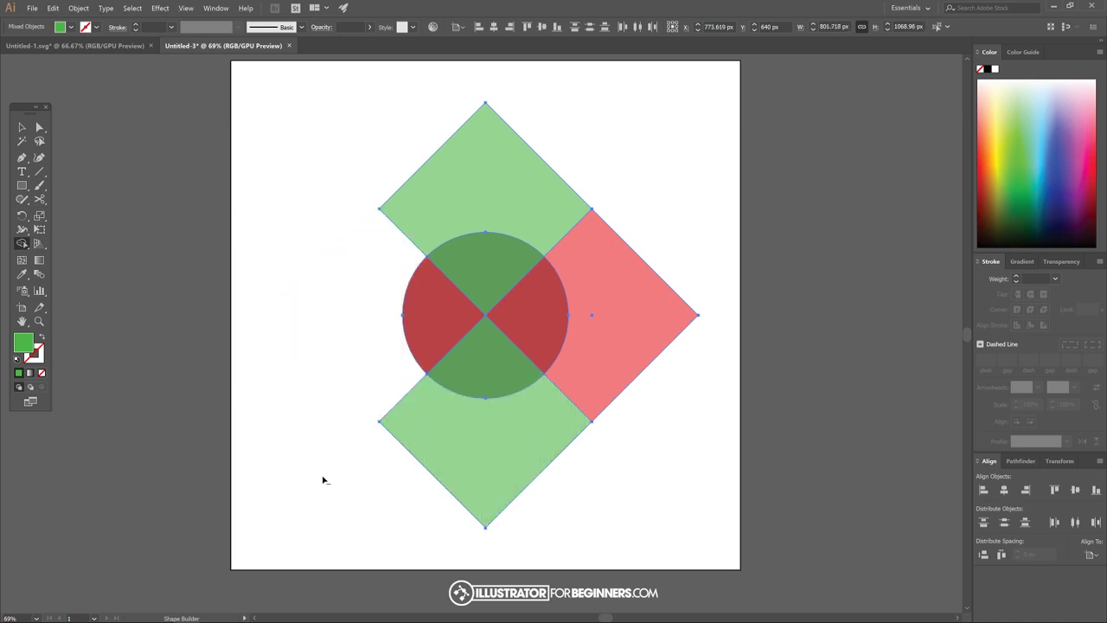
left_click(481, 194, "alt")
left_click(623, 266, "alt")
left_click(498, 450, "alt")
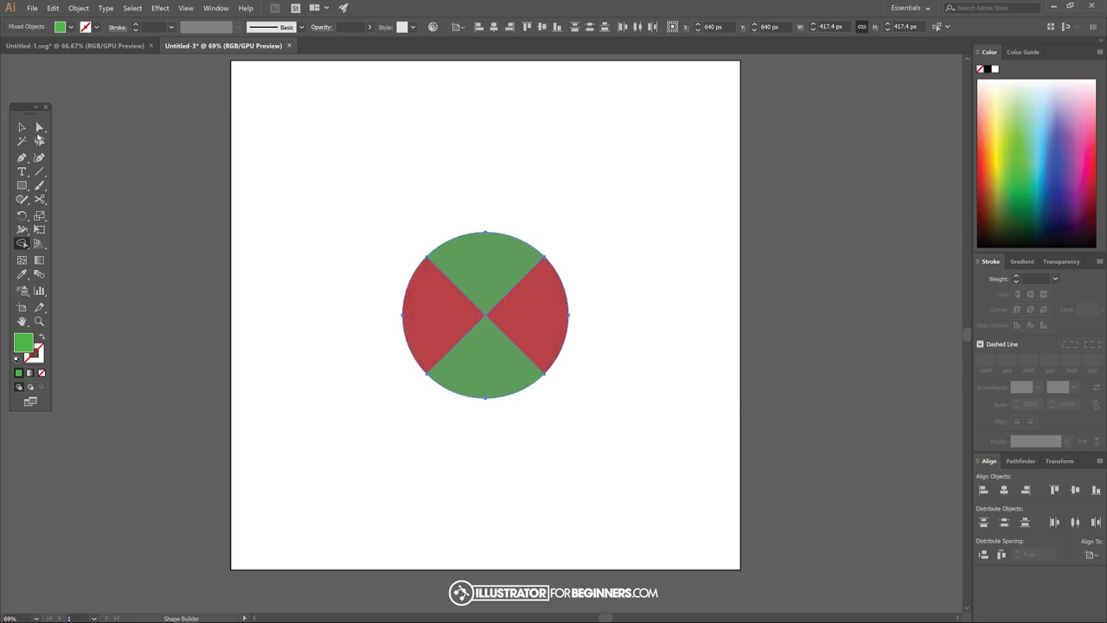
left_click(22, 127)
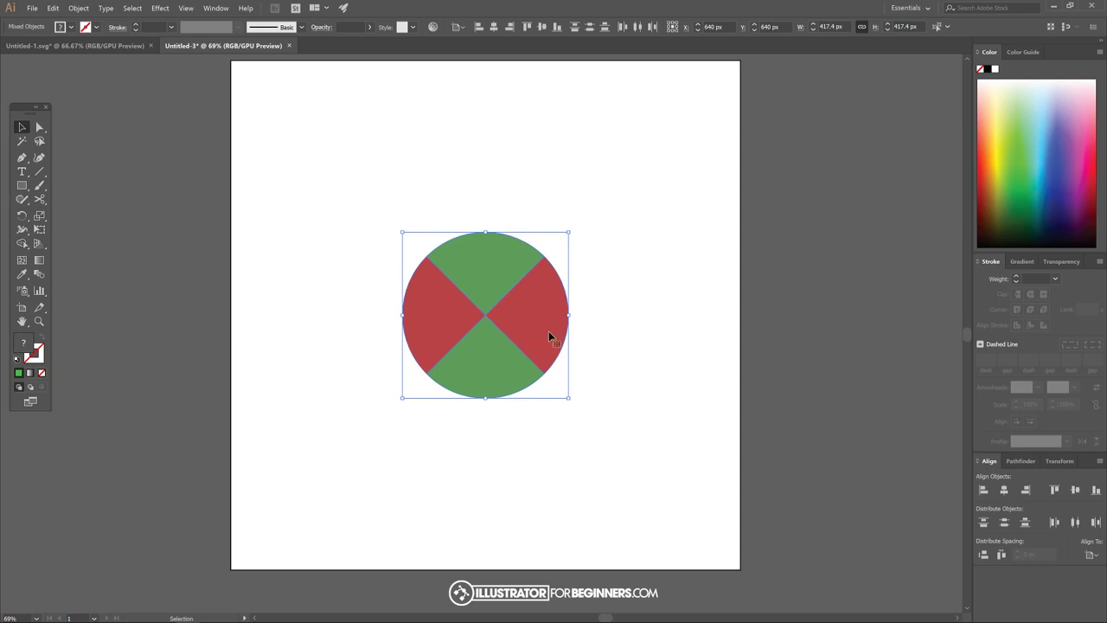
Step: Move the wedge circle up and the grey circle straight down below it
left_click_drag(548, 336, 546, 193)
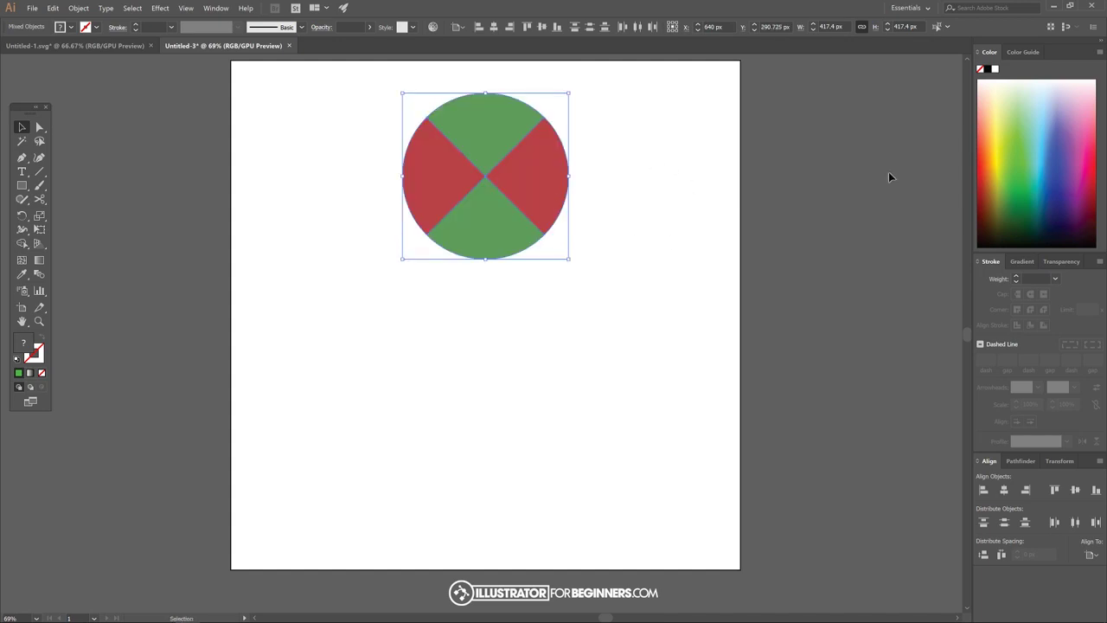
left_click(843, 172)
left_click_drag(553, 153, 586, 246)
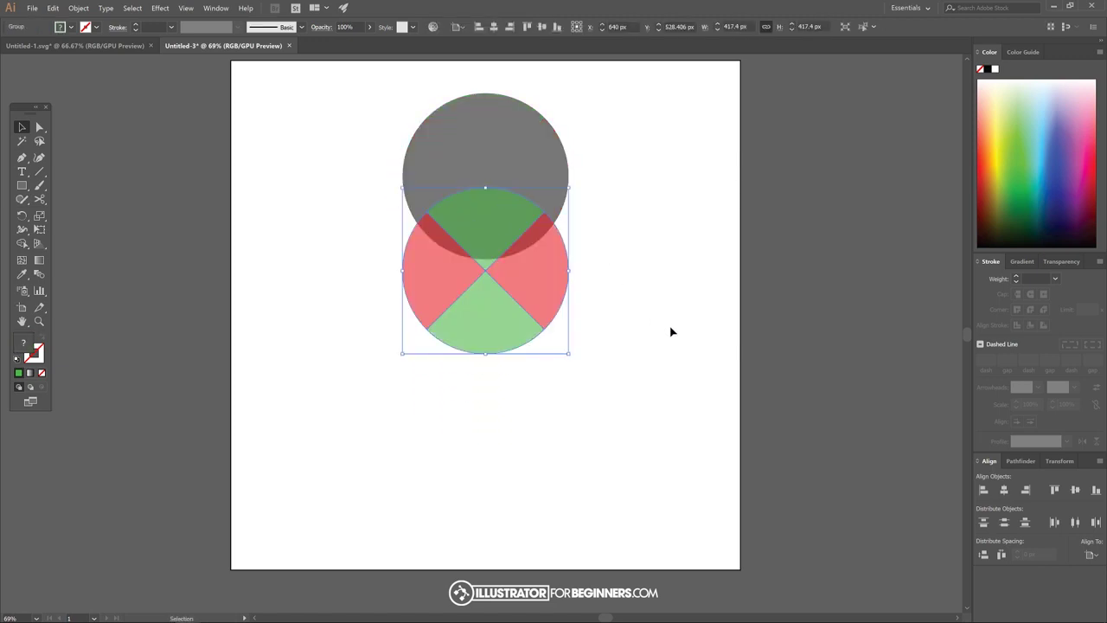
left_click_drag(495, 130, 502, 413)
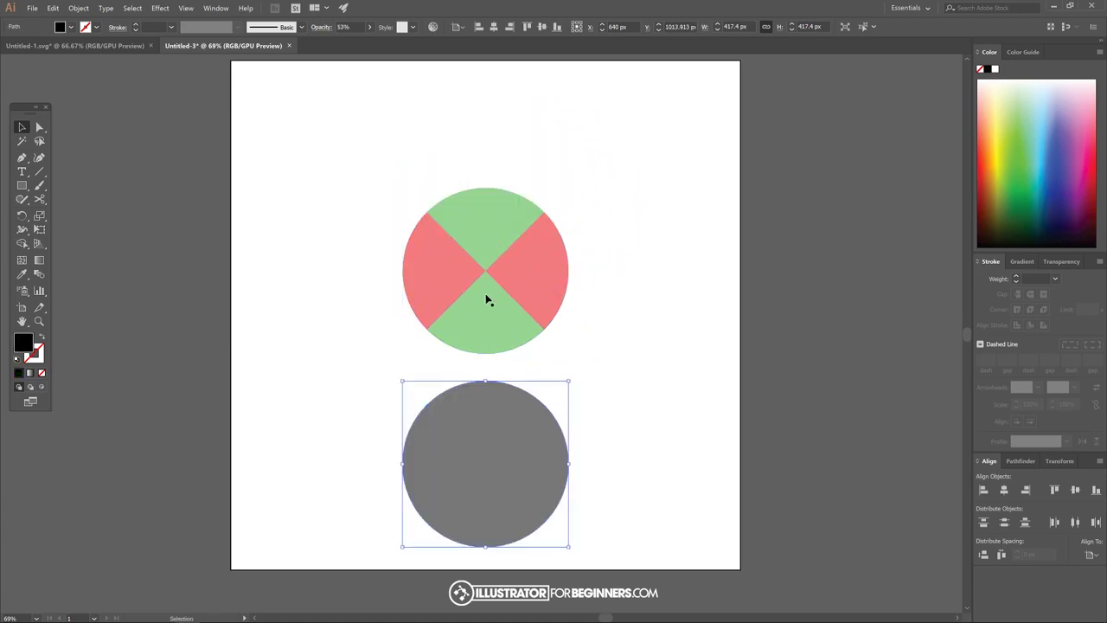
Step: Duplicate the wedge circle to the upper right and rotate the copy
left_click(502, 257)
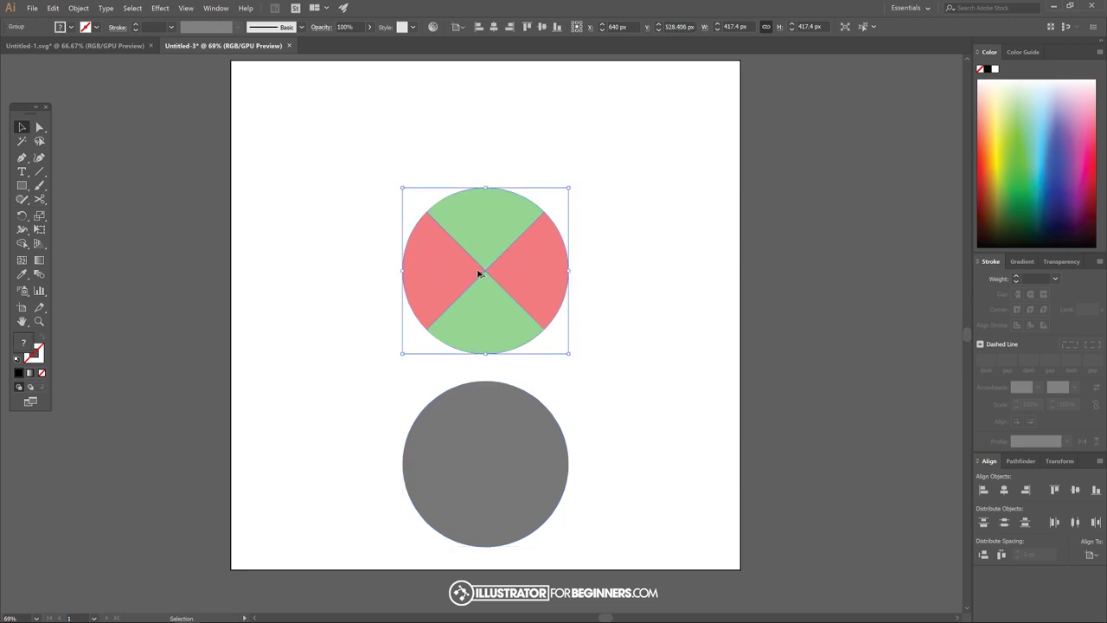
left_click_drag(477, 268, 661, 237)
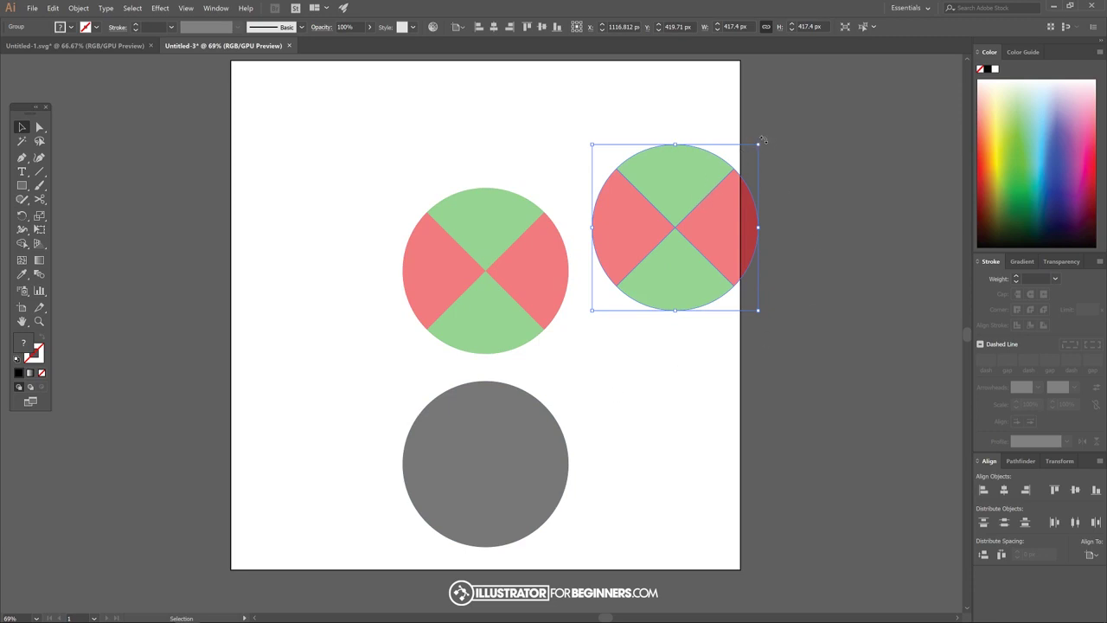
left_click_drag(761, 136, 765, 312)
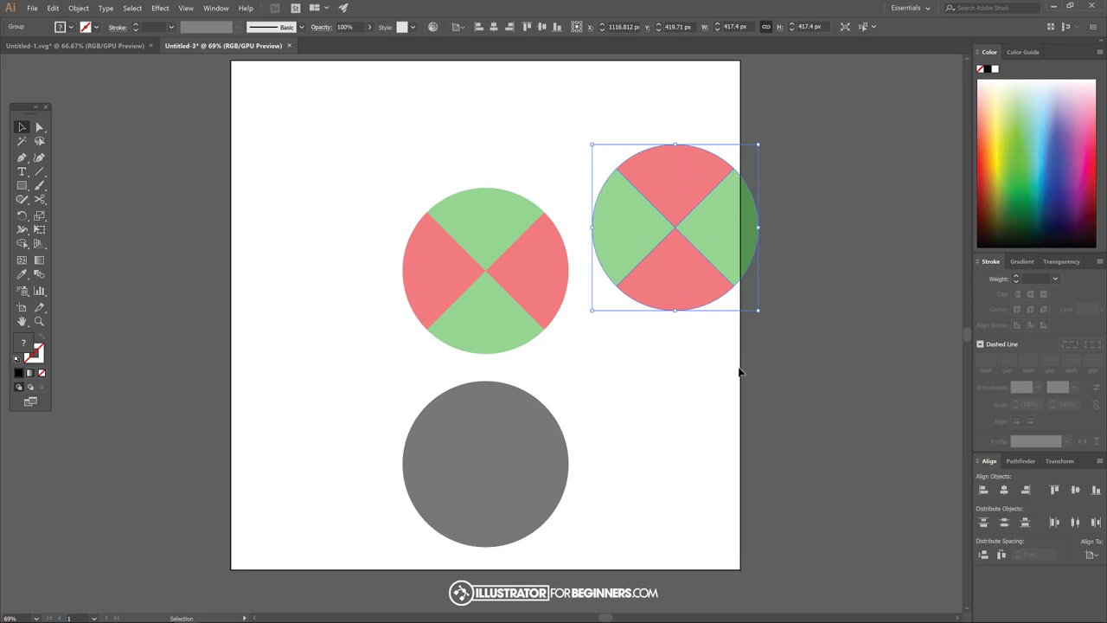
Step: Align the rotated copy onto the wedge circle and shrink it into a small core
left_click(1005, 489)
left_click(1010, 491)
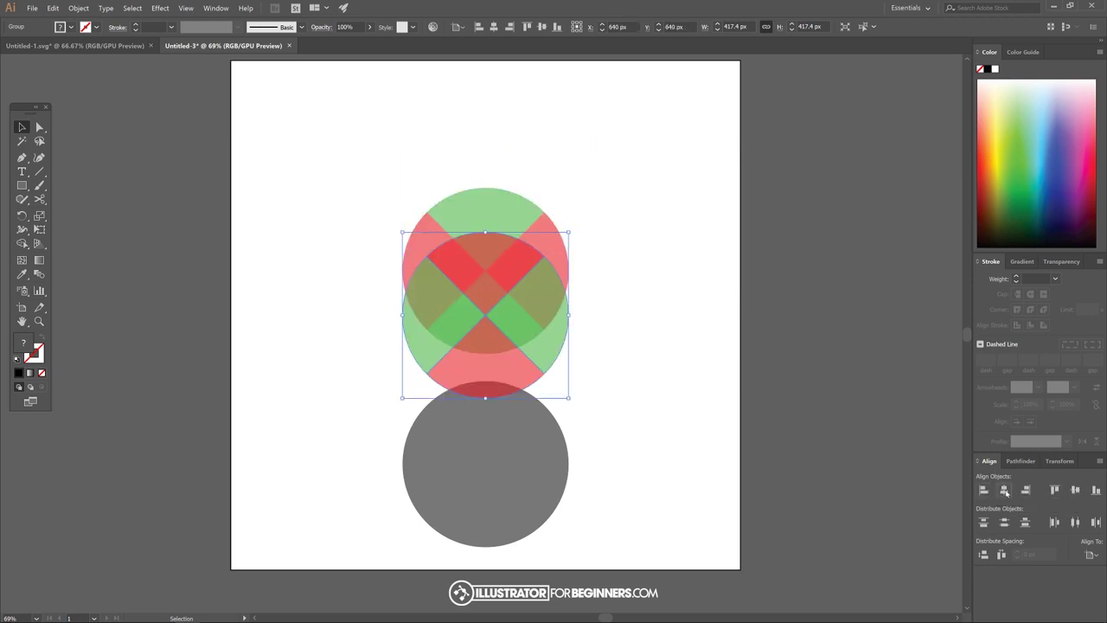
left_click(563, 387)
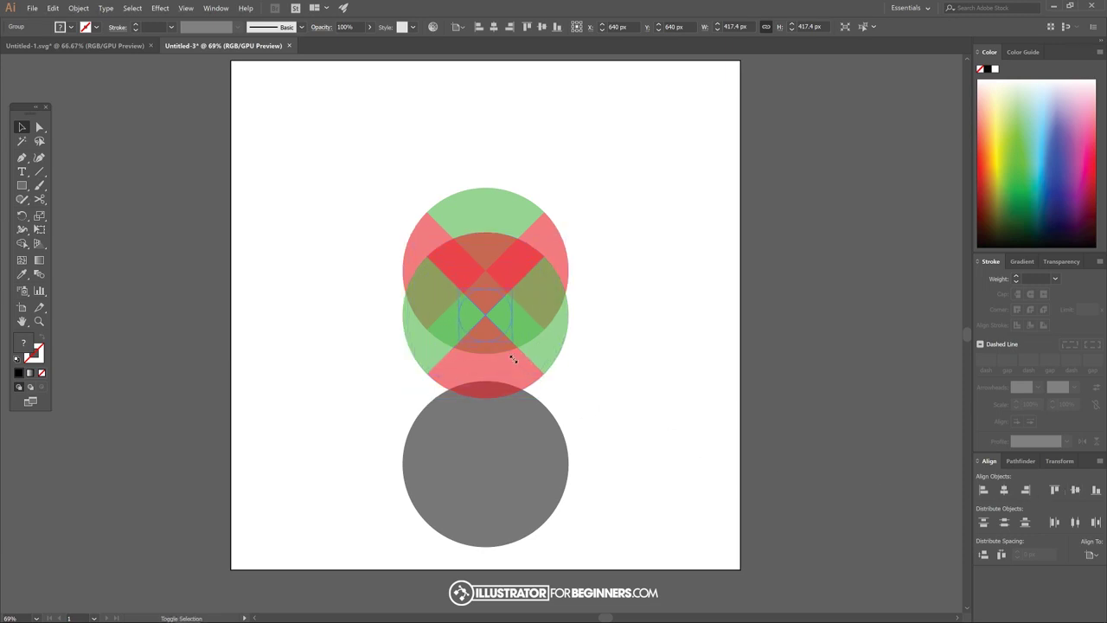
left_click_drag(513, 358, 516, 363)
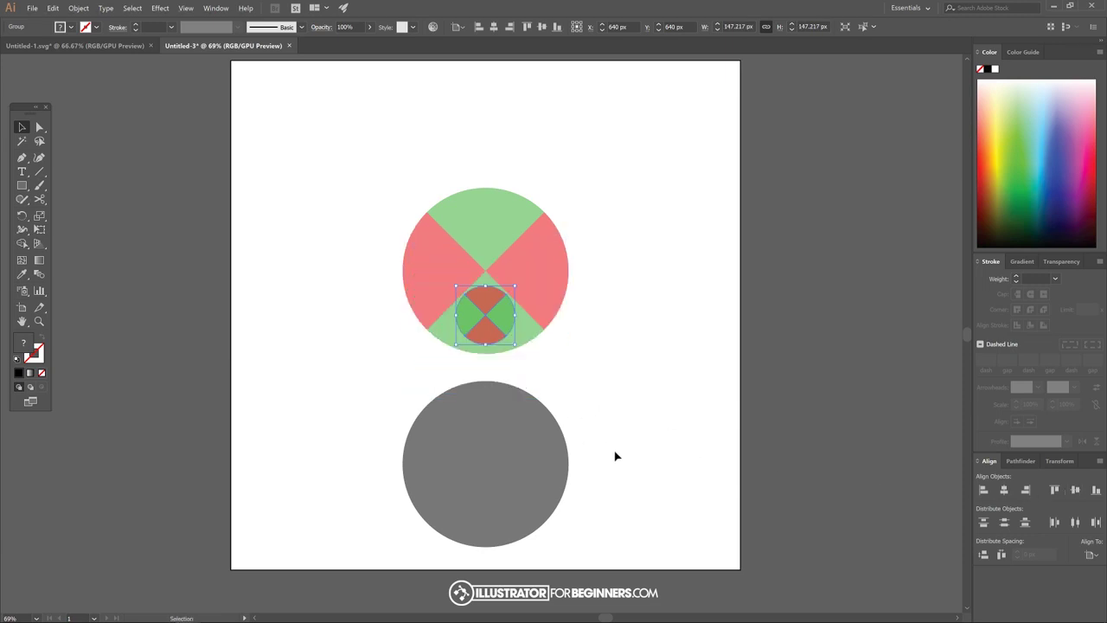
Step: Centre the large wedge circle on the core, fine-tune the core to 132.957 px, and select all circles
left_click(500, 226)
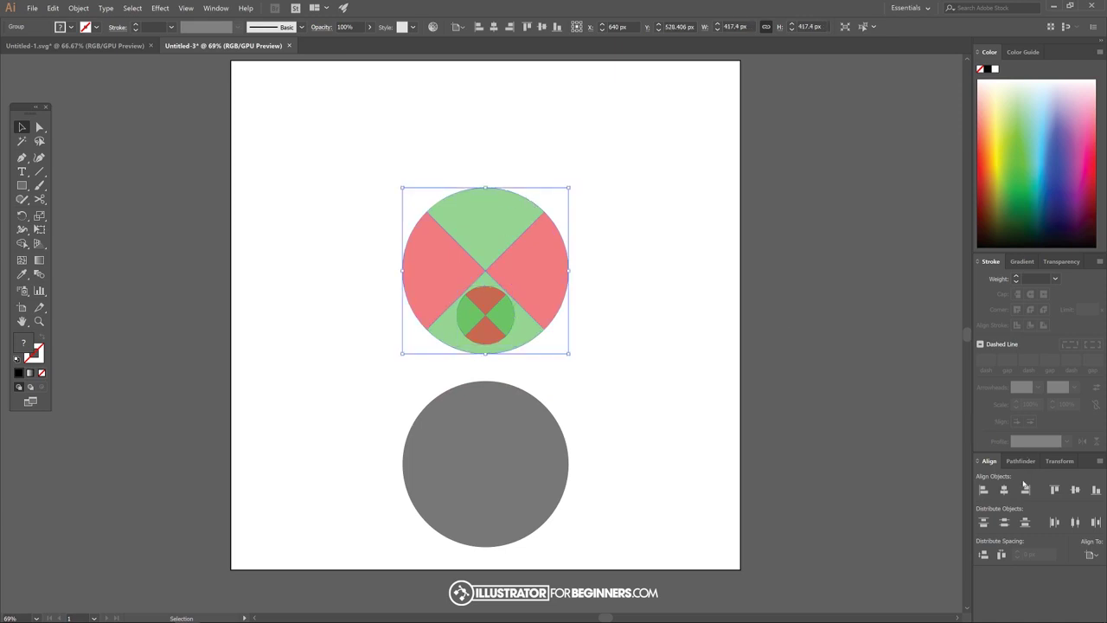
left_click(1075, 490)
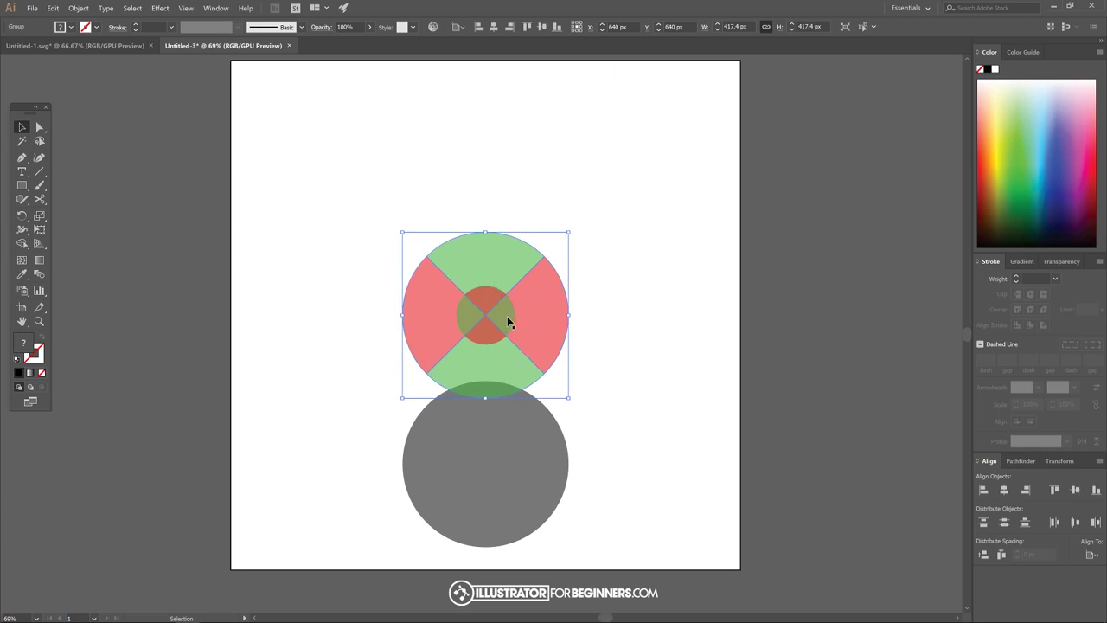
left_click(490, 339)
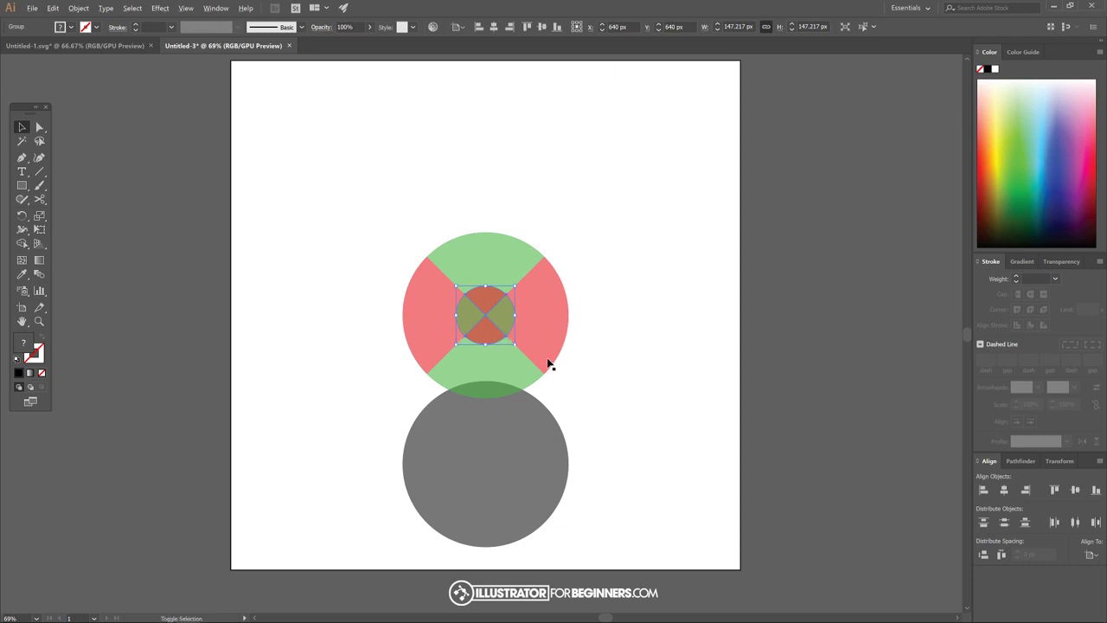
left_click_drag(513, 342, 510, 341)
left_click_drag(513, 342, 512, 340)
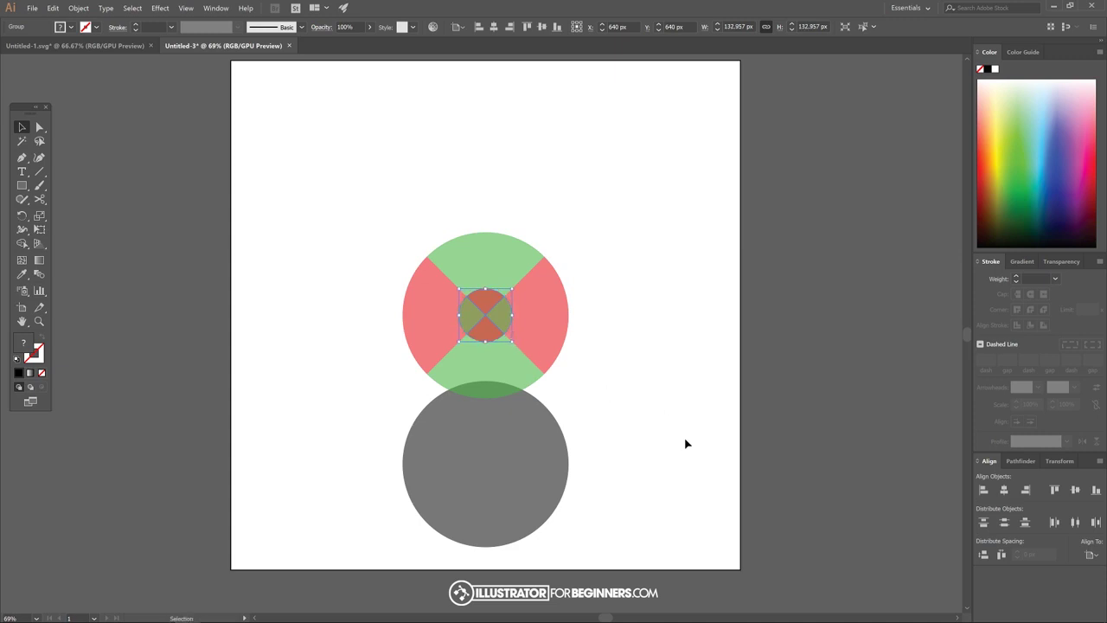
scroll(684, 444, "down", 1)
left_click_drag(317, 148, 637, 537)
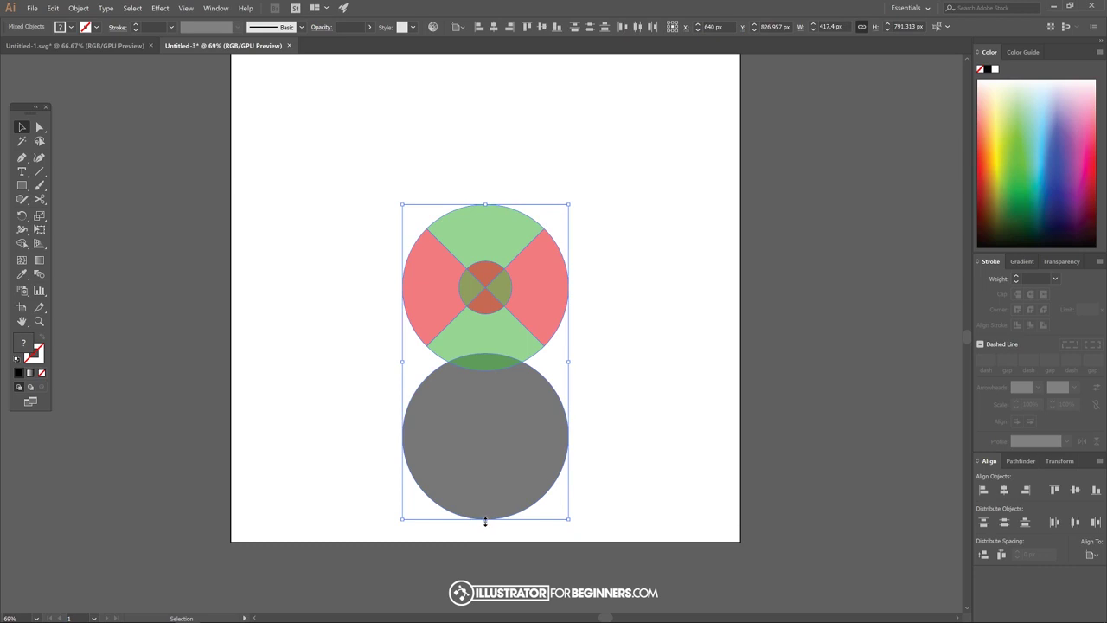
Step: Squash the circles vertically into ellipses, move the grey ellipse lower, and select the divided ellipse
left_click_drag(486, 522, 495, 361)
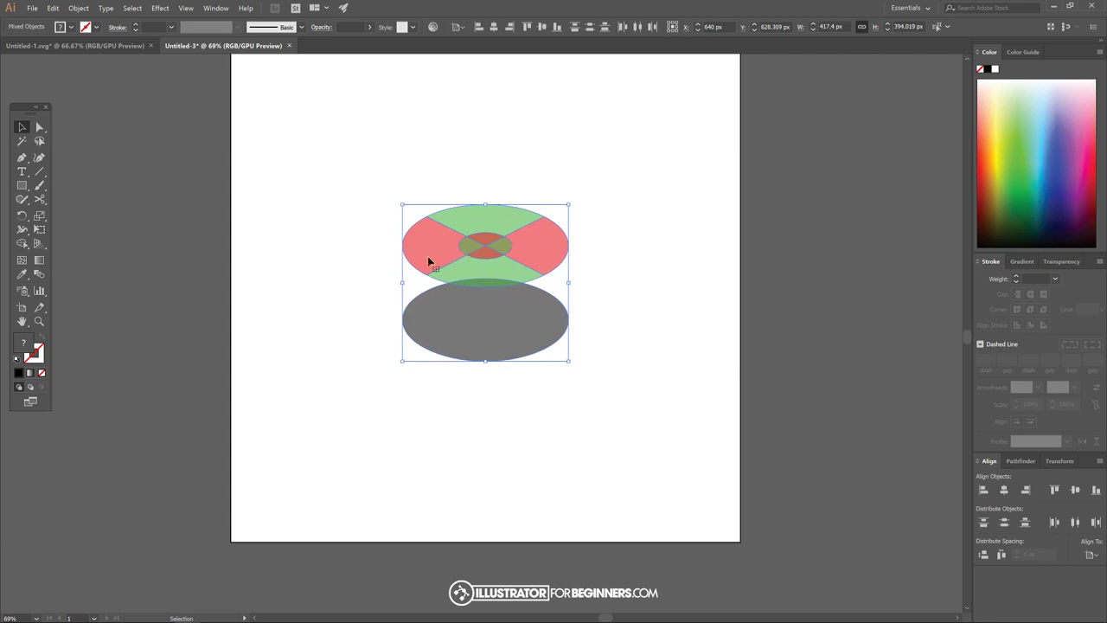
left_click(675, 256)
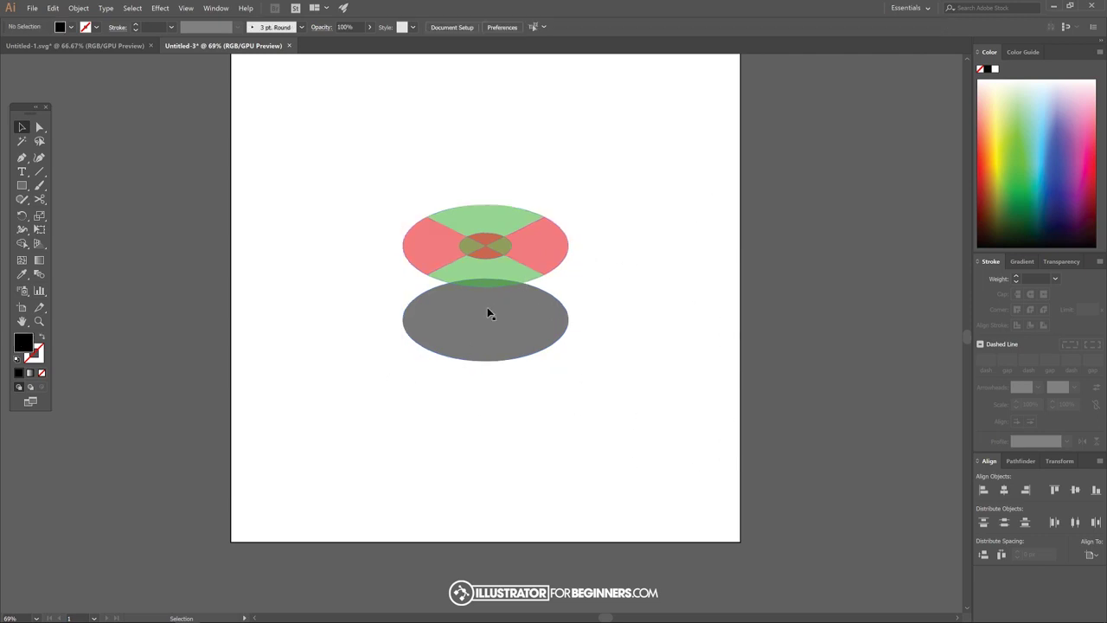
left_click_drag(509, 317, 527, 384)
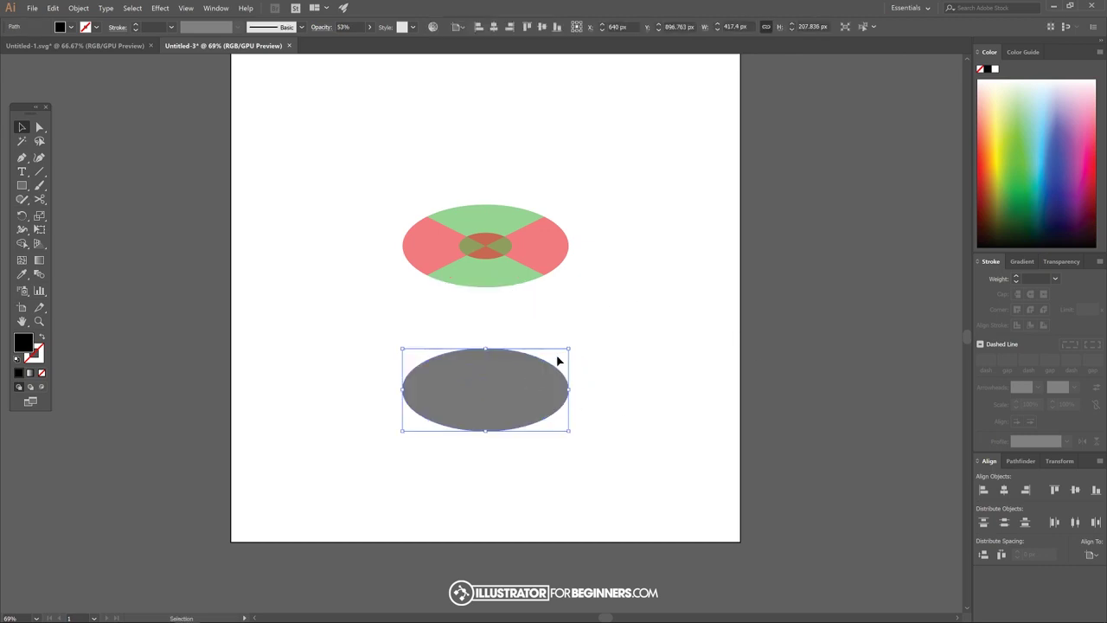
left_click(490, 246)
left_click_drag(692, 318, 372, 148)
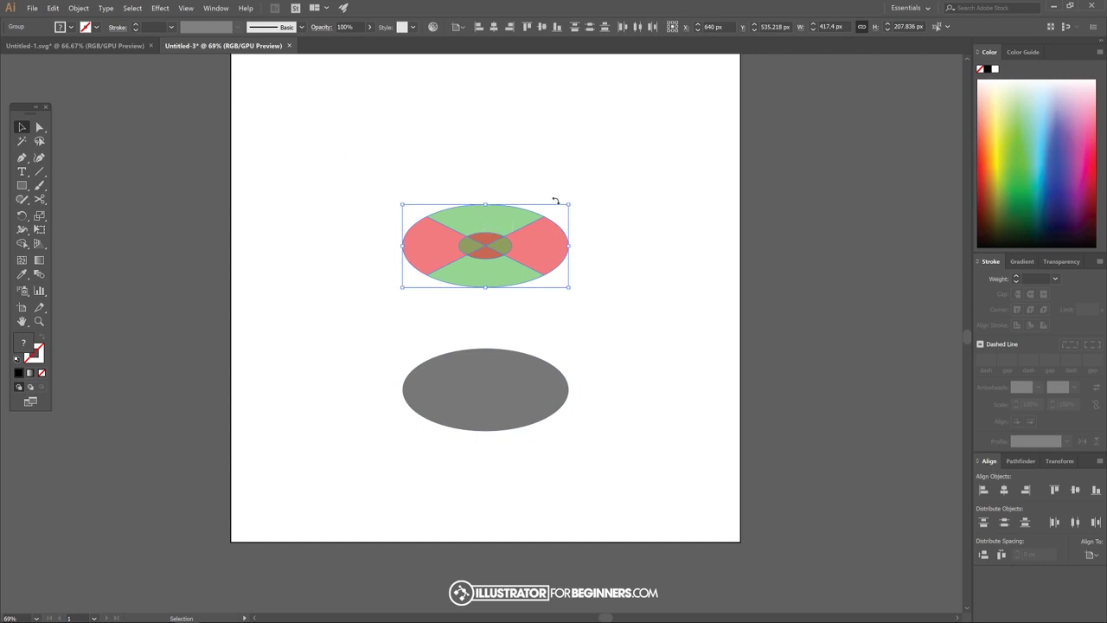
Step: Set the divided ellipse to 100% opacity, deselect it, and view the Untitled-1.svg document
key("ctrl")
key("ctrl")
left_click(370, 27)
left_click_drag(350, 41, 511, 47)
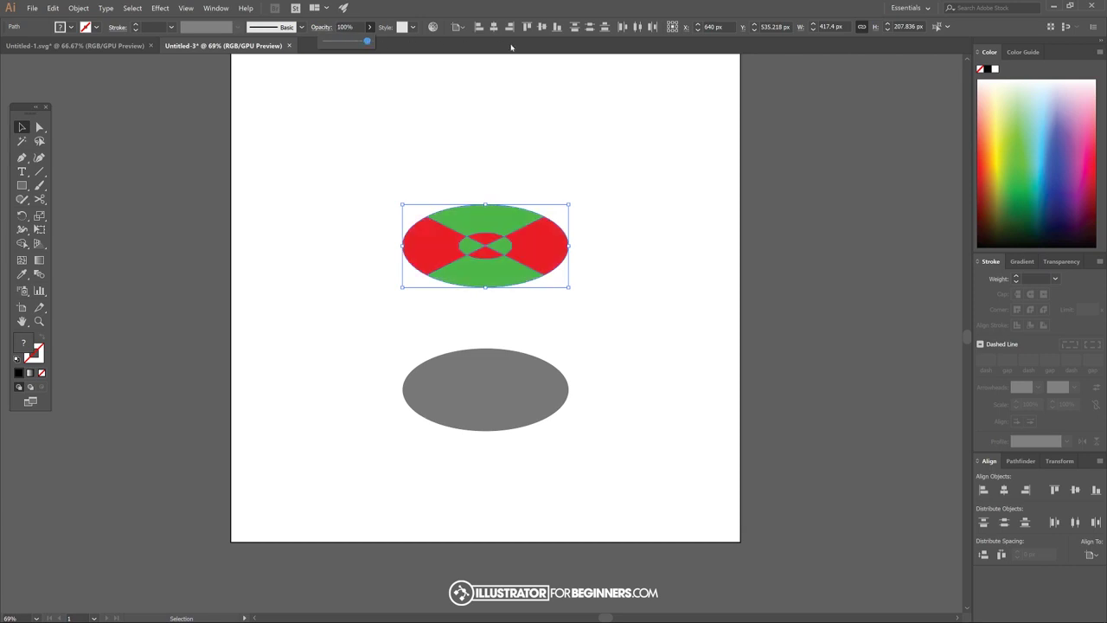
left_click(632, 182)
left_click(633, 185)
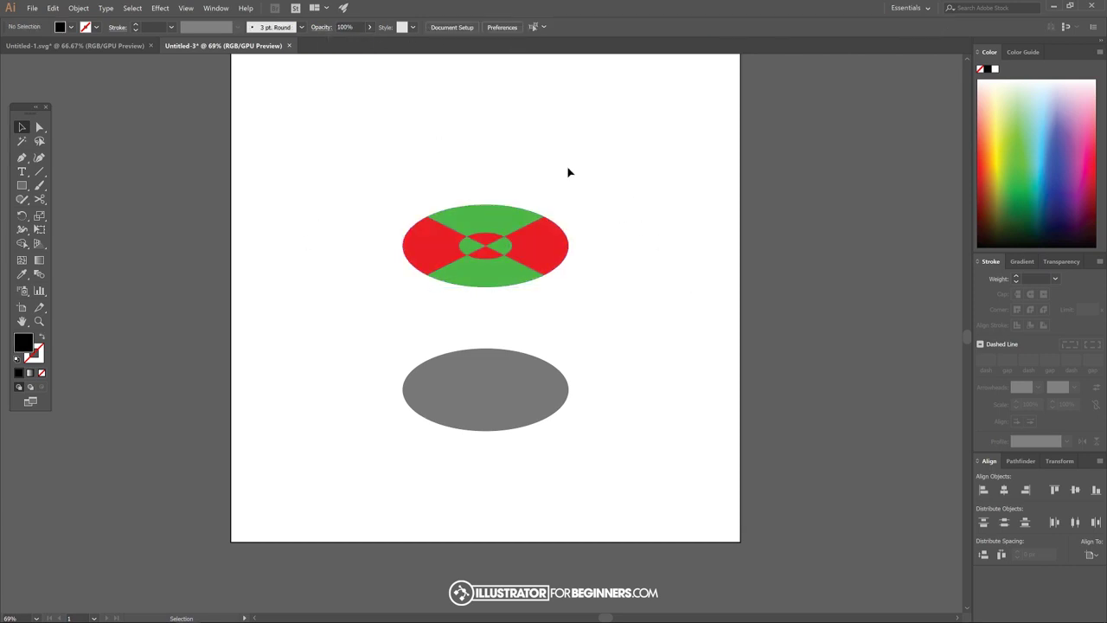
left_click(76, 45)
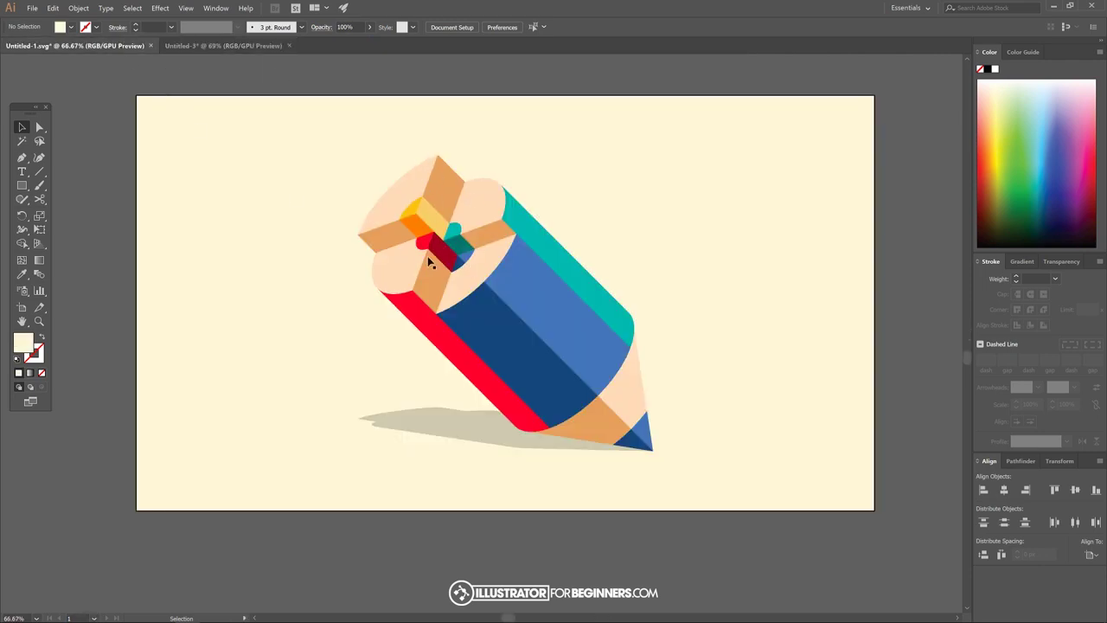
Step: Back in Untitled-3, select the four outer red and green wedges
left_click(223, 45)
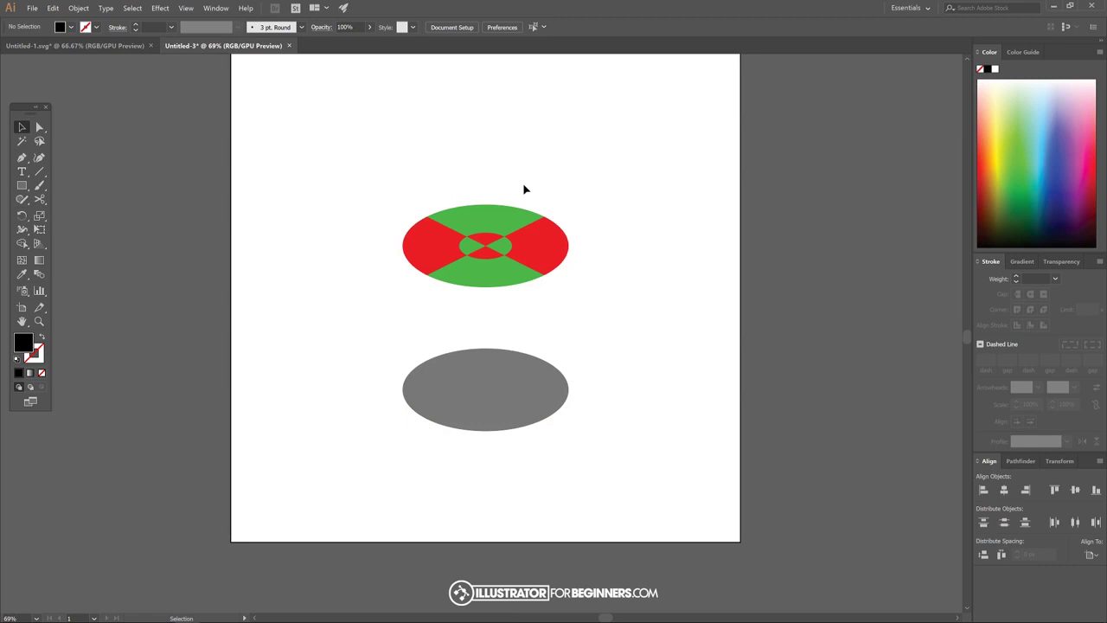
left_click(437, 245)
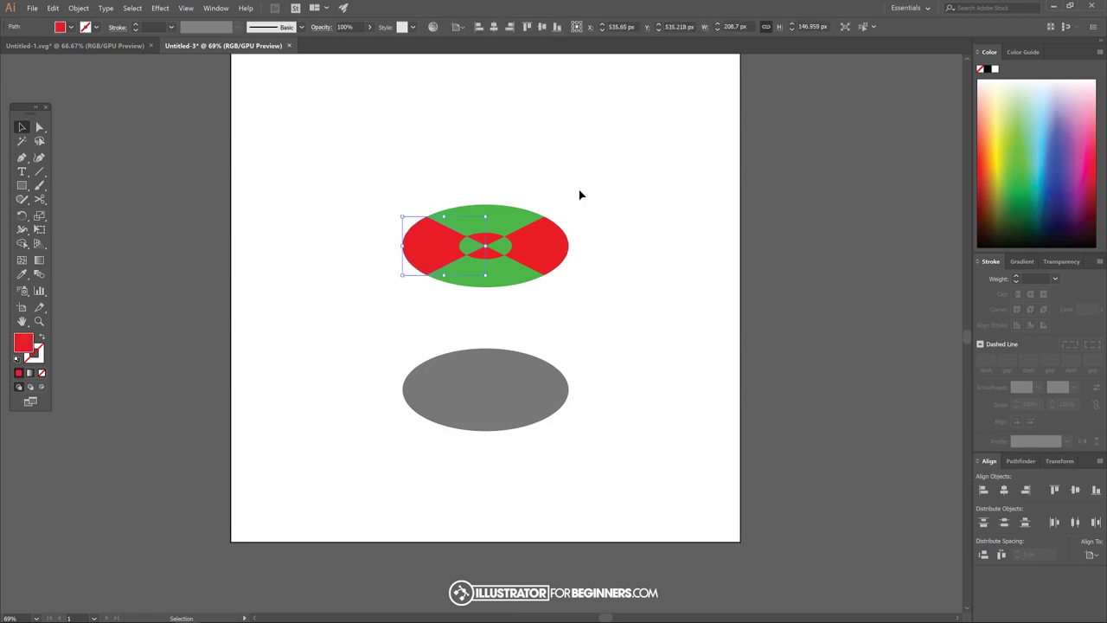
scroll(502, 221, "up", 3)
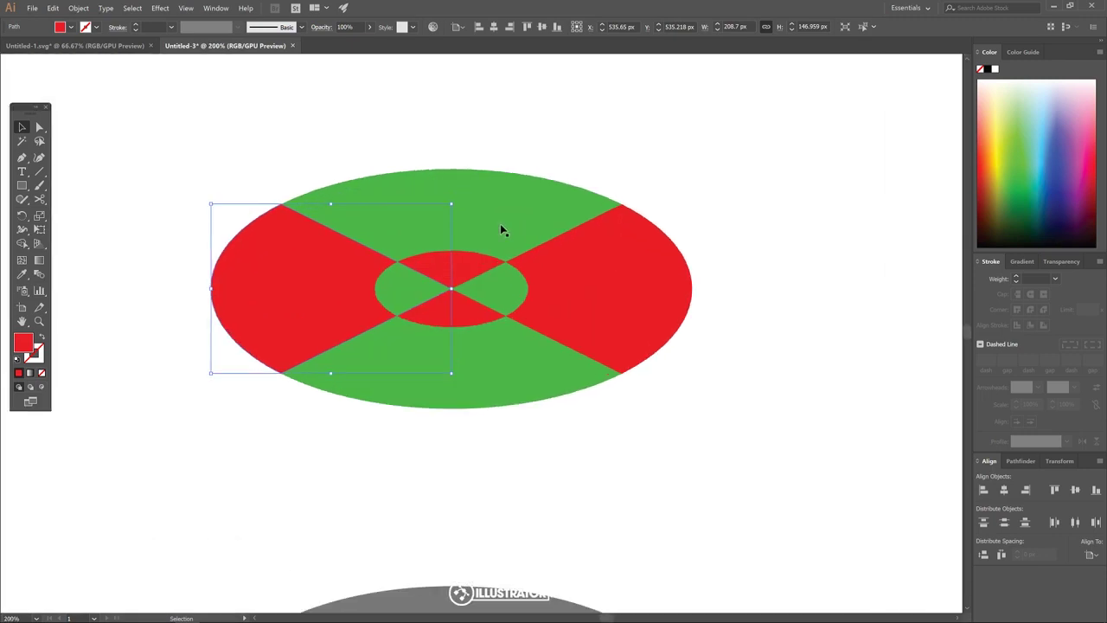
left_click(457, 179, "shift")
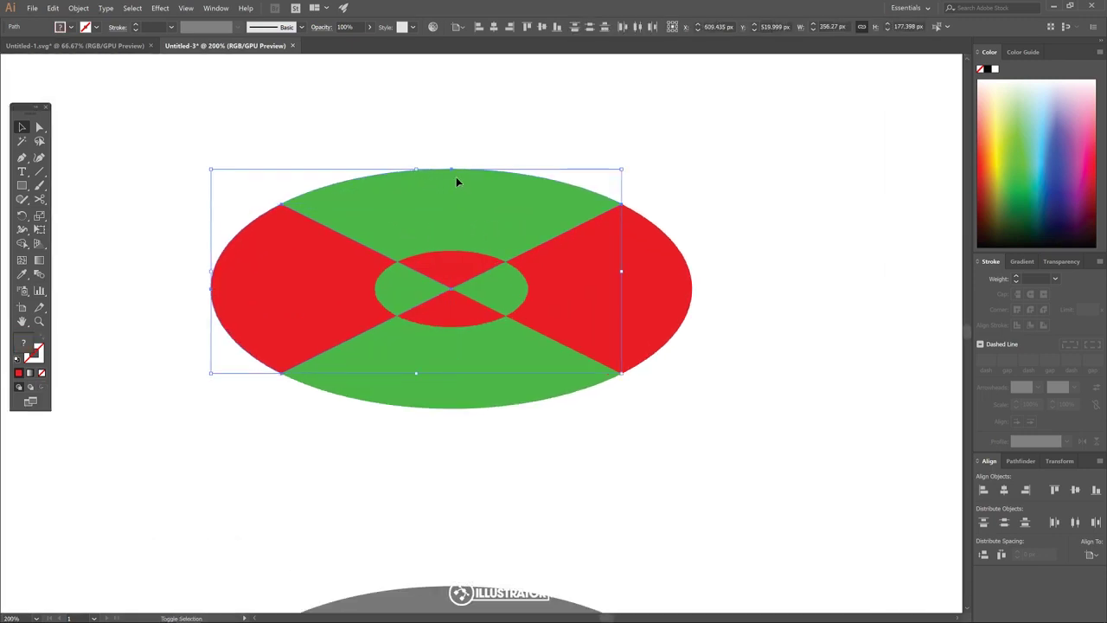
left_click(651, 251, "shift")
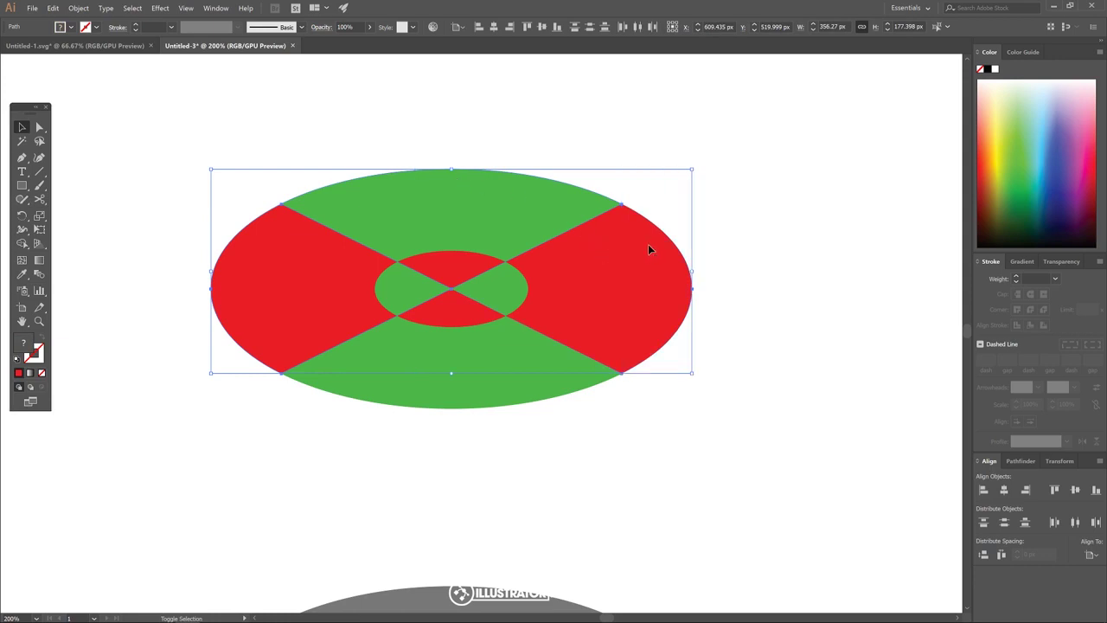
left_click(465, 359, "shift")
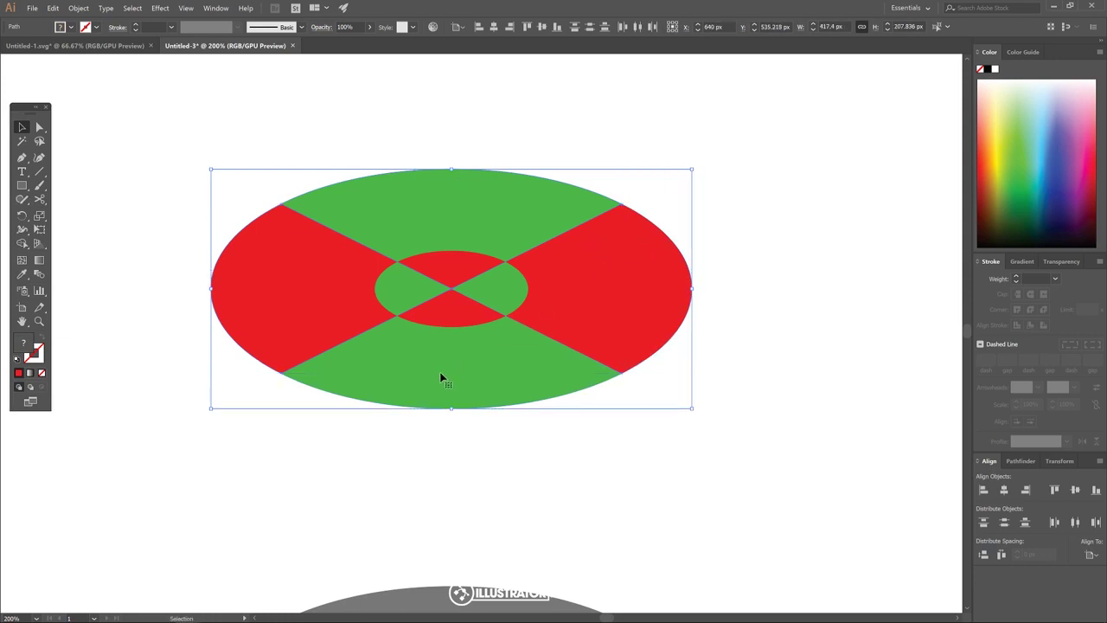
Step: Test-drag the outer wedges, undo the move, and compare against the pencil document
left_click_drag(435, 400, 756, 423)
key("ctrl+z")
left_click(76, 45)
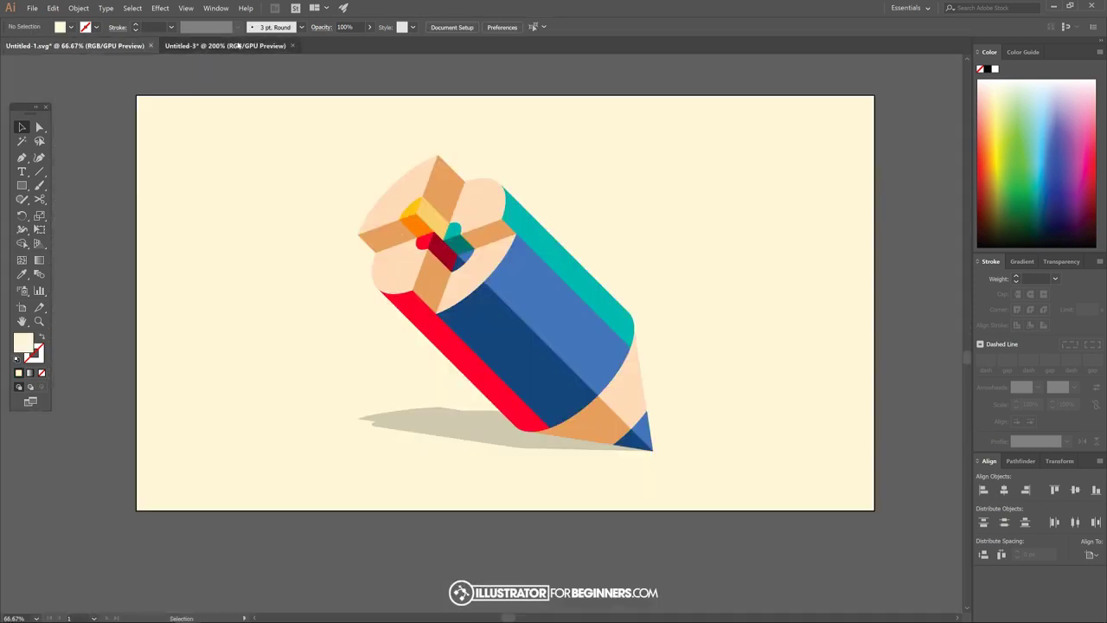
left_click(225, 45)
Step: Set the outer wedges' fill to hex f4cd7f in the Color Picker
double_click(24, 345)
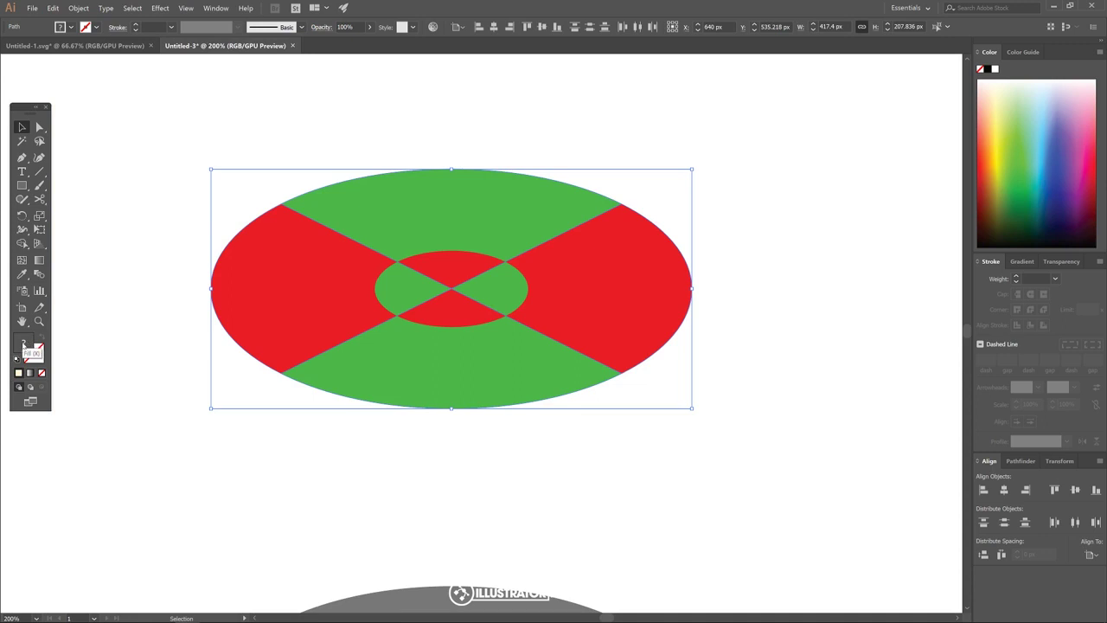
left_click_drag(776, 108, 628, 110)
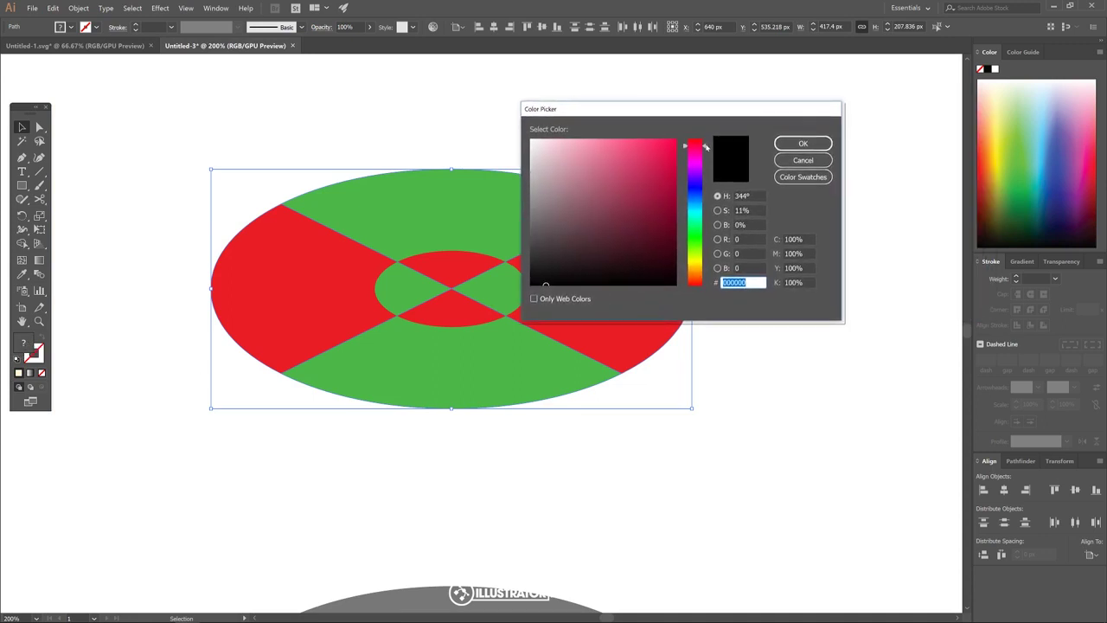
left_click_drag(706, 148, 711, 270)
left_click(633, 141)
left_click_drag(636, 135, 600, 138)
left_click_drag(602, 147, 600, 144)
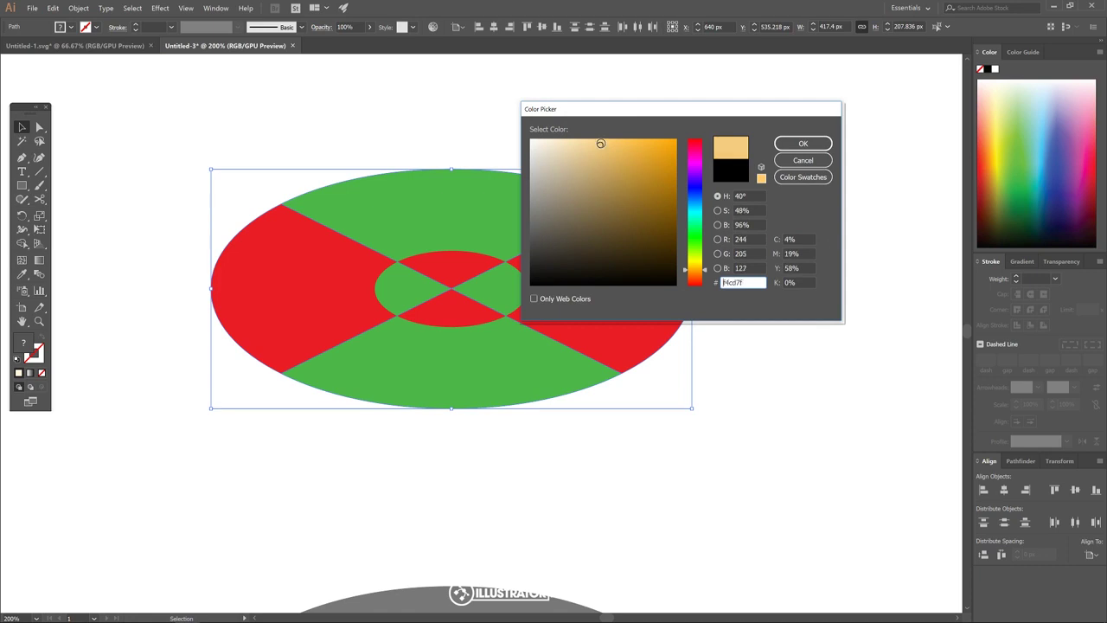
left_click(817, 145)
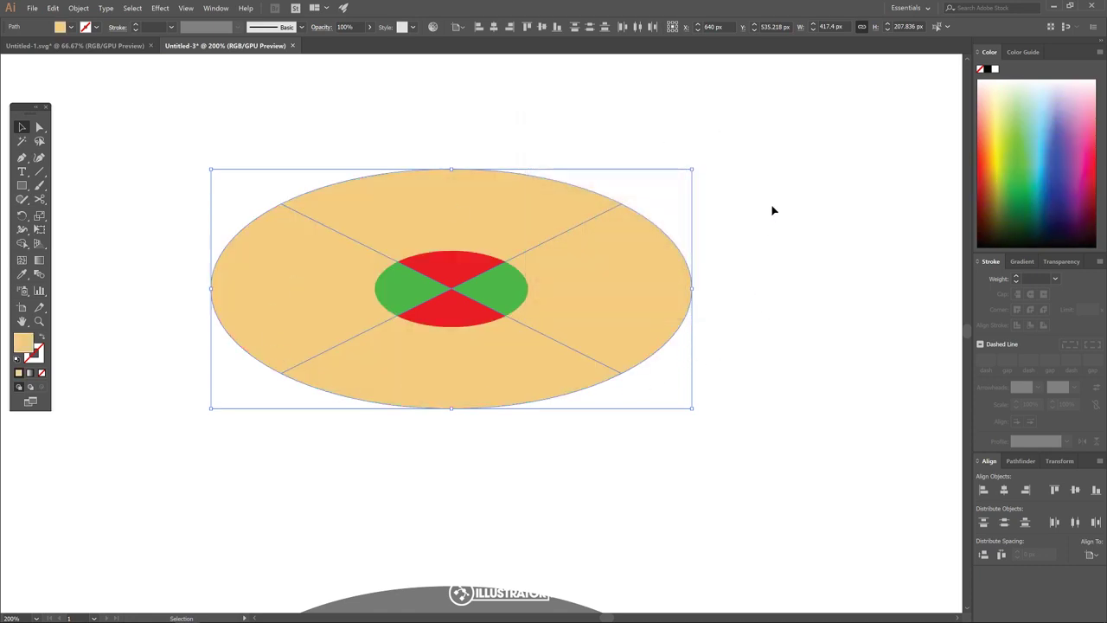
Step: Recolour the left core slice from green to red
left_click(400, 287)
double_click(21, 342)
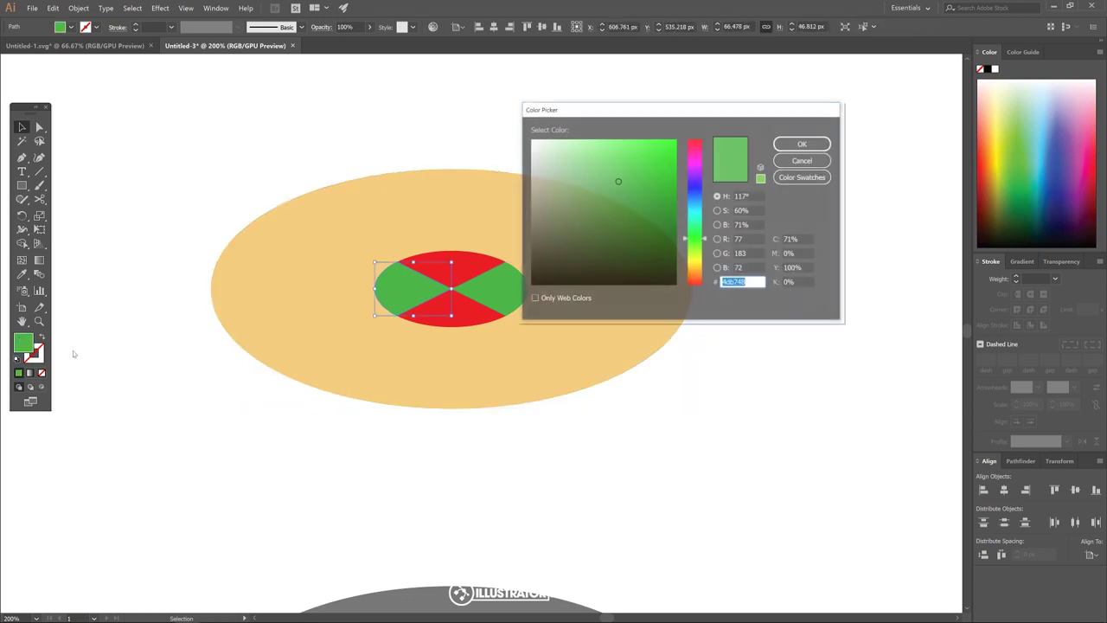
left_click(695, 156)
mouse_move(695, 157)
left_mouse_down()
mouse_move(695, 138)
mouse_move(676, 139)
left_mouse_up()
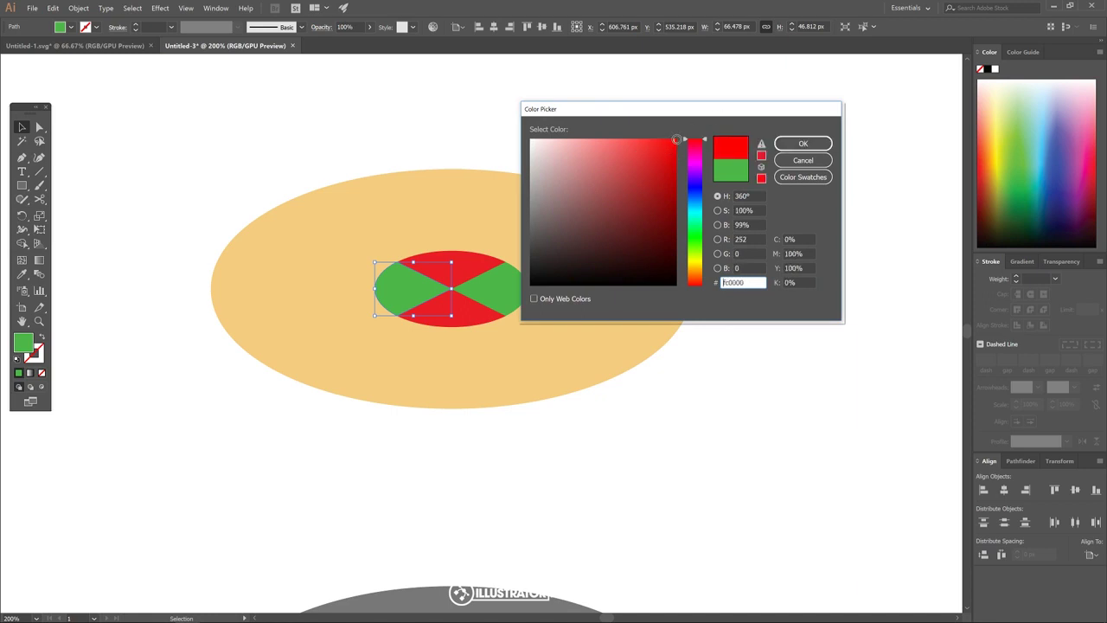
left_click(802, 143)
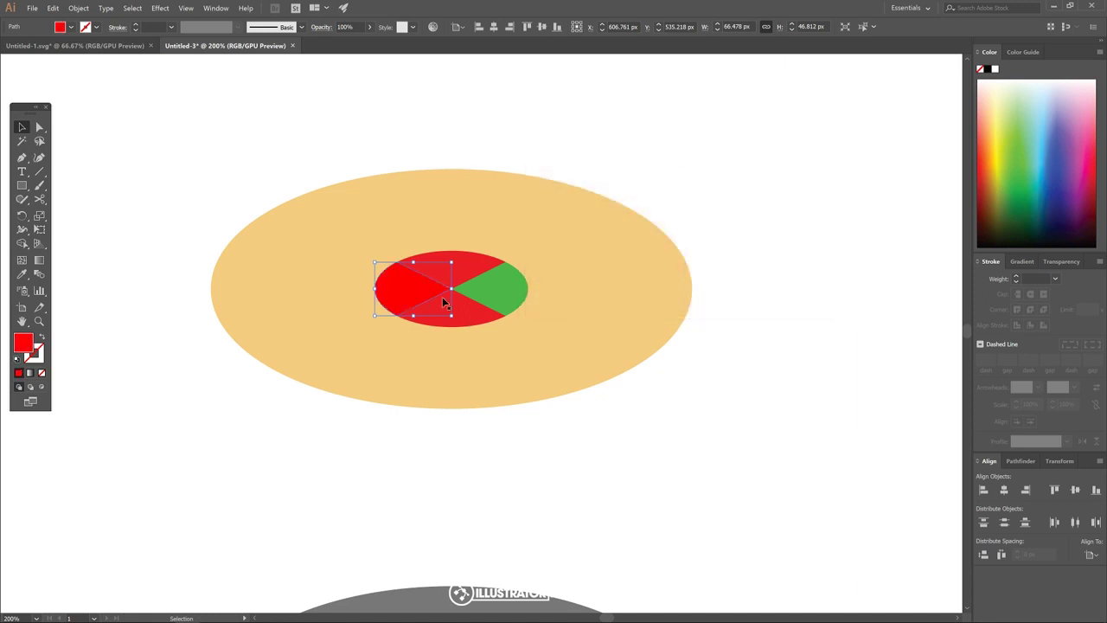
Step: Change the top core slice to a saturated, slightly orange yellow
left_click(474, 257)
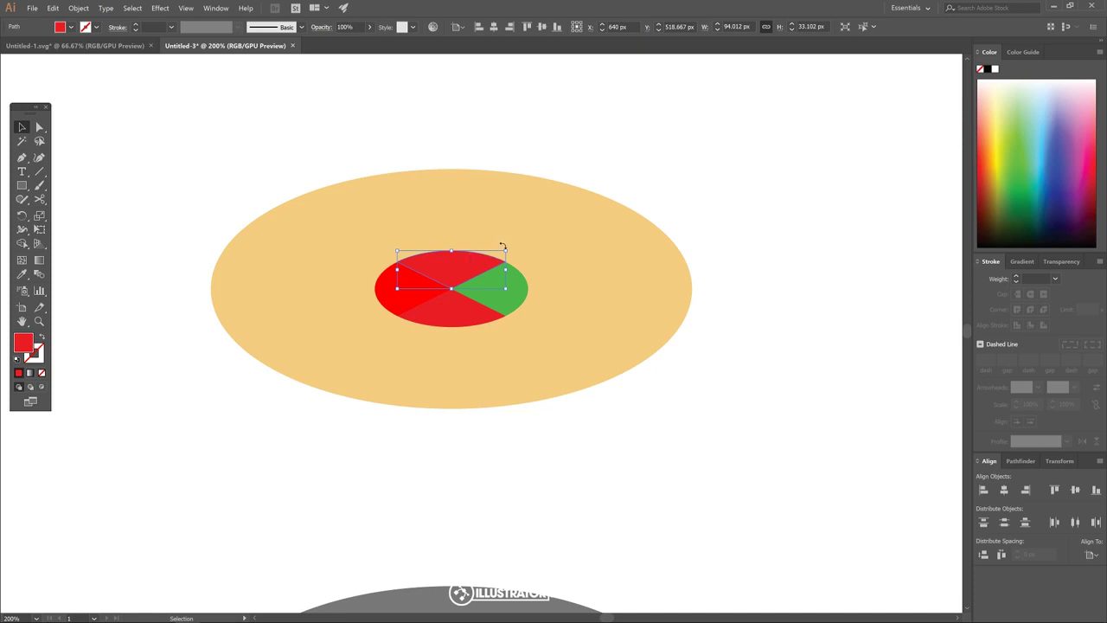
double_click(21, 343)
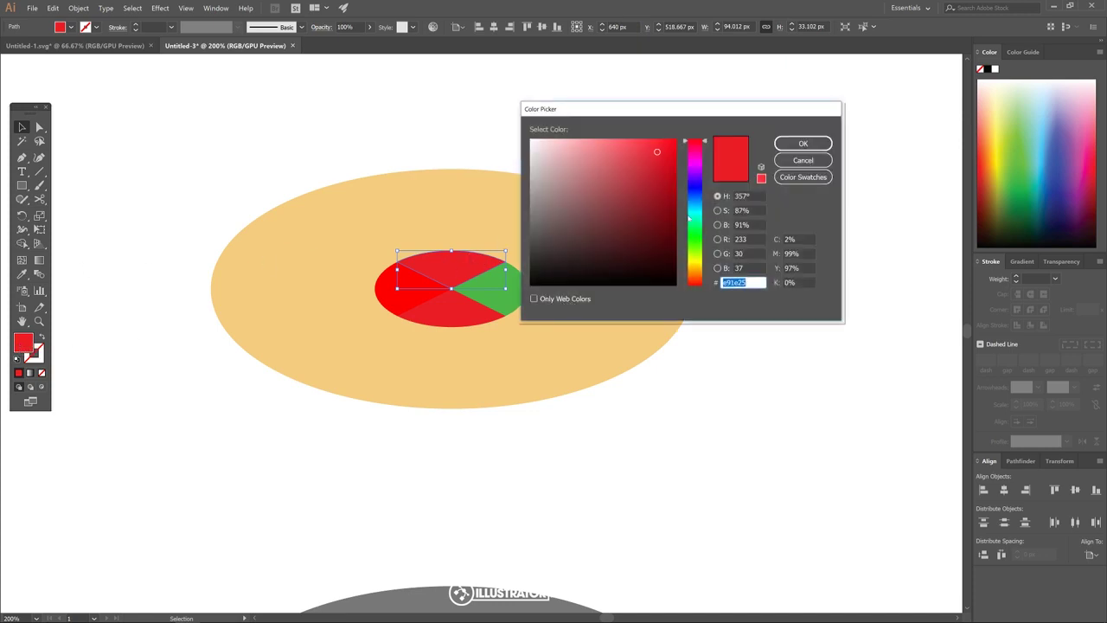
left_click(701, 262)
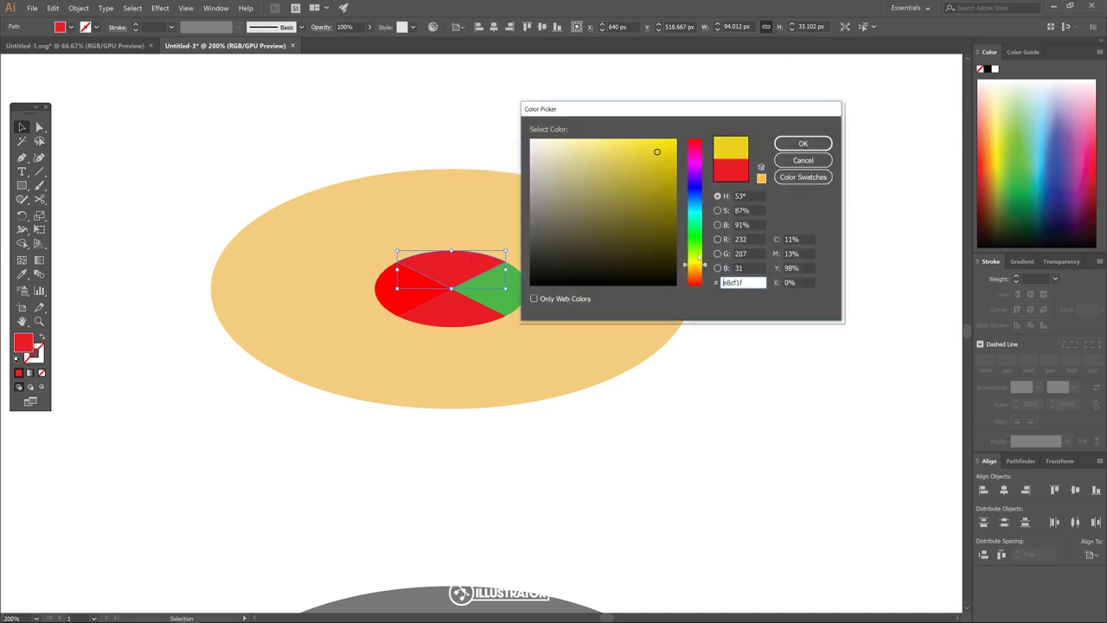
left_click_drag(660, 150, 673, 141)
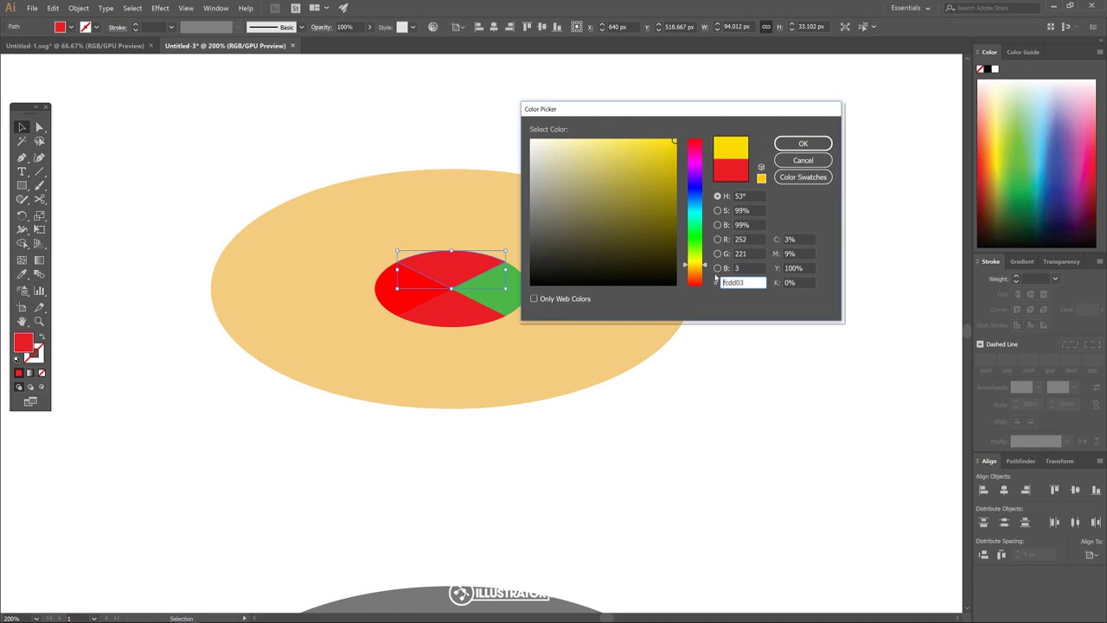
left_click_drag(705, 268, 708, 269)
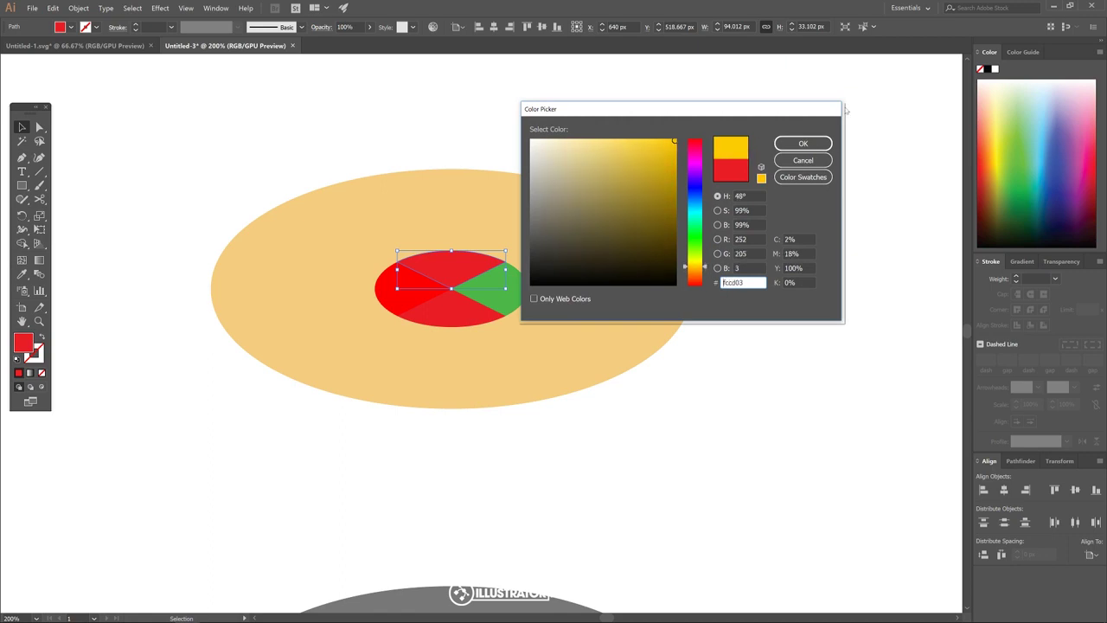
left_click(810, 143)
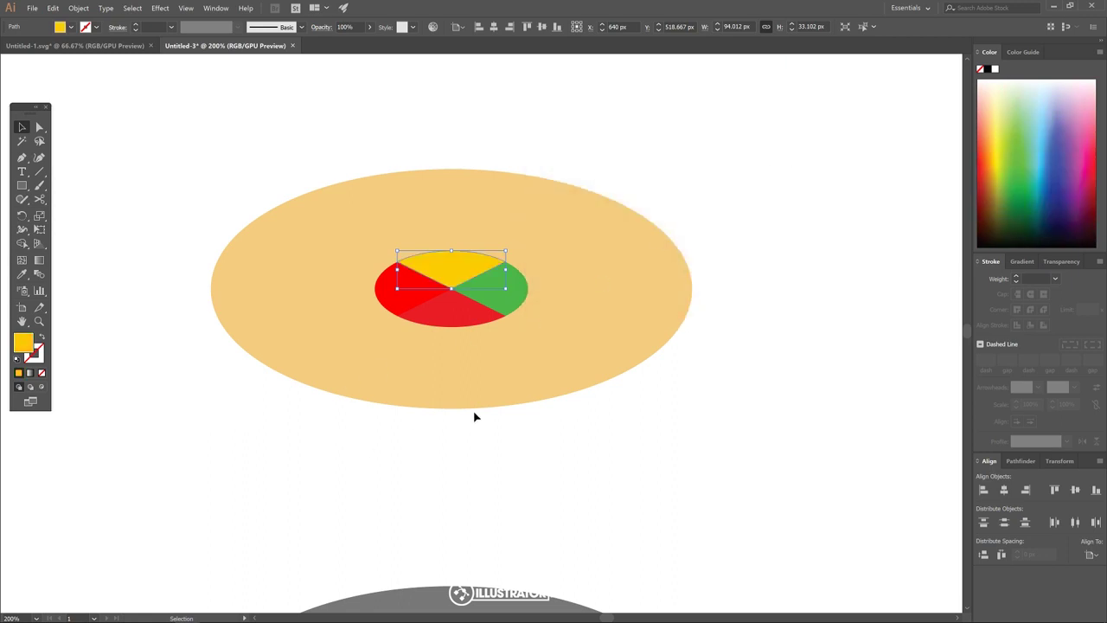
Step: Shift the right core slice's green slightly toward teal
left_click(509, 278)
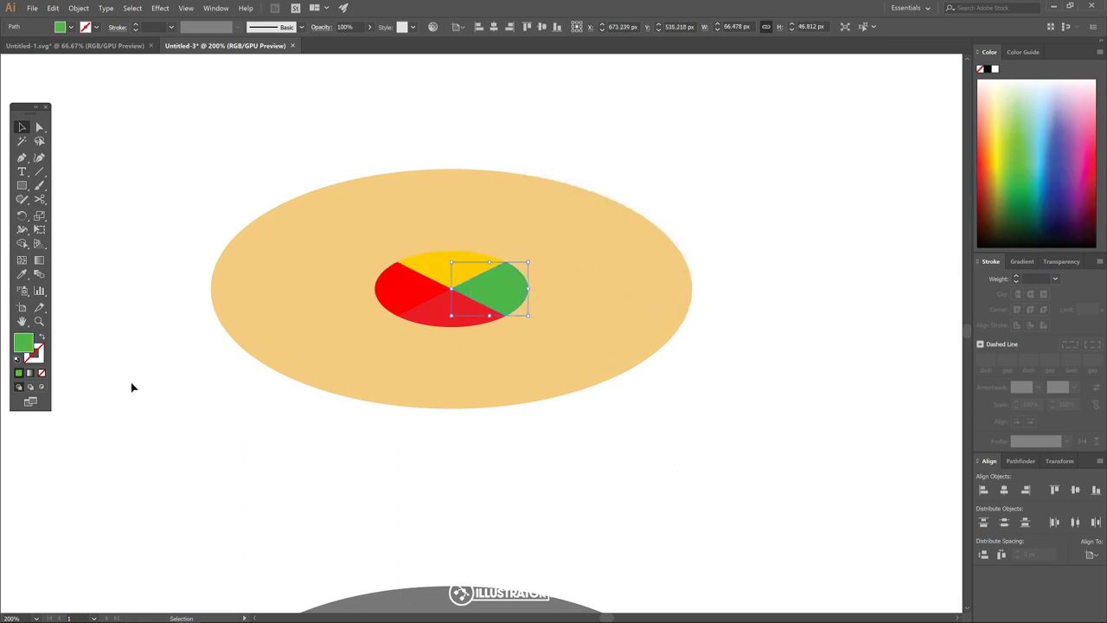
double_click(24, 341)
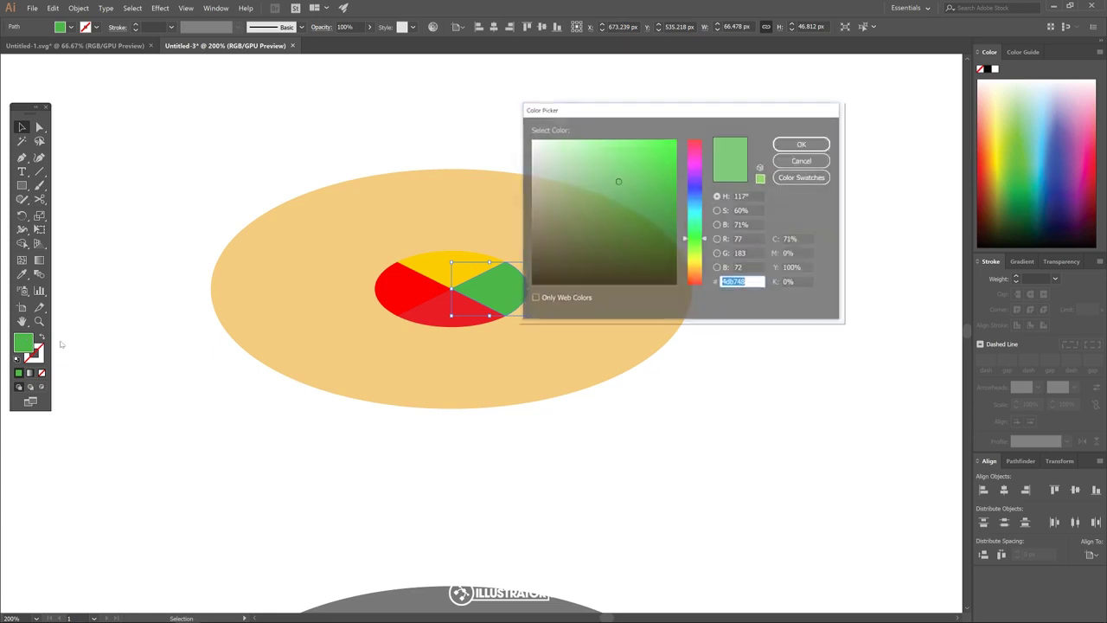
left_click_drag(705, 242, 712, 236)
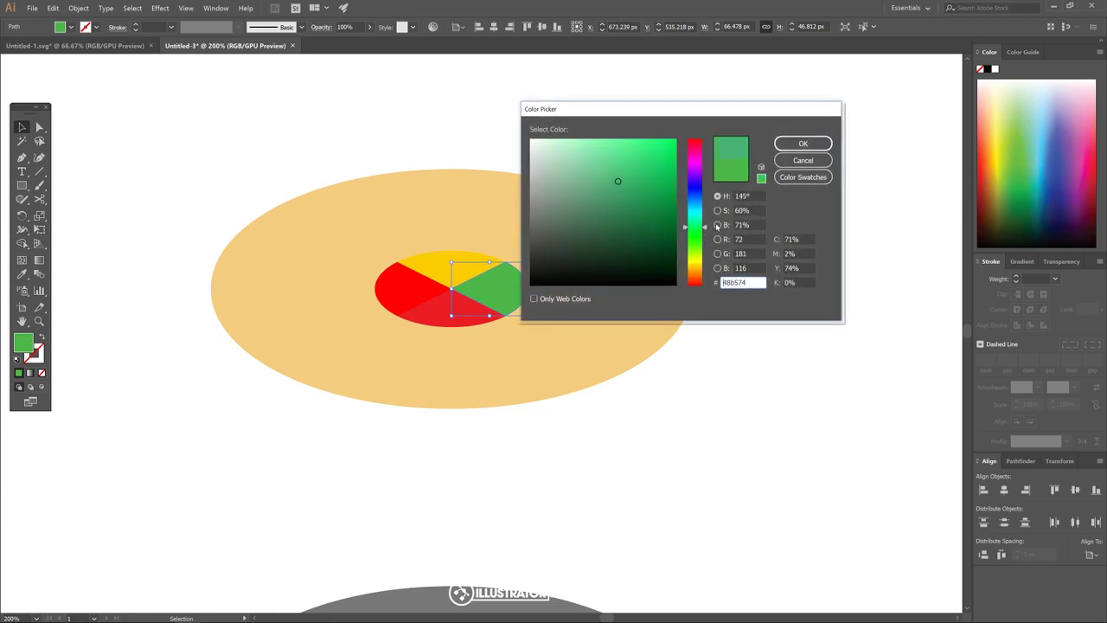
left_click(815, 143)
Step: Recolour the bottom core slice from red to blue (hex 3a72cc, hue about 218°)
left_click(441, 304)
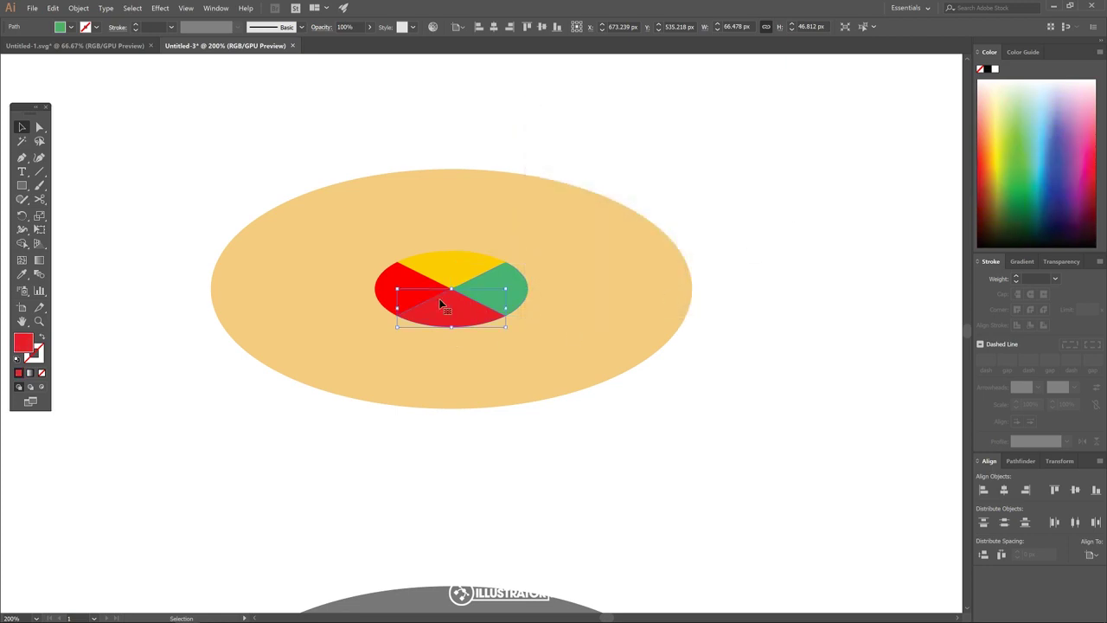
double_click(23, 342)
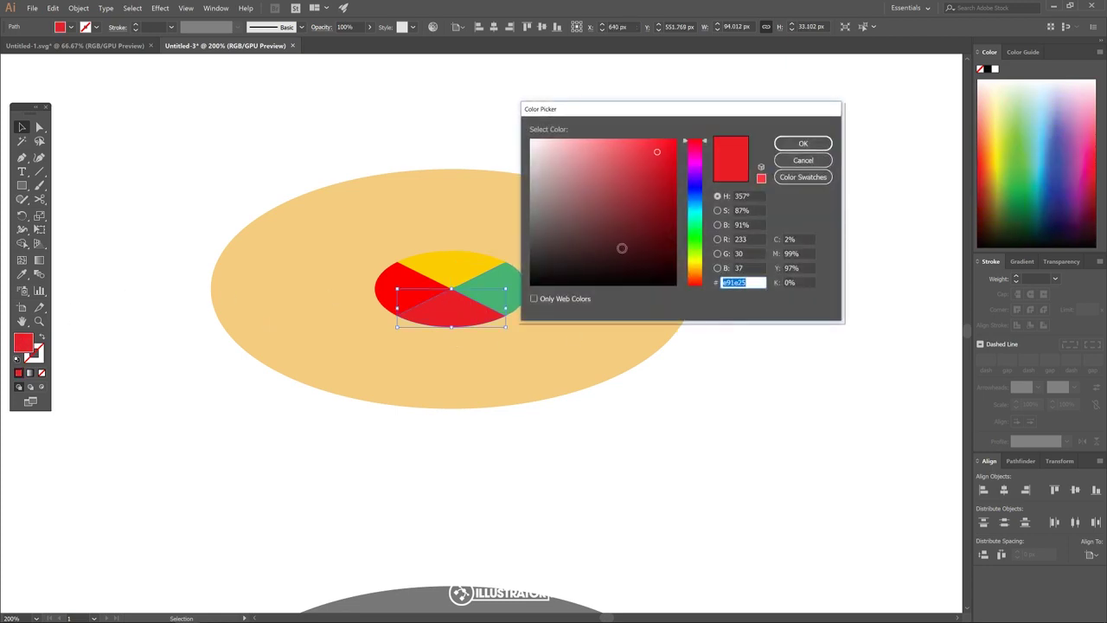
left_click(698, 192)
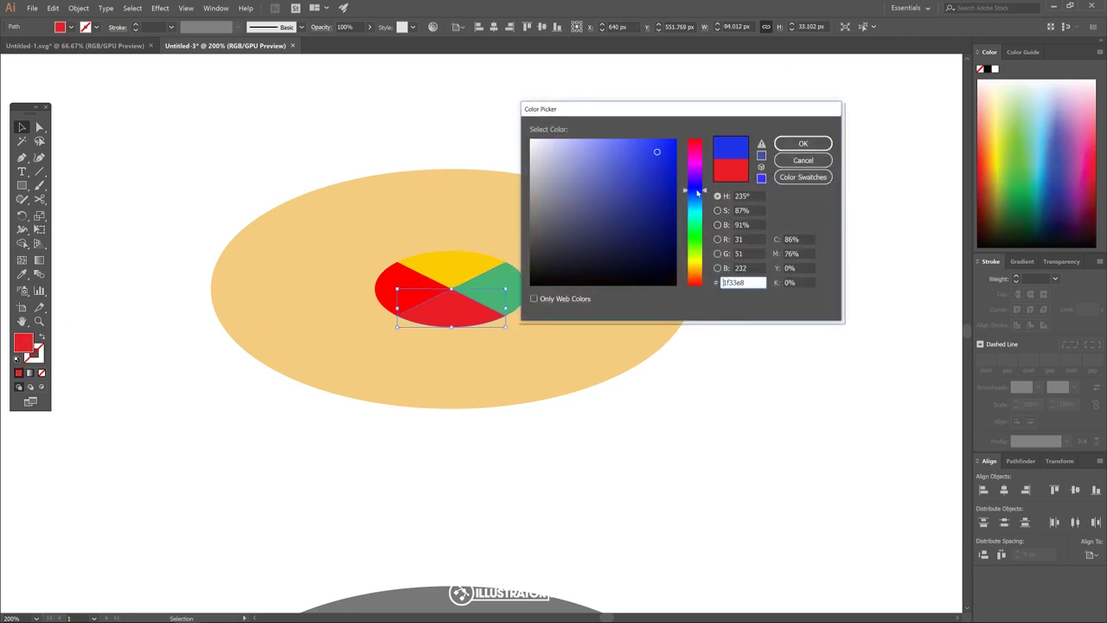
left_click_drag(699, 194, 703, 189)
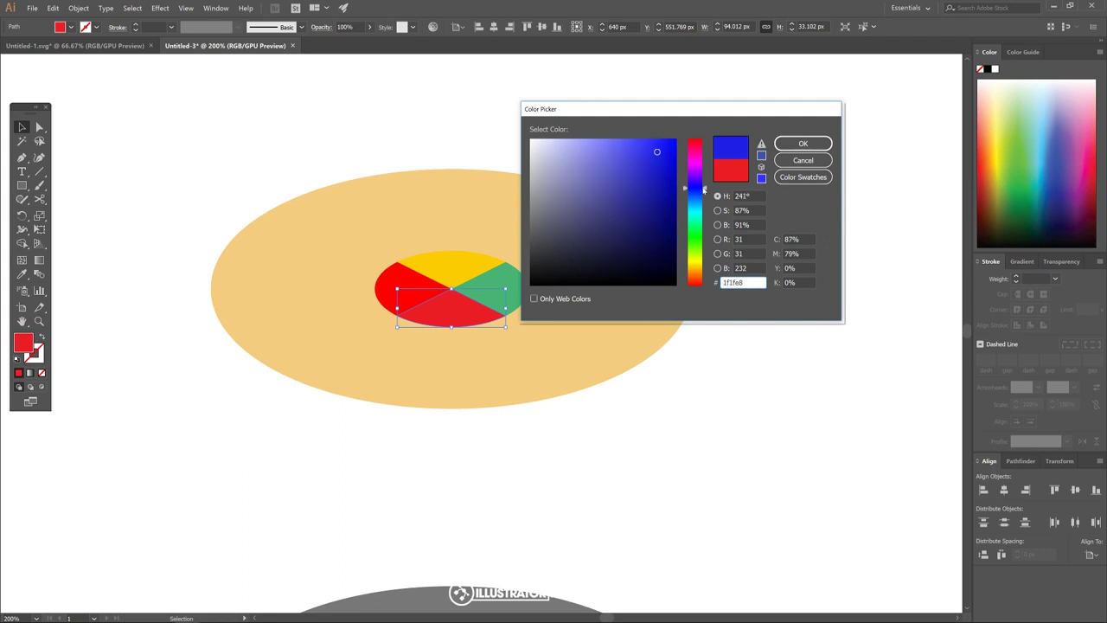
left_click_drag(636, 171, 637, 169)
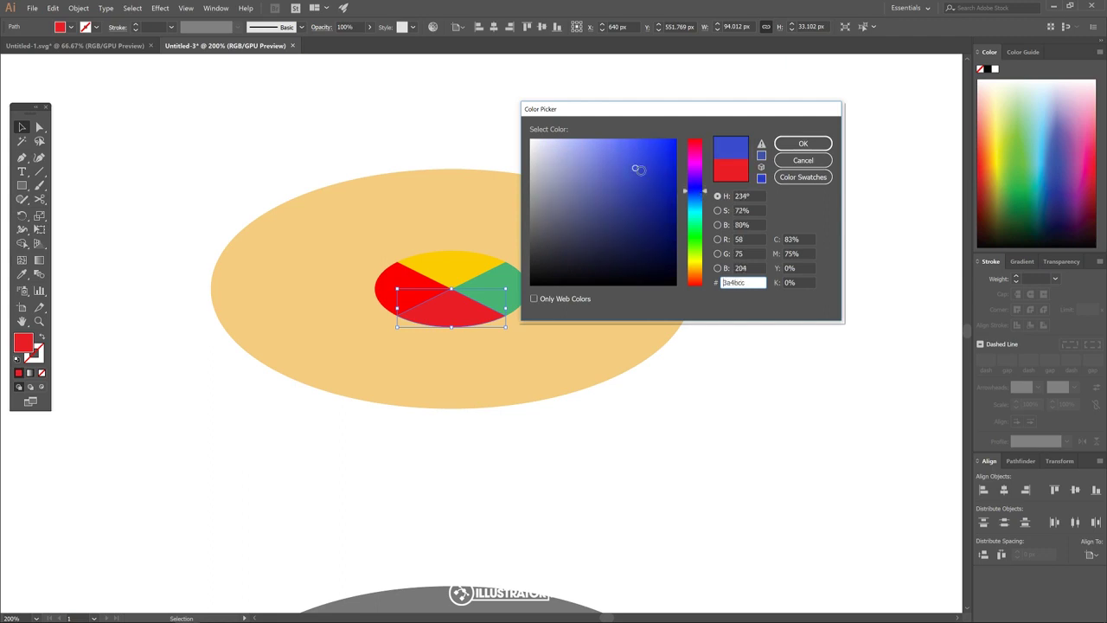
left_click_drag(699, 194, 703, 197)
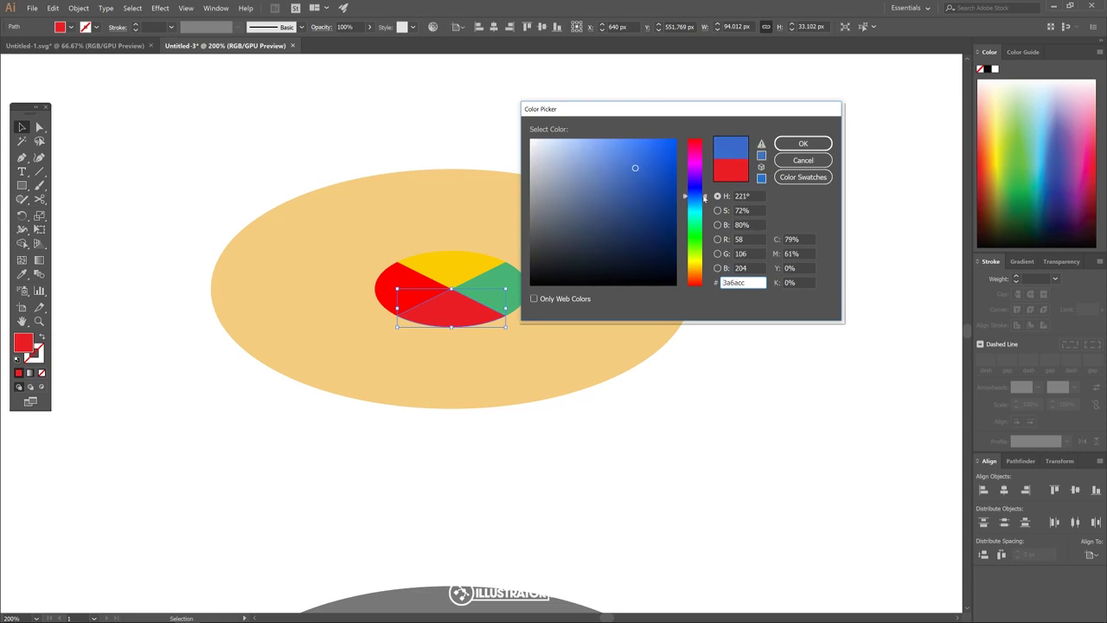
left_click(802, 143)
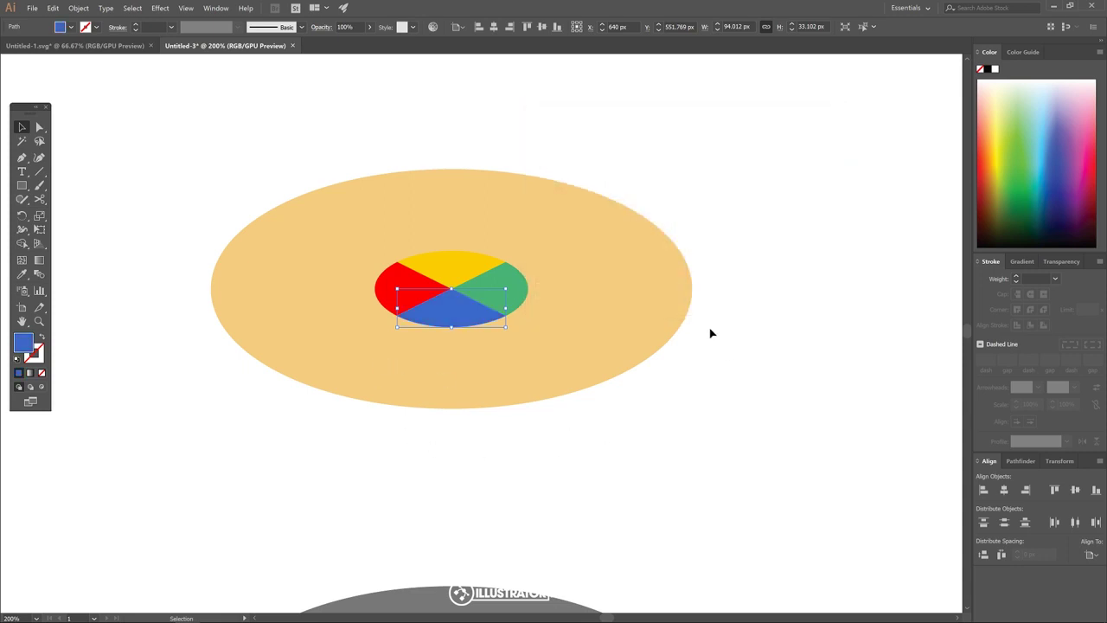
left_click(905, 220)
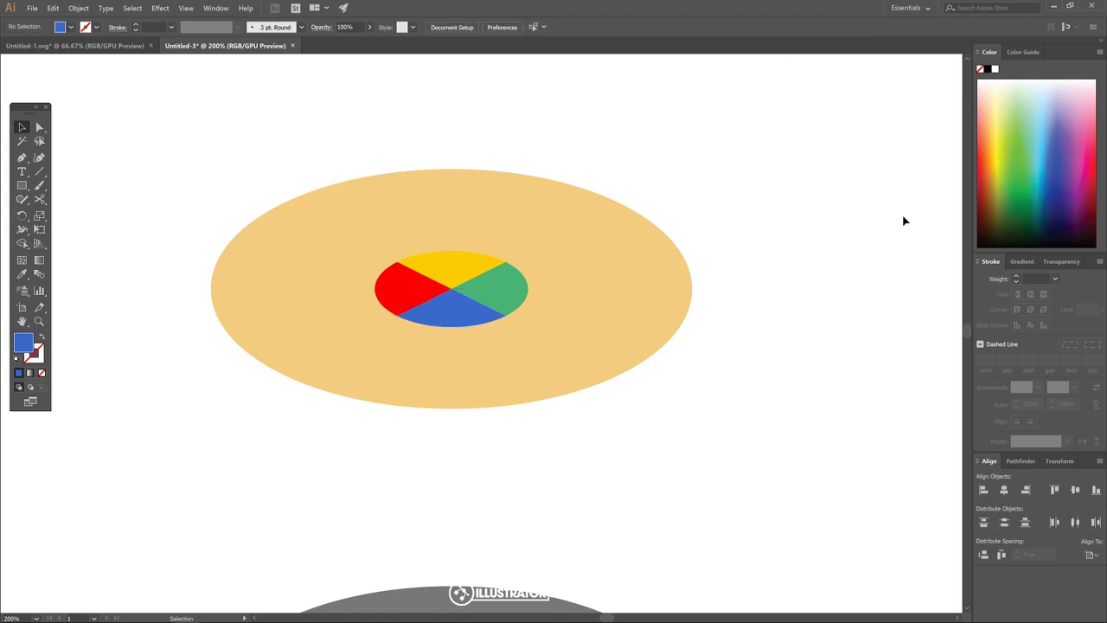
left_click(465, 257)
Step: Move the top quarter and yellow slice up, and the bottom quarter and blue slice down
left_click_drag(451, 251, 451, 170)
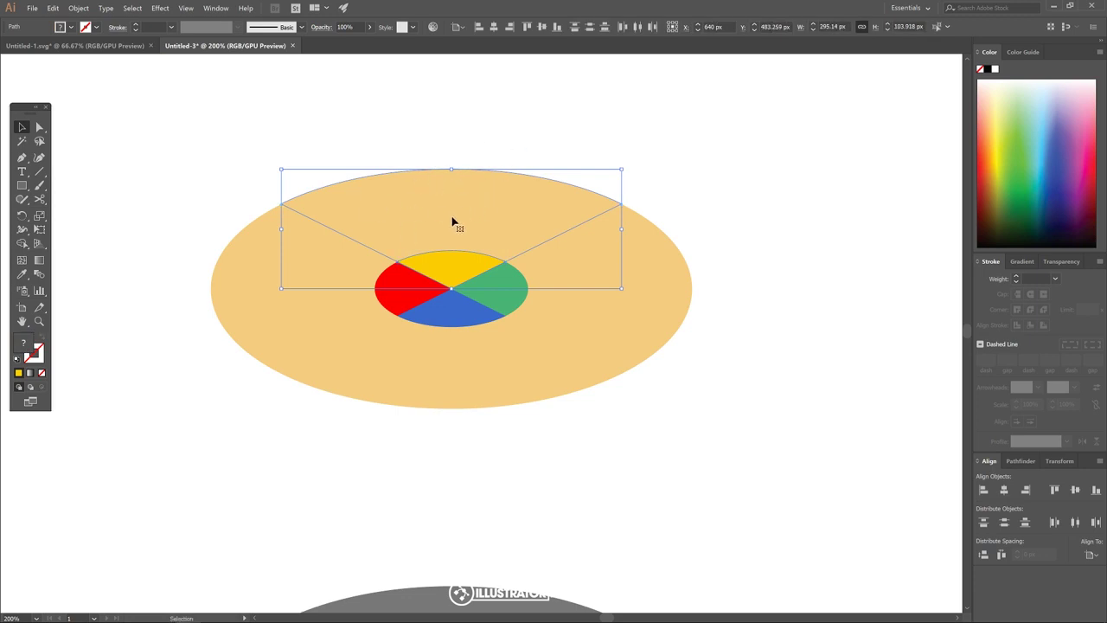
left_click_drag(451, 270, 465, 230)
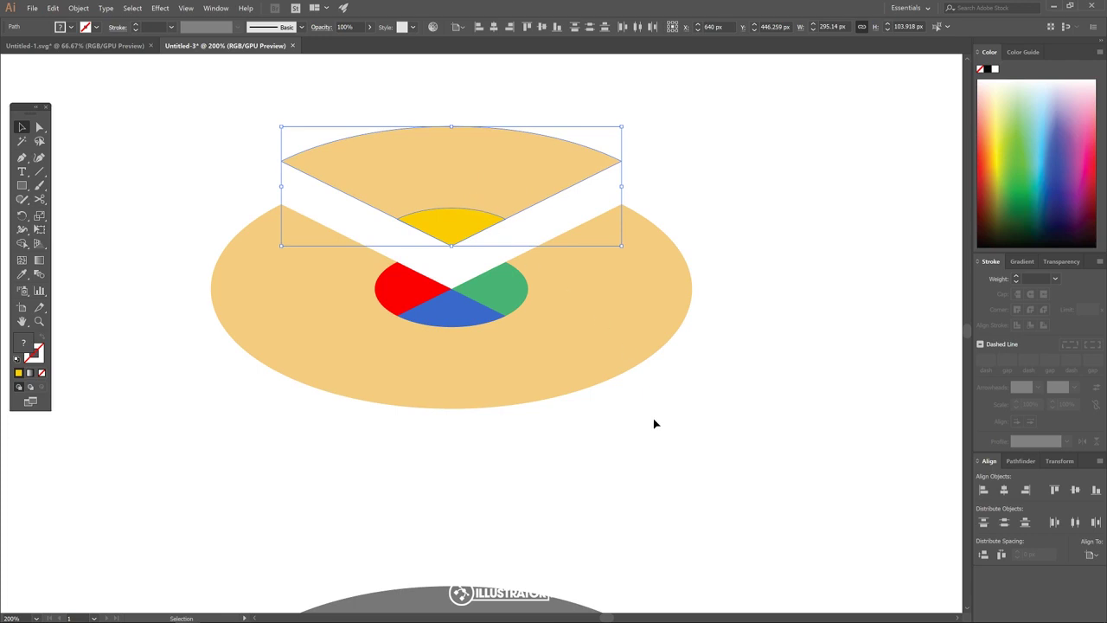
left_click(456, 315)
scroll(457, 315, "down", 3)
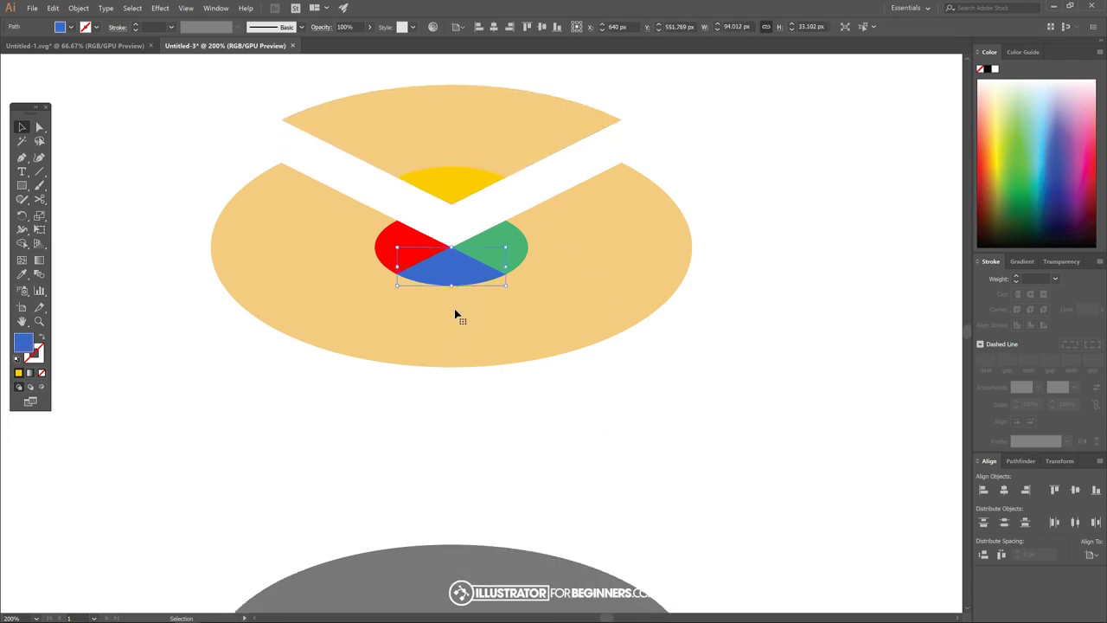
left_click(468, 321, "shift")
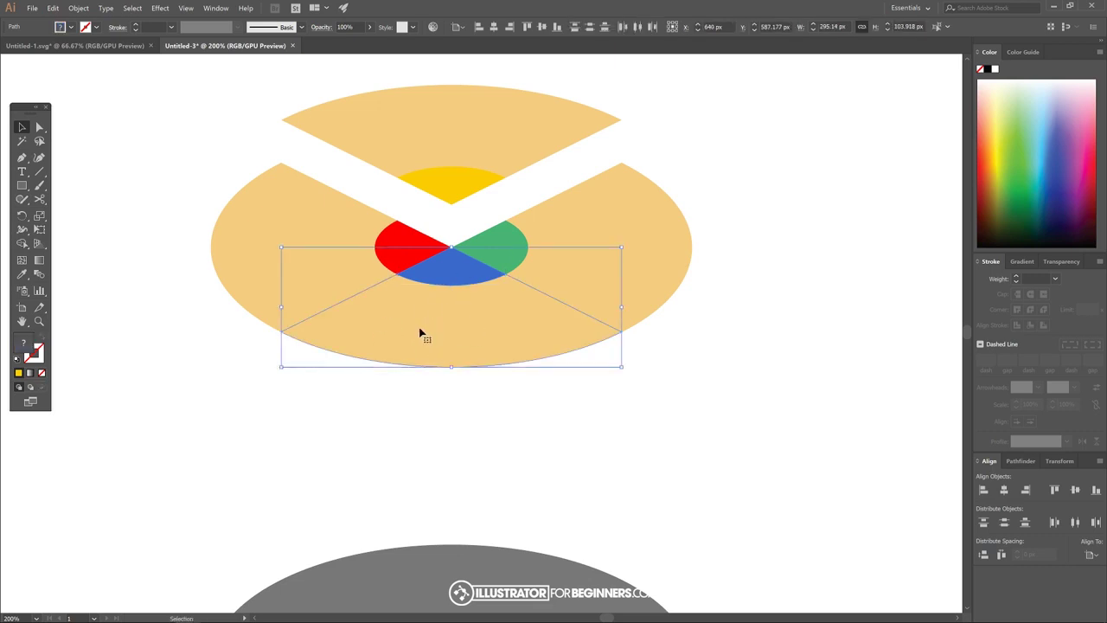
left_click_drag(475, 286, 465, 445)
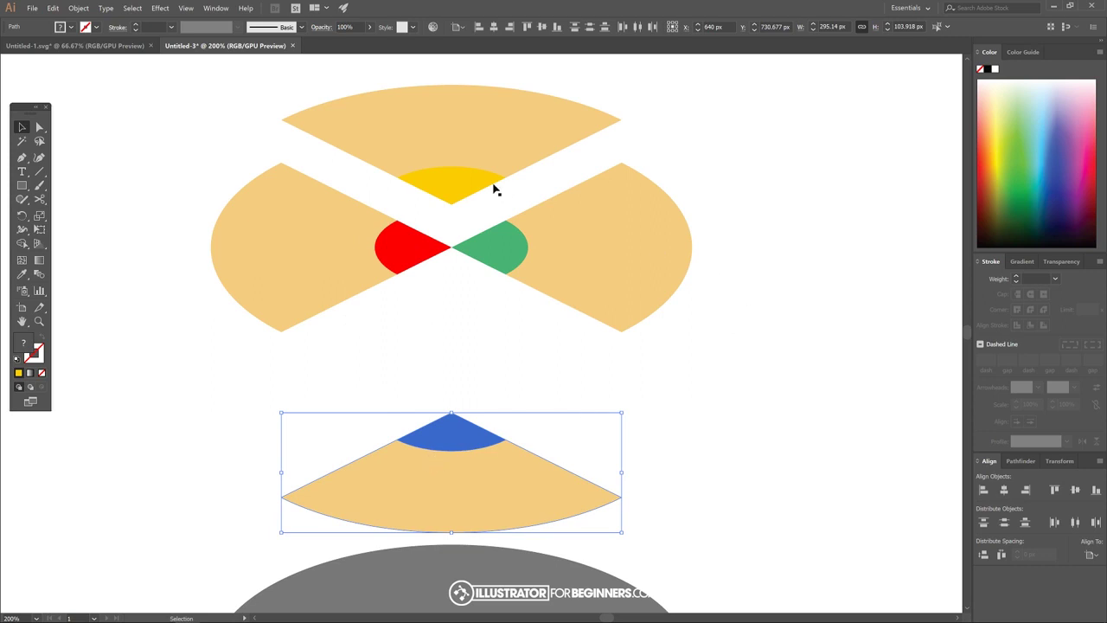
Step: Shift the right tan quarter and its green slice downward
left_click(511, 243)
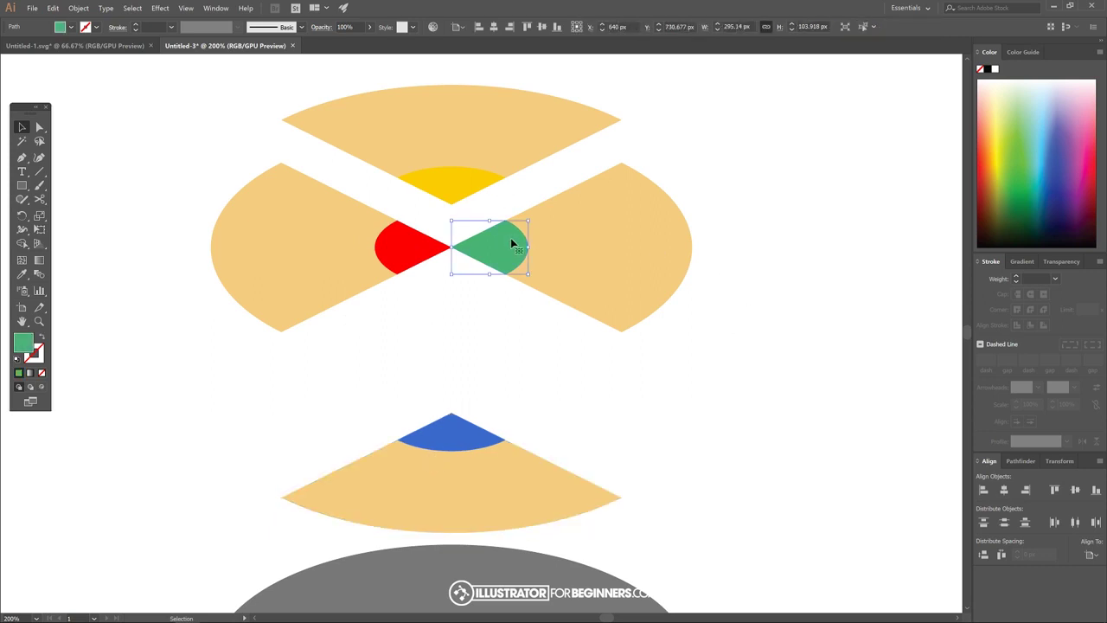
left_click(609, 232, "shift")
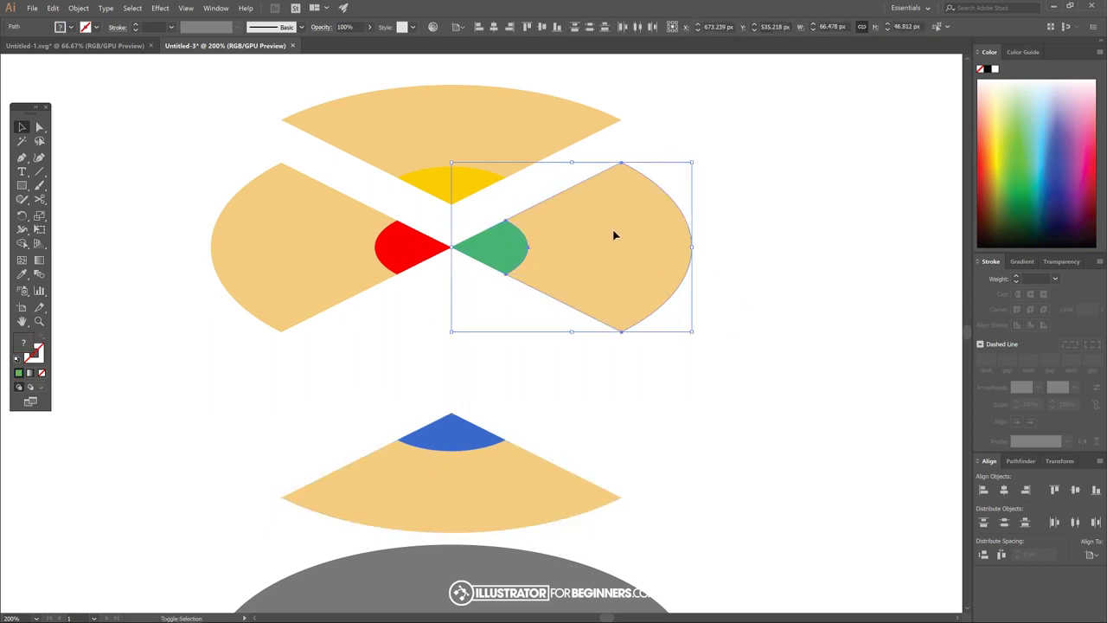
left_click_drag(624, 237, 642, 312)
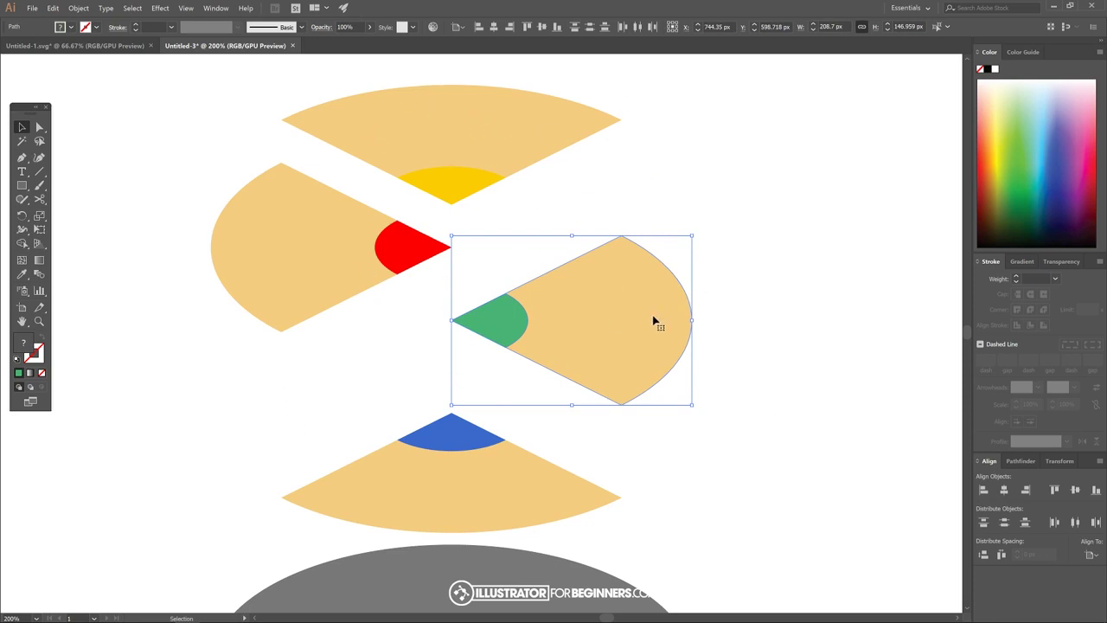
left_click(757, 217)
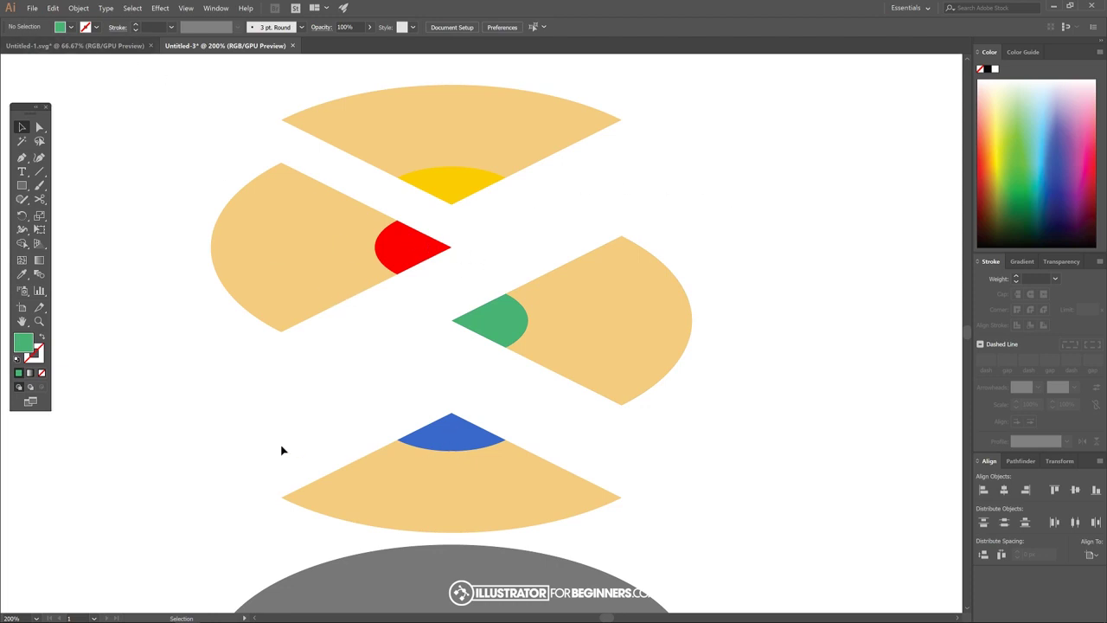
left_click(73, 45)
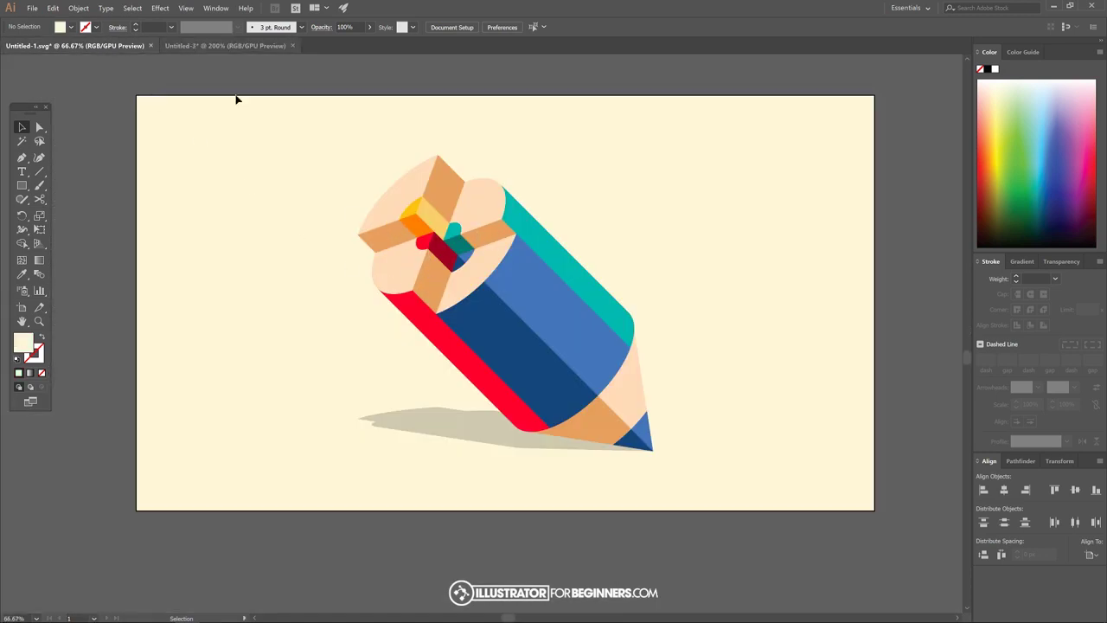
left_click(218, 45)
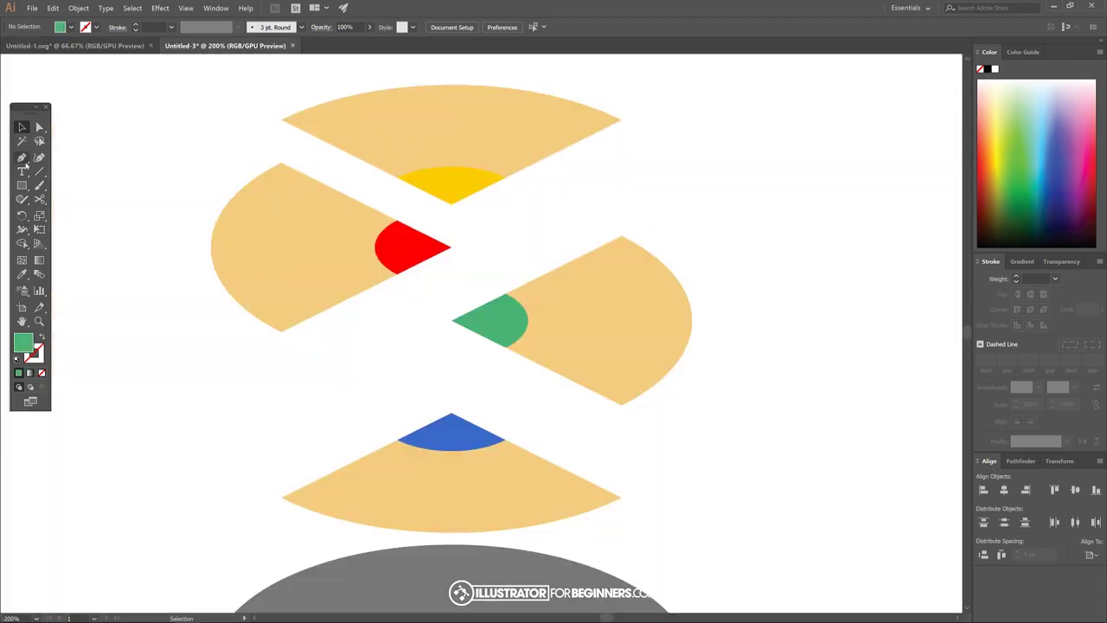
Step: Draw a four-sided panel between the red and blue slice tips and the left and bottom quarters
left_click(23, 159)
left_click(452, 249)
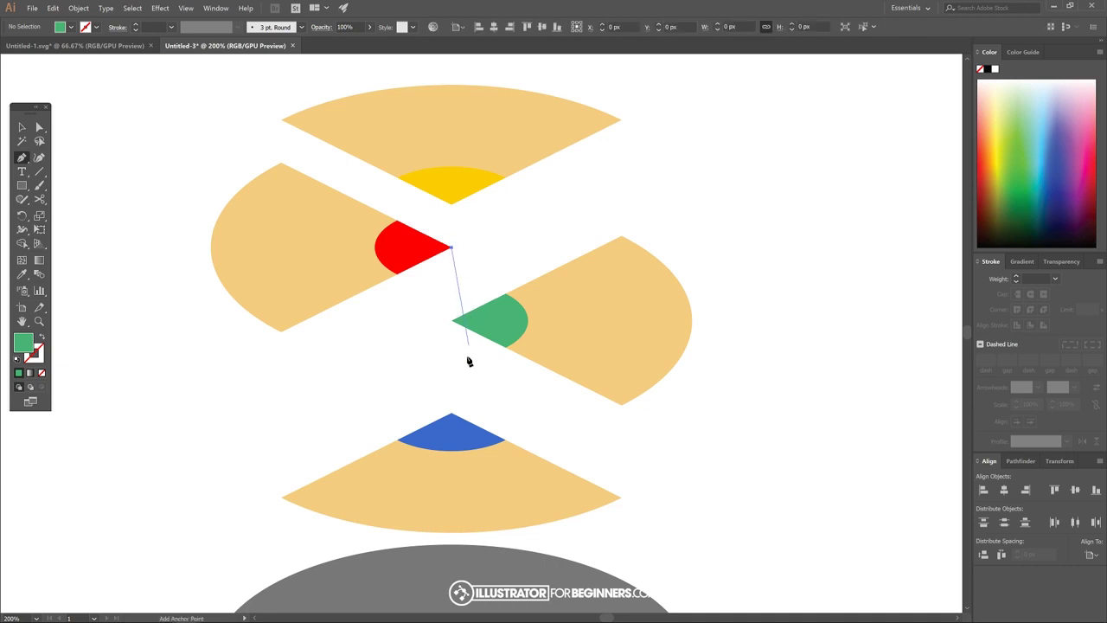
left_click(451, 414)
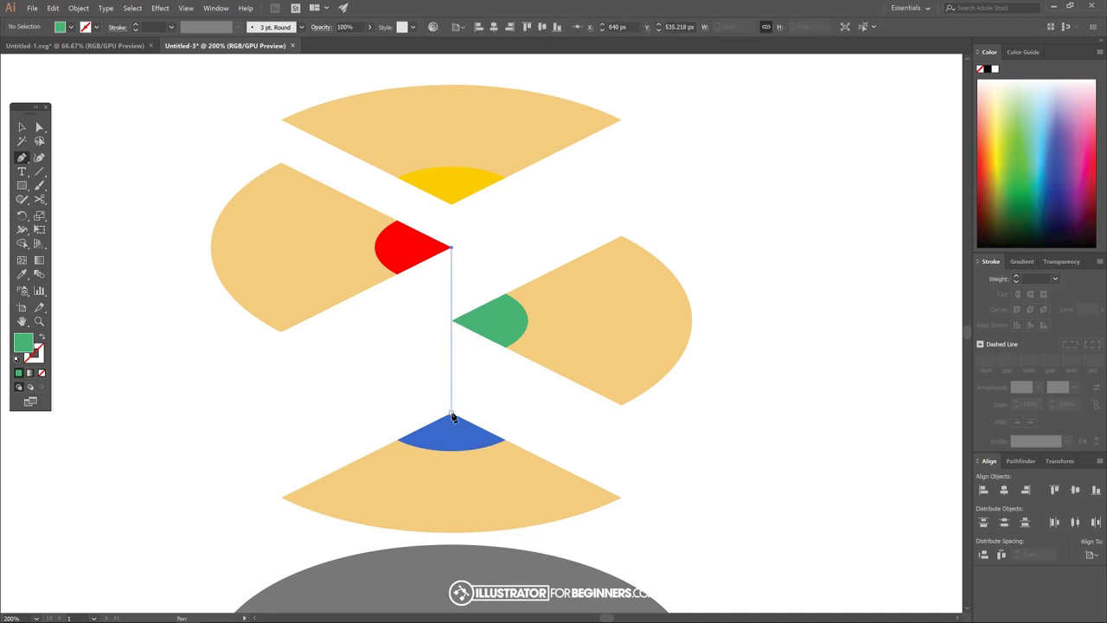
left_click(281, 499)
left_click(281, 330)
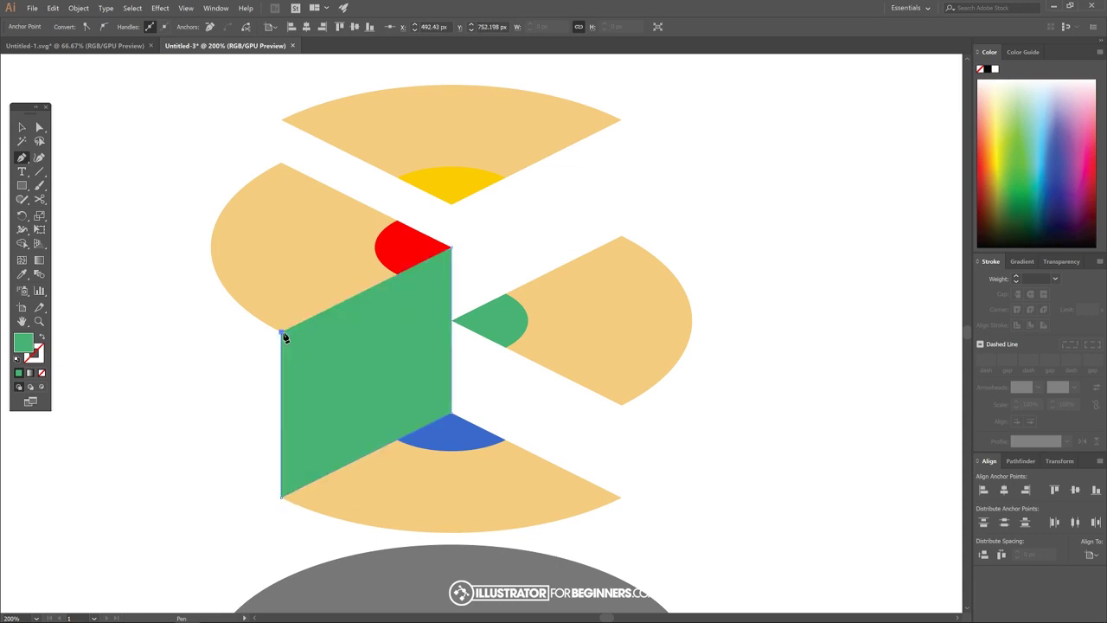
left_click(451, 250)
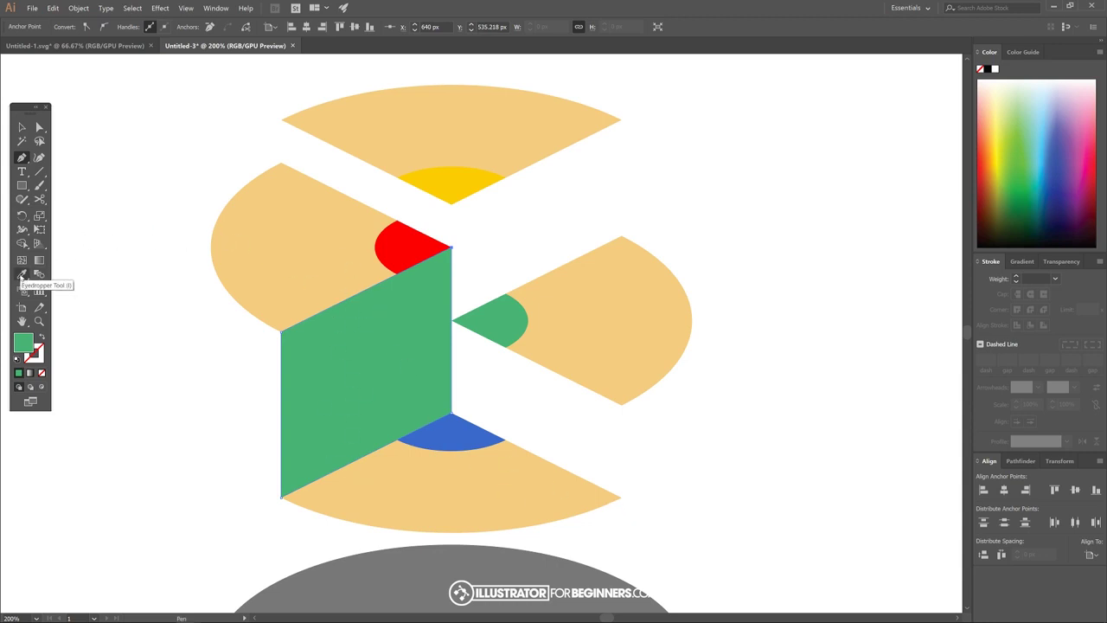
Step: Fill the panel with sampled tan, then darken it to ce9e49
left_click(22, 275)
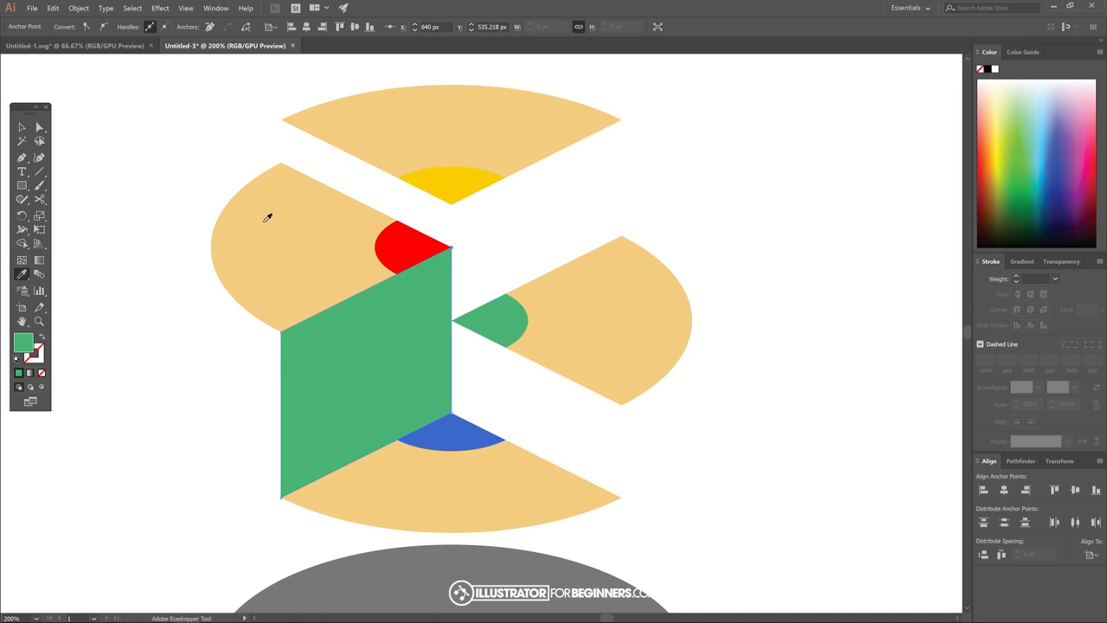
left_click(307, 234)
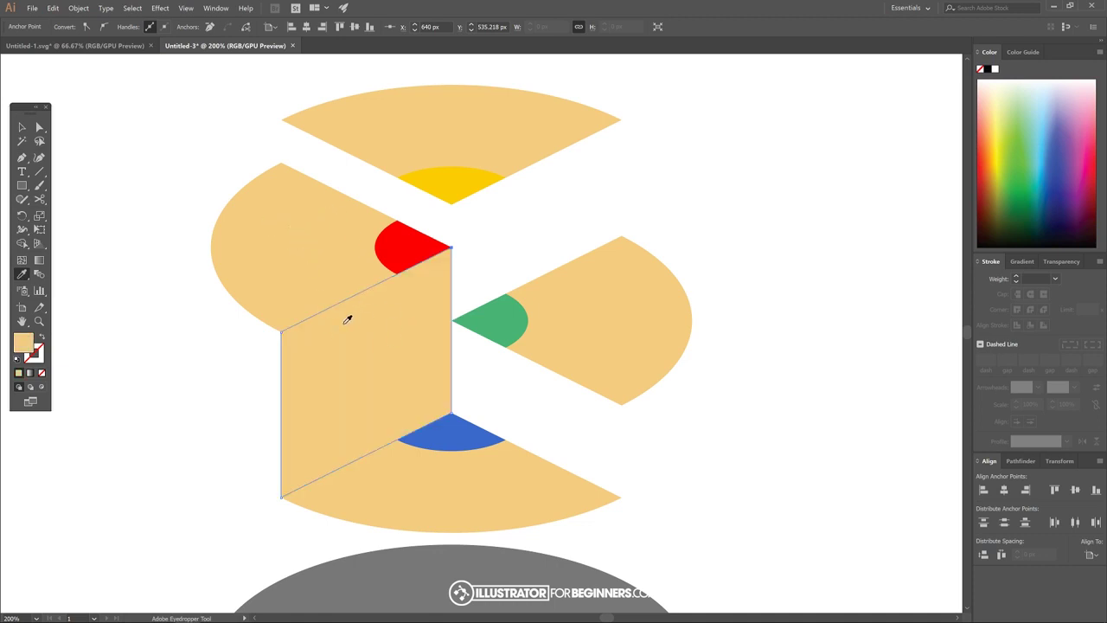
double_click(23, 343)
mouse_move(598, 145)
left_mouse_down()
mouse_move(614, 165)
mouse_move(629, 158)
mouse_move(621, 169)
left_mouse_up()
left_click(802, 143)
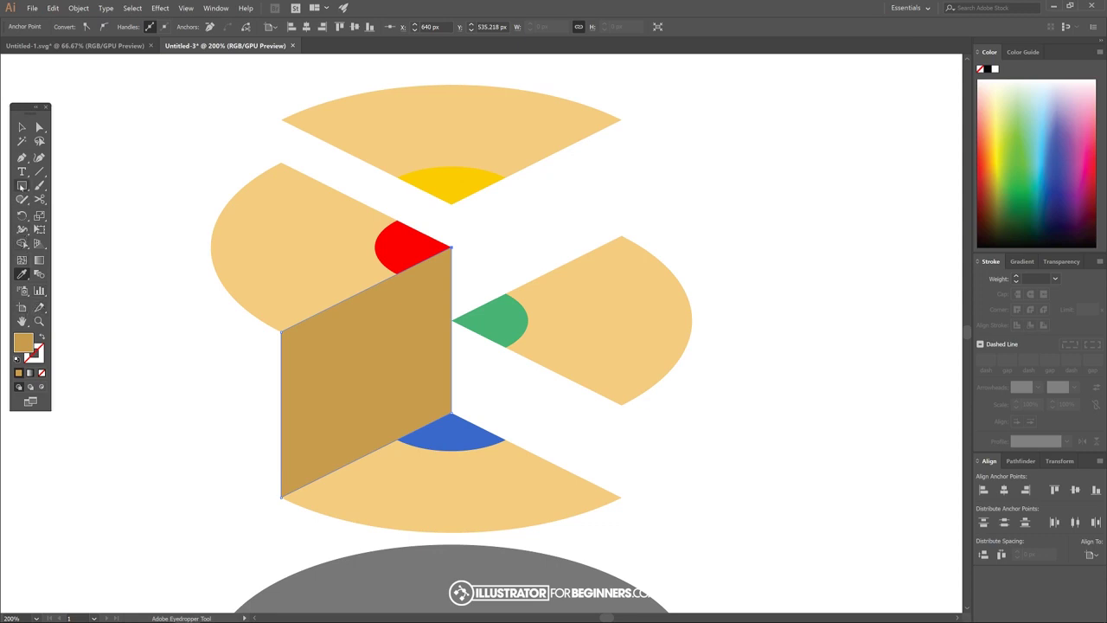
Step: Draw the side panel joining the right quarter to the bottom quarter
left_click(22, 157)
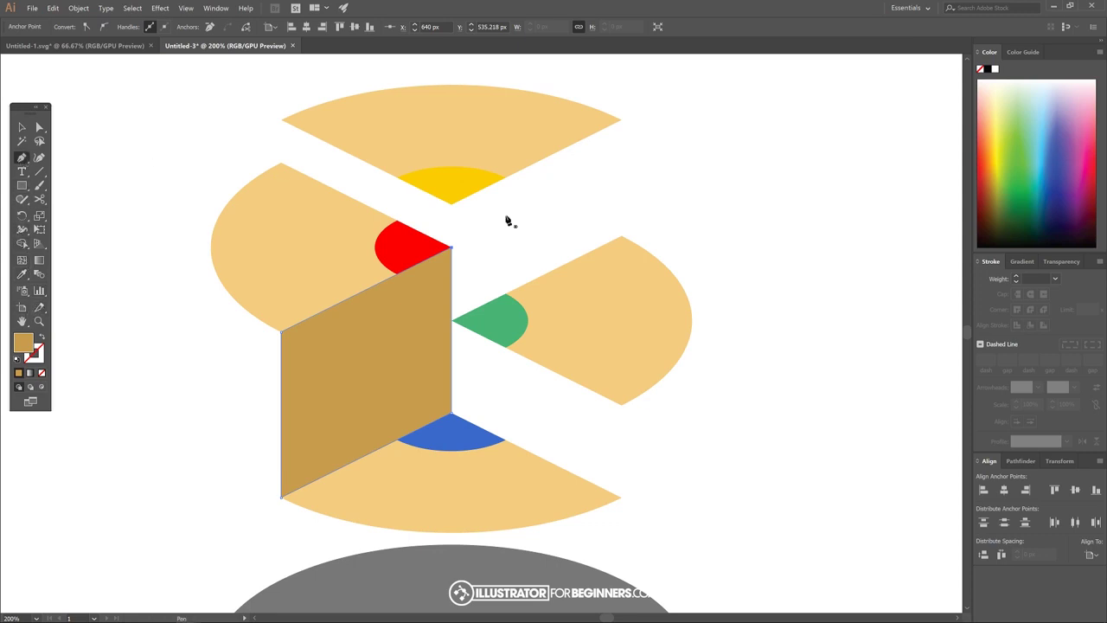
left_click(620, 404)
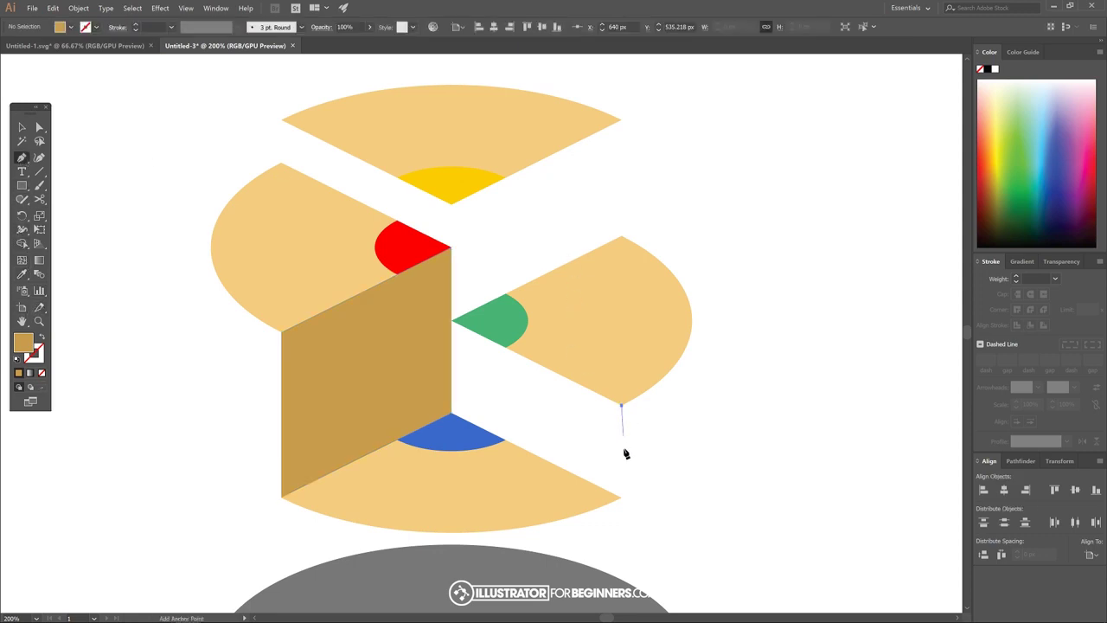
left_click(620, 497)
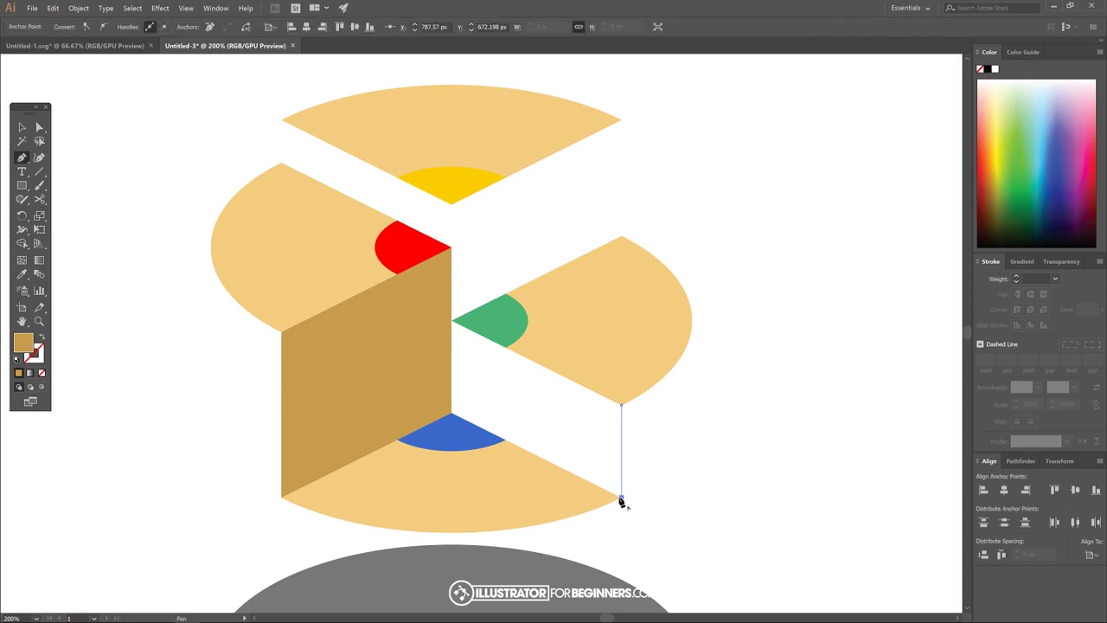
left_click(449, 415)
left_click(451, 320)
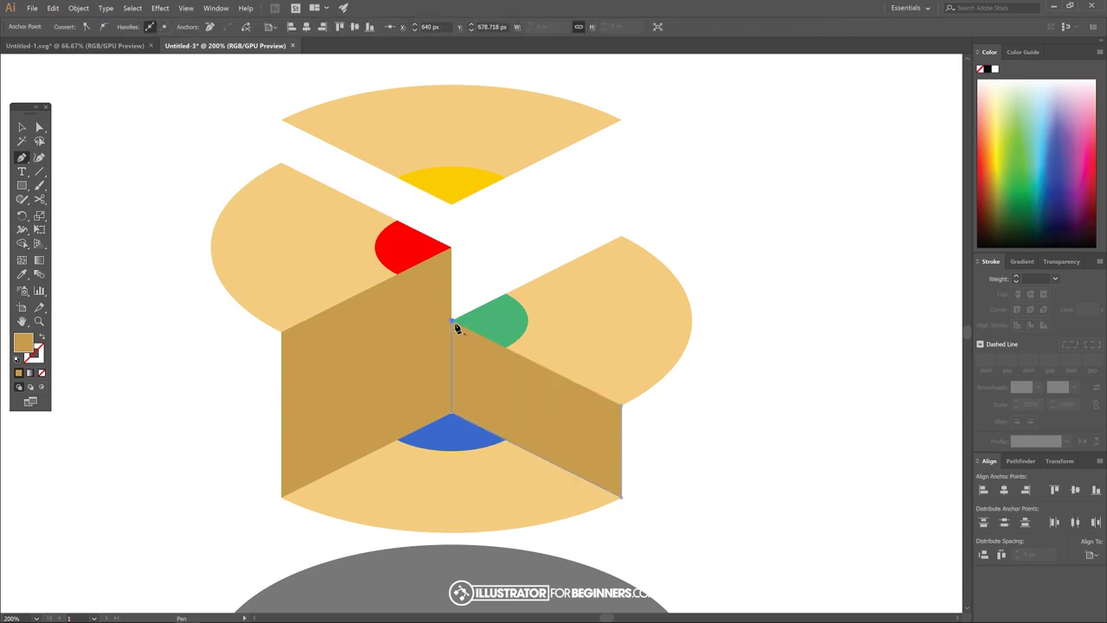
left_click(621, 404)
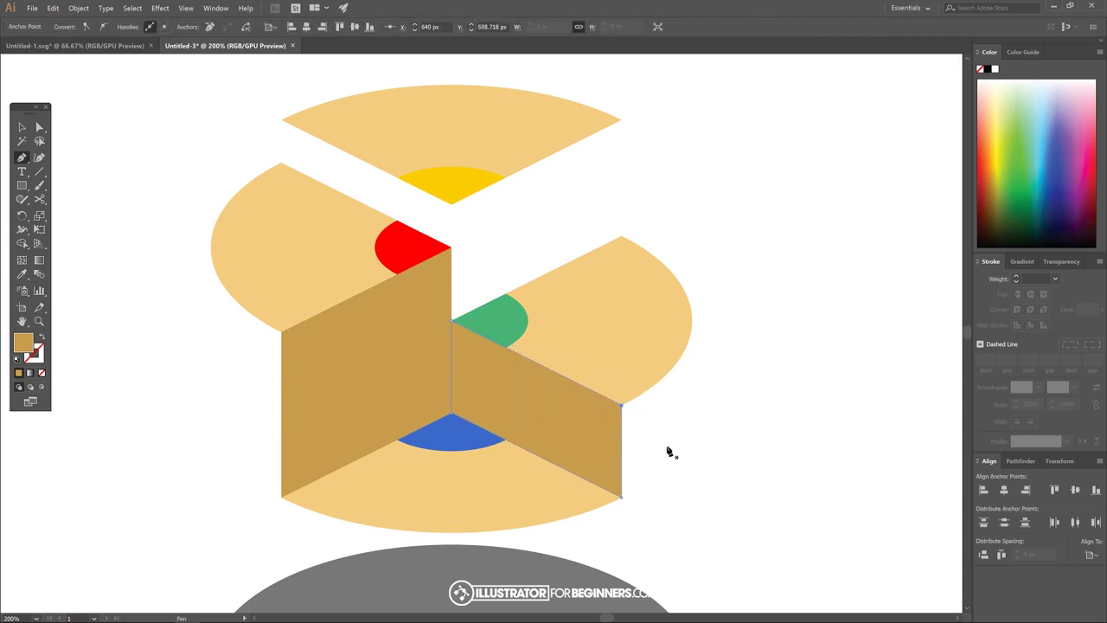
Step: Draw the panel joining the top quarter to the right quarter
left_click(621, 120)
left_click(619, 236)
left_click(450, 321)
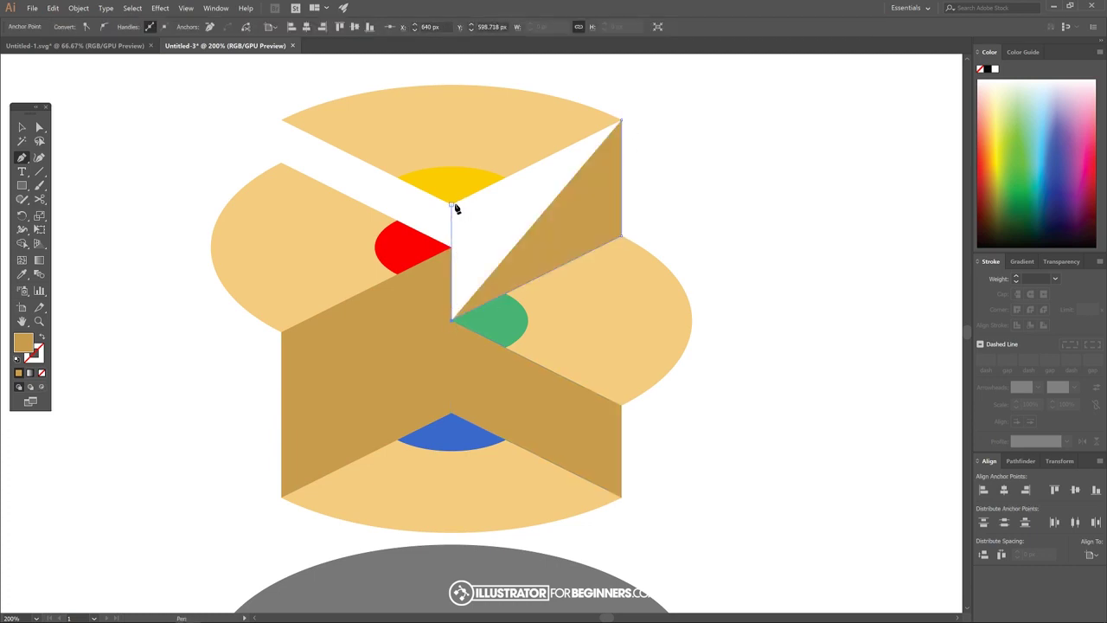
left_click(451, 205)
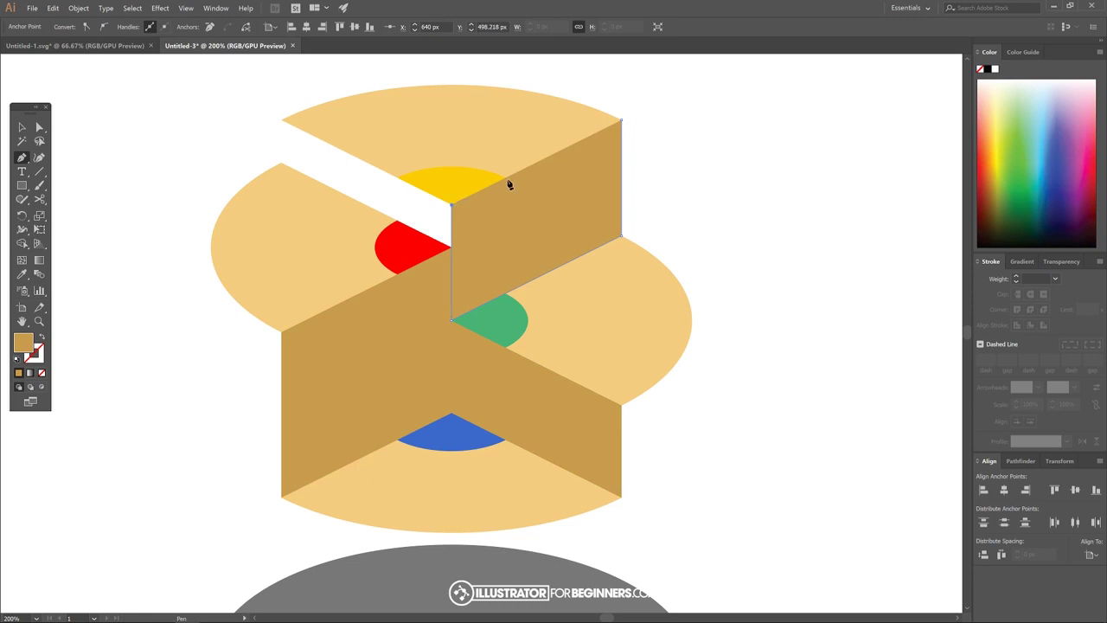
left_click(621, 121)
Step: Draw the panel joining the top quarter to the left quarter
left_click(281, 120)
left_click(281, 161)
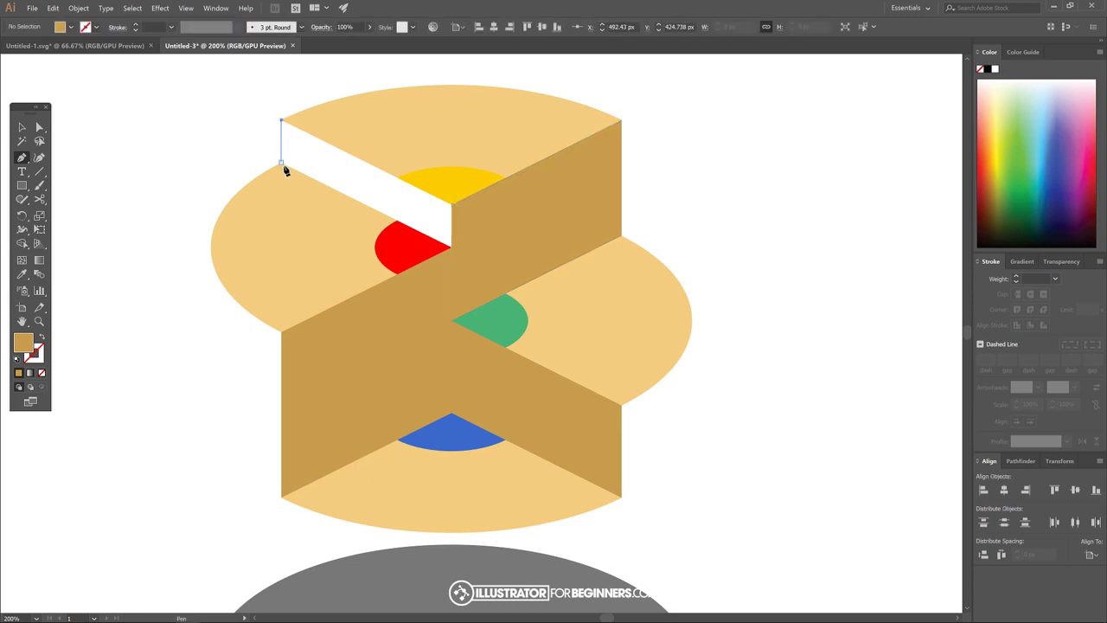
left_click(450, 247)
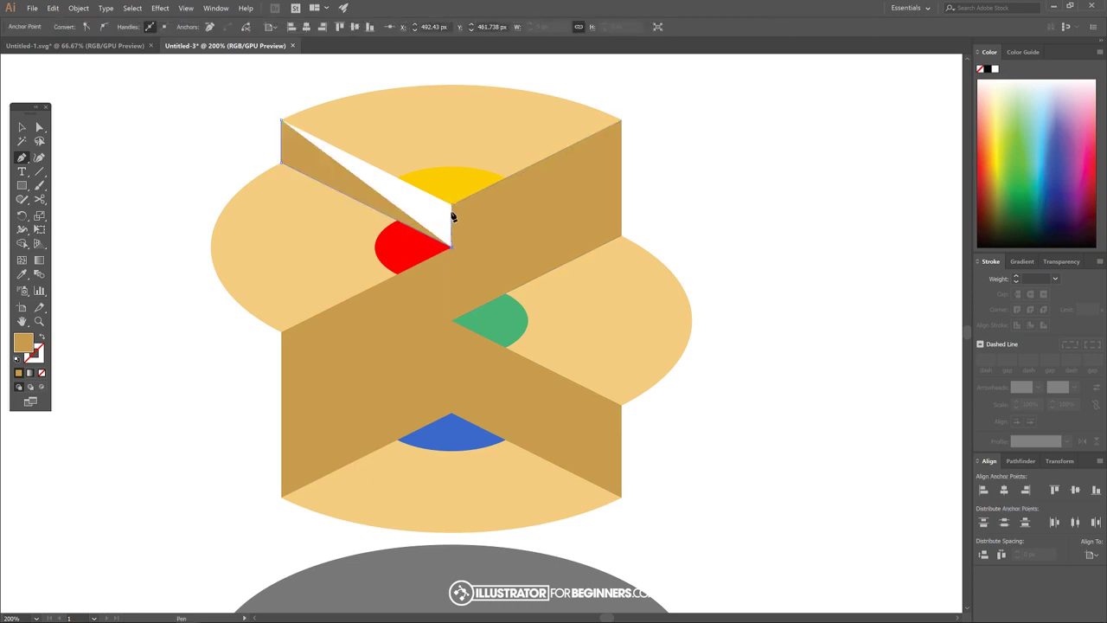
left_click(452, 205)
left_click(281, 120)
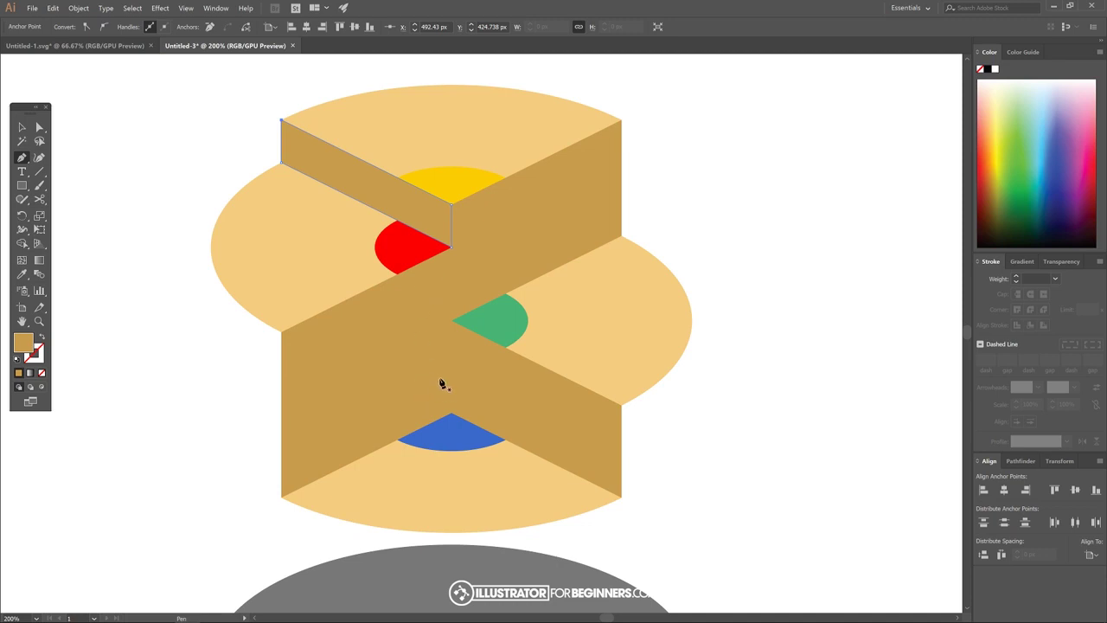
Step: After checking the reference pencil, outline the vertical face from the red tips to the blue corners
left_click(96, 47)
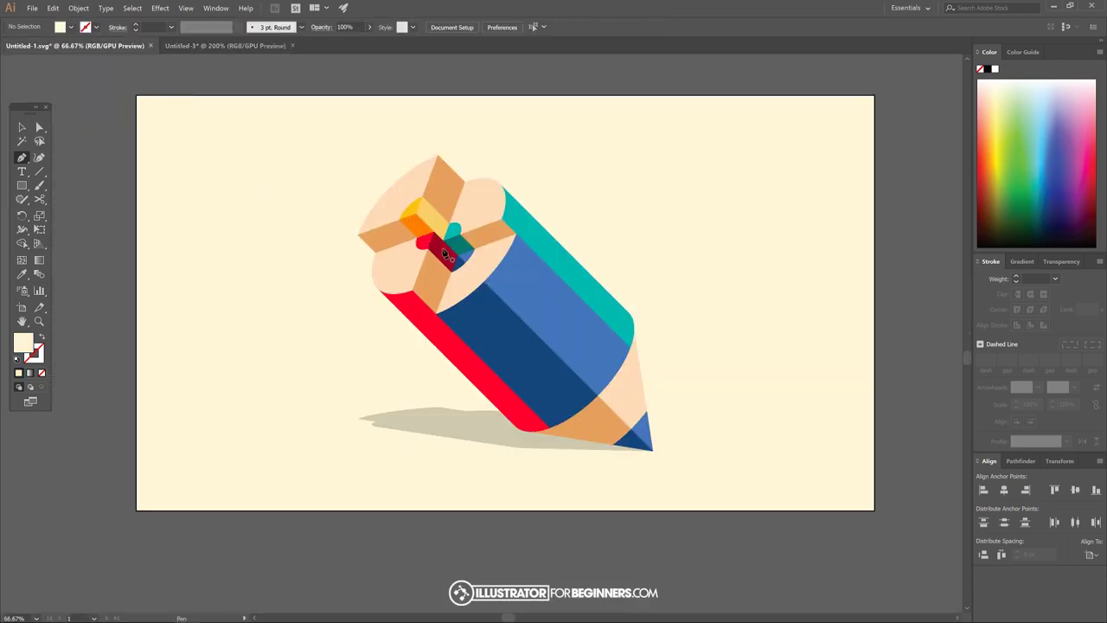
left_click(224, 46)
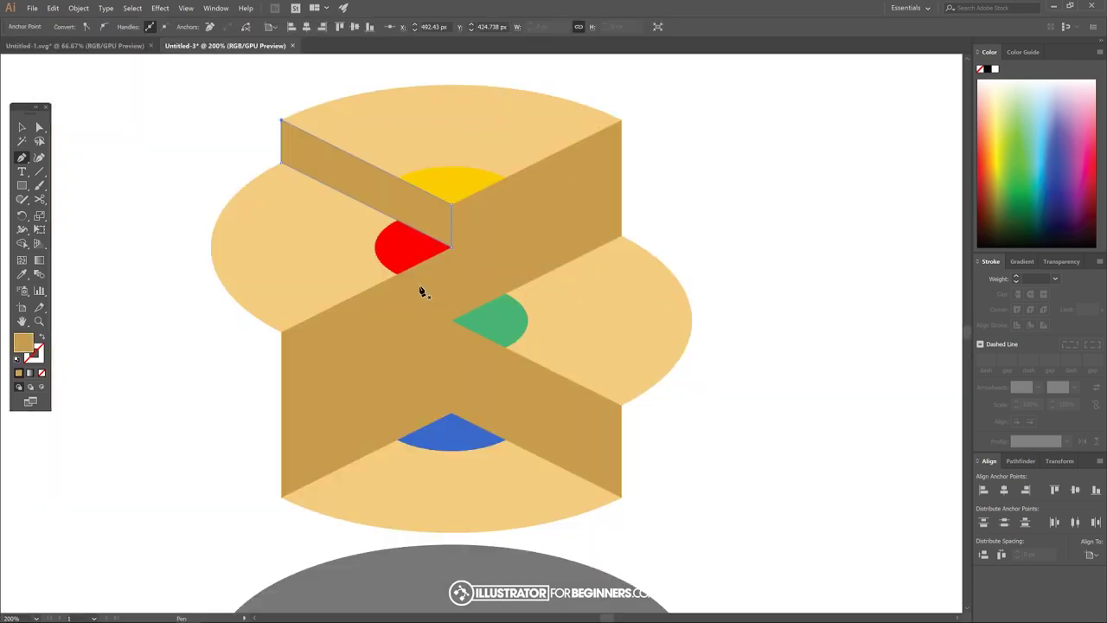
left_click(398, 274)
left_click(398, 441)
left_click(449, 411)
left_click(452, 248)
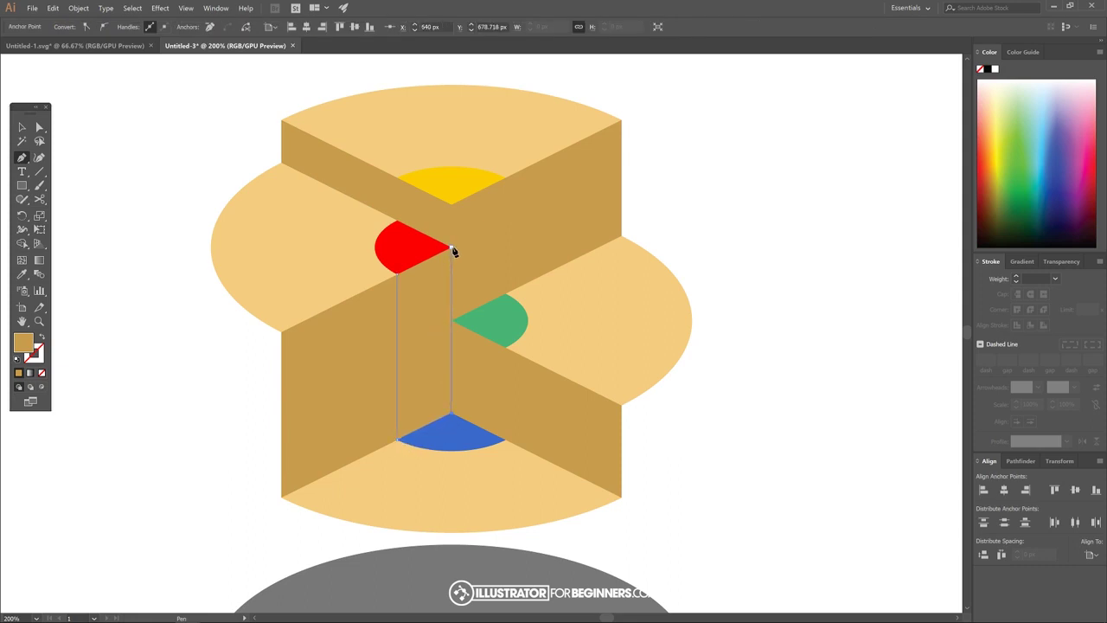
left_click(397, 275)
Step: Fill the vertical face with the red slice's colour, darkened to a deep red
left_click(22, 274)
left_click(407, 241)
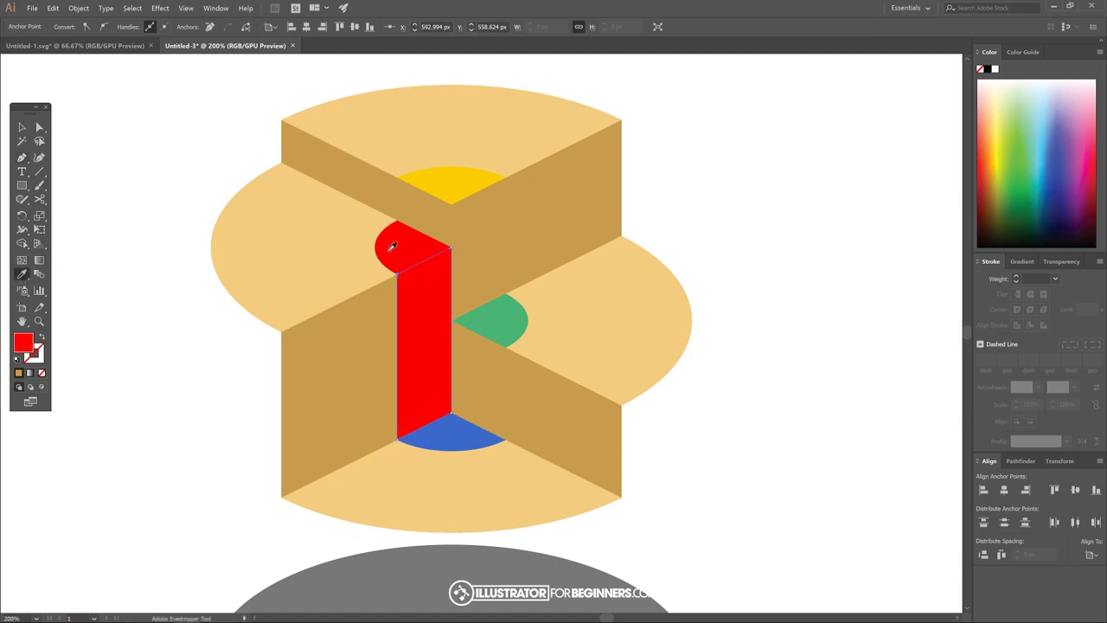
double_click(23, 342)
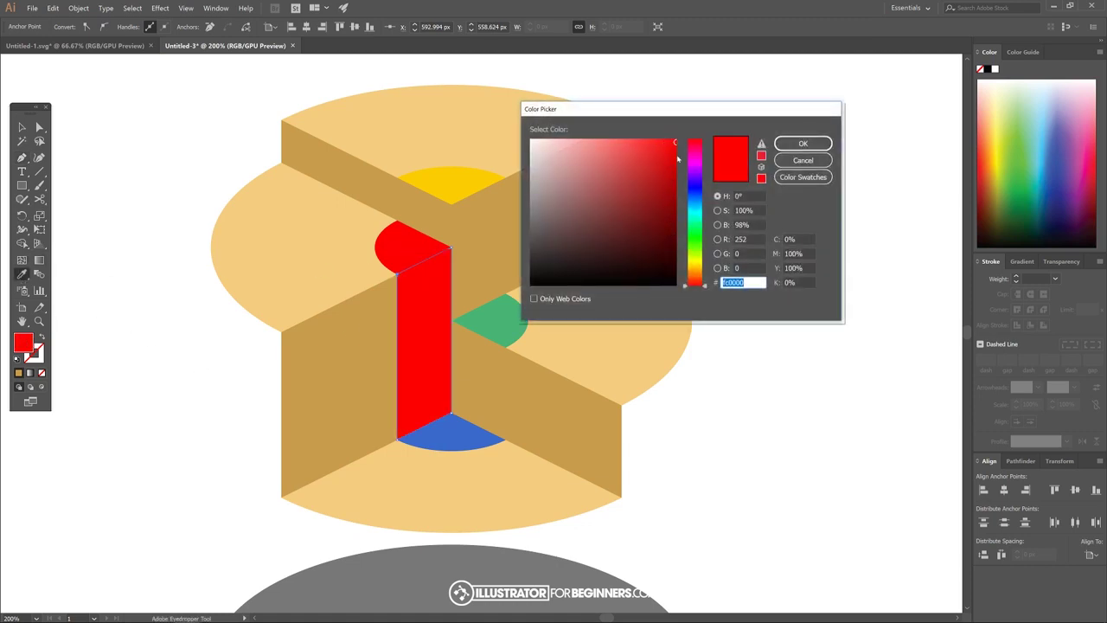
left_click_drag(676, 141, 698, 184)
left_click(825, 144)
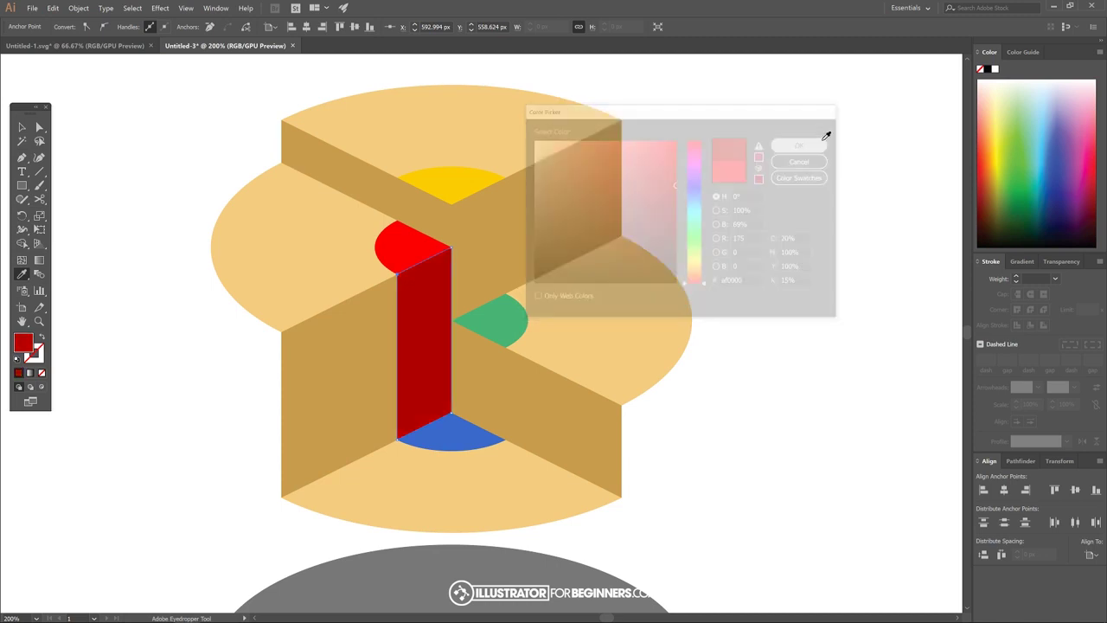
double_click(22, 343)
left_click_drag(676, 184, 682, 210)
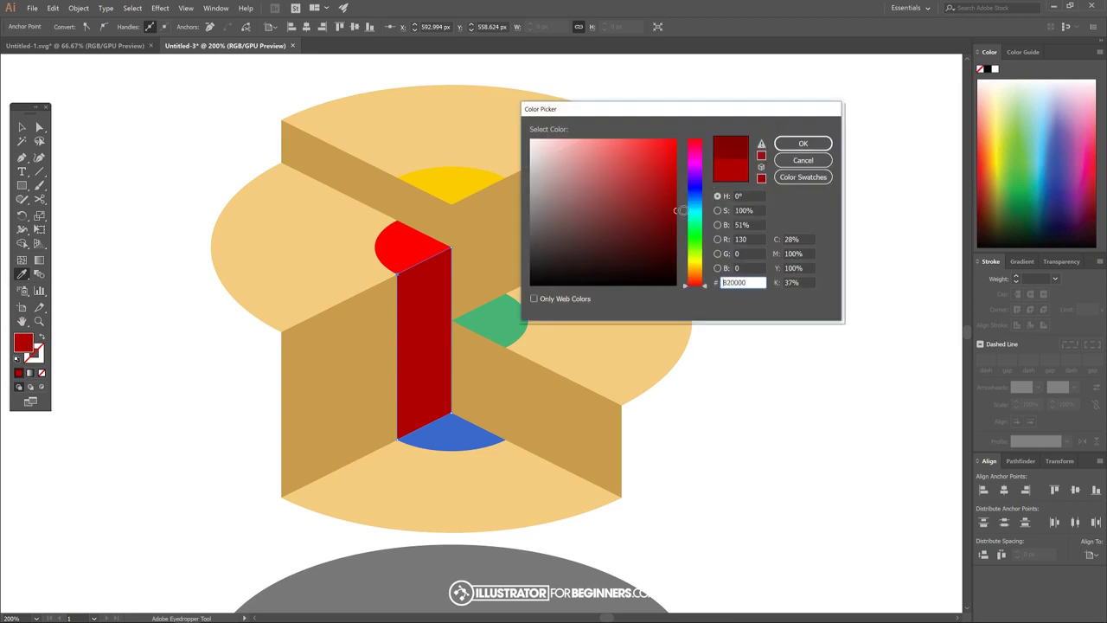
left_click(817, 143)
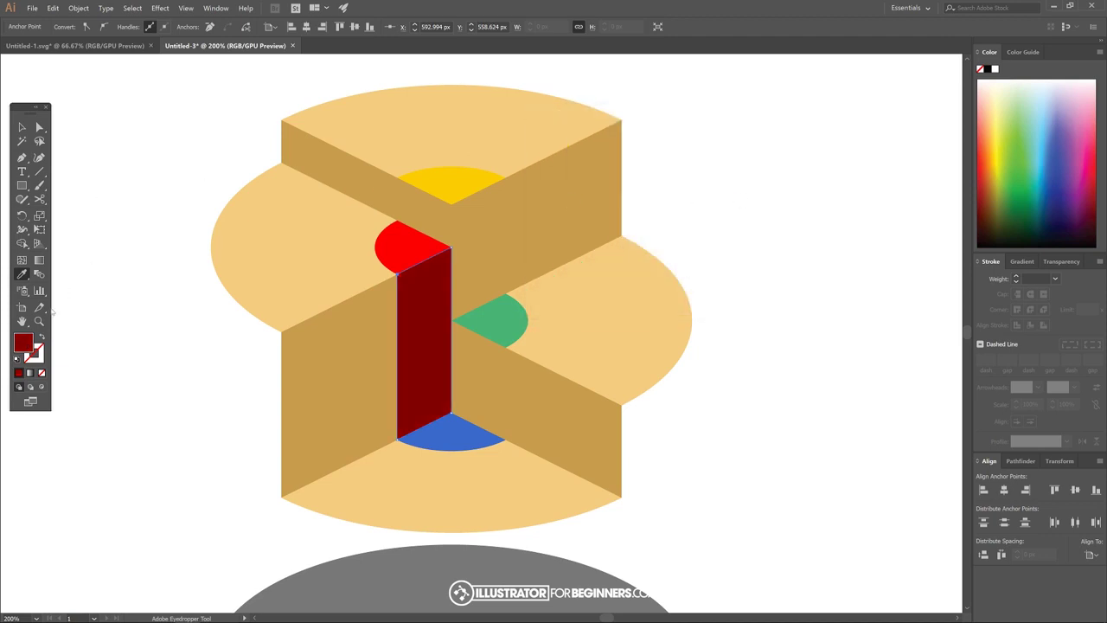
Step: Draw the core face below the yellow slice and fill it pale yellow
left_click(21, 157)
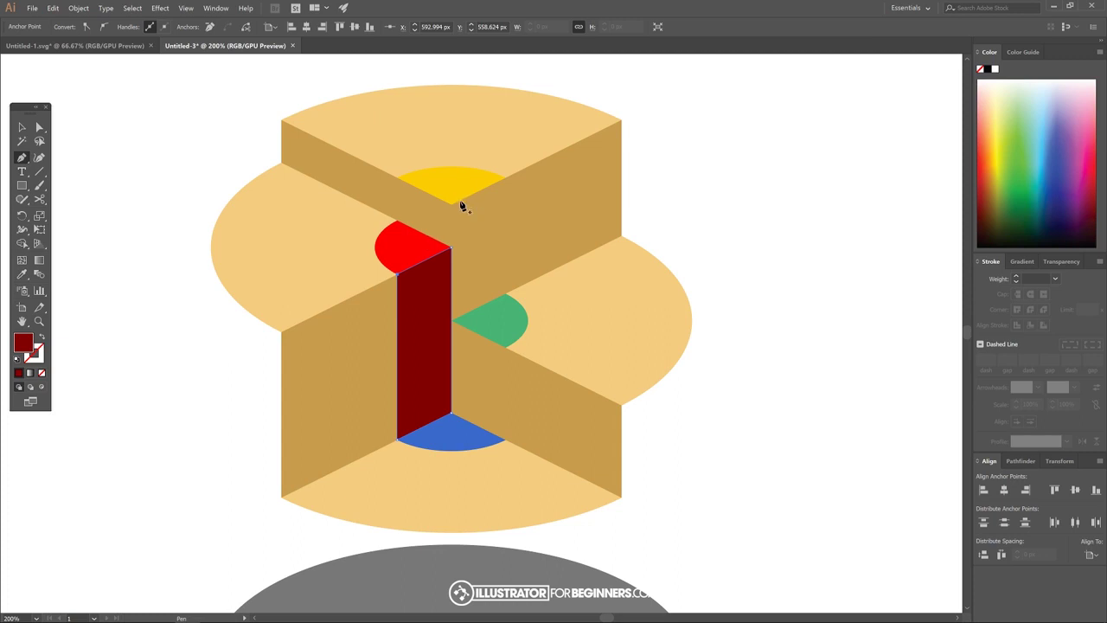
left_click(505, 177)
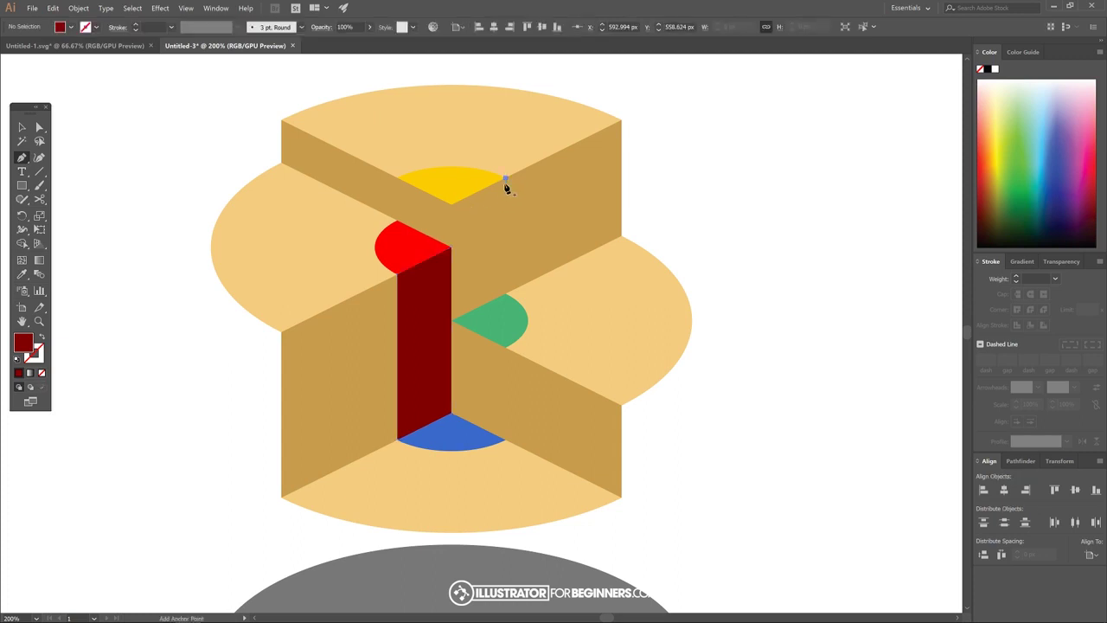
left_click(506, 297)
left_click(451, 320)
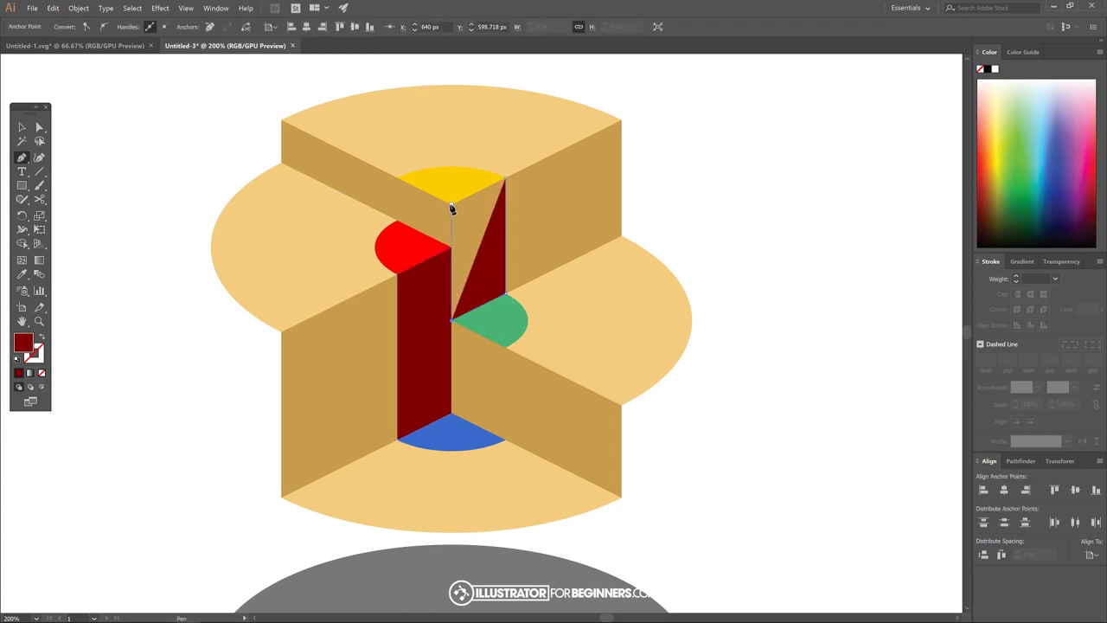
left_click(450, 205)
left_click(506, 178)
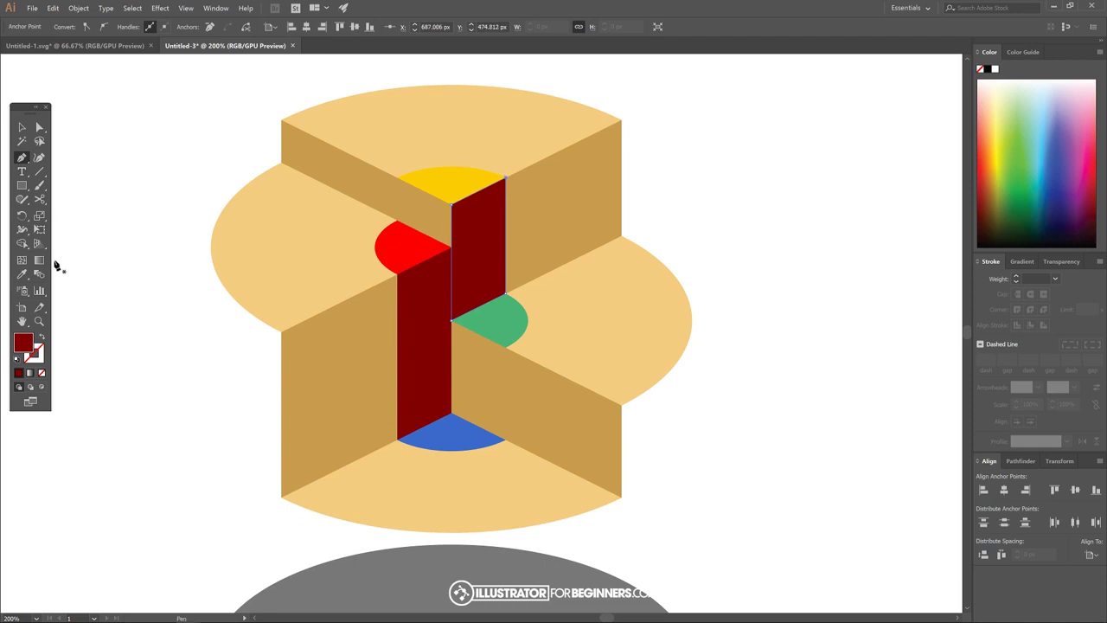
left_click(21, 274)
left_click(465, 178)
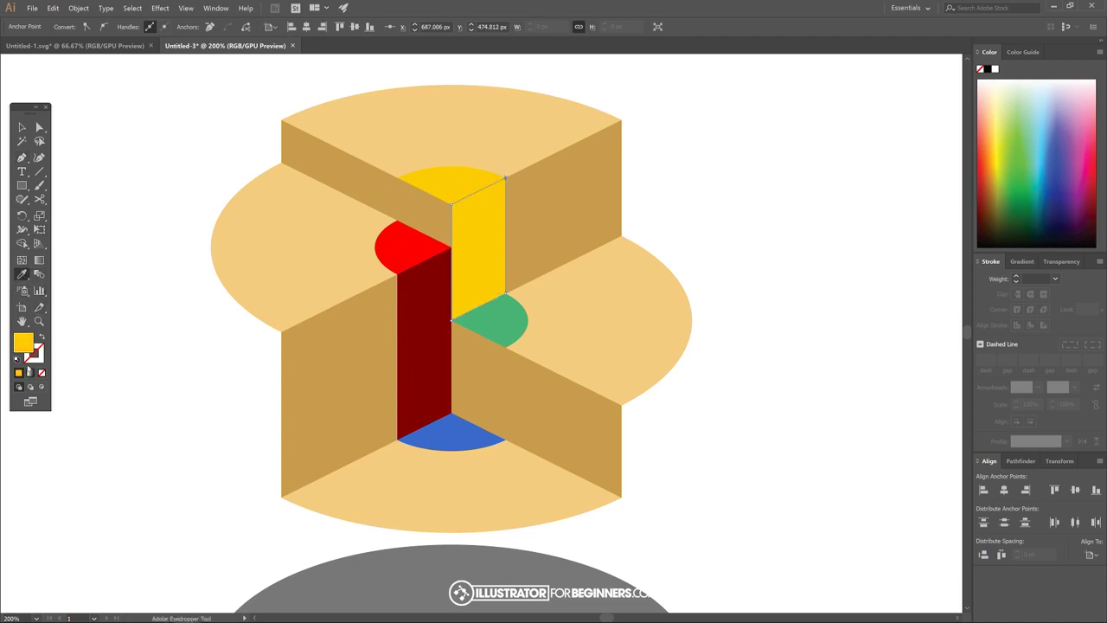
double_click(27, 338)
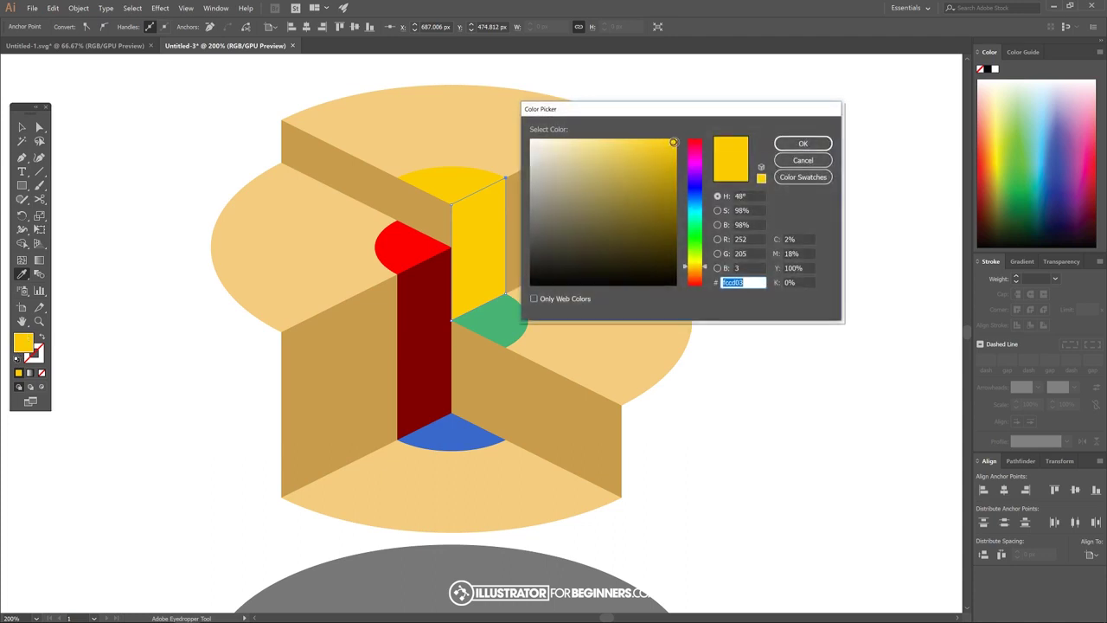
left_click_drag(673, 142, 617, 143)
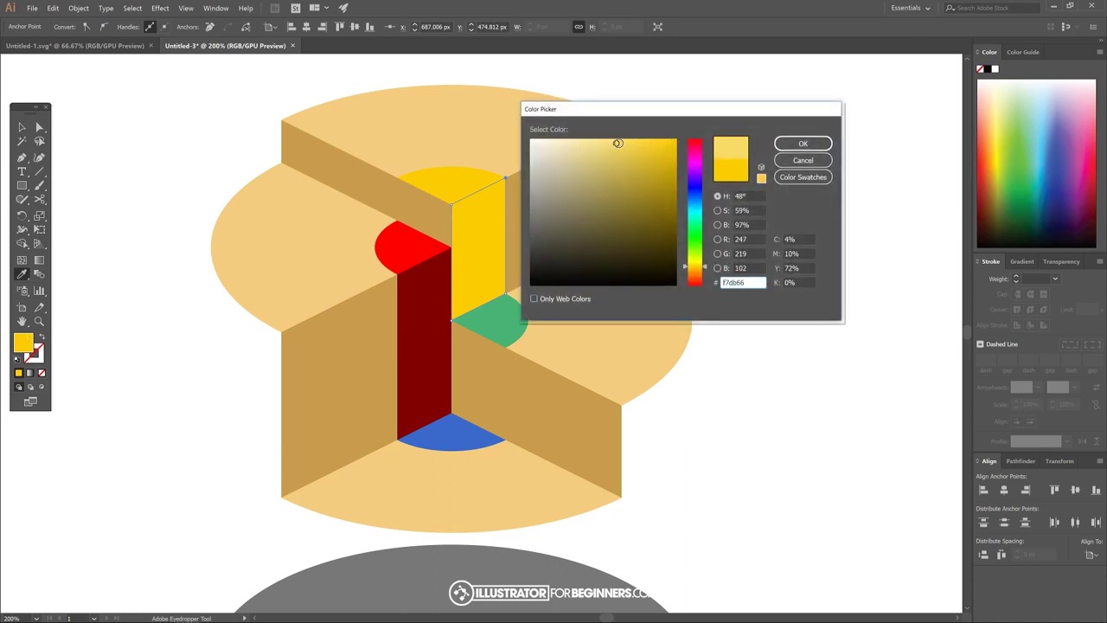
key("Return")
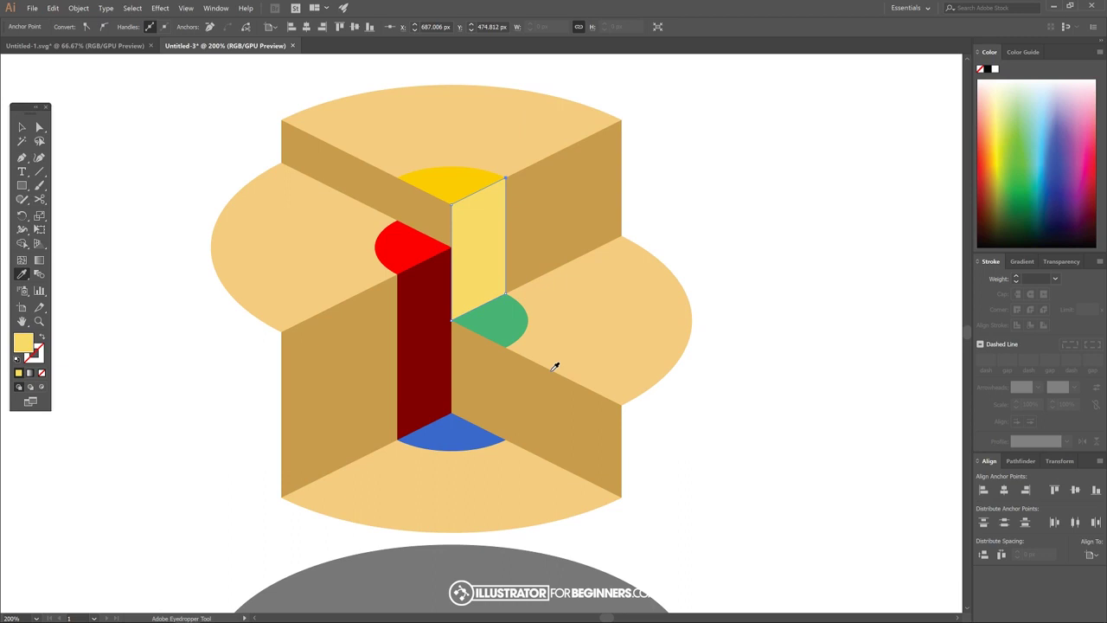
Step: Draw the small face above the red slice and fill it bright orange
left_click(23, 157)
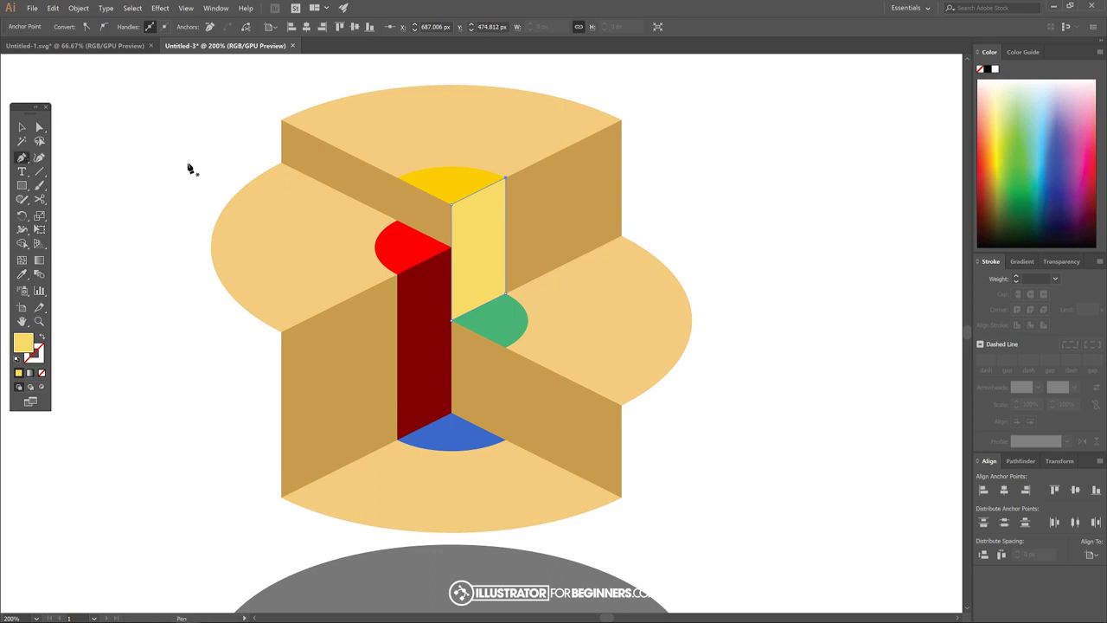
left_click(397, 178)
left_click(397, 223)
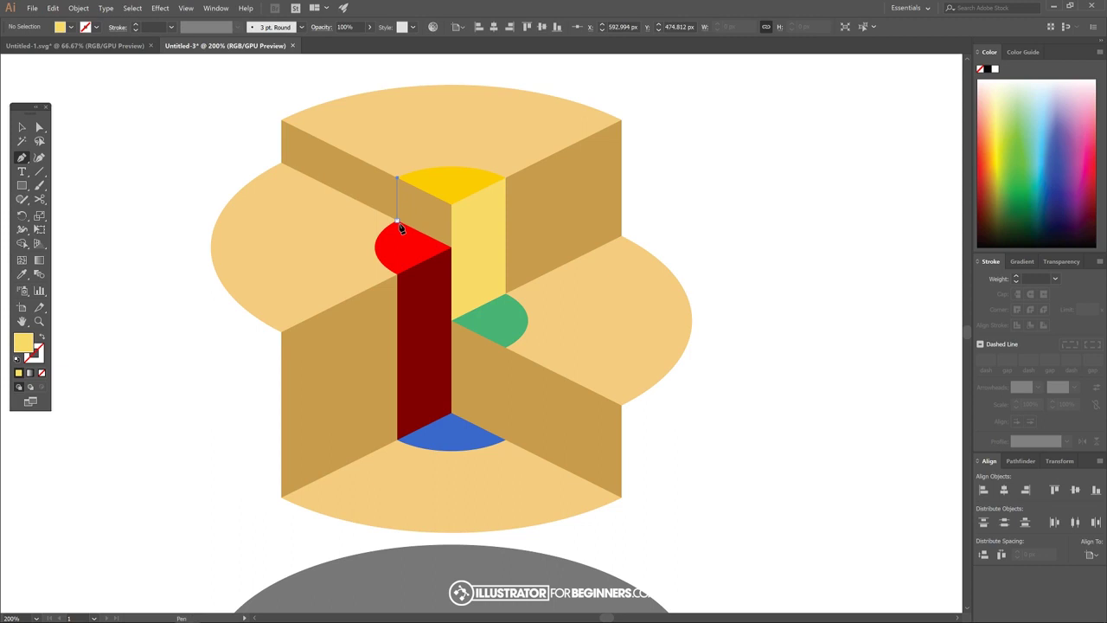
left_click(450, 248)
left_click(450, 204)
left_click(397, 179)
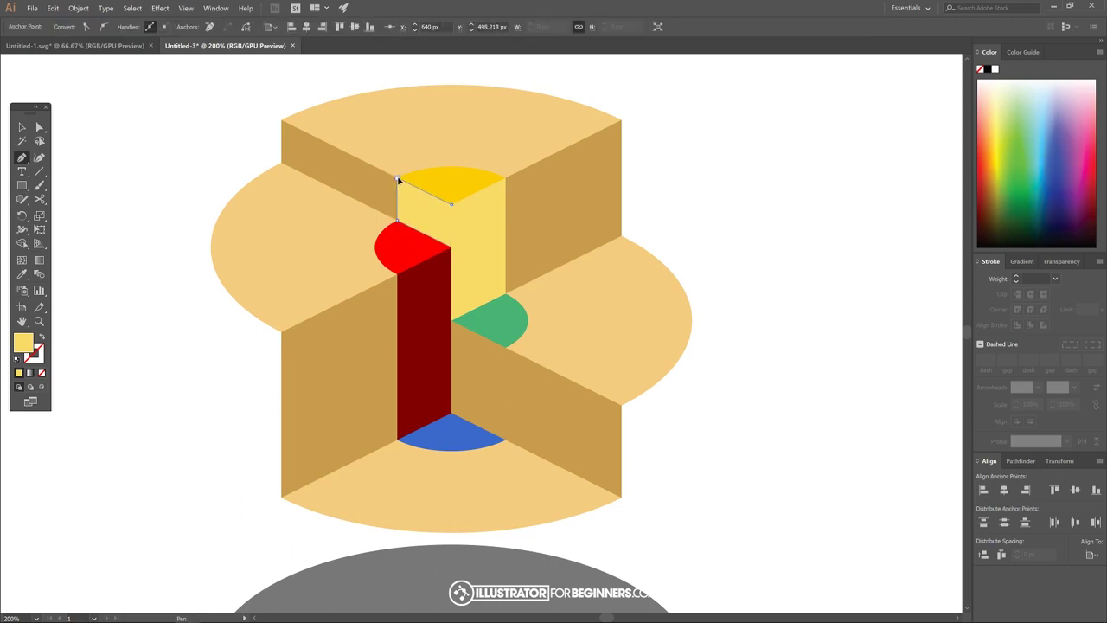
double_click(24, 343)
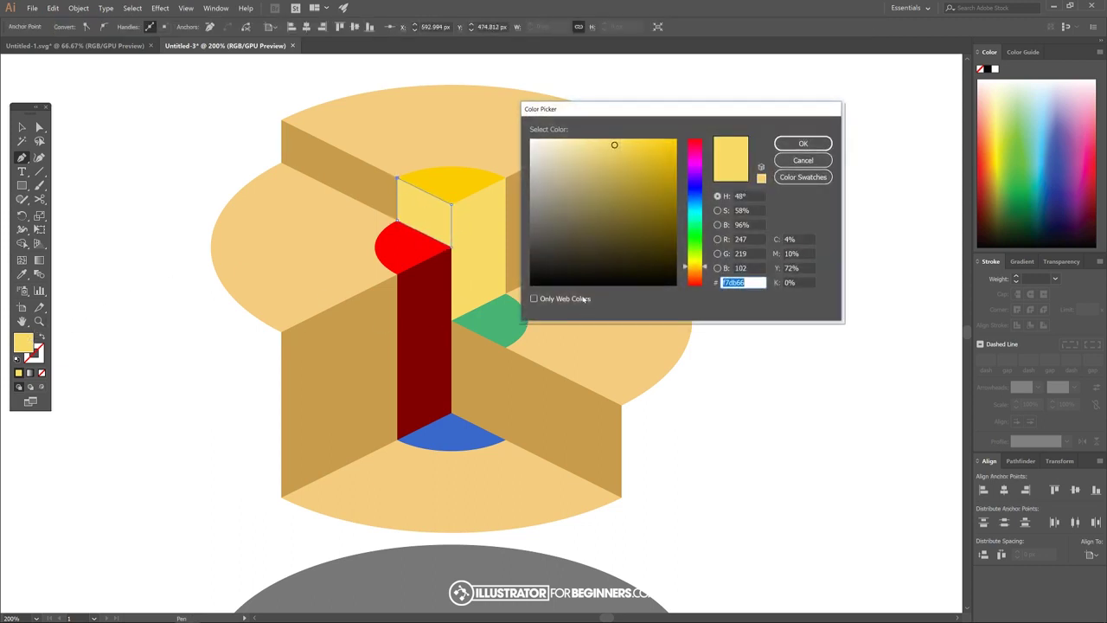
left_click_drag(701, 272, 705, 276)
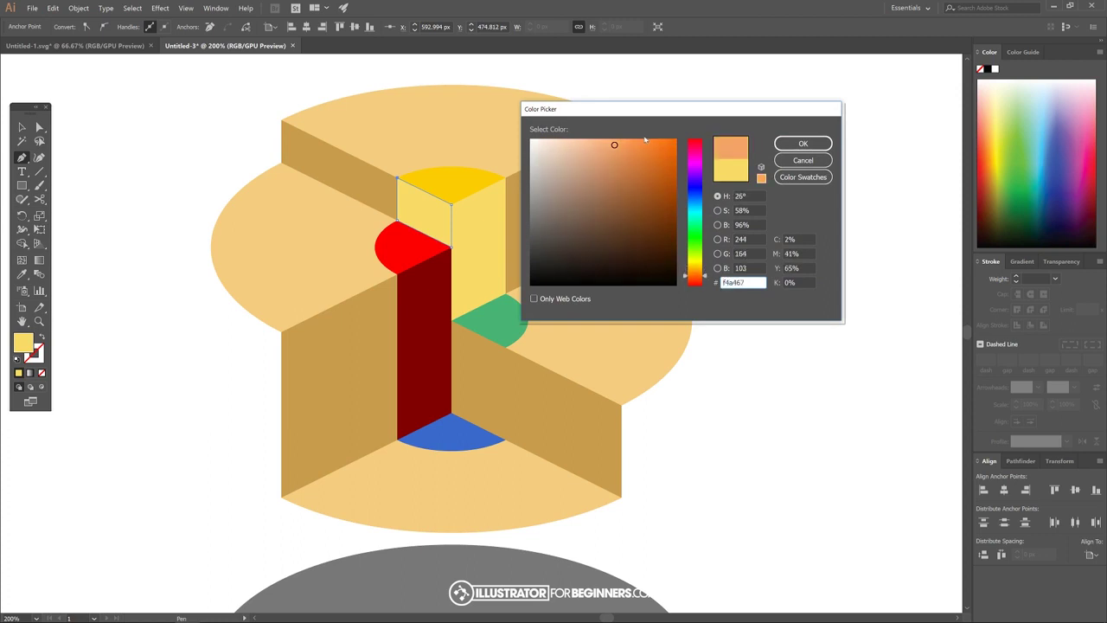
mouse_move(643, 142)
left_mouse_down()
mouse_move(688, 141)
mouse_move(670, 137)
left_mouse_up()
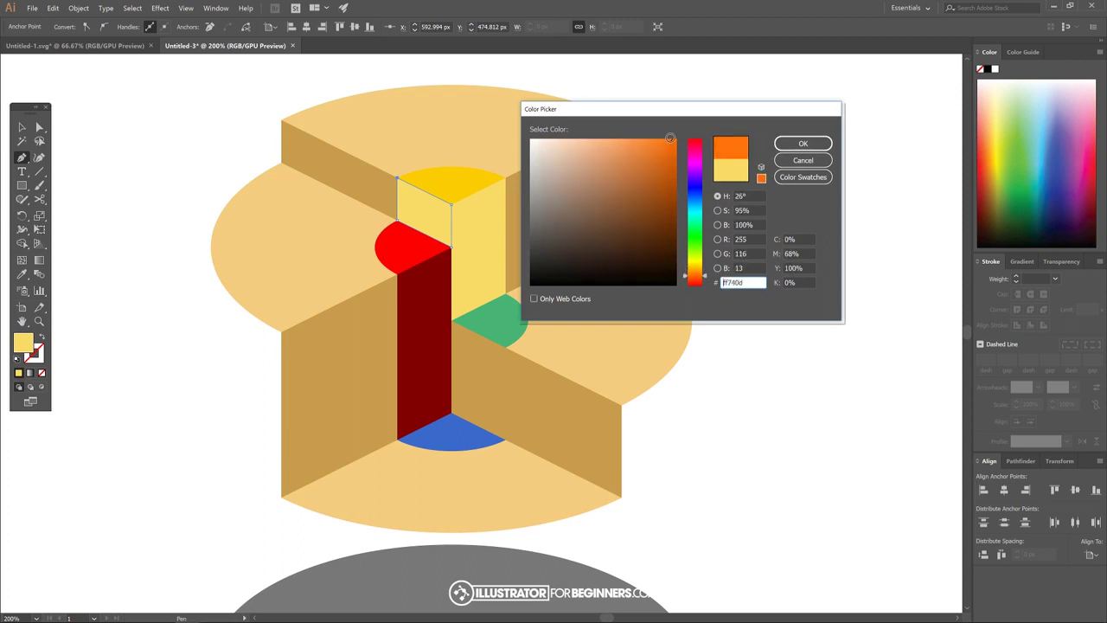
left_click_drag(704, 276, 710, 275)
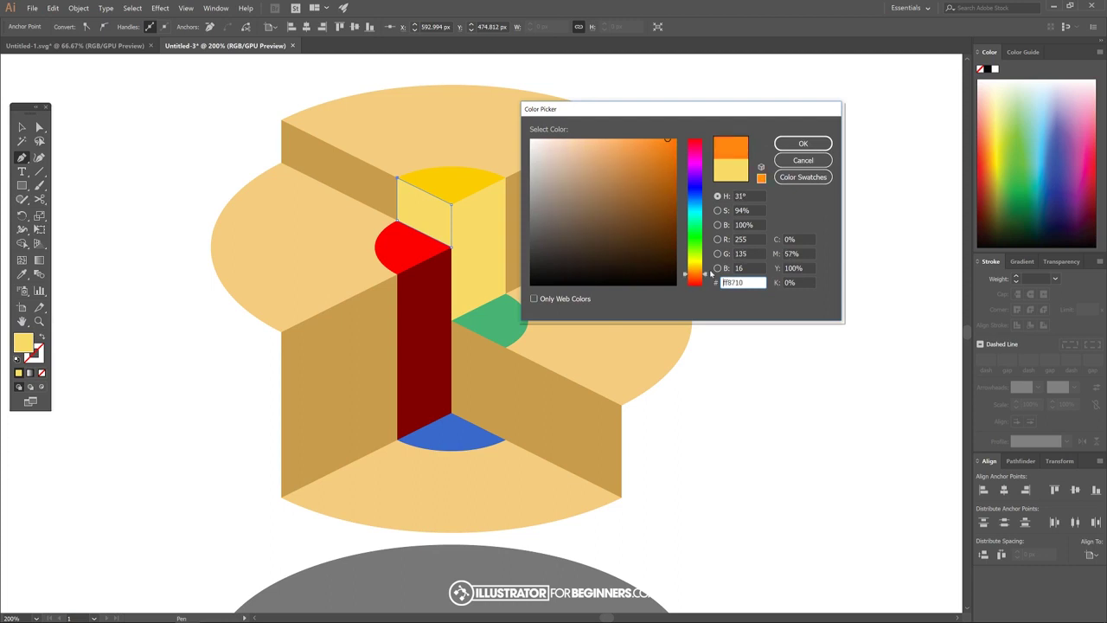
left_click(809, 145)
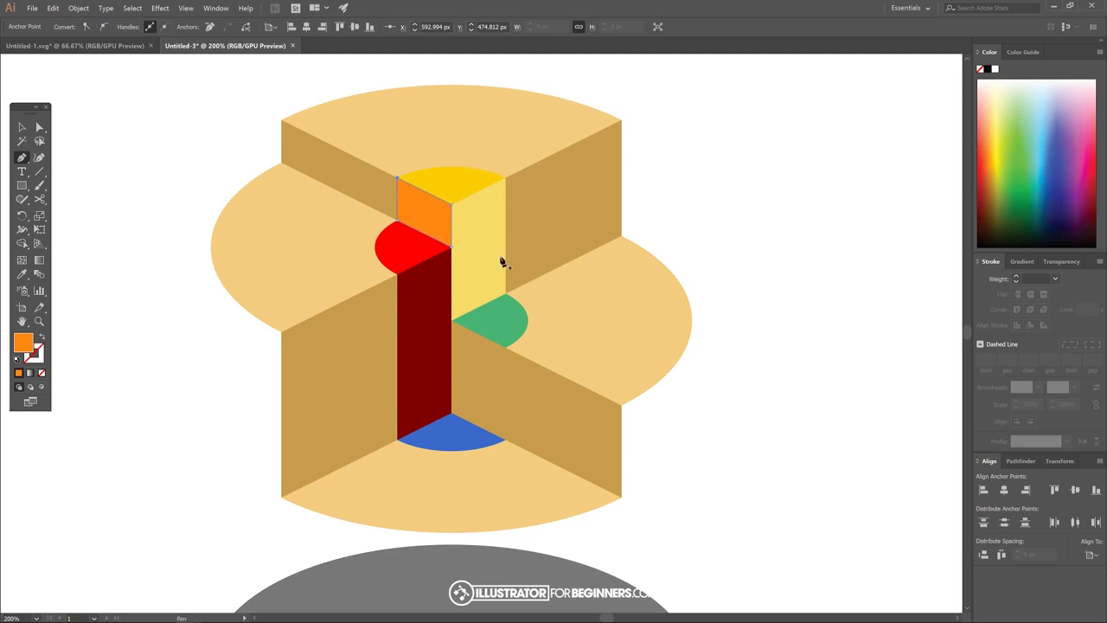
Step: Draw the face below the green slice and fill it dark green (2e7249)
left_click(505, 347)
left_click(505, 439)
left_click(451, 417)
left_click(451, 322)
left_click(21, 274)
left_click(499, 325)
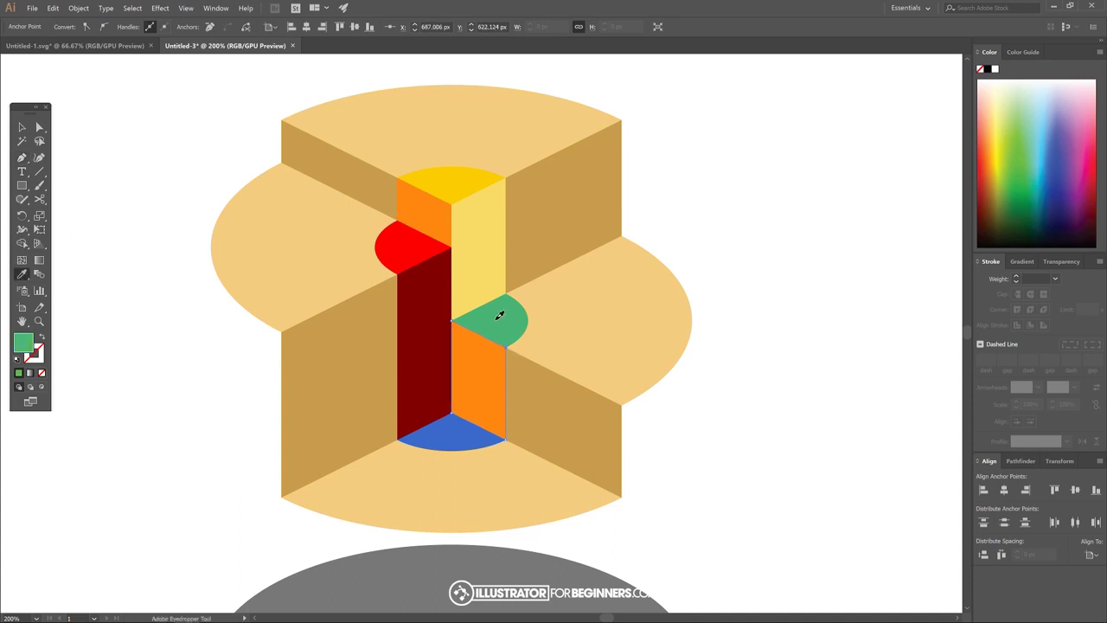
double_click(23, 343)
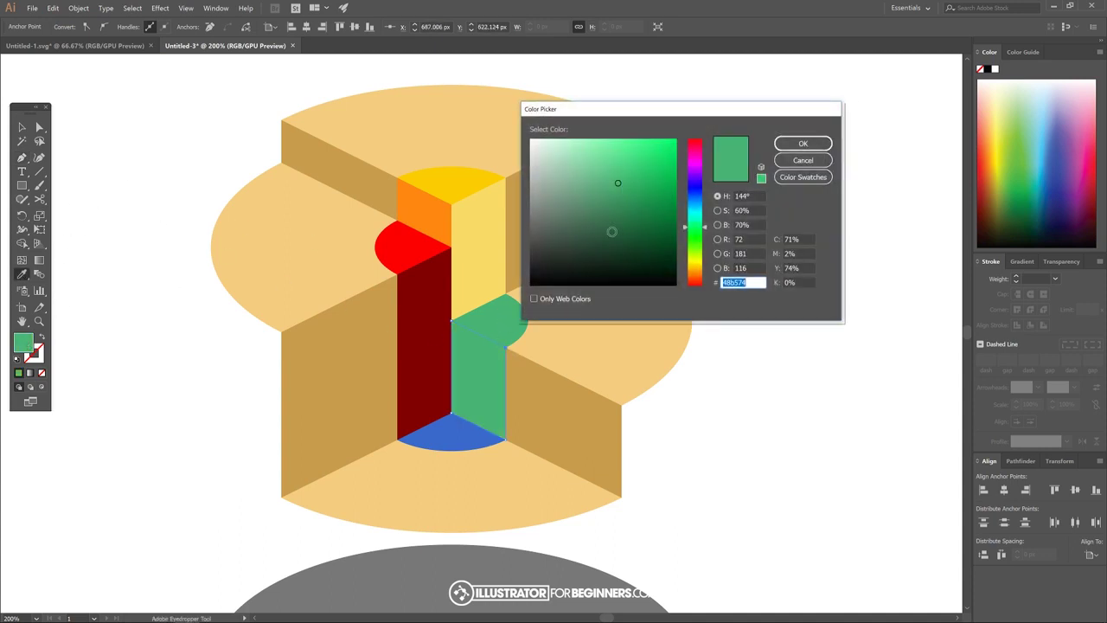
left_click_drag(616, 183, 620, 220)
left_click(803, 143)
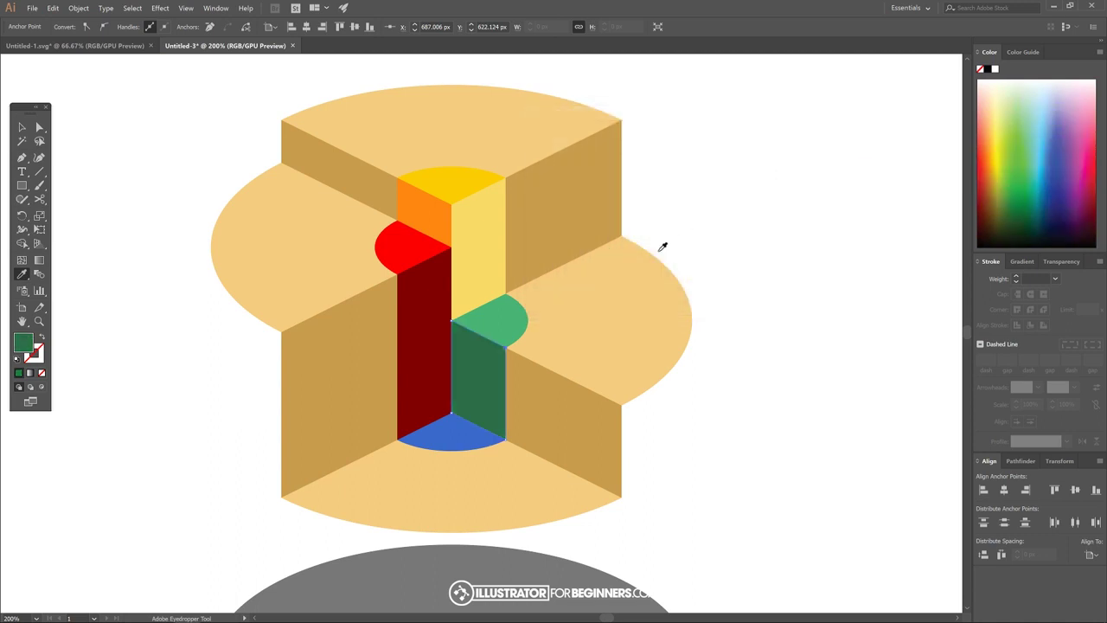
scroll(605, 268, "down", 3)
scroll(519, 324, "up", 2)
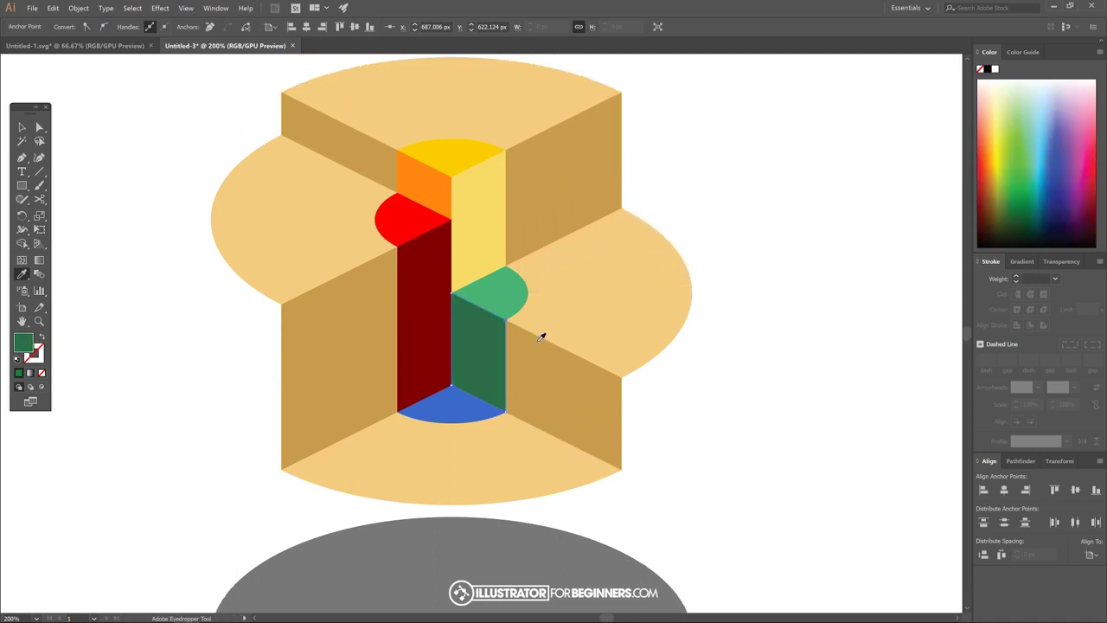
Step: Outline a tall left side panel with a triangular base extending below the shadow
scroll(585, 321, "down", 3)
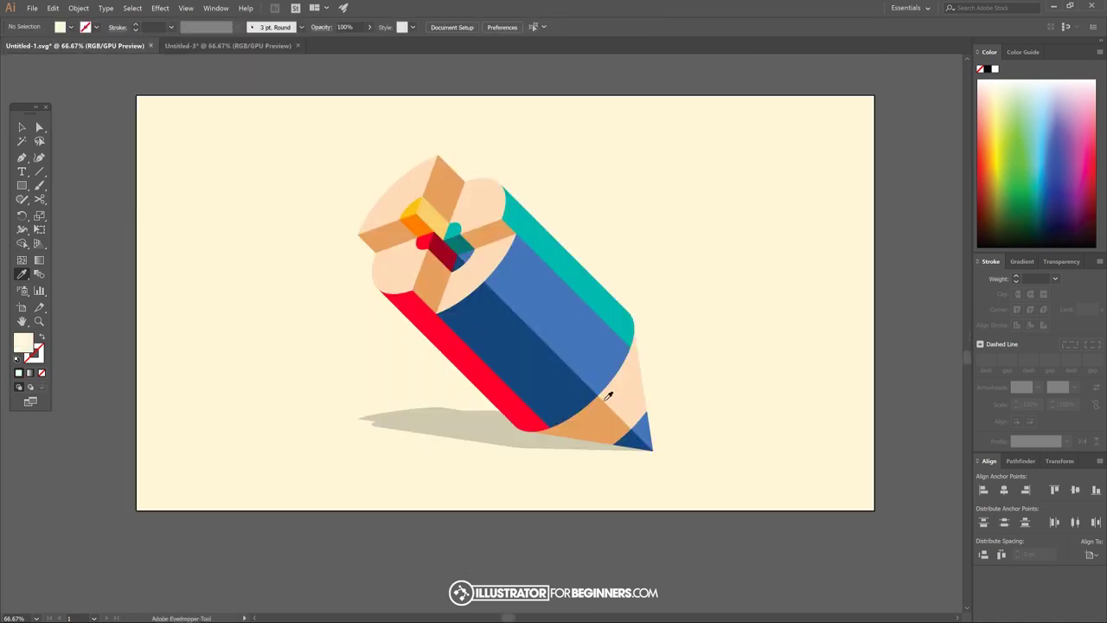
left_click(227, 45)
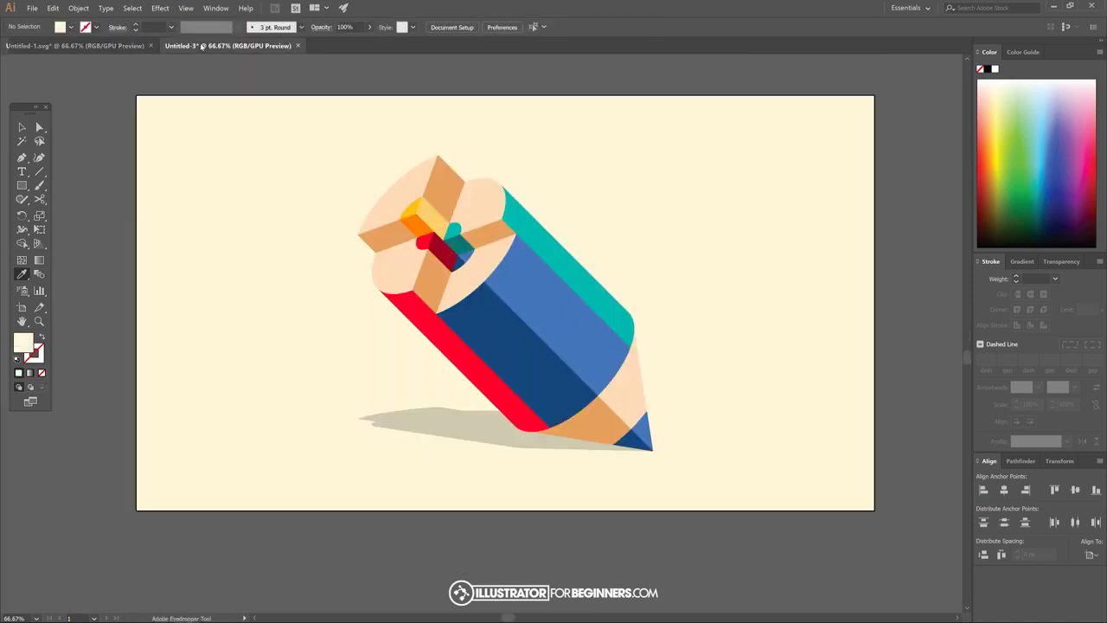
scroll(464, 309, "up", 1)
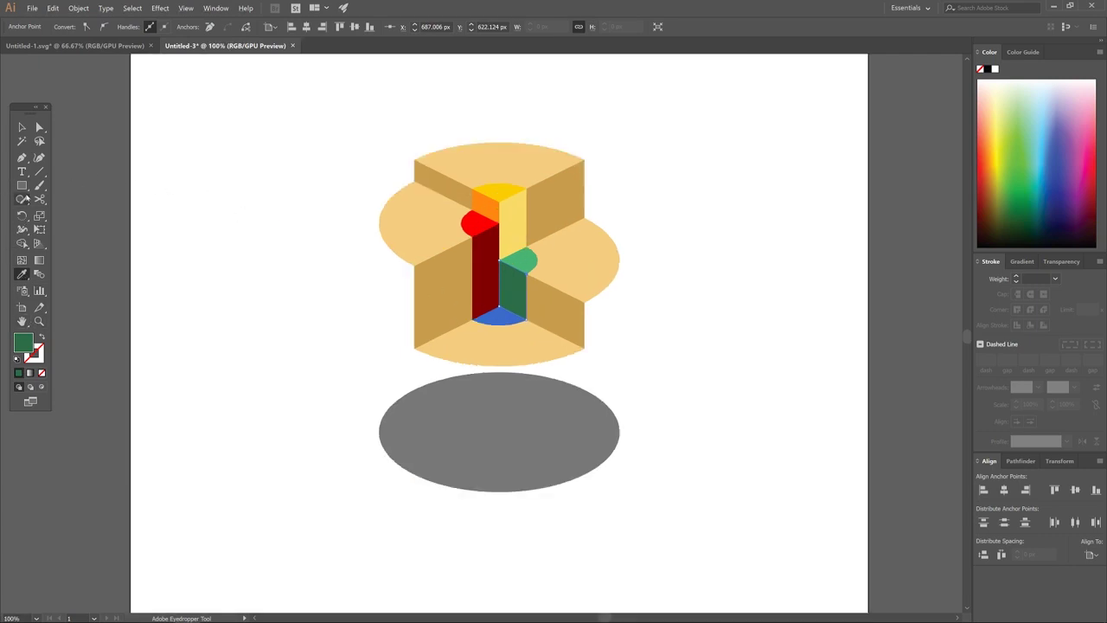
left_click(22, 158)
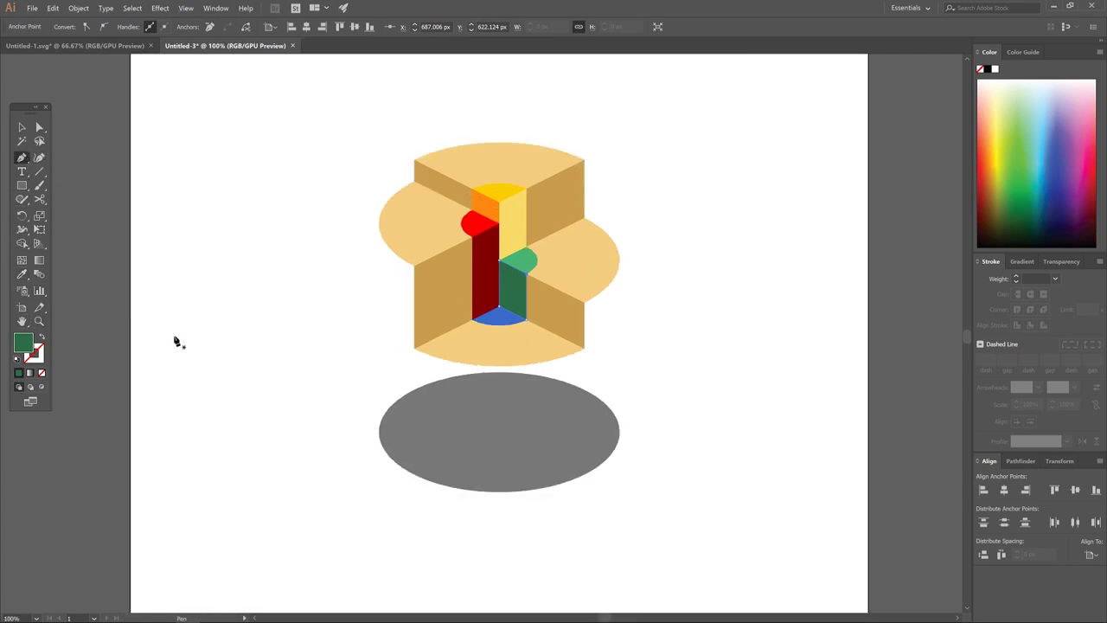
left_click(414, 265)
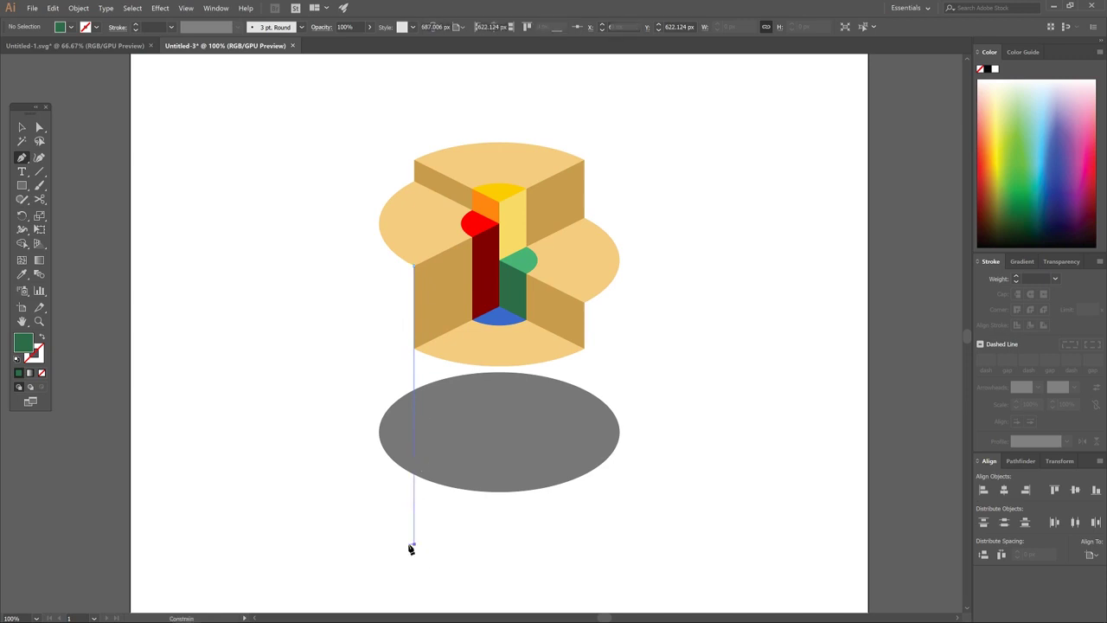
left_click(412, 545)
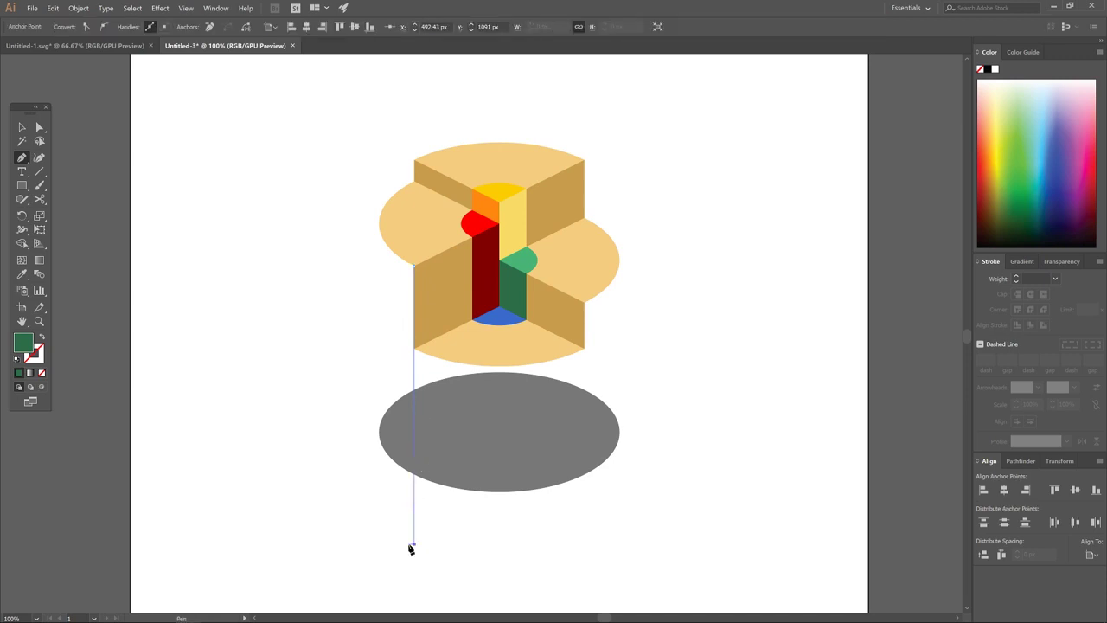
left_click(268, 510)
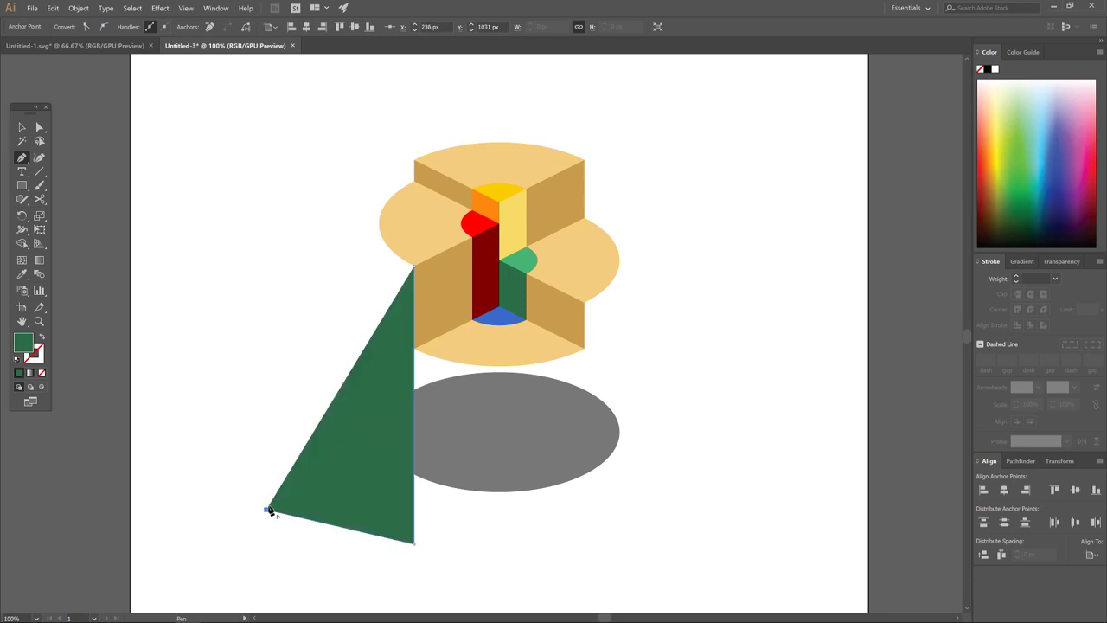
left_click(378, 432)
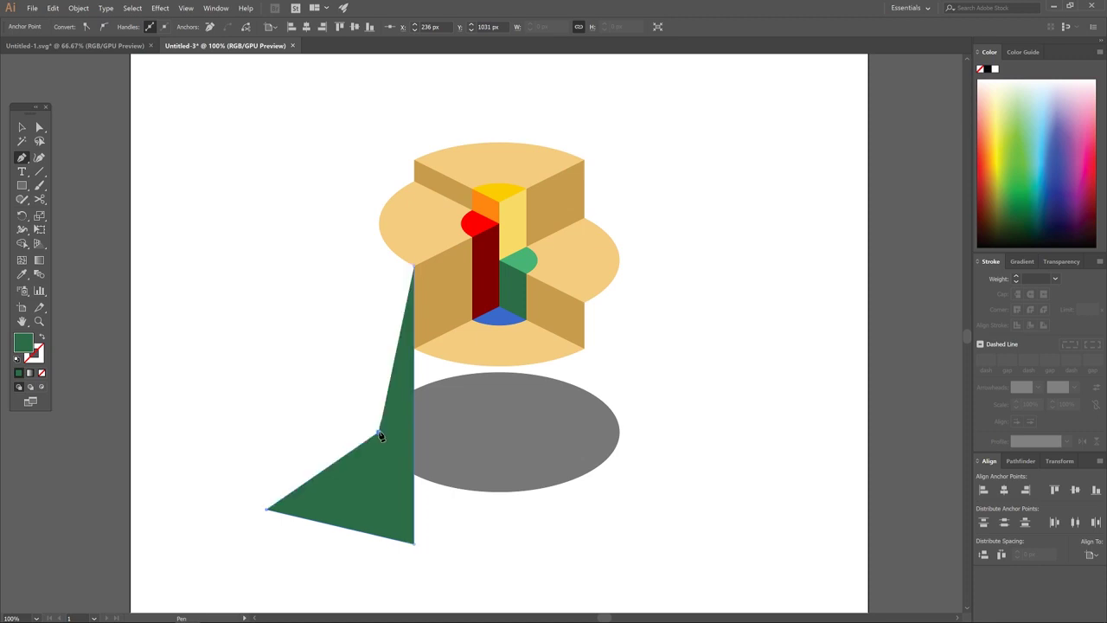
left_click(379, 227)
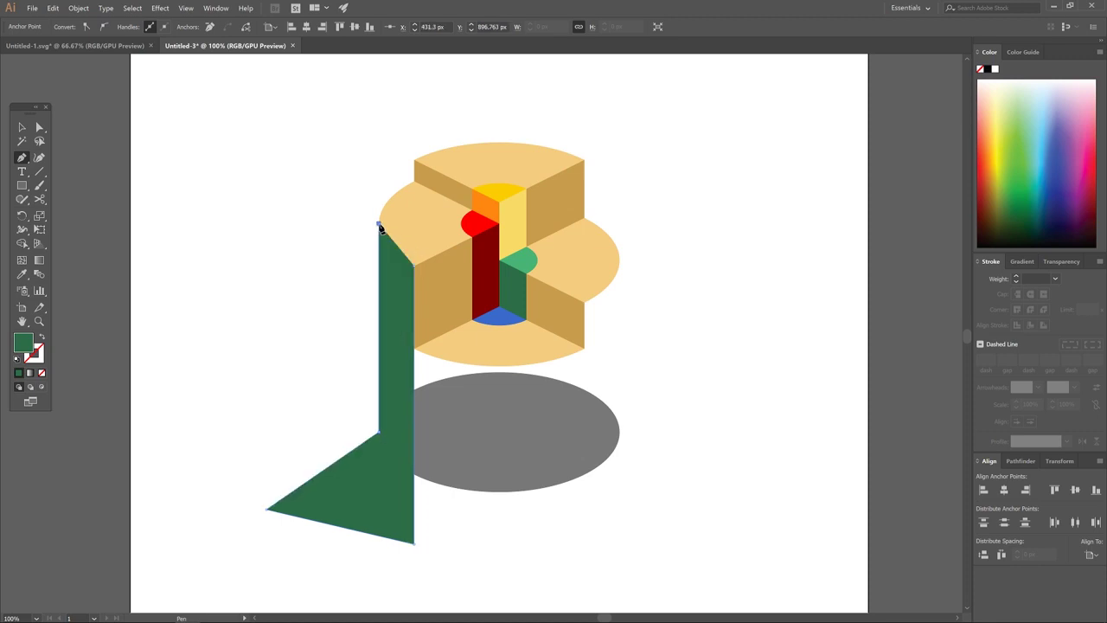
left_click(415, 270)
Step: Fill the left panel with the core's red and send it to the back
left_click(21, 273)
left_click(480, 221)
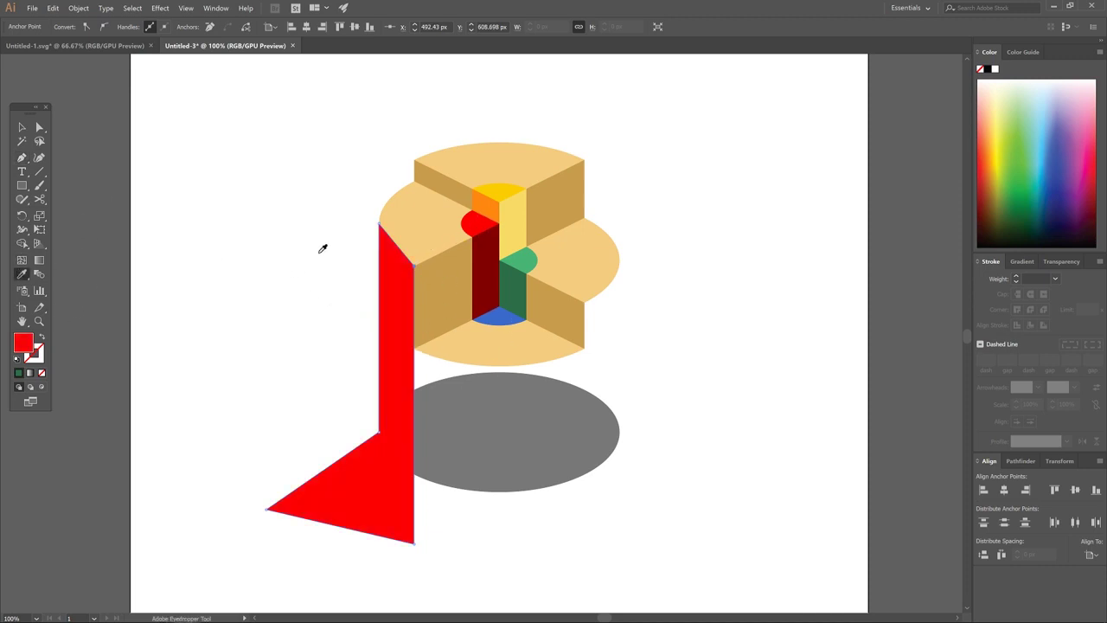
right_click(402, 358)
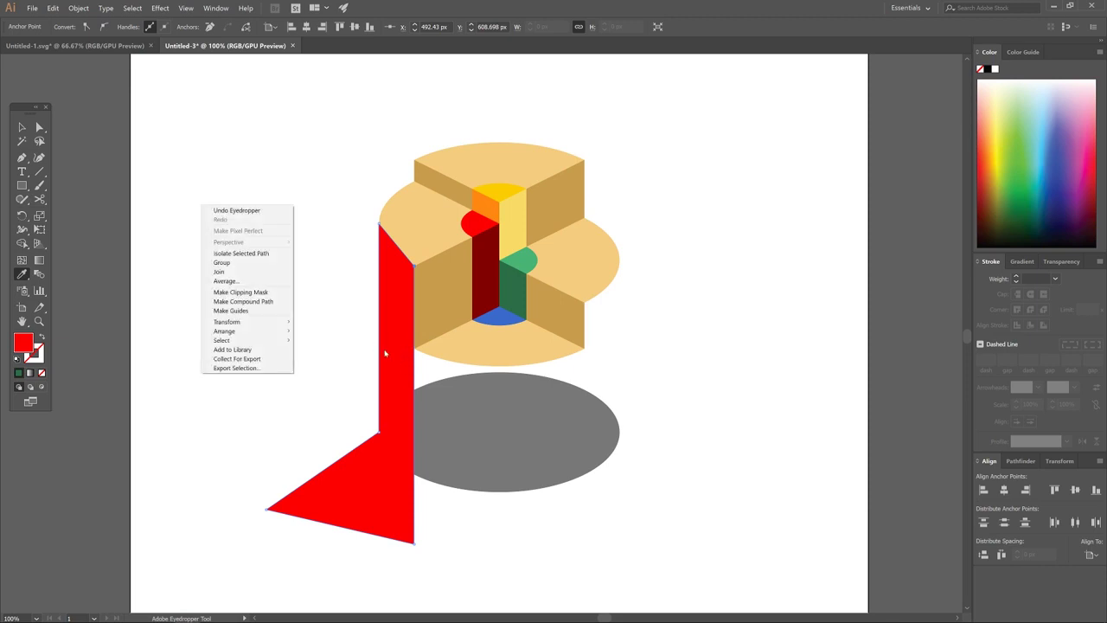
mouse_move(273, 333)
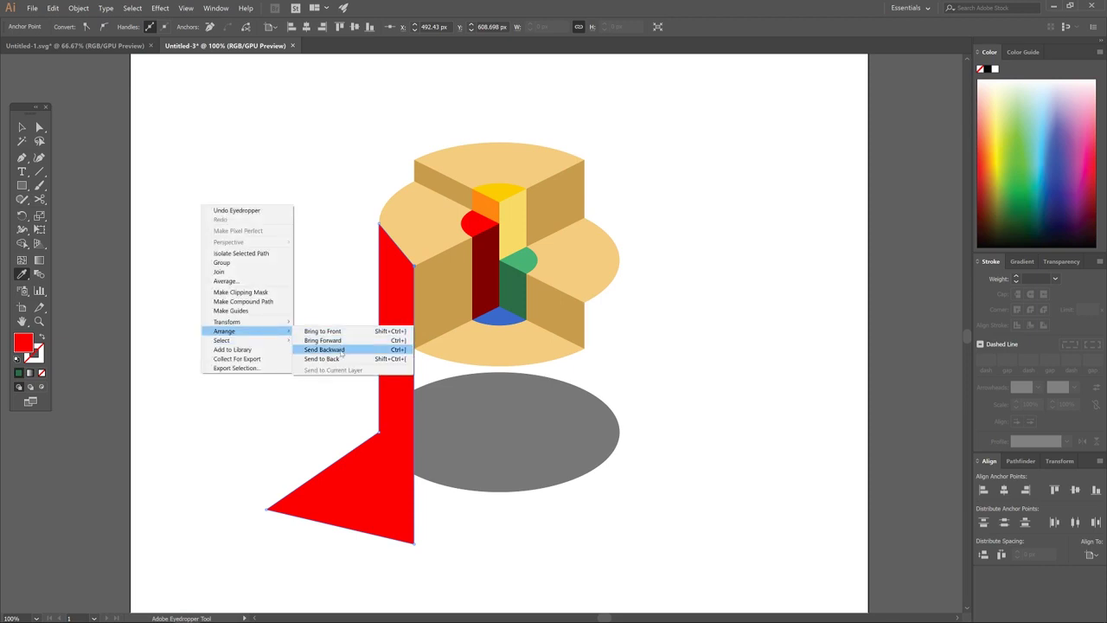
left_click(335, 359)
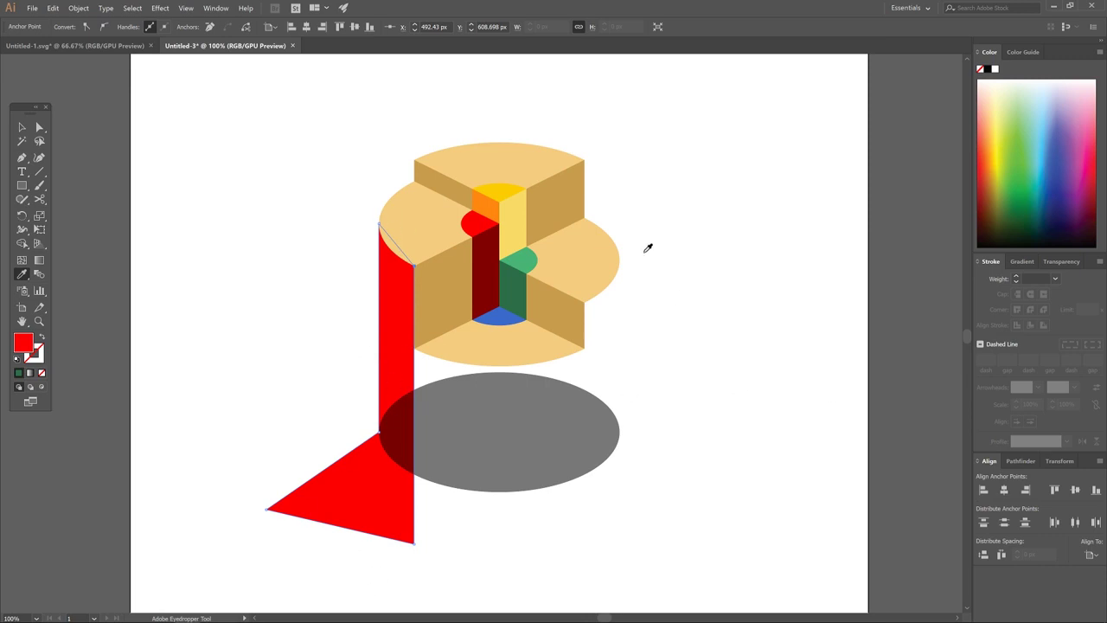
Step: Outline the matching right side panel with a triangular base at the lower right
left_click(22, 158)
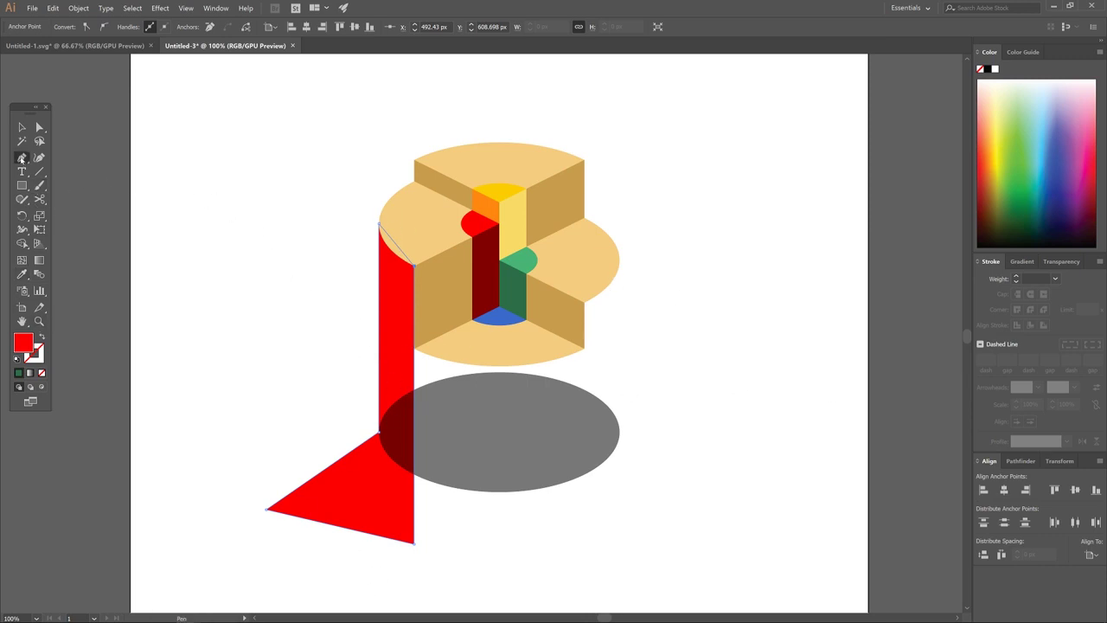
left_click(585, 303)
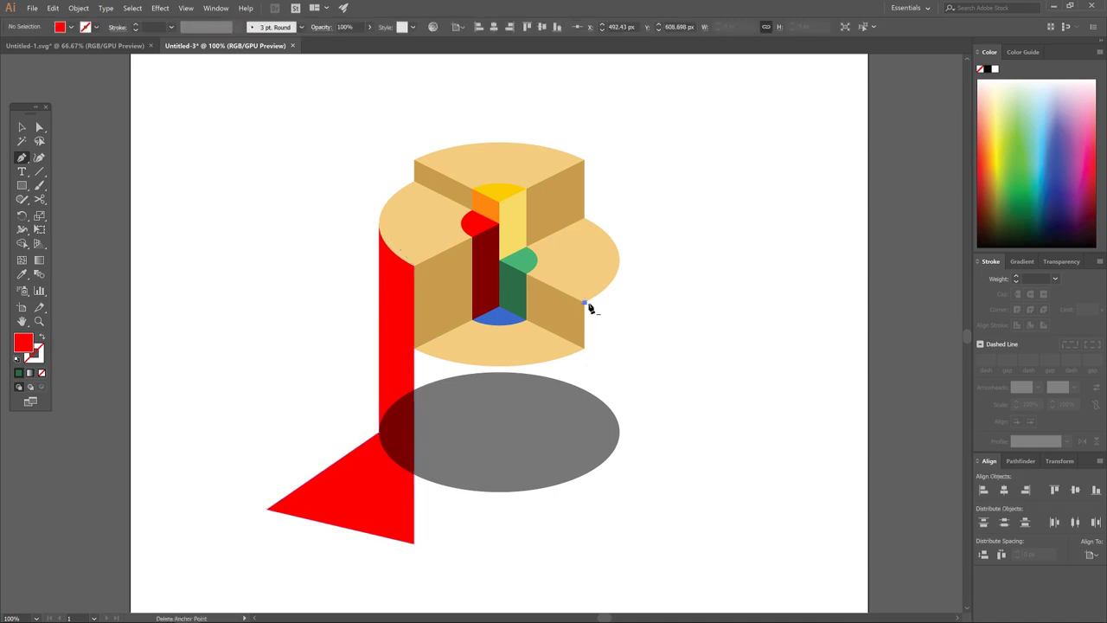
left_click(584, 484, "shift")
left_click(586, 512, "shift")
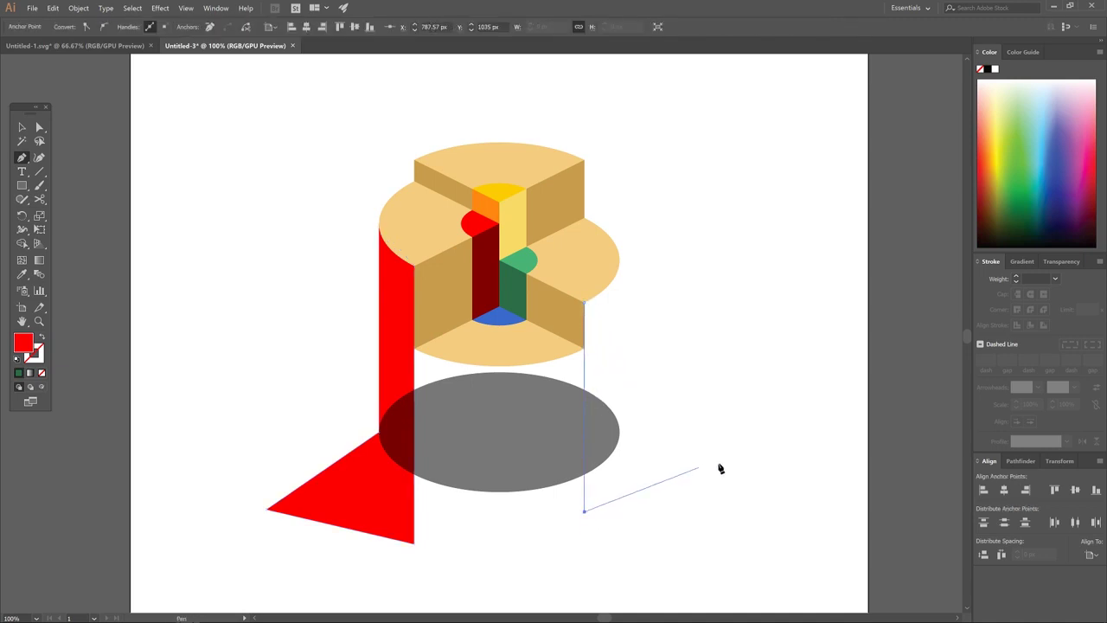
left_click(699, 461)
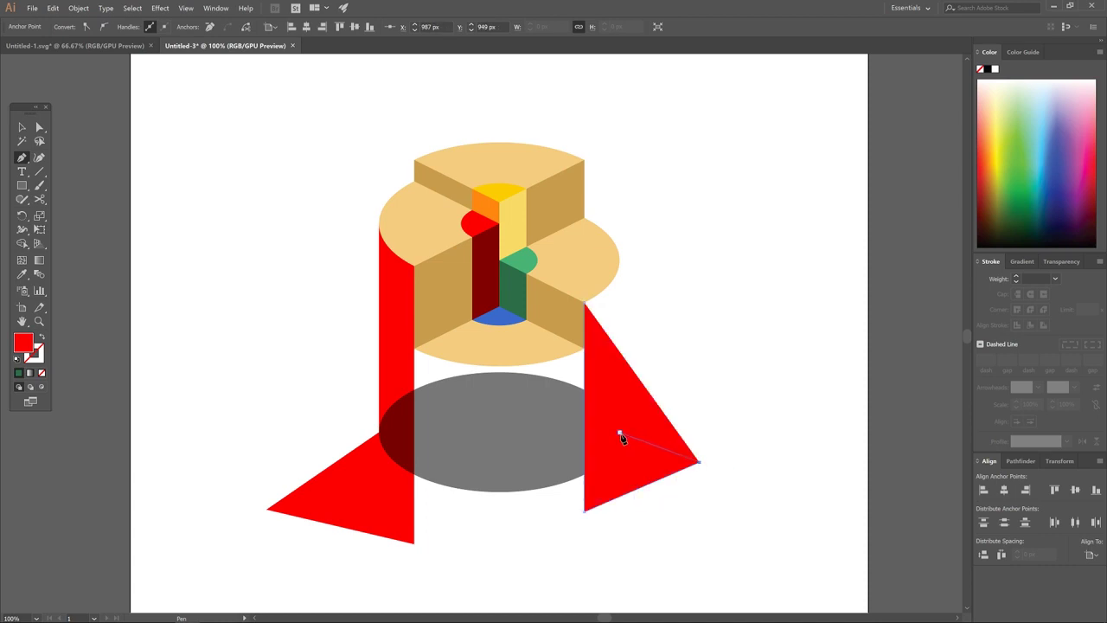
left_click(620, 434)
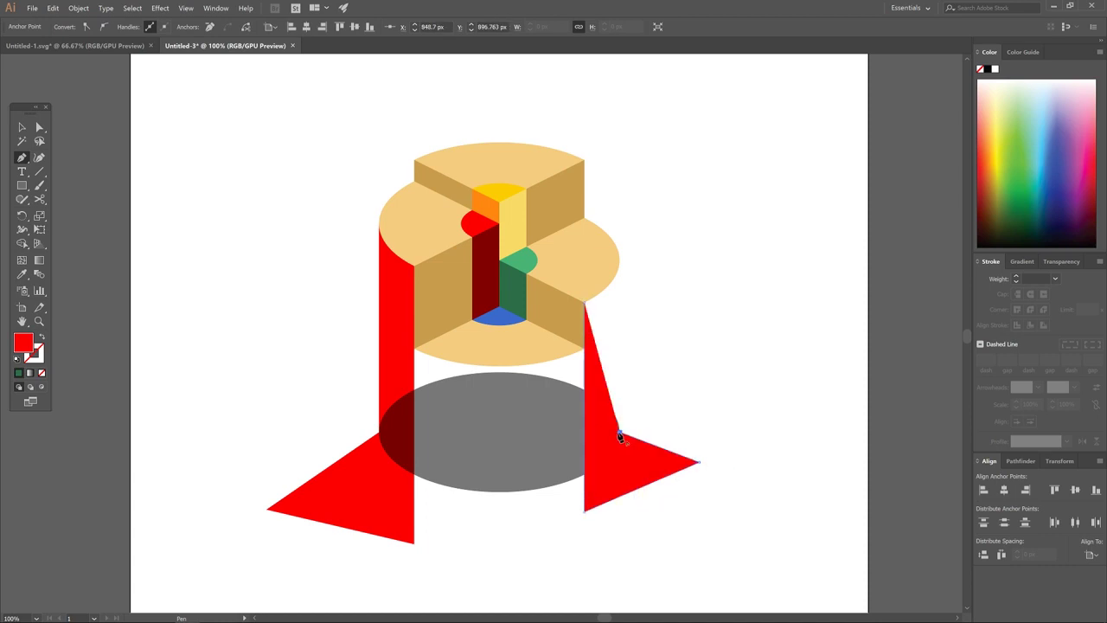
left_click(619, 259, "shift")
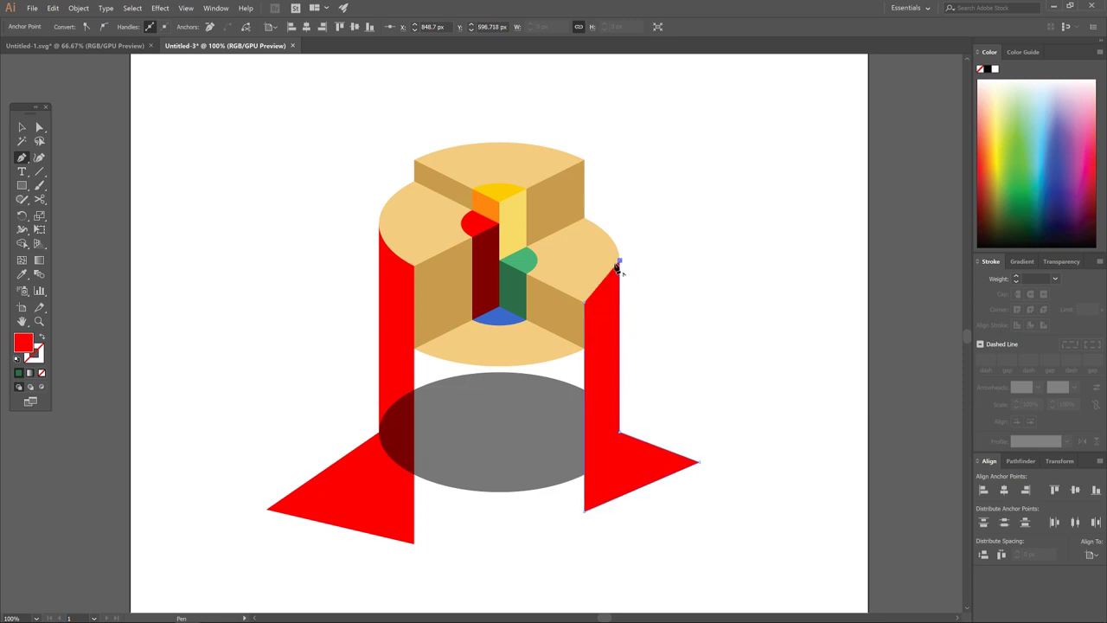
left_click(585, 306)
Step: Fill the right panel with the core's green and send it behind the cylinder and shadow
left_click(22, 275)
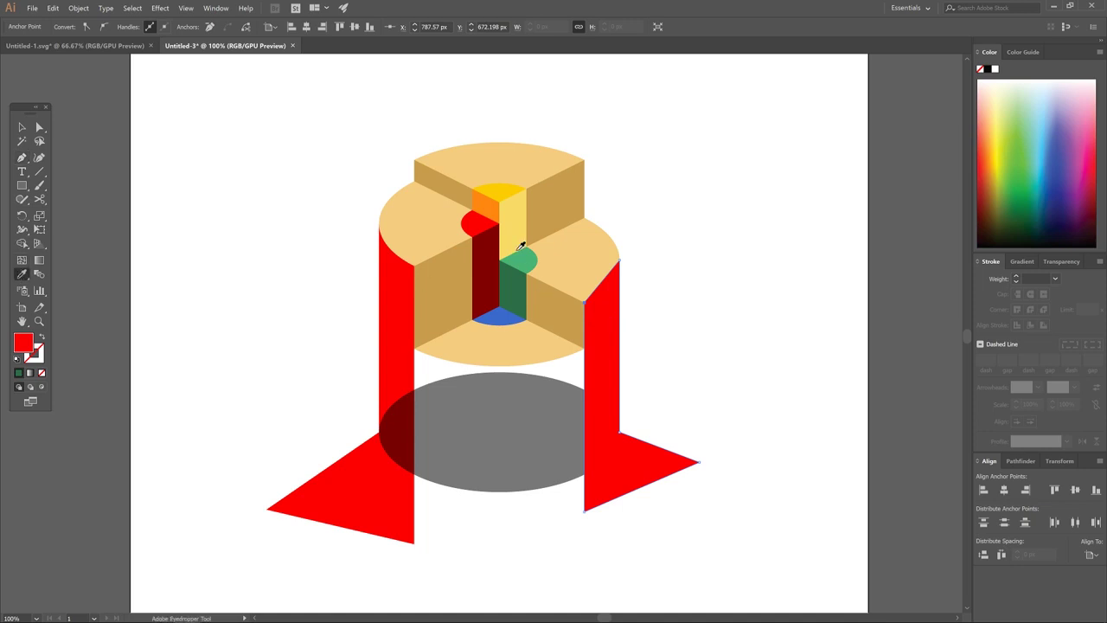
left_click(522, 259)
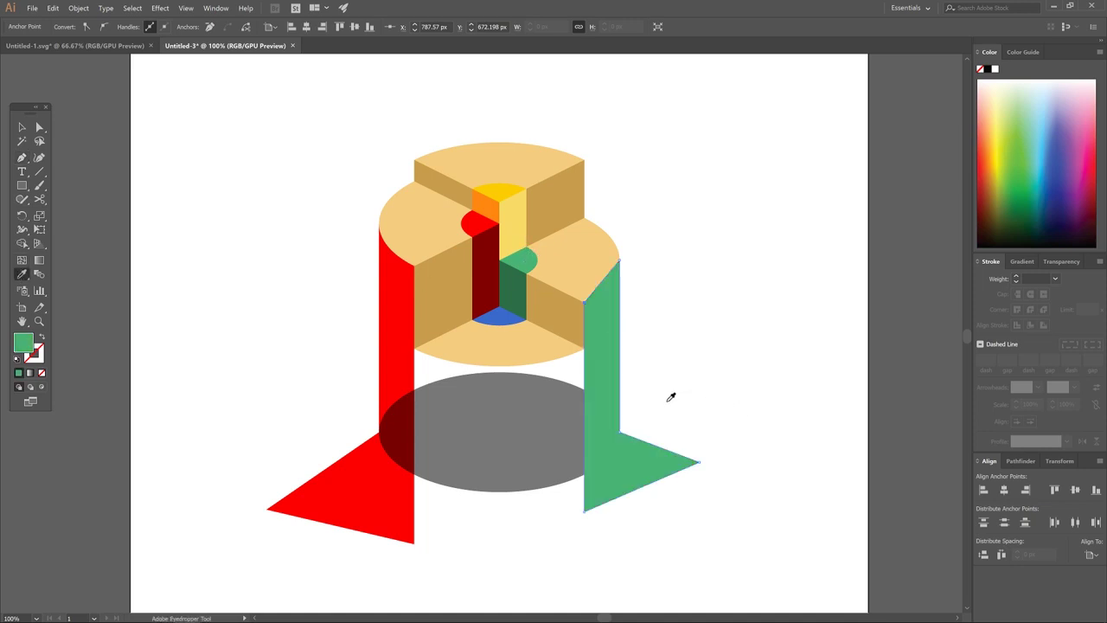
right_click(305, 205)
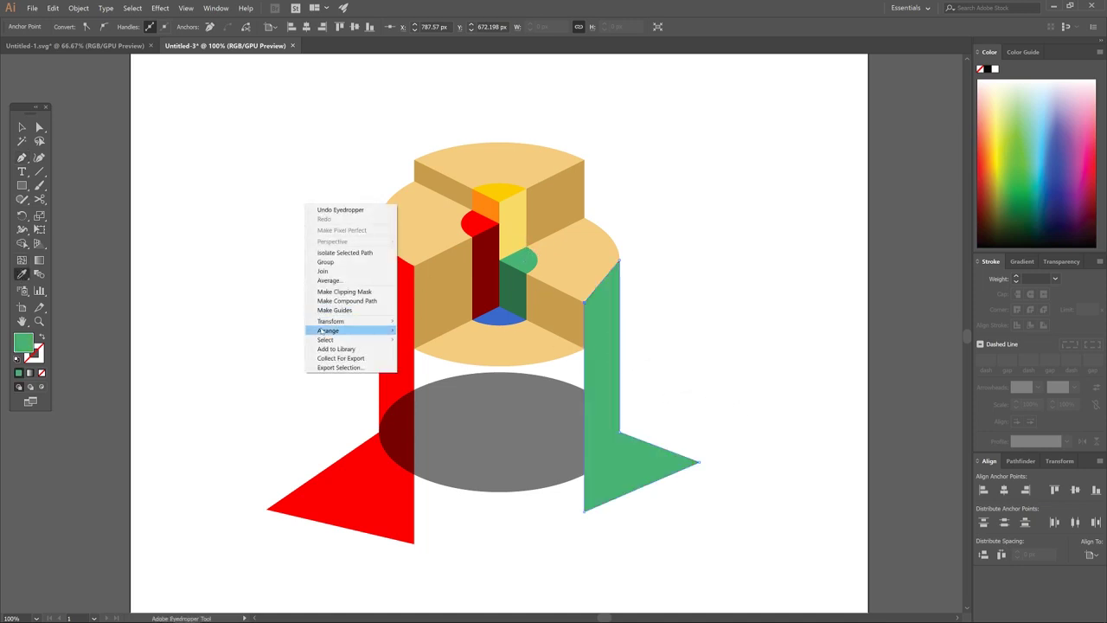
mouse_move(346, 330)
left_click(426, 358)
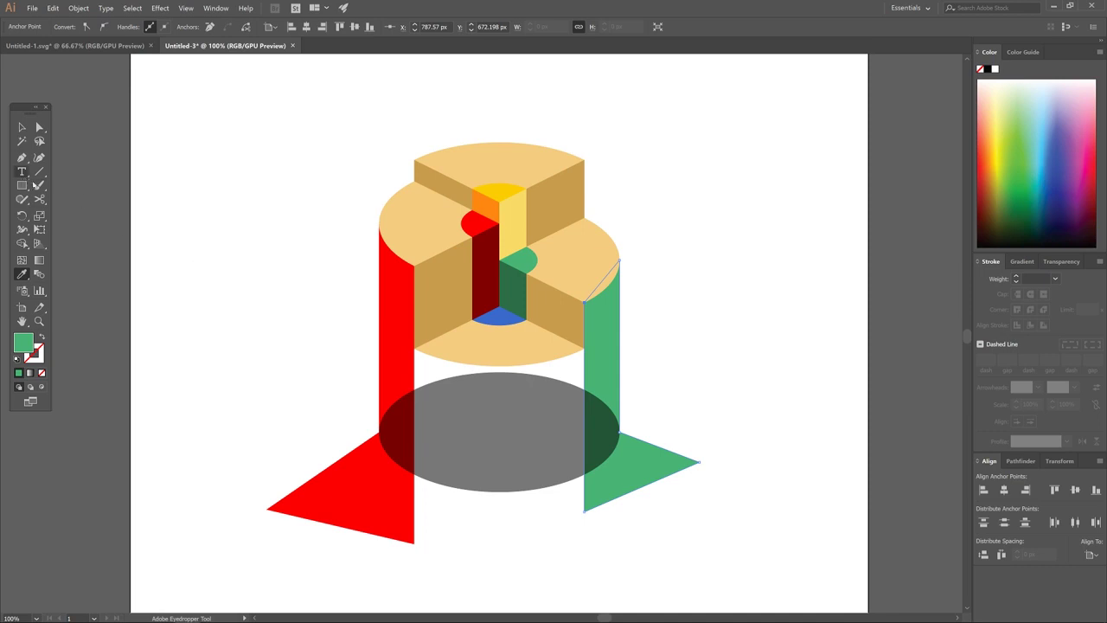
left_click(22, 158)
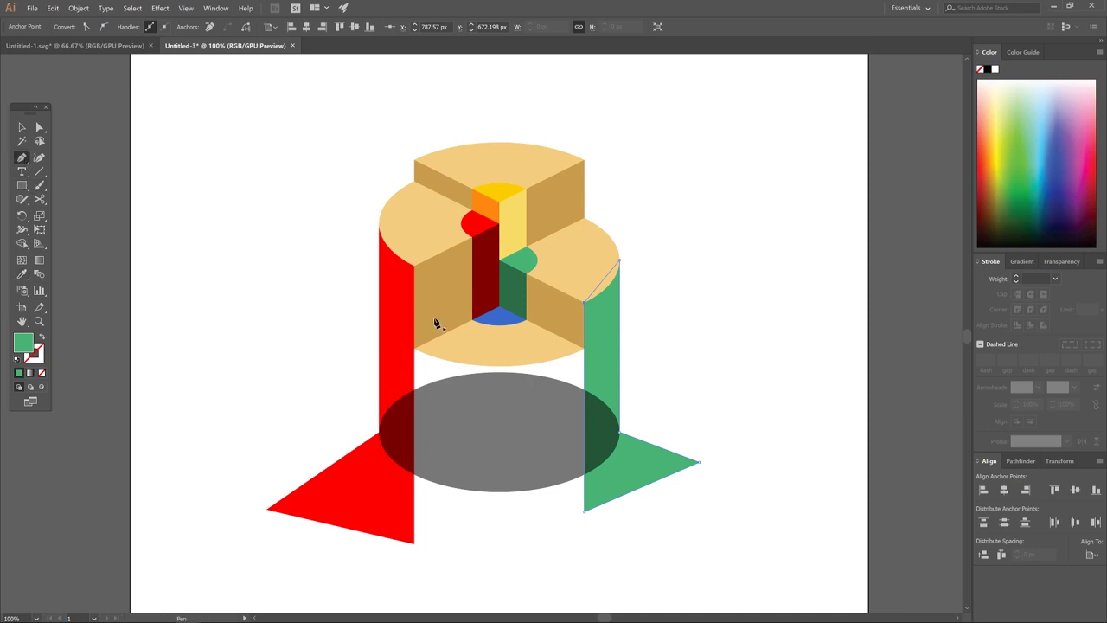
Step: Pen-draw the front rectangle between the red and green panels and fill it with the core's blue
left_click(414, 349)
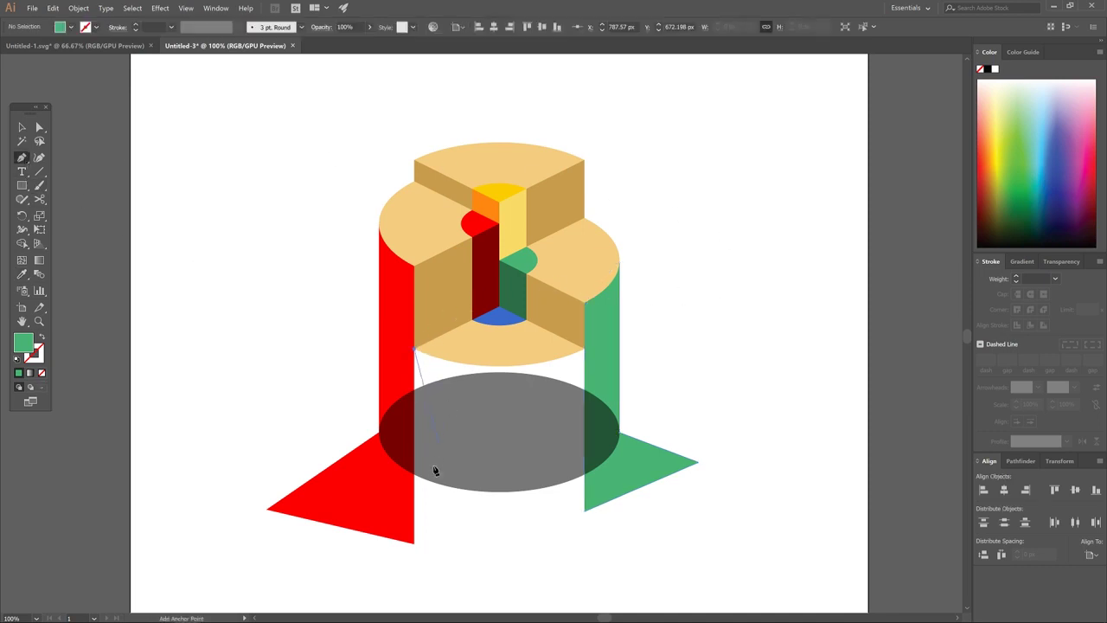
left_click(415, 543)
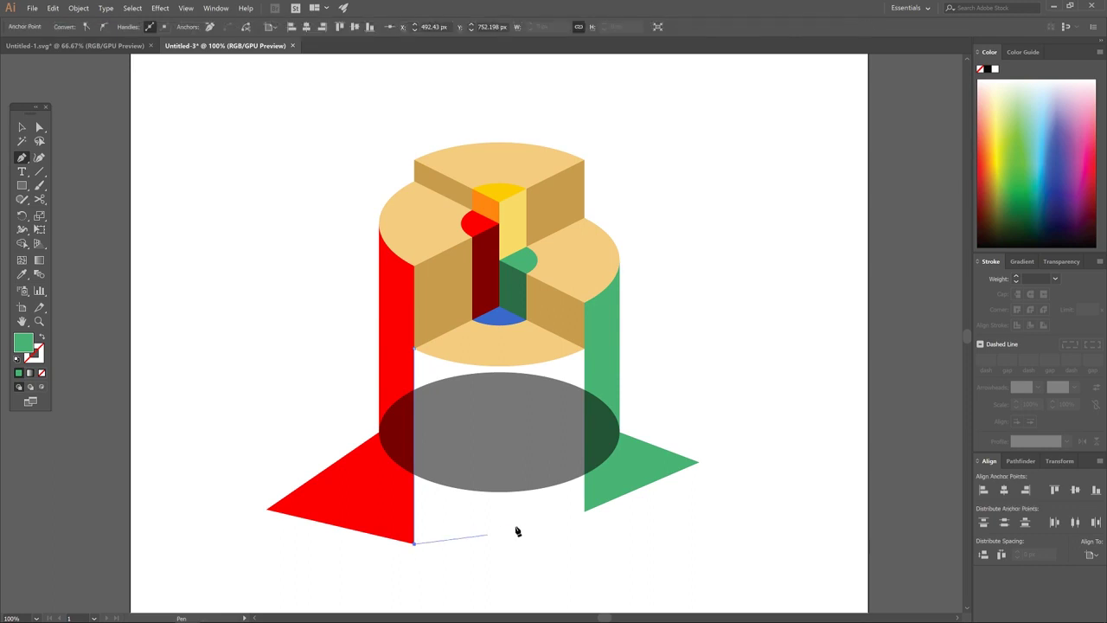
left_click(584, 513)
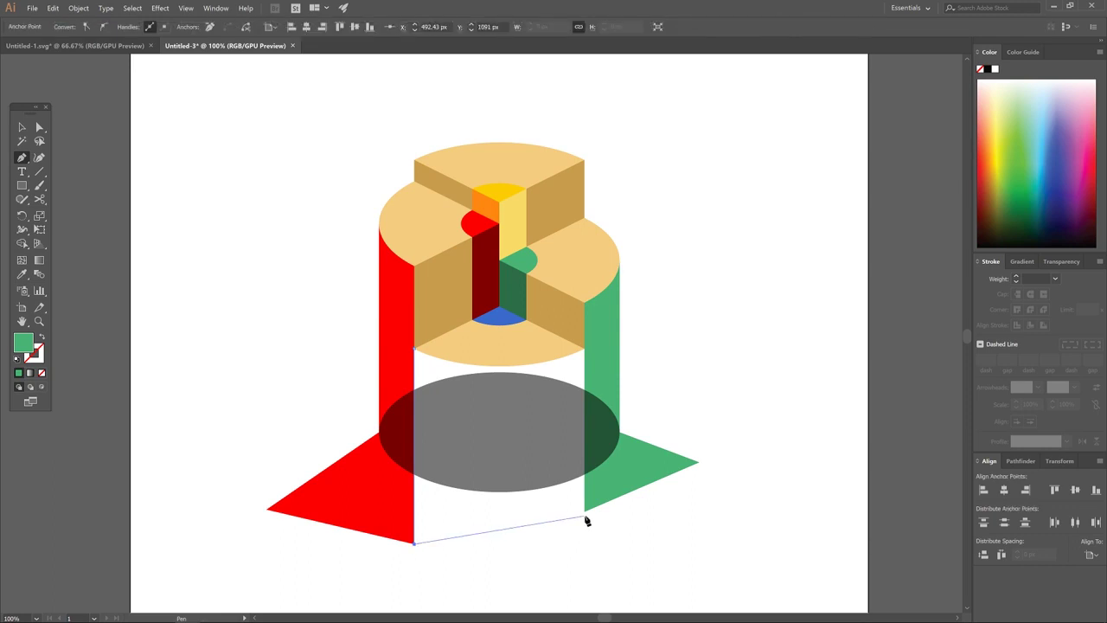
left_click(584, 350)
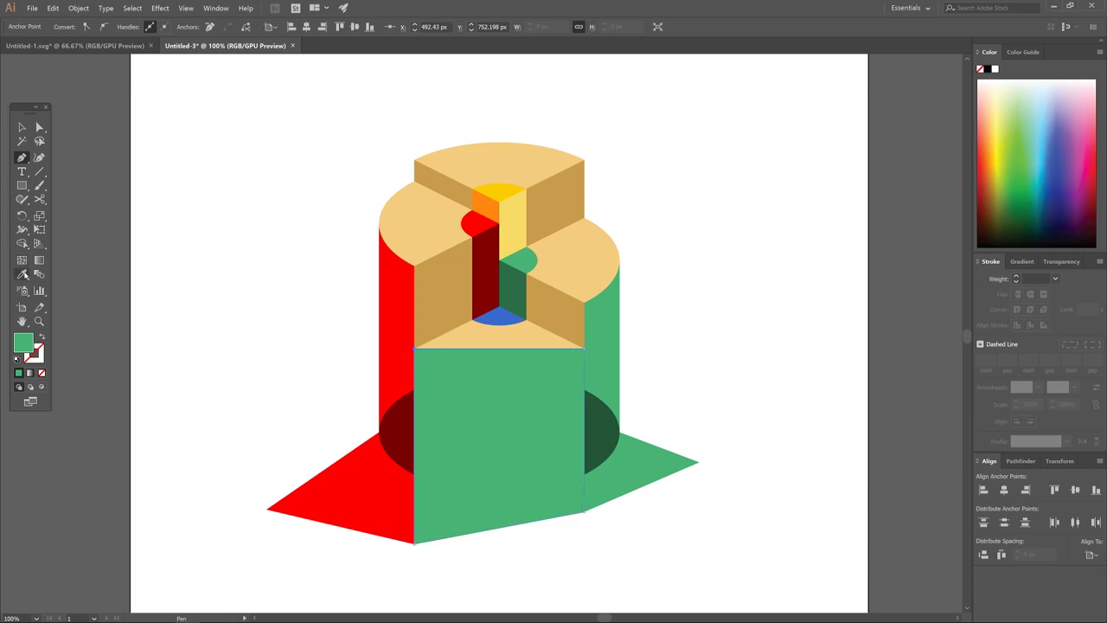
left_click(22, 274)
left_click(502, 314)
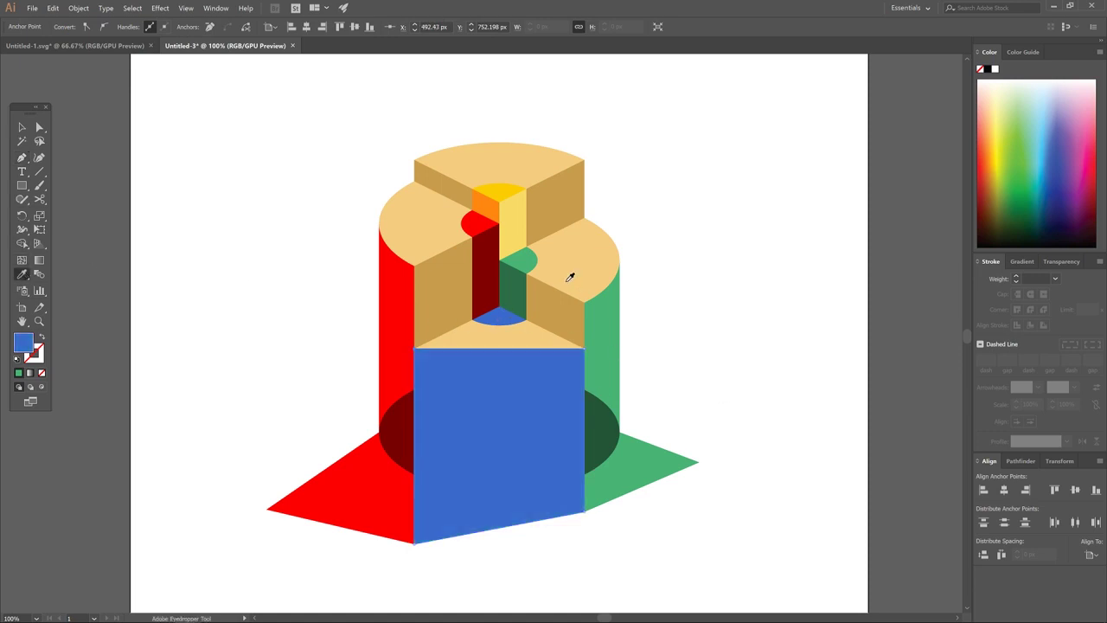
Step: Send the blue front face backward behind the shadow, then view the Untitled-1.svg reference
right_click(500, 379)
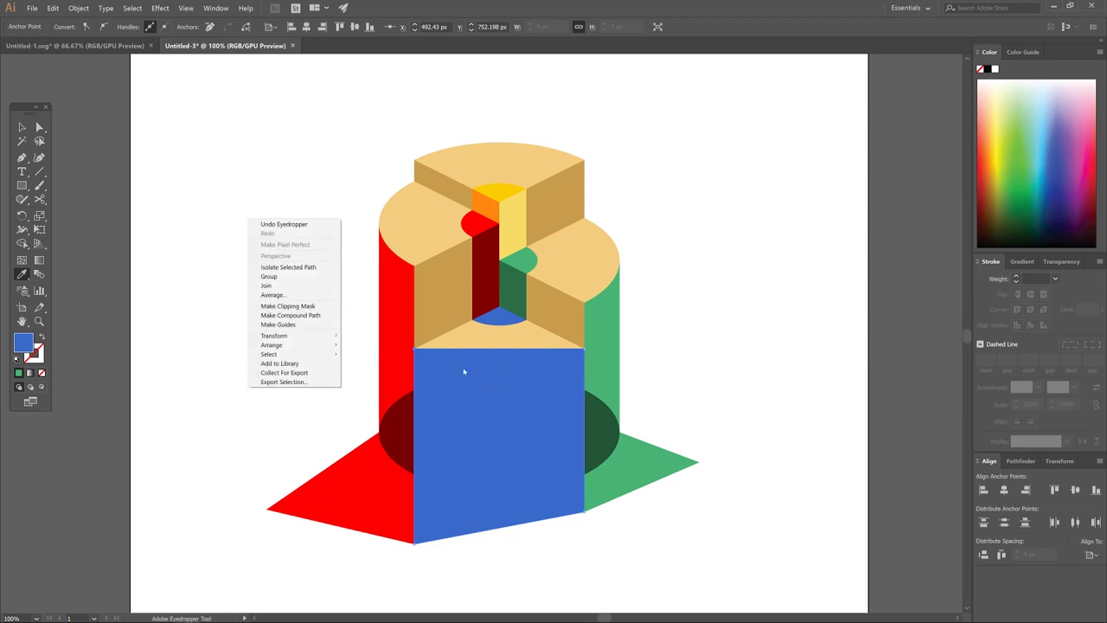
mouse_move(285, 347)
left_click(380, 363)
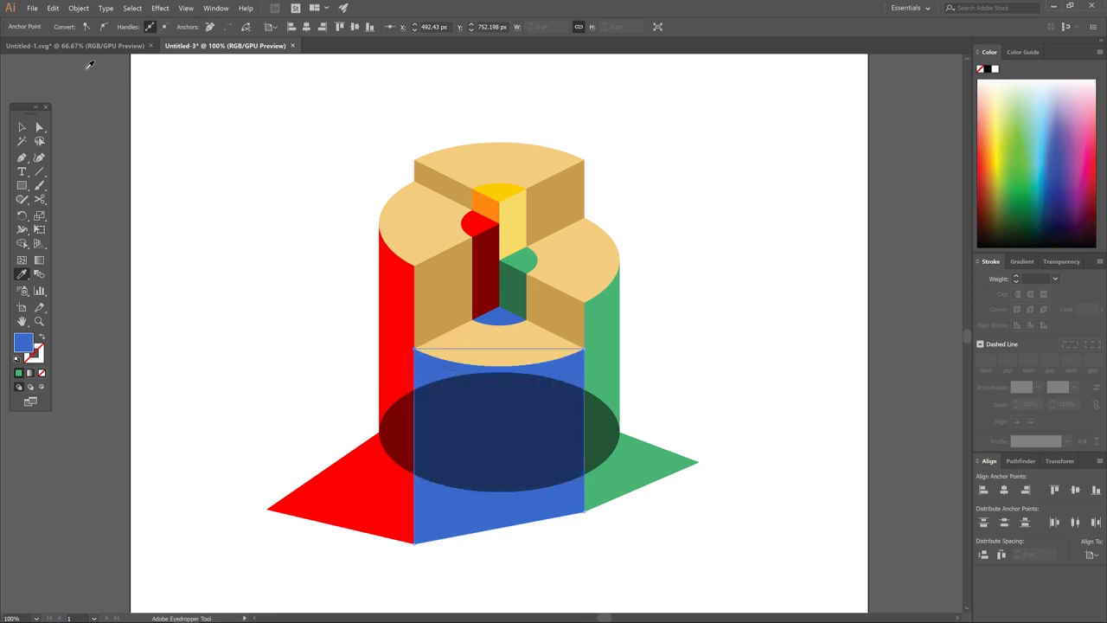
left_click(100, 46)
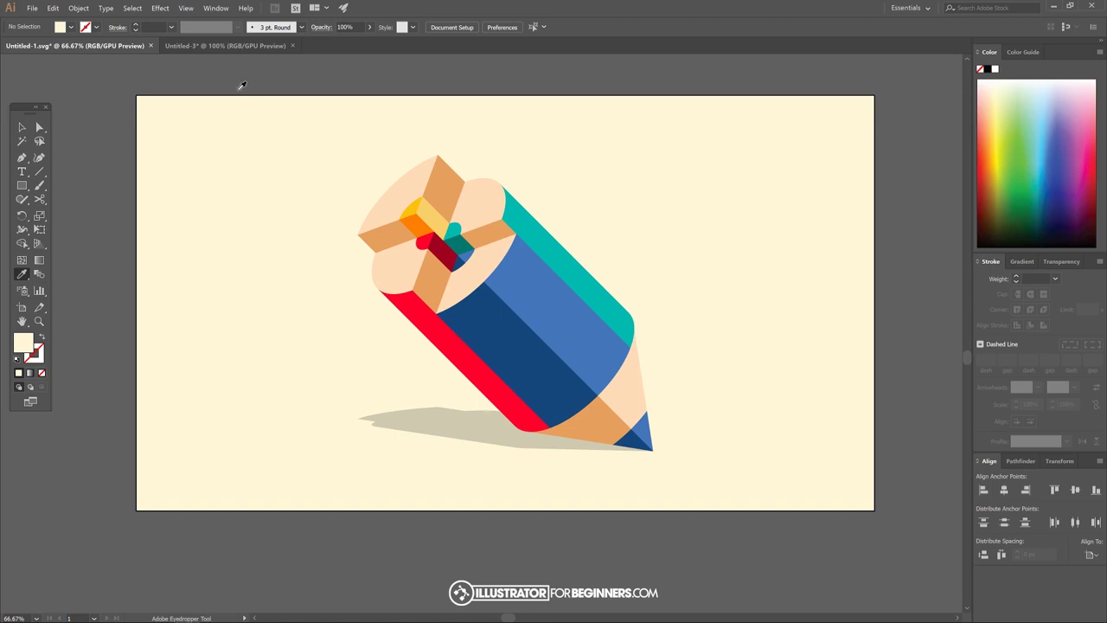
Step: Back on Untitled-3, pen-draw a closed shape from the blue core corner down onto the tan face
left_click(227, 45)
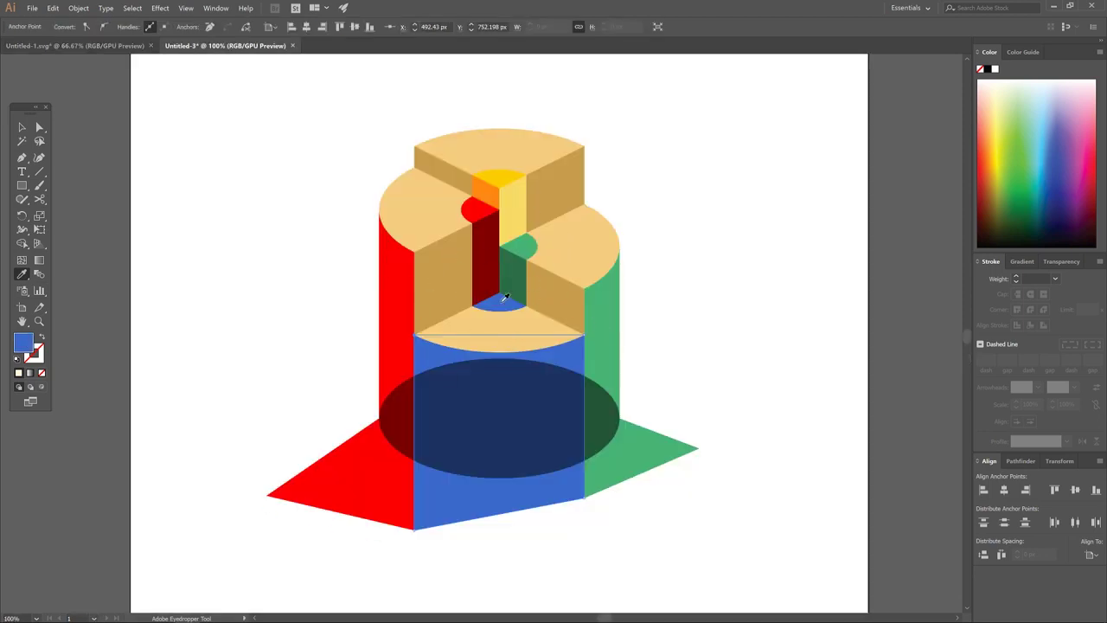
scroll(493, 290, "up", 4)
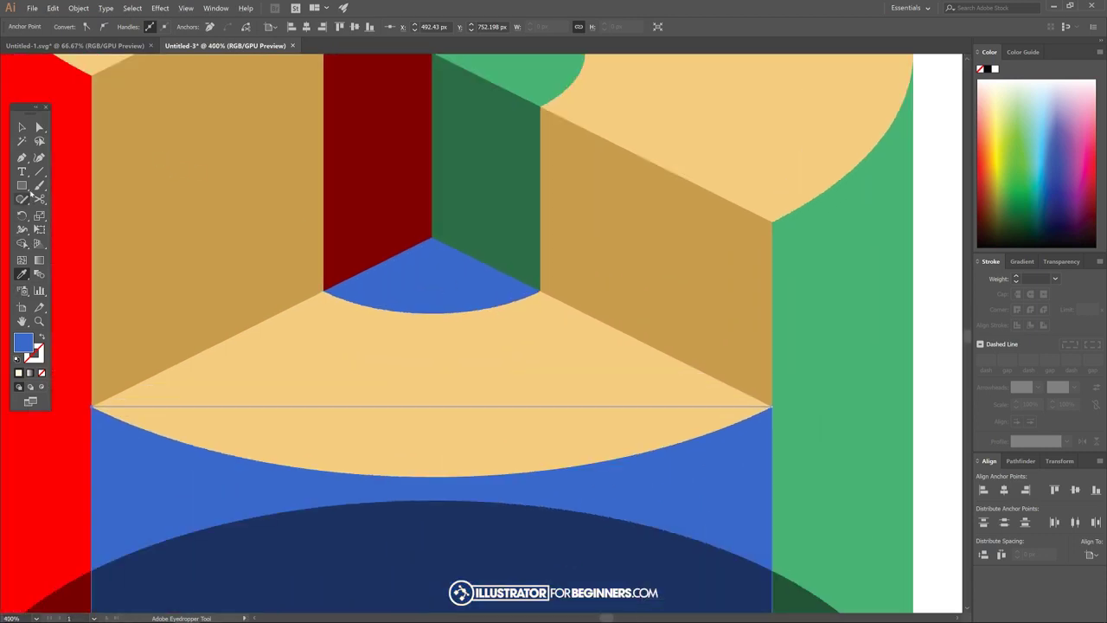
left_click(22, 157)
left_click(434, 240)
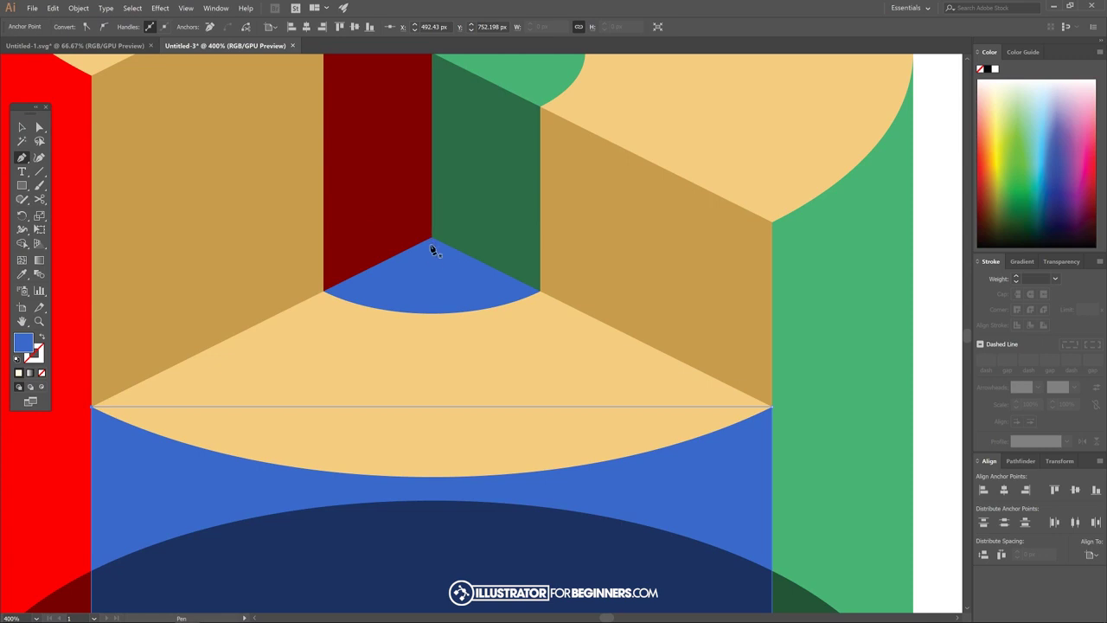
key("ctrl+shift+a")
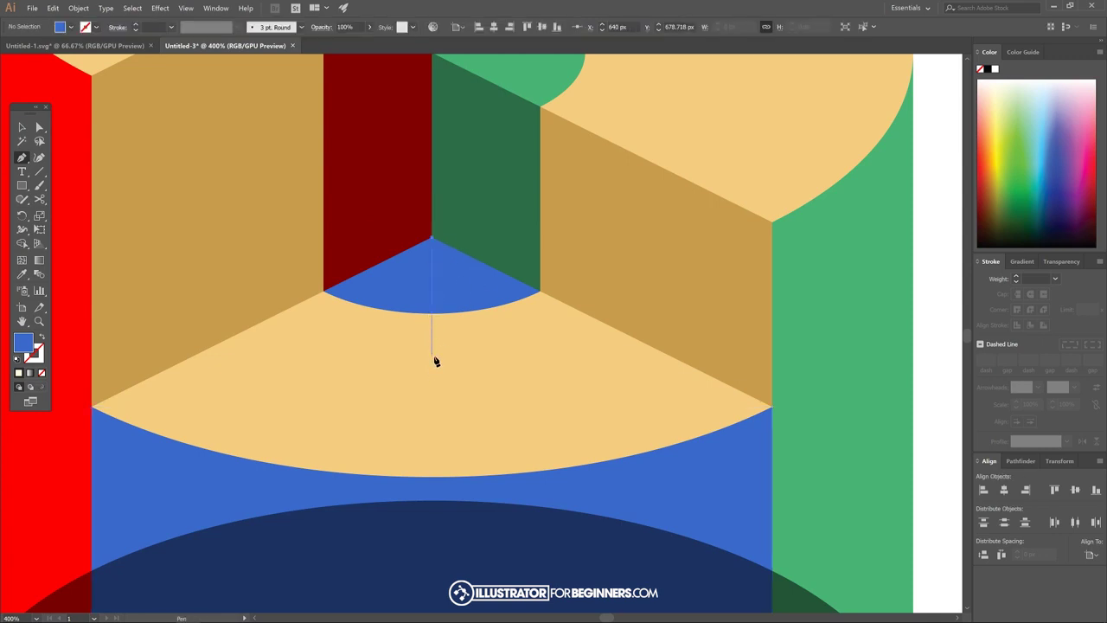
left_click(432, 356)
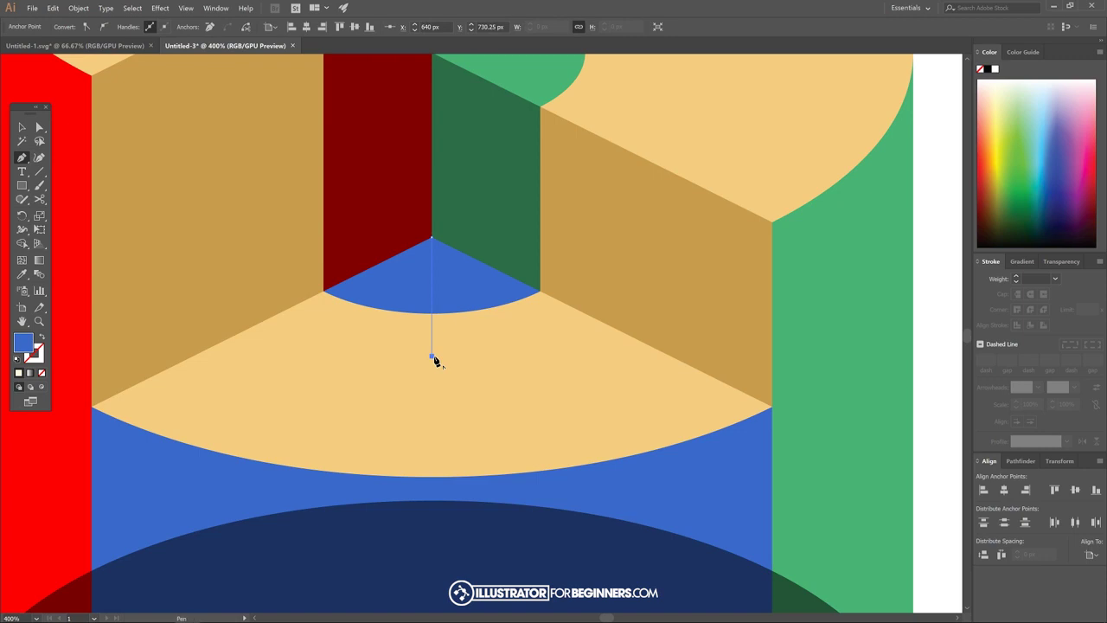
left_click(326, 347)
left_click(306, 323)
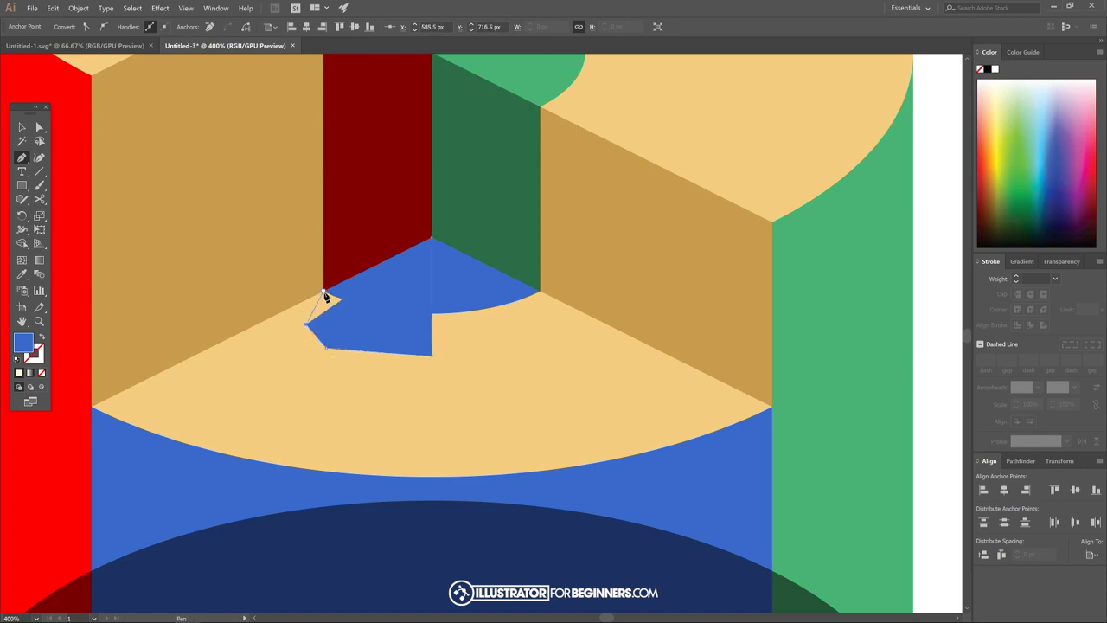
left_click(324, 292)
left_click(432, 239)
Step: Fill the new shape with dark blue 042faa
double_click(26, 342)
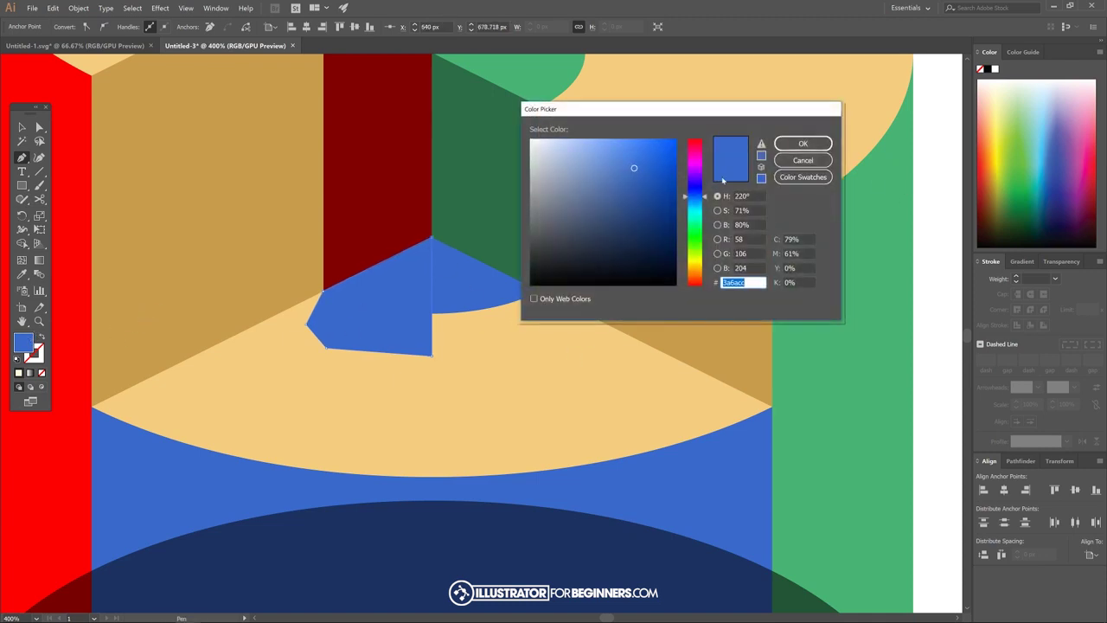
left_click_drag(707, 197, 673, 187)
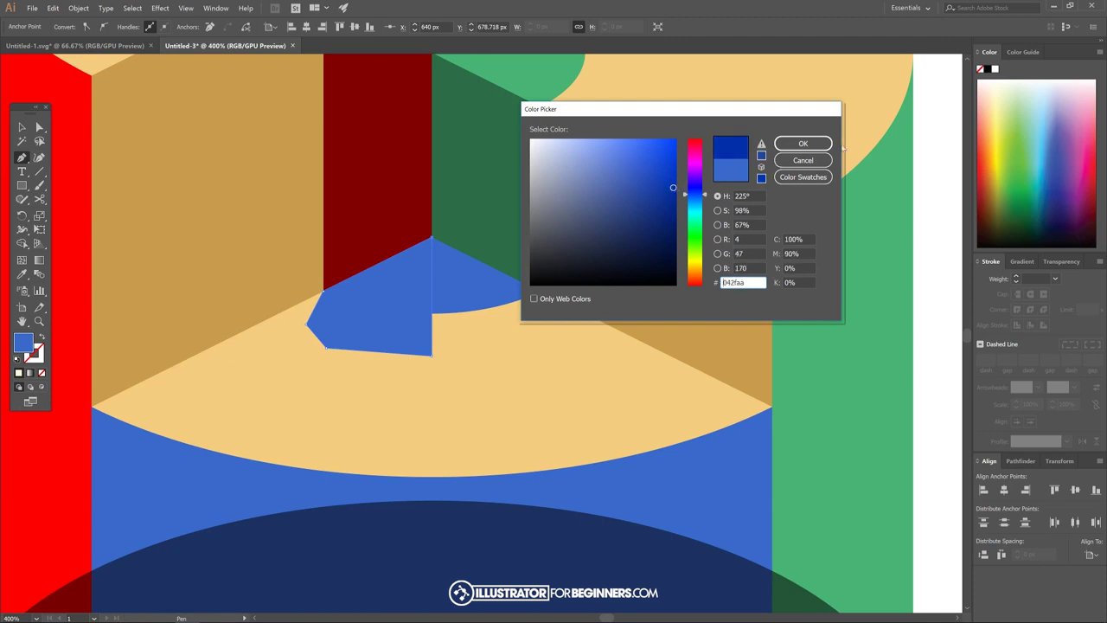
left_click(813, 144)
scroll(583, 302, "down", 4)
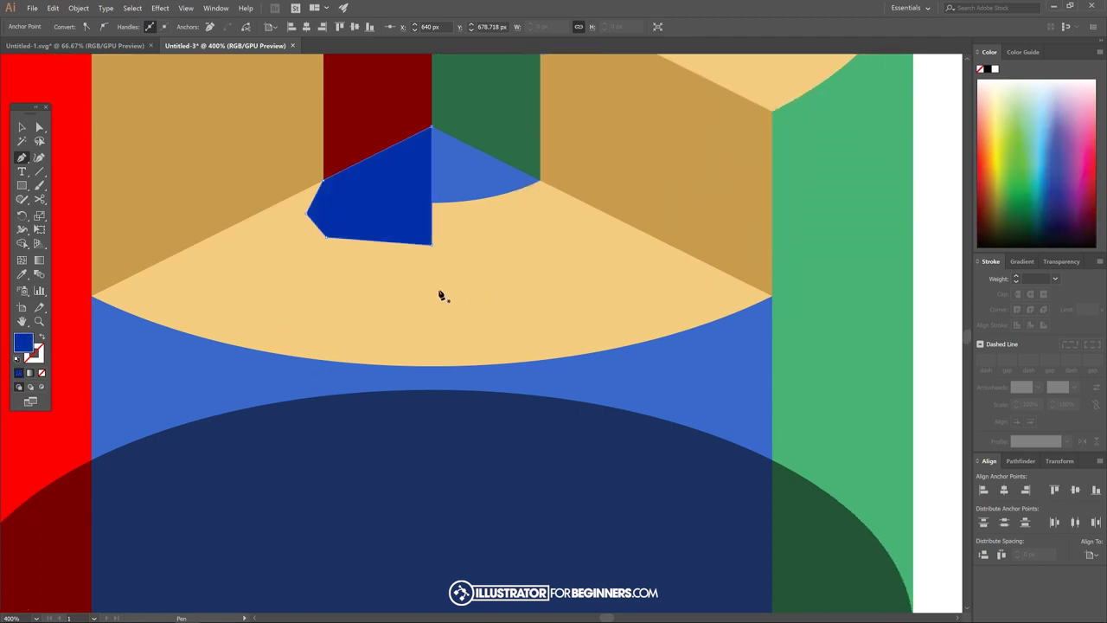
scroll(404, 326, "down", 3)
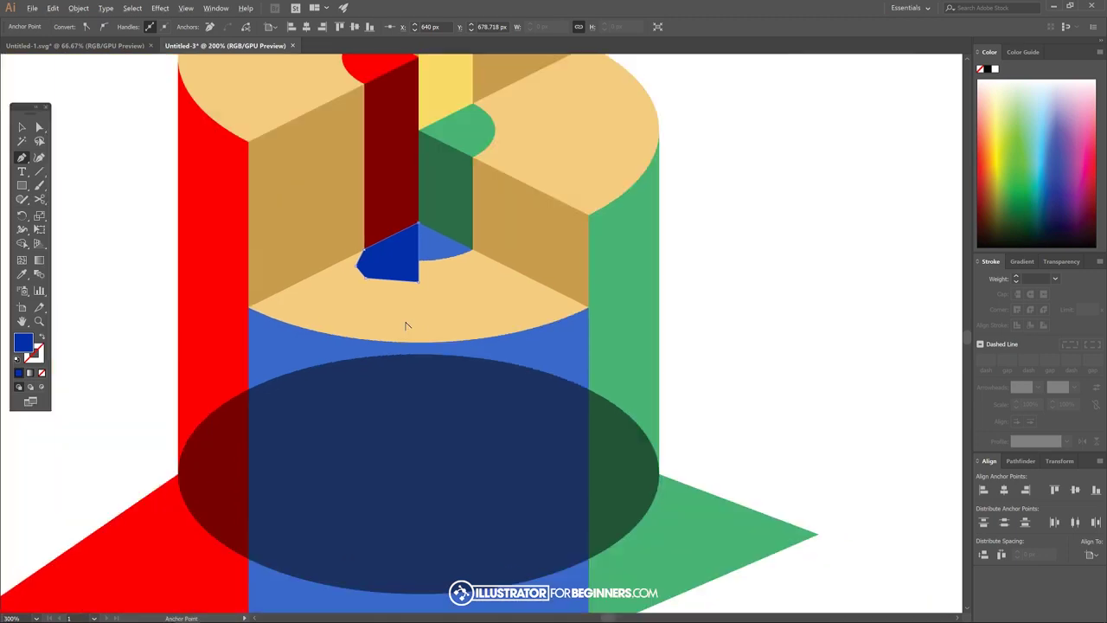
left_click_drag(442, 363, 395, 327)
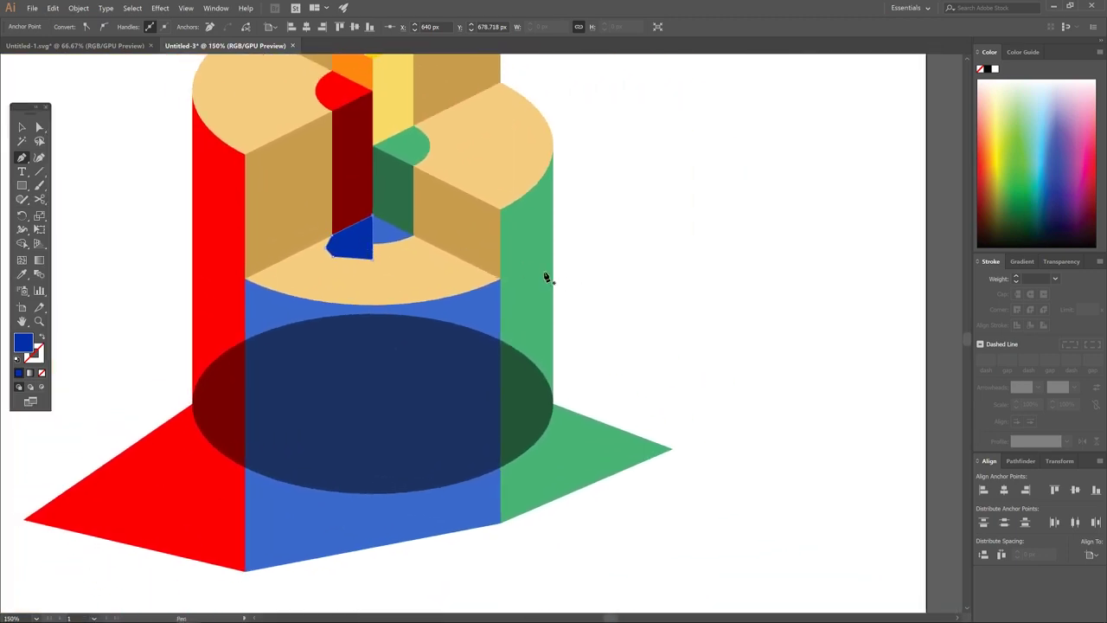
left_click_drag(490, 295, 530, 348)
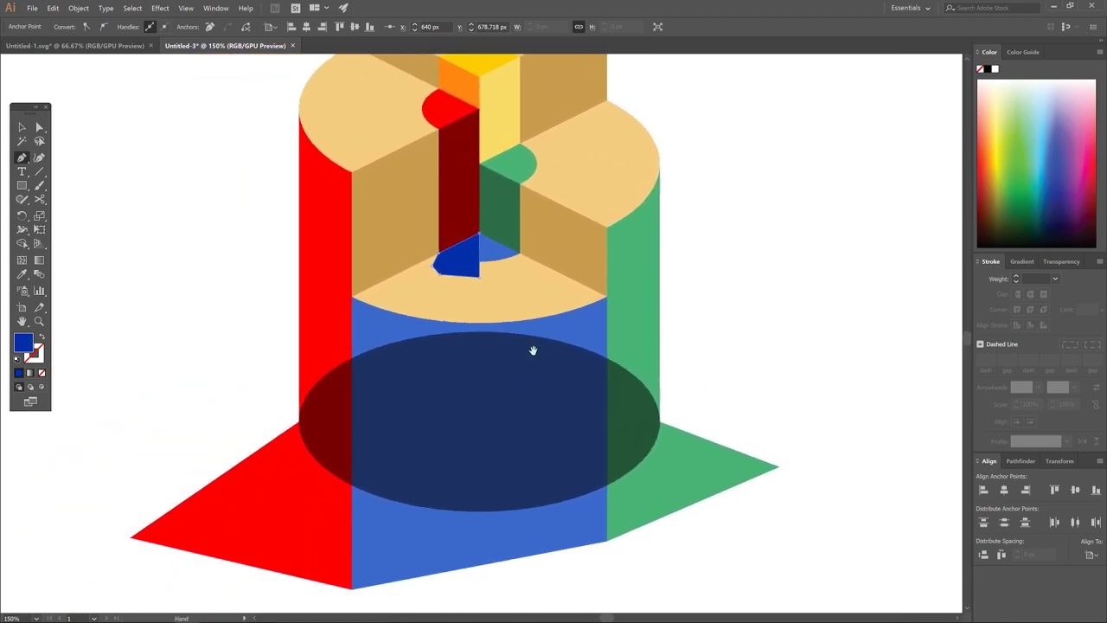
scroll(535, 374, "down", 1)
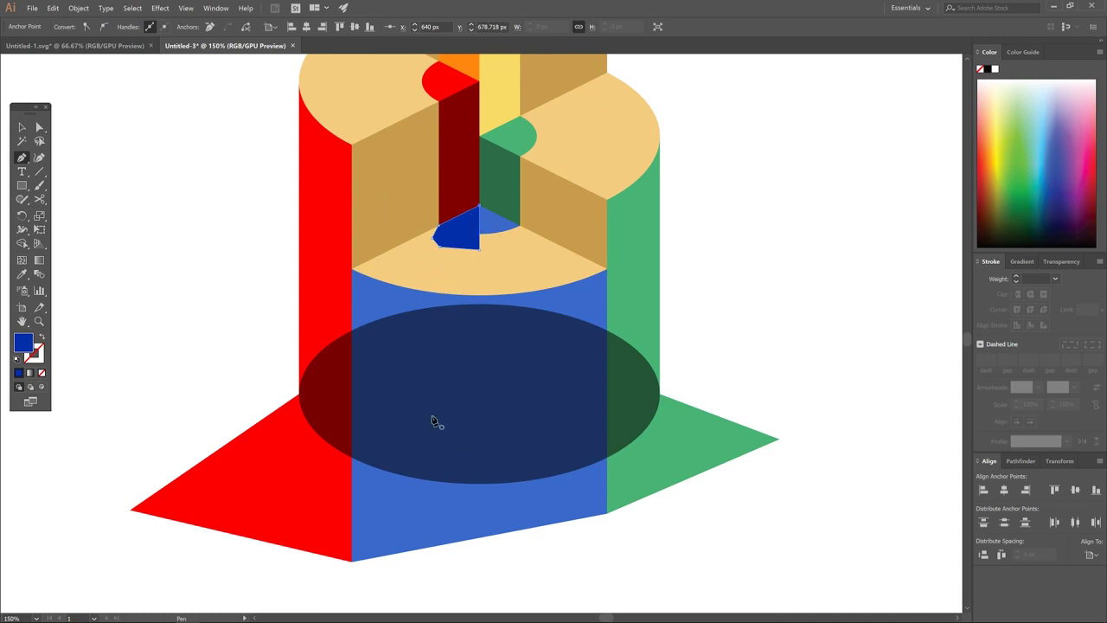
Step: Pen-draw a quad over the front panel's left half and send it to the back
left_click(480, 297)
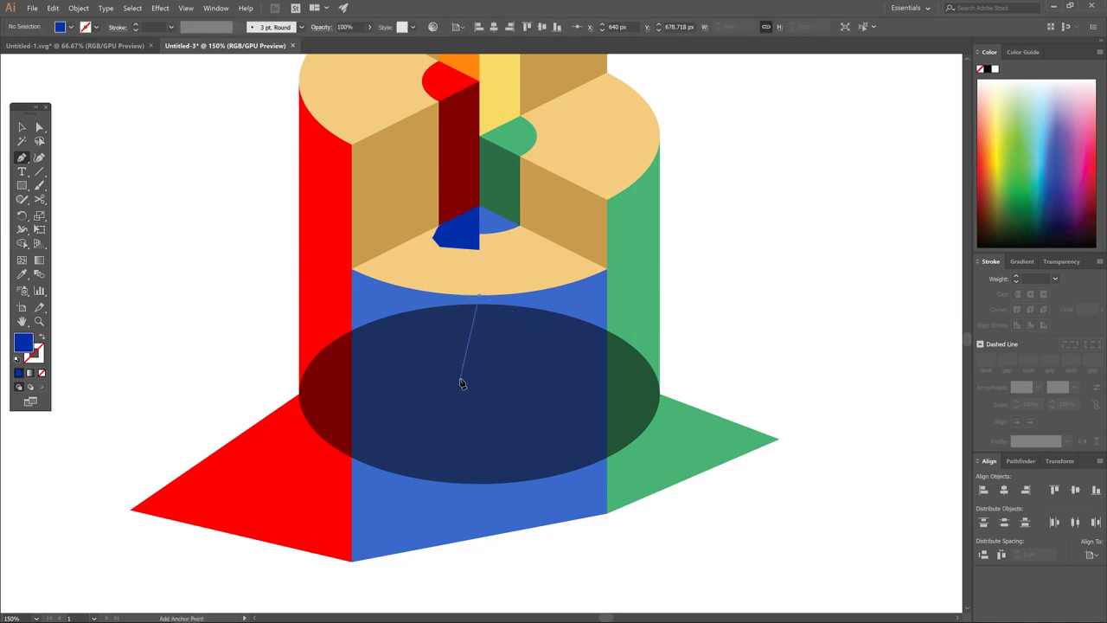
left_click(480, 509)
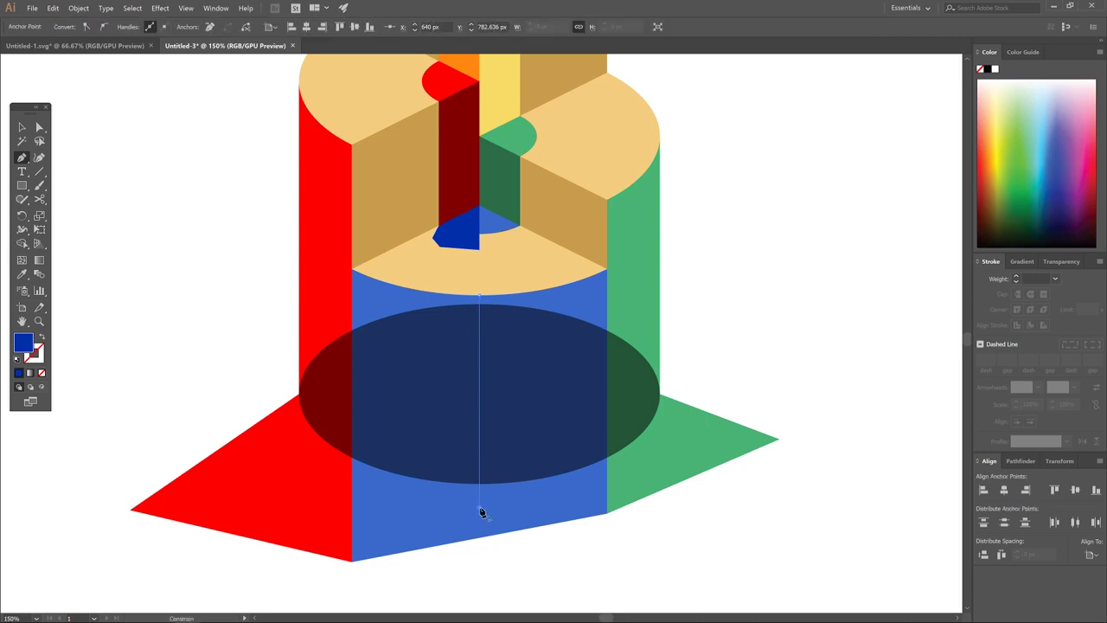
left_click(357, 502)
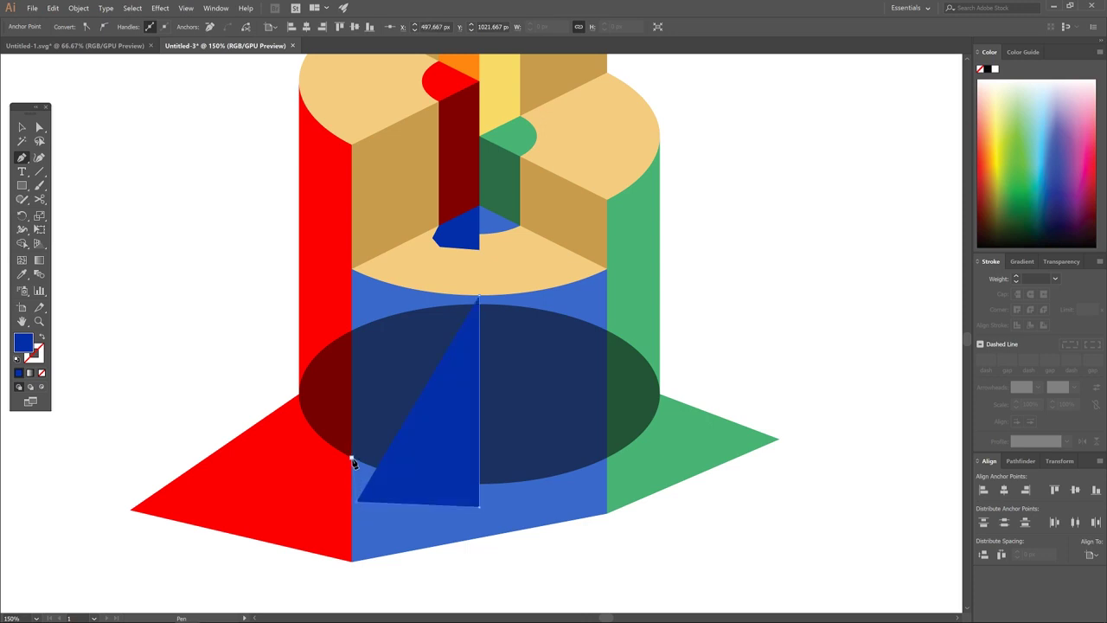
left_click(351, 458)
left_click(351, 270)
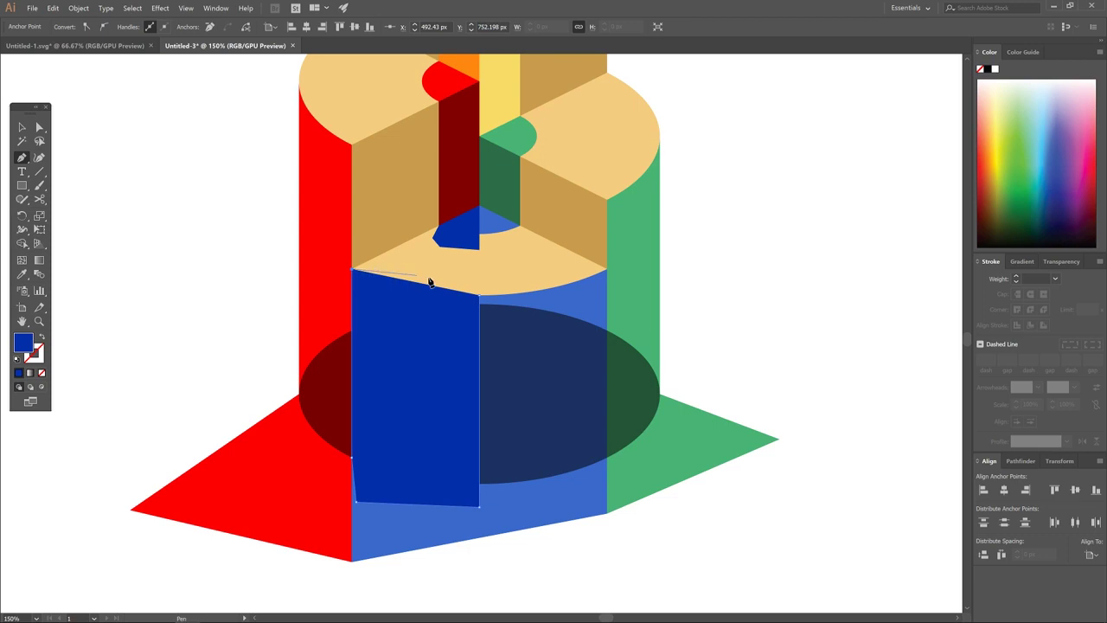
left_click(481, 299)
right_click(458, 307)
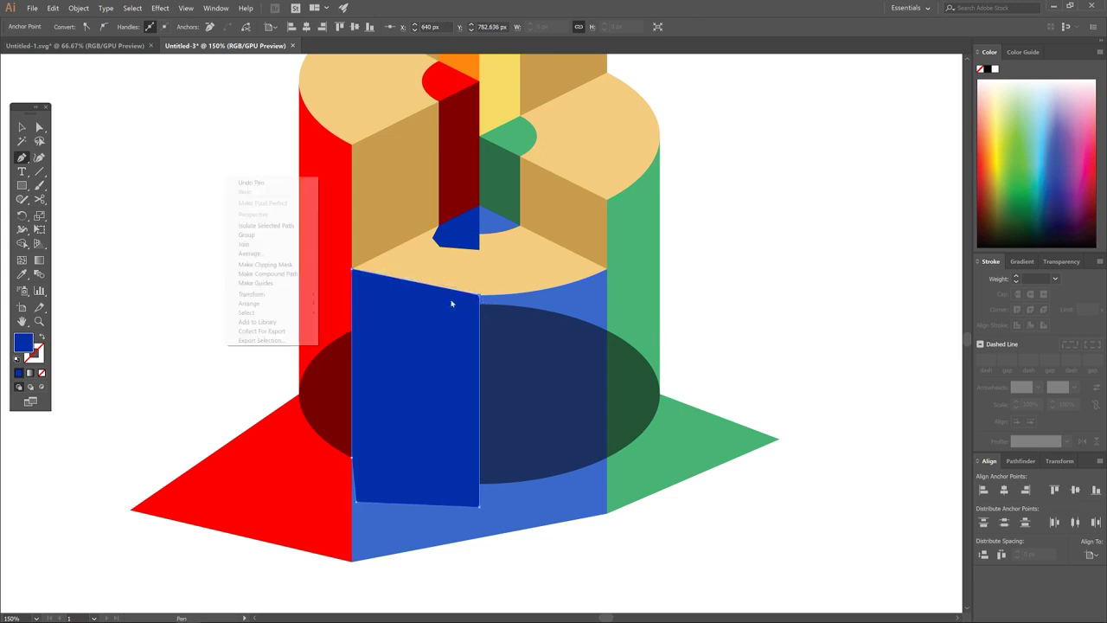
mouse_move(260, 302)
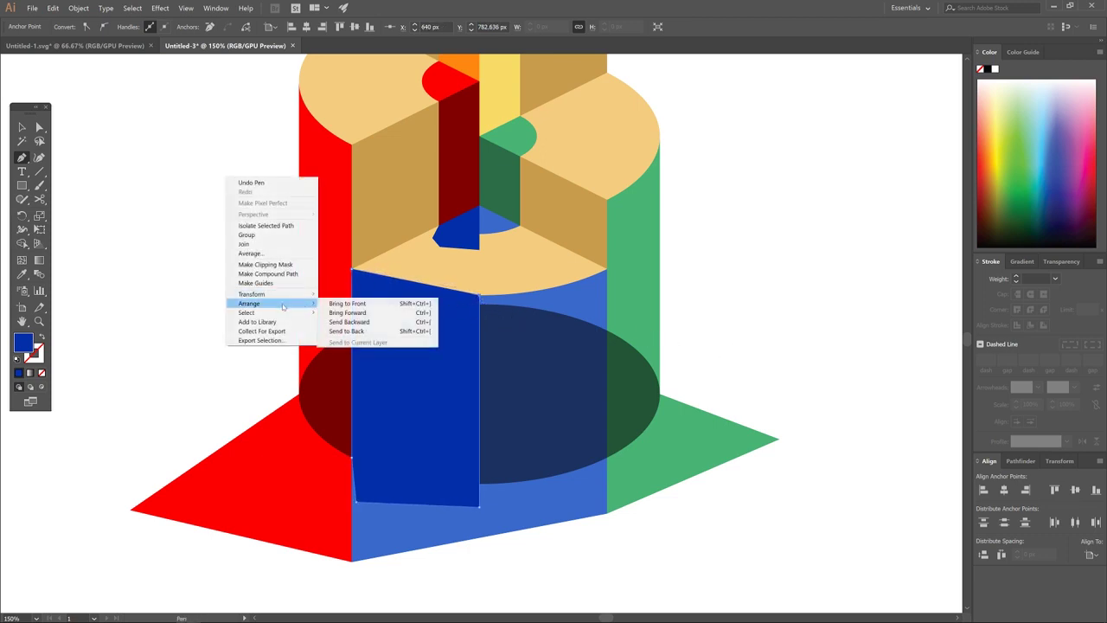
left_click(354, 331)
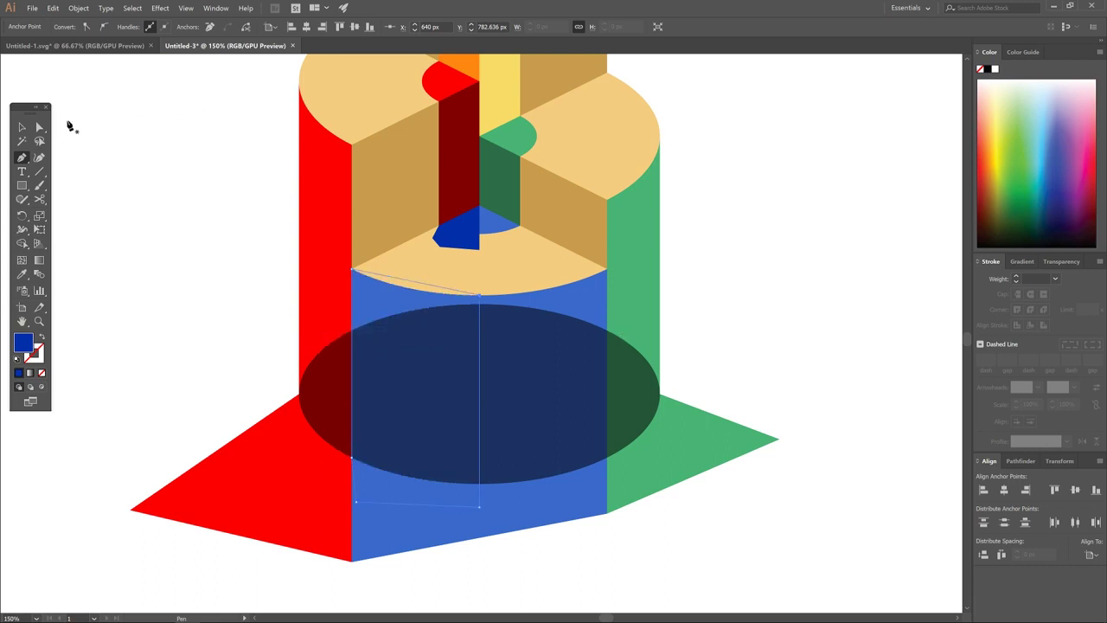
Step: Rearrange the light blue front panel behind so the darker left half shows
left_click(21, 128)
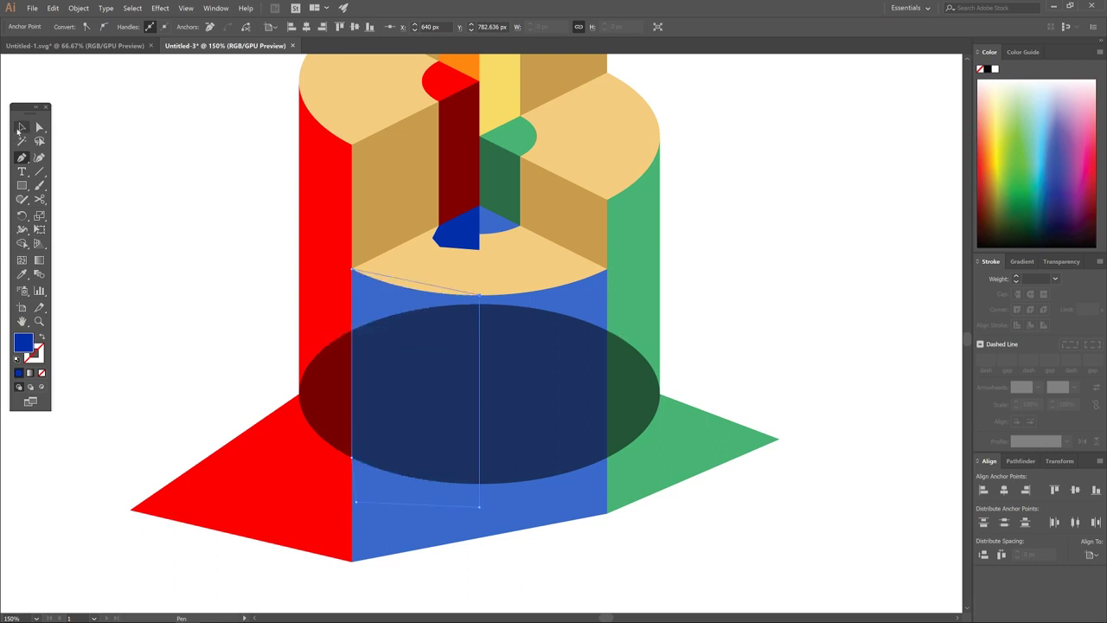
left_click(592, 295)
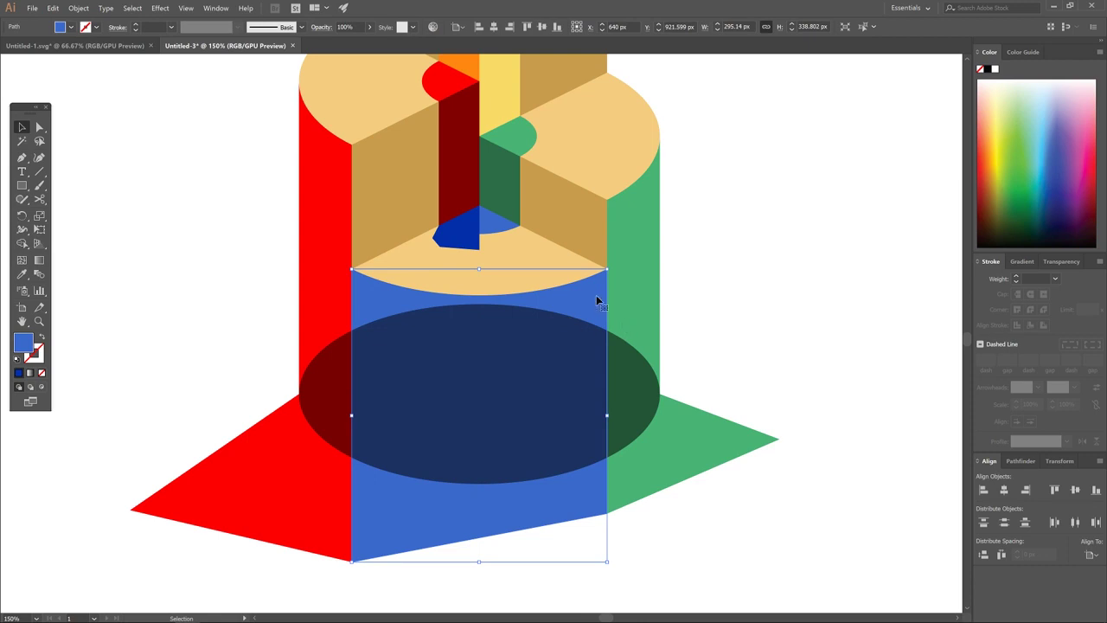
right_click(300, 176)
mouse_move(342, 301)
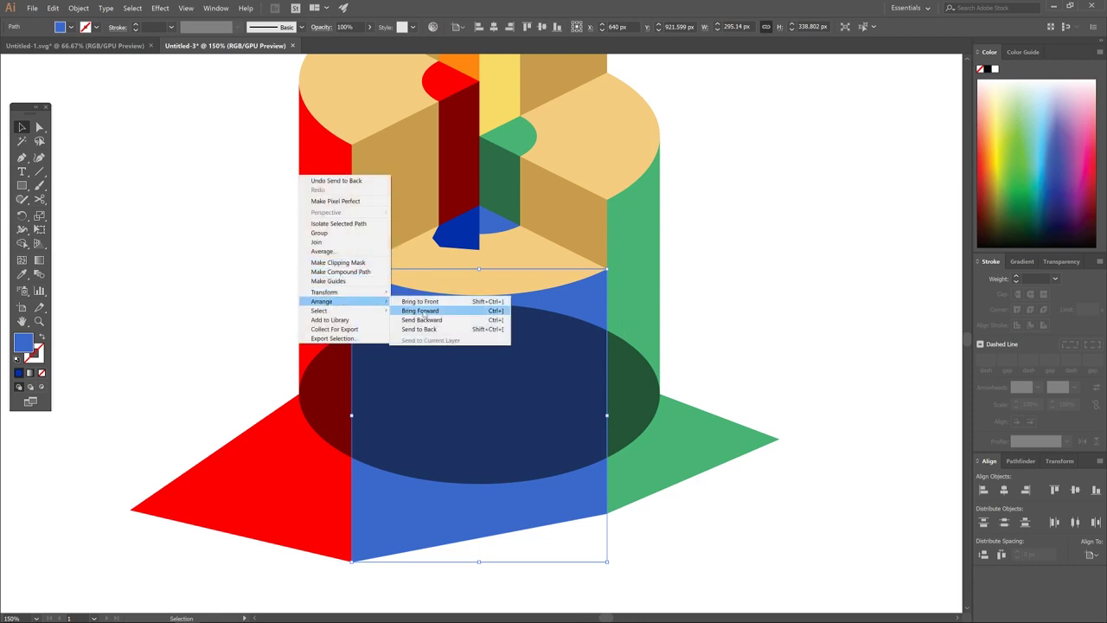
left_click(421, 320)
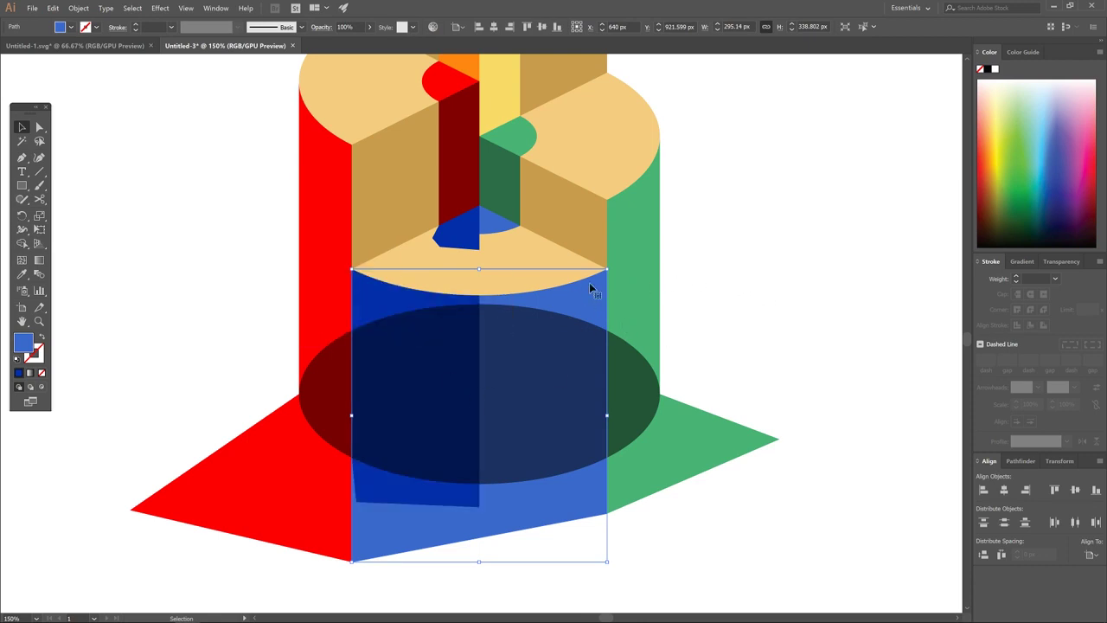
left_click(489, 301, "ctrl+alt")
Step: Select all artwork and Shape Builder-delete the red and green triangles and blue areas below the base
left_click(489, 301, "ctrl+alt")
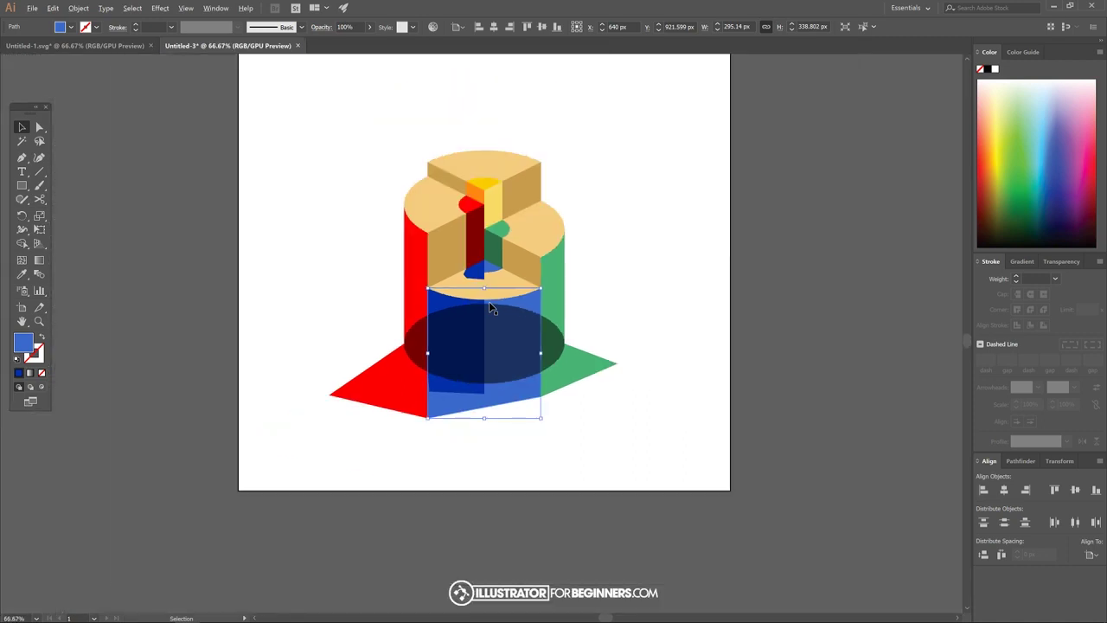
left_click_drag(604, 227, 601, 253)
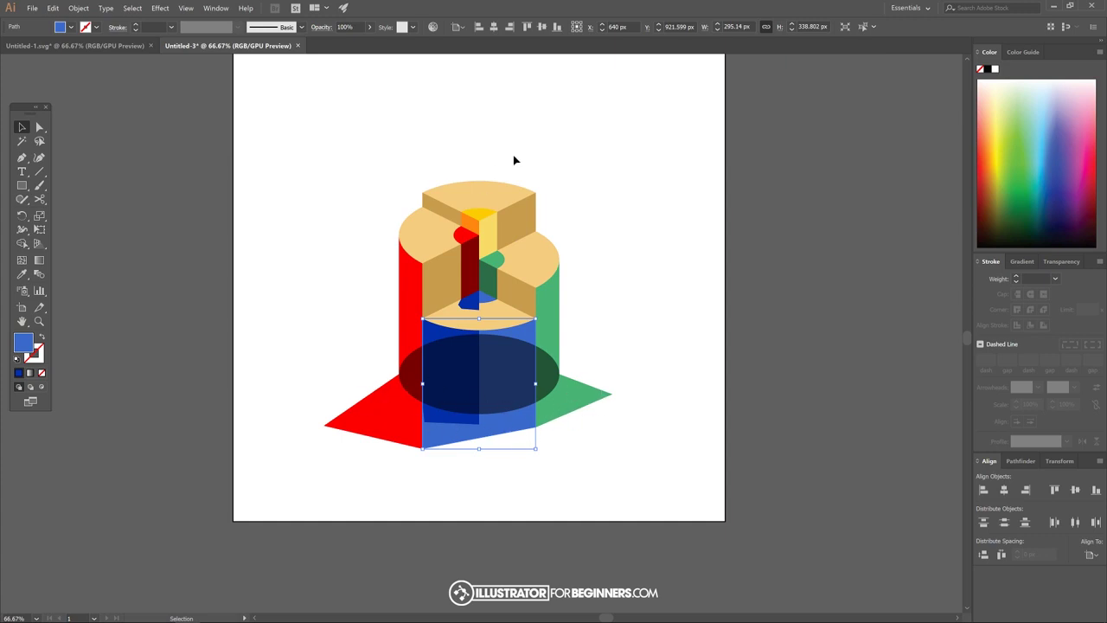
left_click_drag(251, 93, 696, 506)
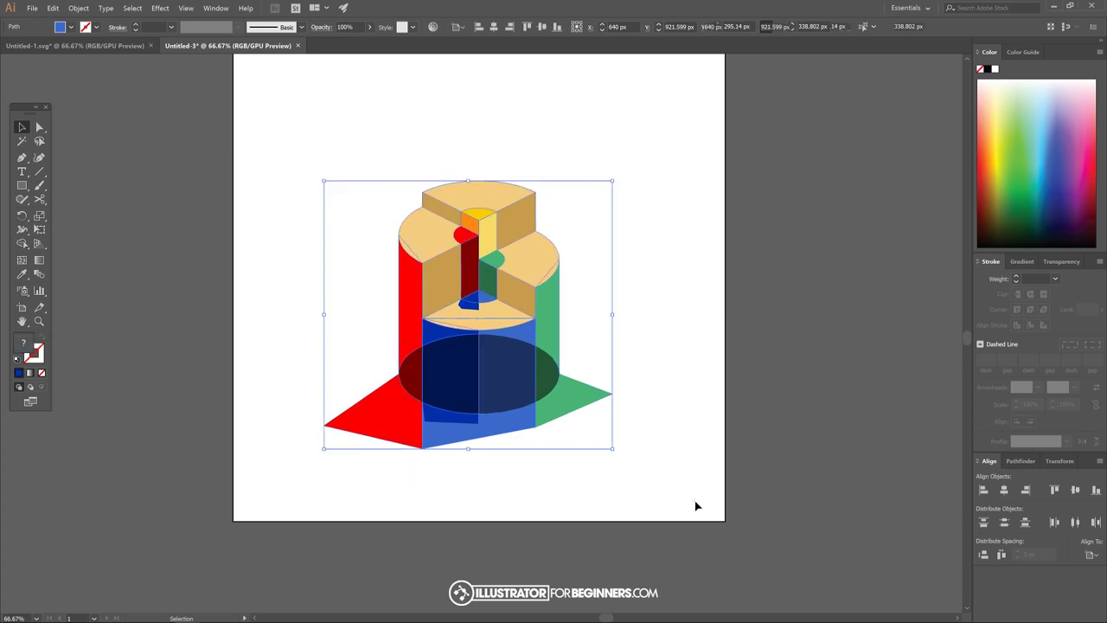
left_click(22, 245)
left_click(385, 425, "alt")
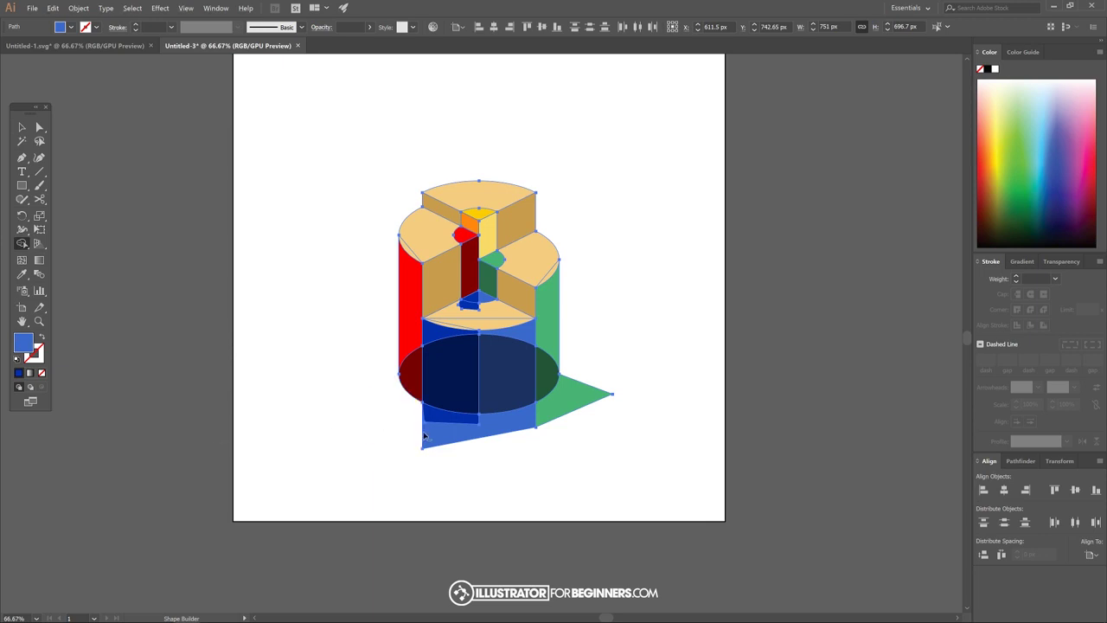
left_click(452, 421, "alt")
left_click(441, 441, "alt")
left_click(557, 413, "alt")
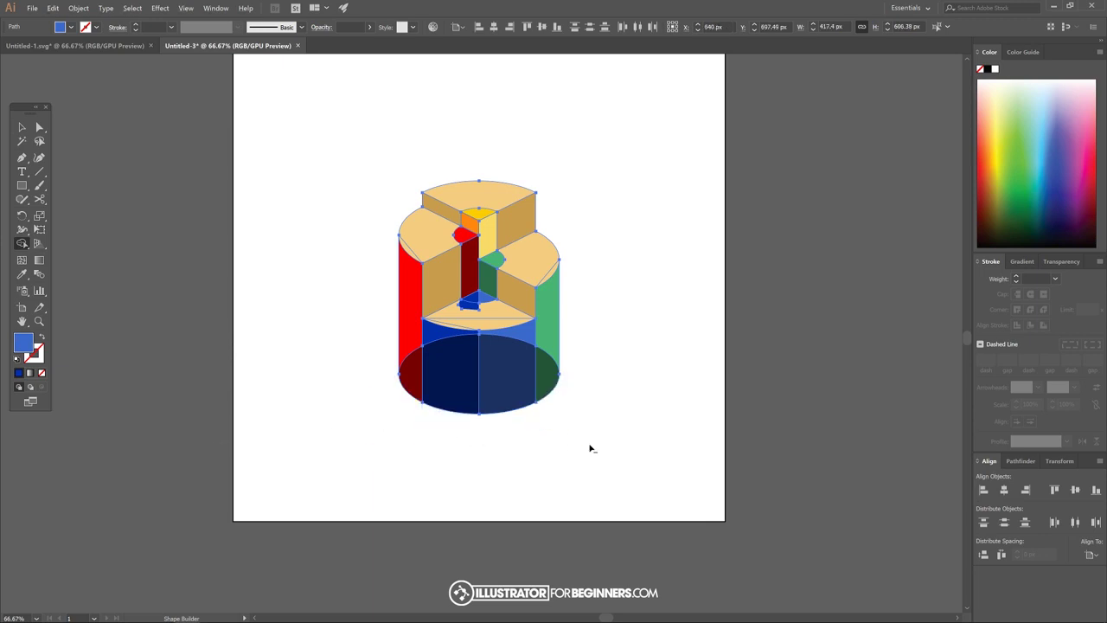
left_click(23, 127)
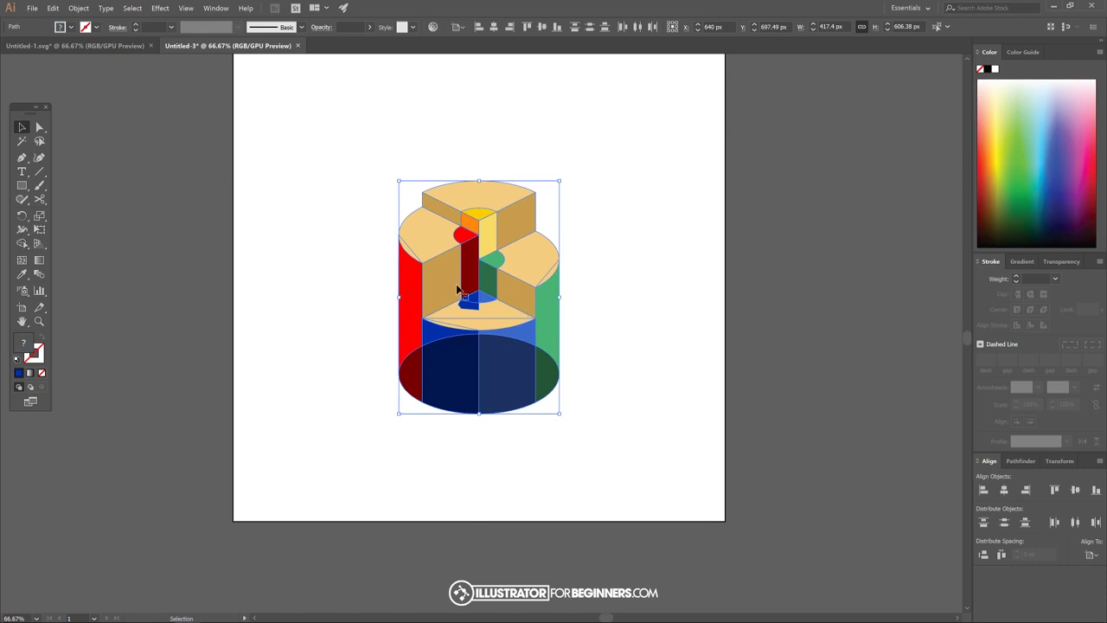
key("ctrl+plus")
key("ctrl+plus")
key("ctrl+plus")
key("ctrl+plus")
key("ctrl+plus")
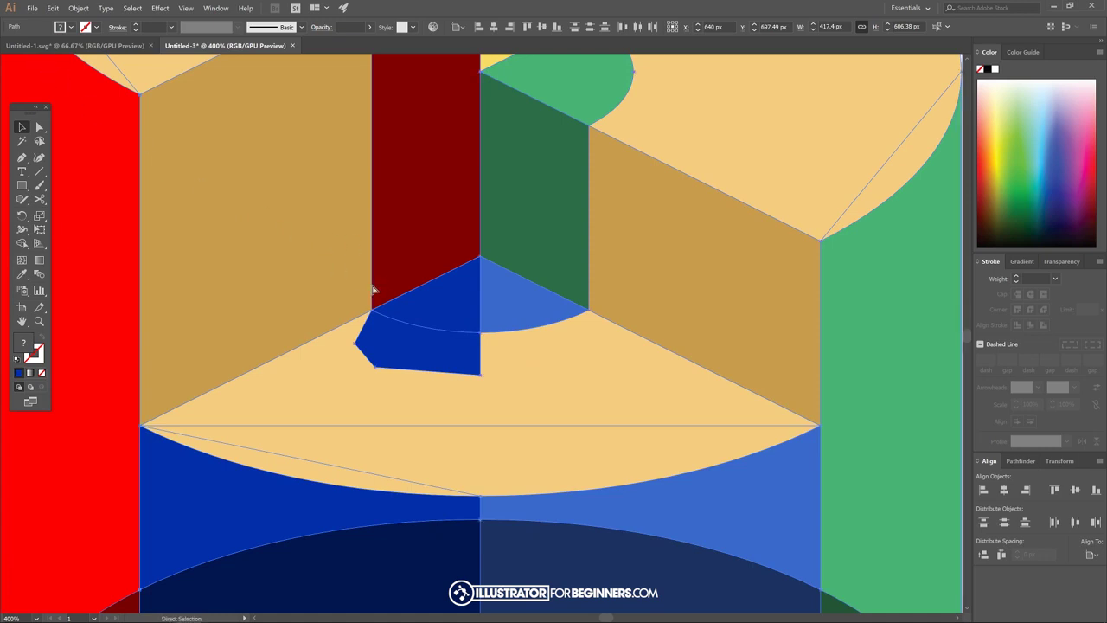
Step: Select the light blue wedge and the lower blue shape, and Shape Builder-delete the extra piece below
key("ctrl+shift+a")
scroll(506, 357, "down", 2)
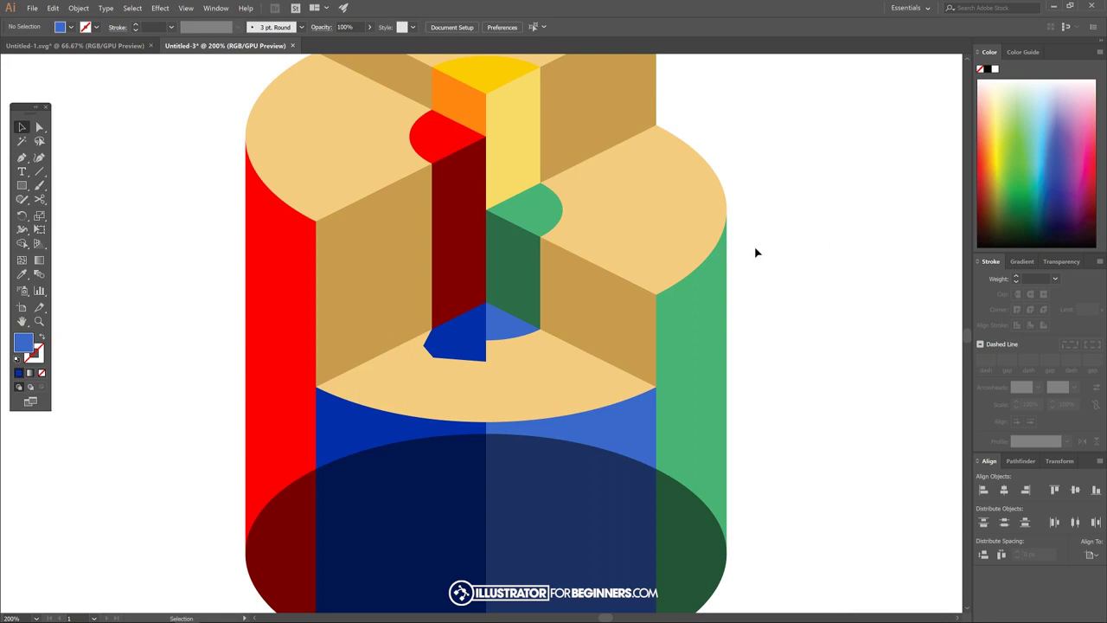
scroll(605, 390, "up", 3)
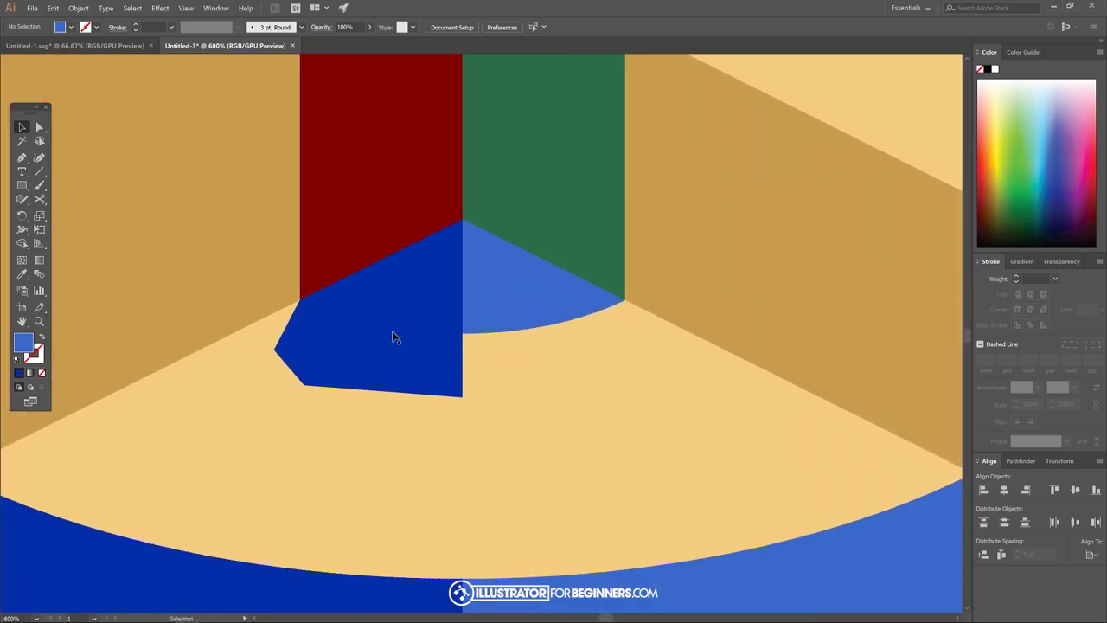
left_click(505, 289)
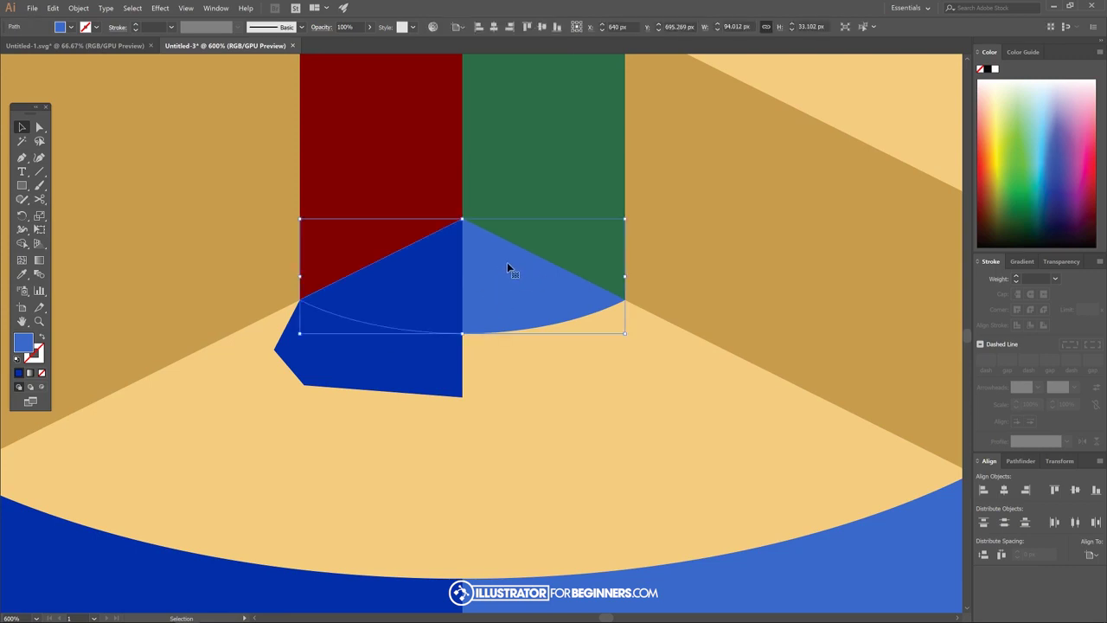
left_click(364, 354, "shift")
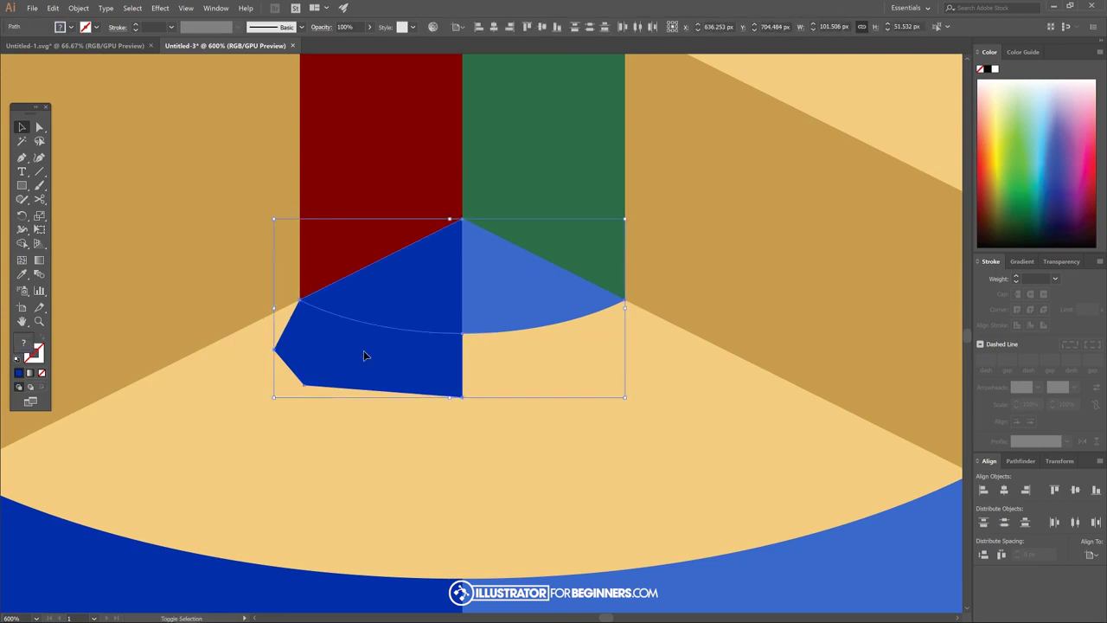
left_click(21, 245)
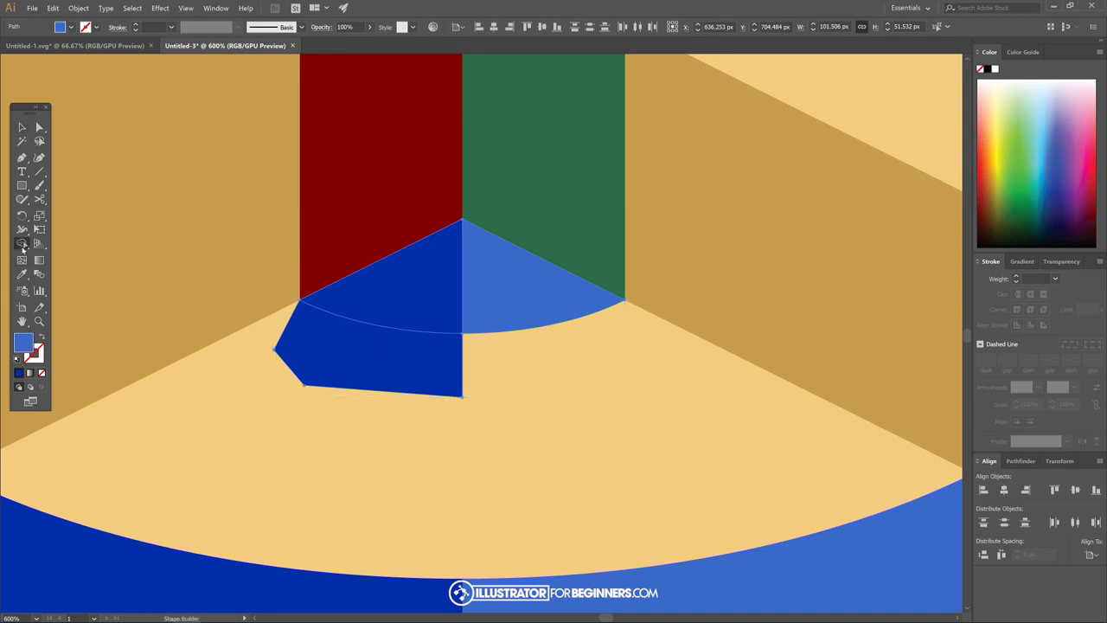
left_click(344, 352, "alt")
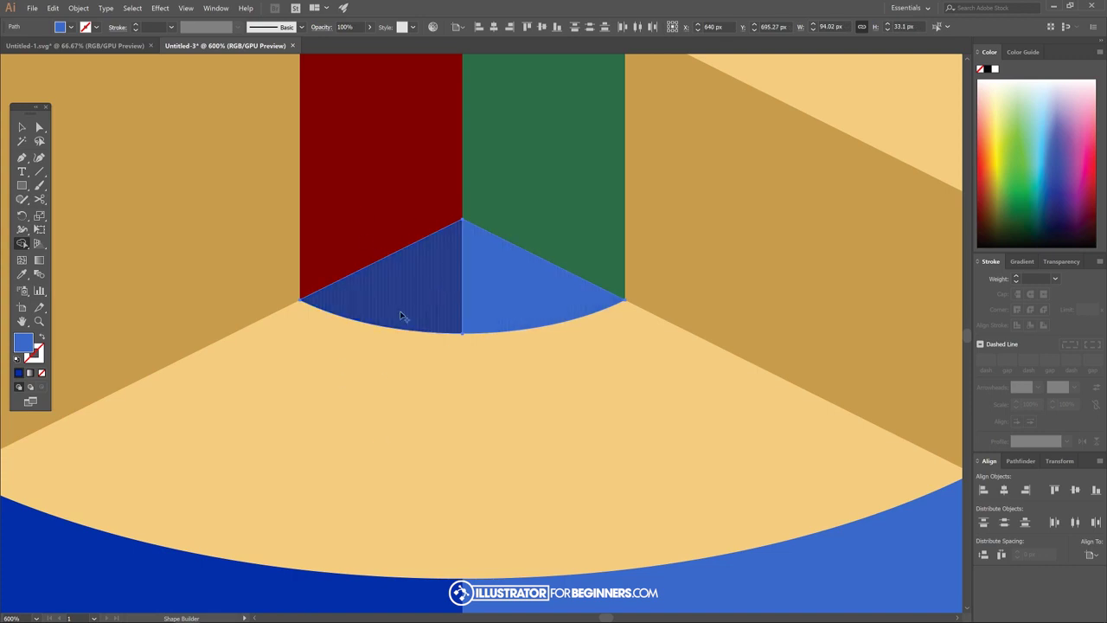
left_click(22, 128)
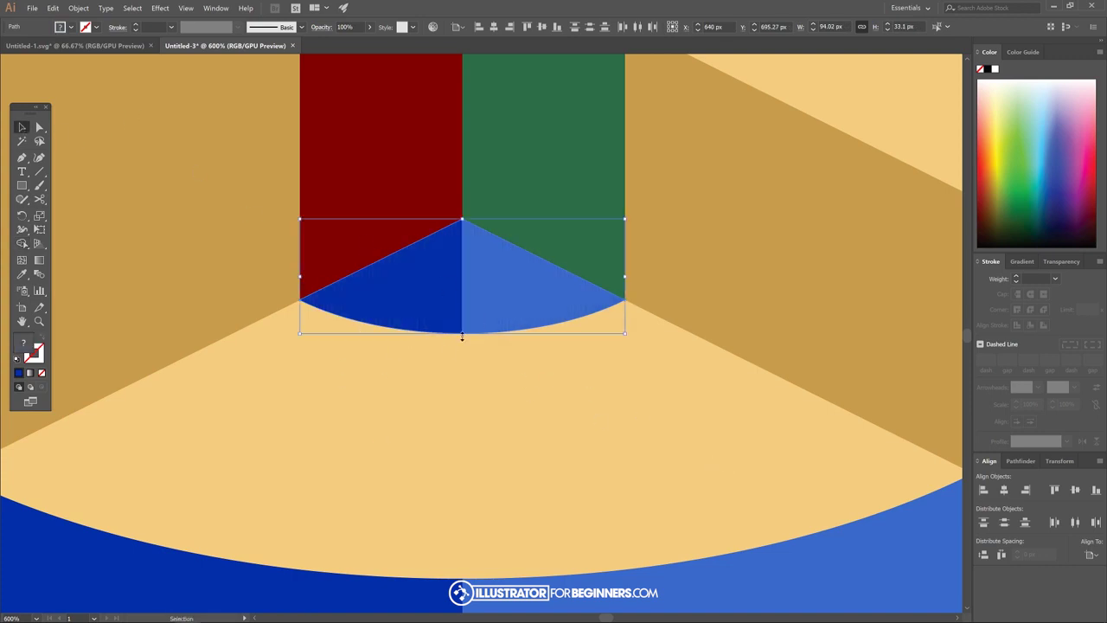
scroll(371, 349, "down", 4)
left_click_drag(682, 417, 726, 311)
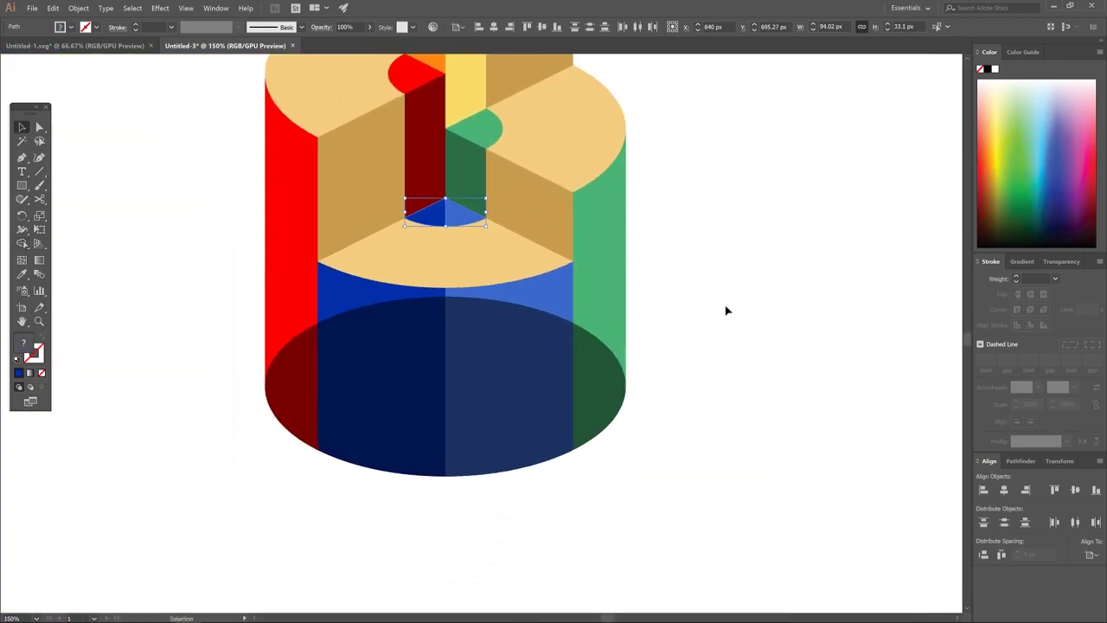
scroll(722, 313, "down", 3)
left_click(669, 325)
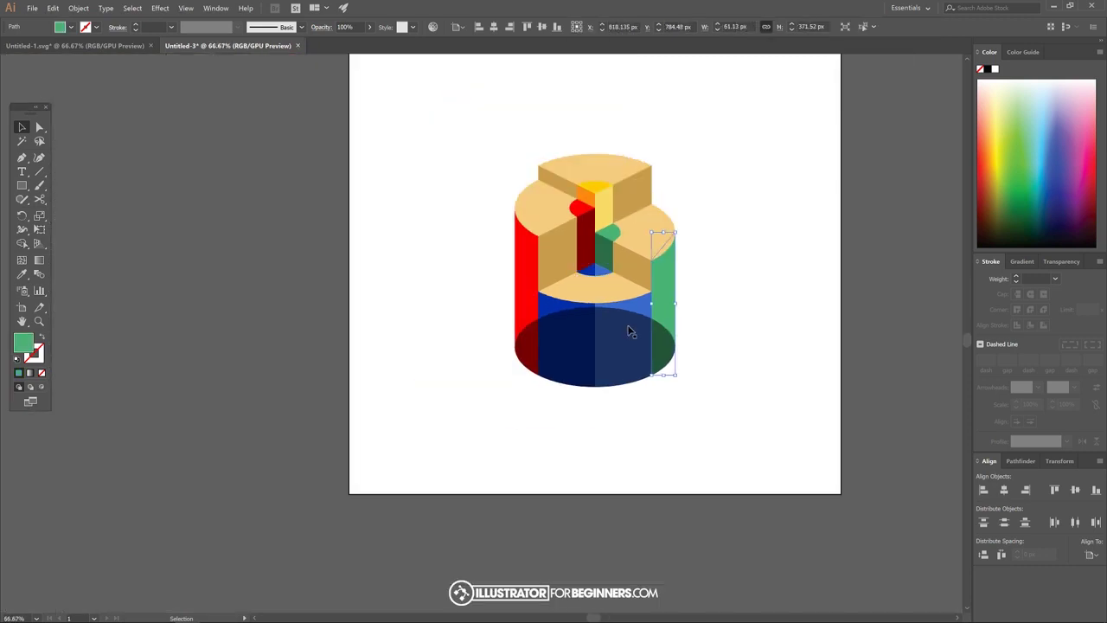
Step: Drag the dark bottom ellipse straight down below the cylinder as a shadow
left_click(735, 318)
left_click_drag(755, 297, 679, 299)
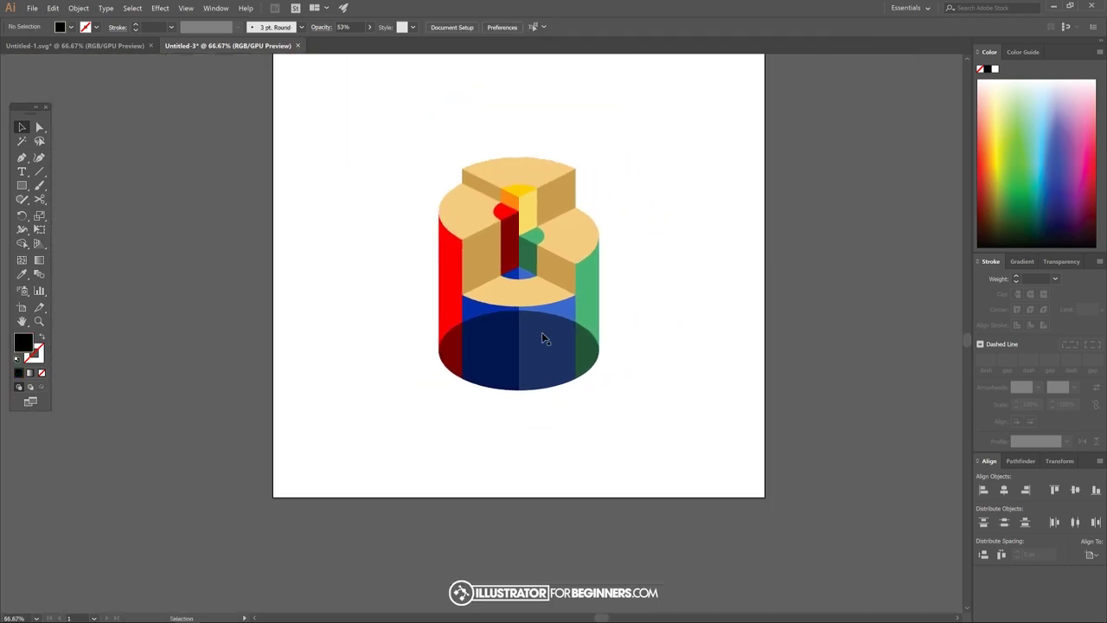
left_click(541, 332)
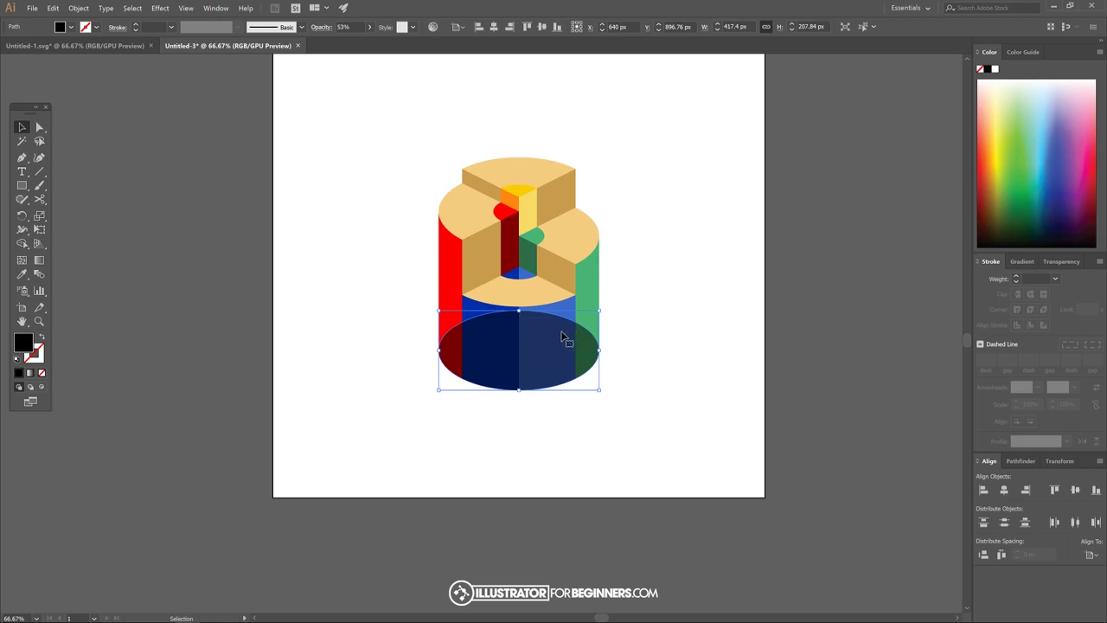
left_click_drag(563, 339, 568, 382)
left_click(637, 422)
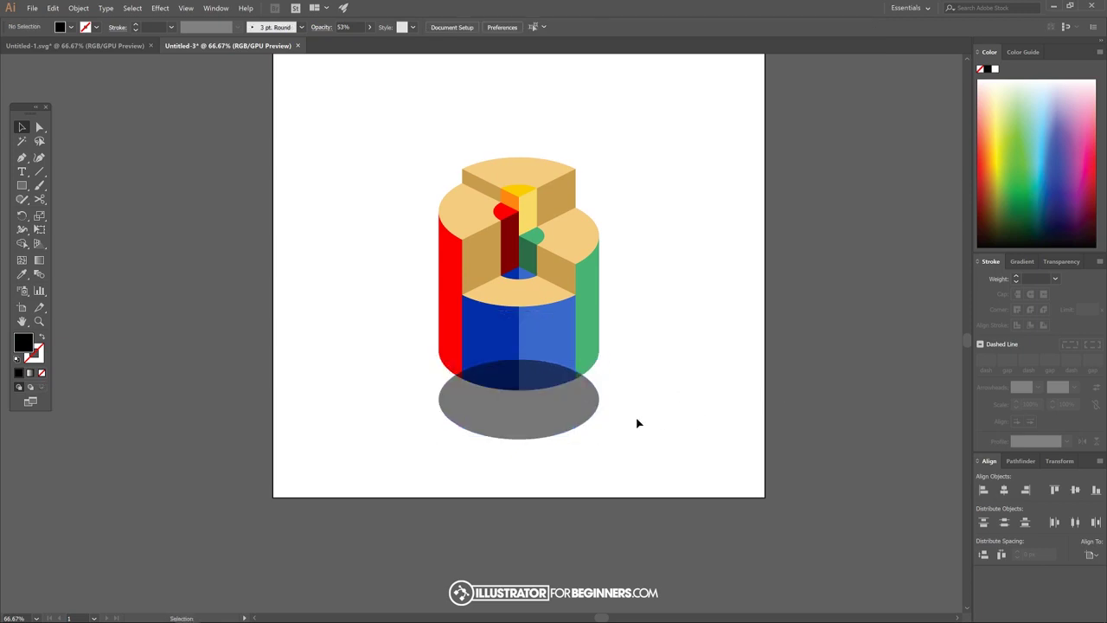
Step: Compare with the reference file and nudge the shadow ellipse slightly higher under the base
left_click(103, 46)
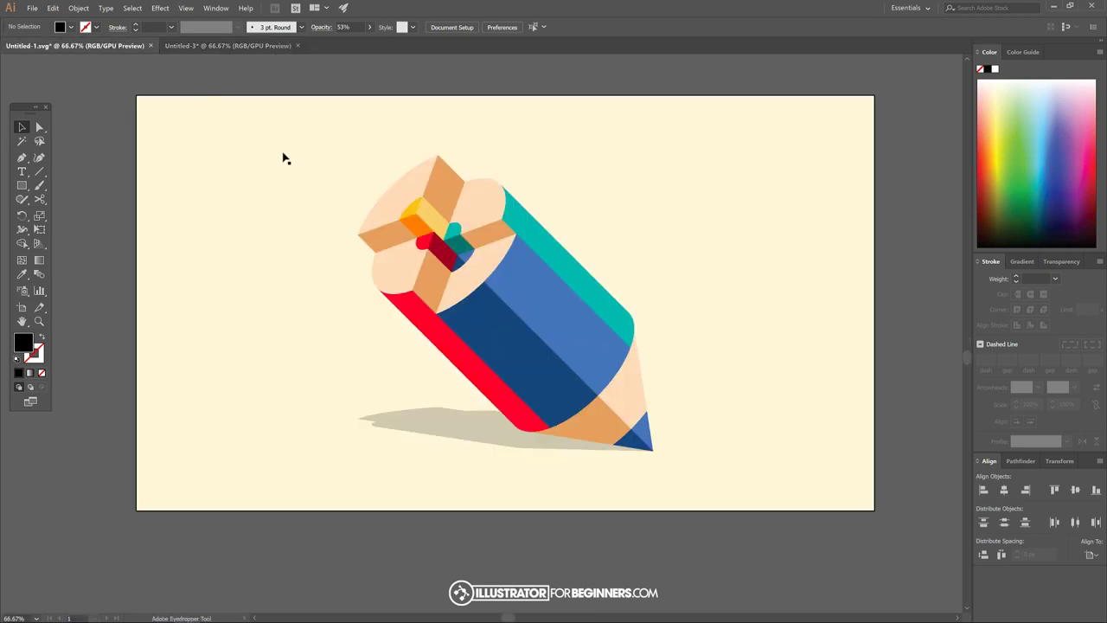
left_click(227, 45)
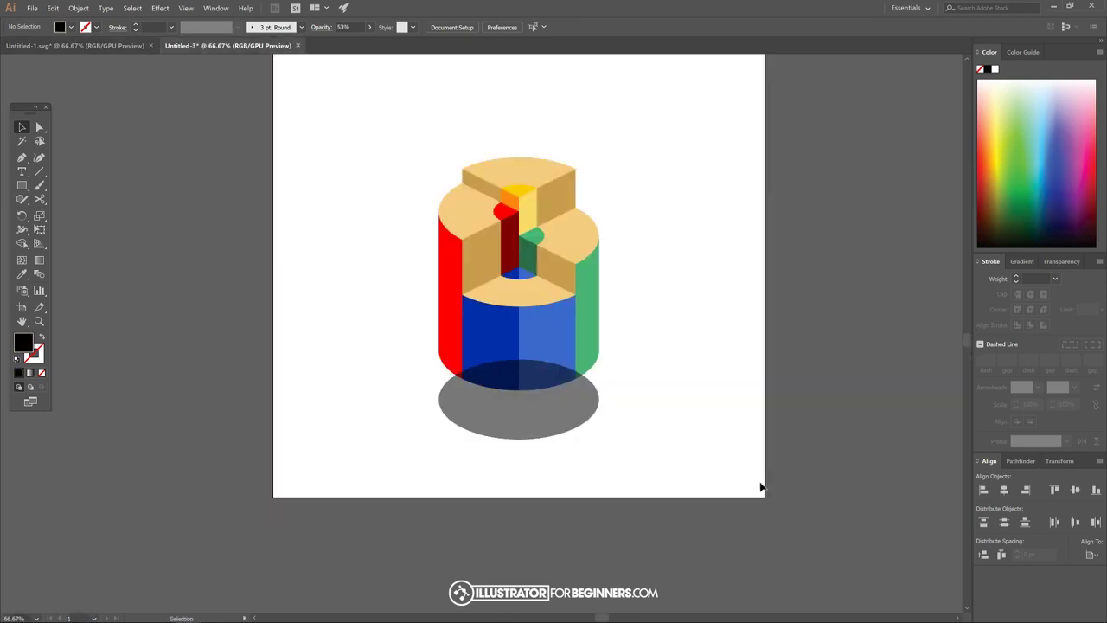
left_click_drag(539, 397, 545, 411)
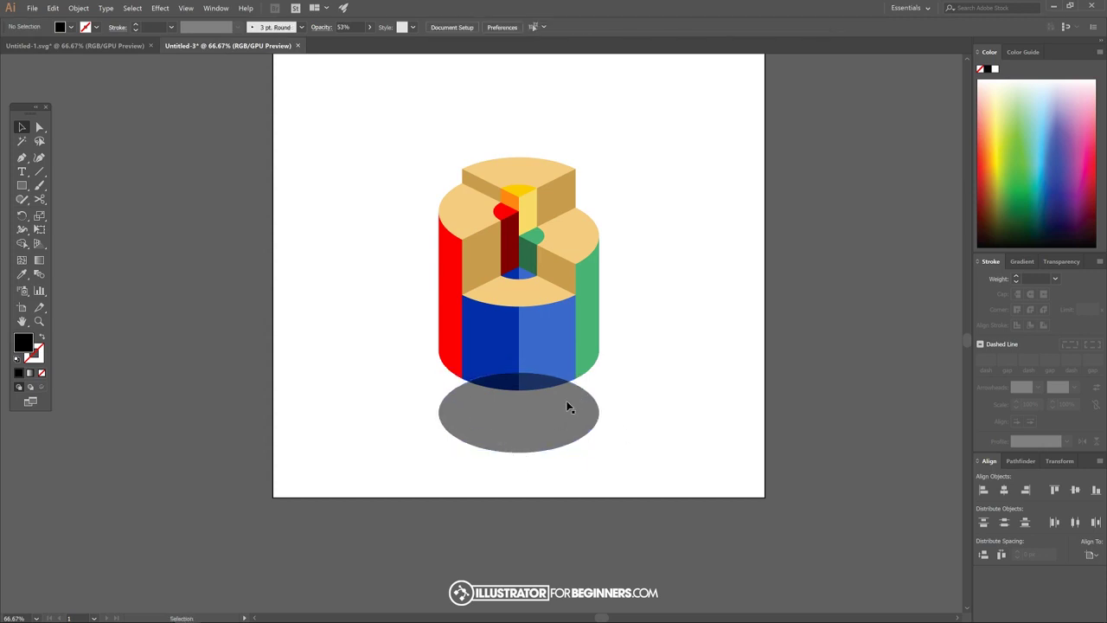
left_click_drag(524, 424, 529, 418)
left_click(659, 418)
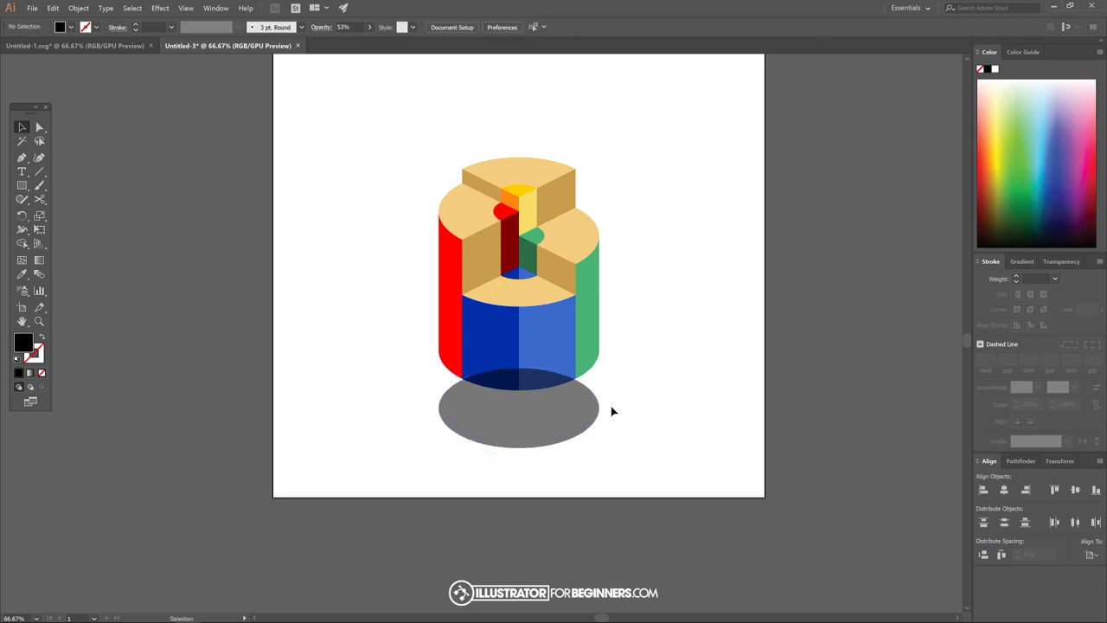
scroll(570, 448, "up", 2)
left_click(497, 367)
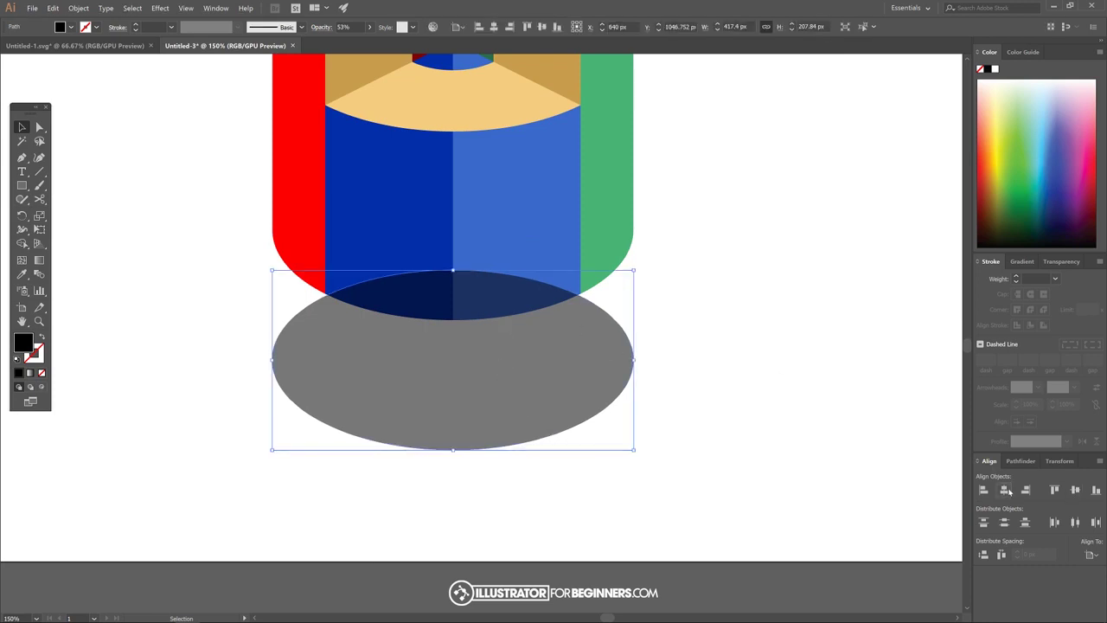
Step: Pen a new path from the shadow ellipse's bottom up to the red panel's curved edge
left_click(843, 351)
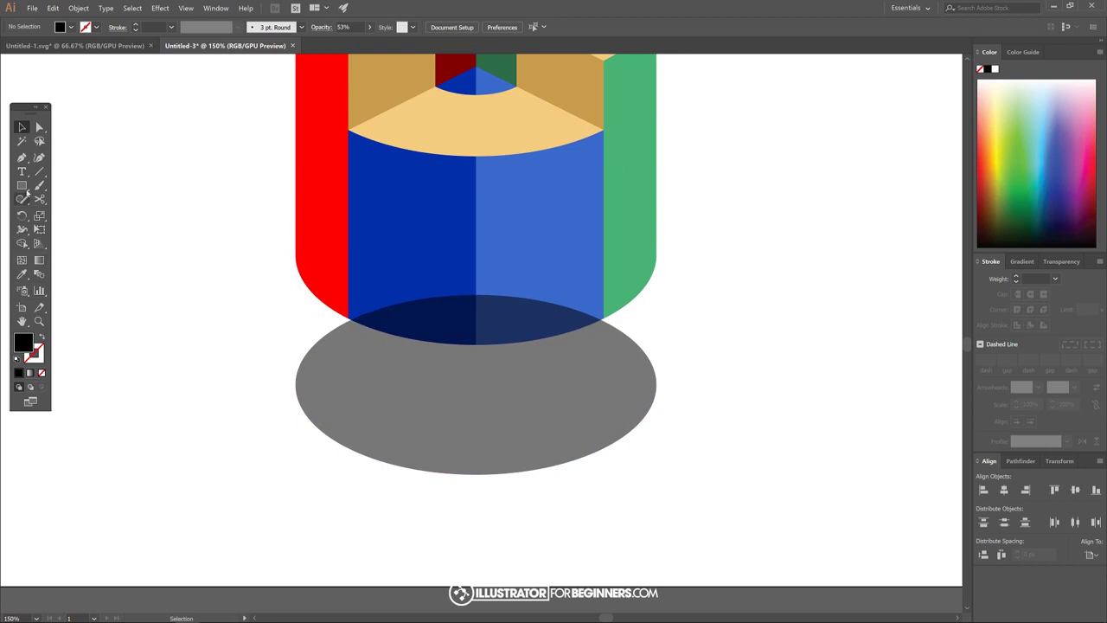
left_click(22, 157)
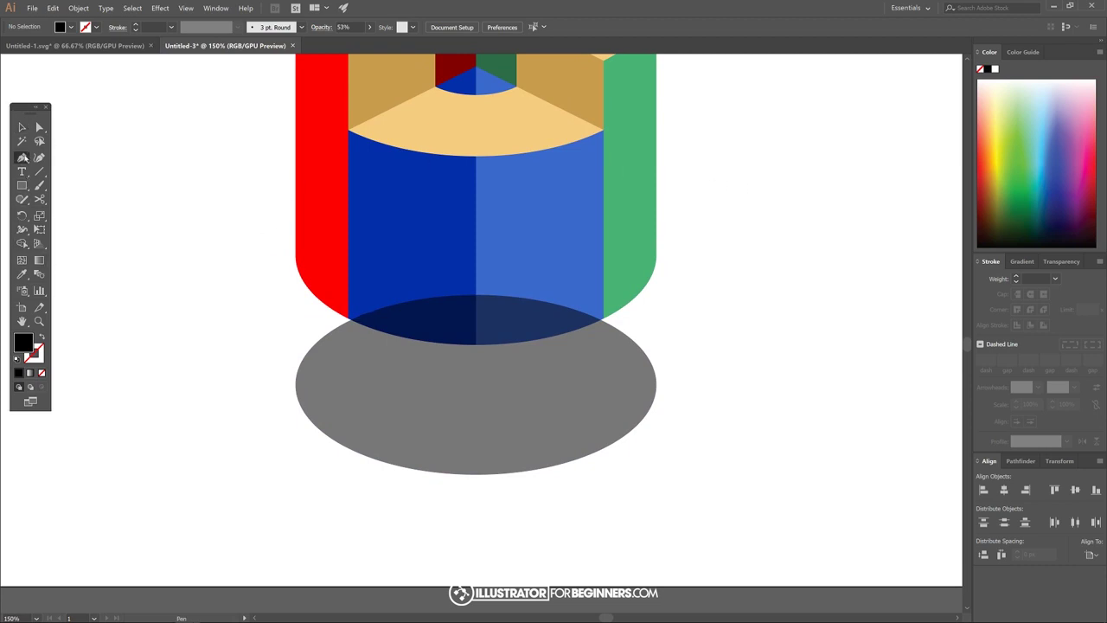
left_click(475, 474)
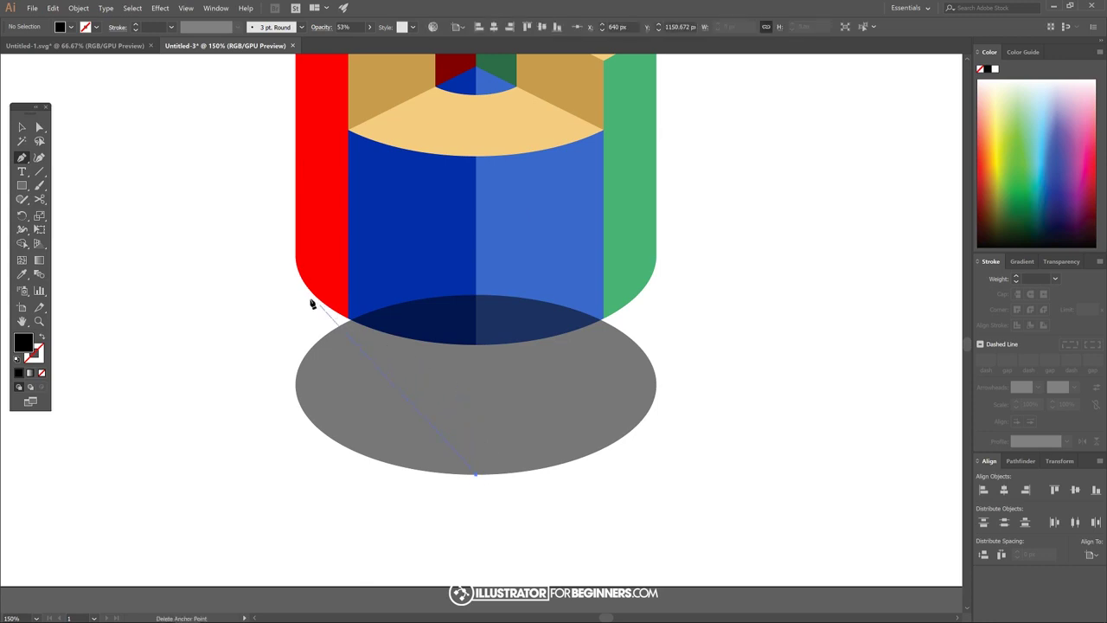
scroll(290, 257, "up", 4)
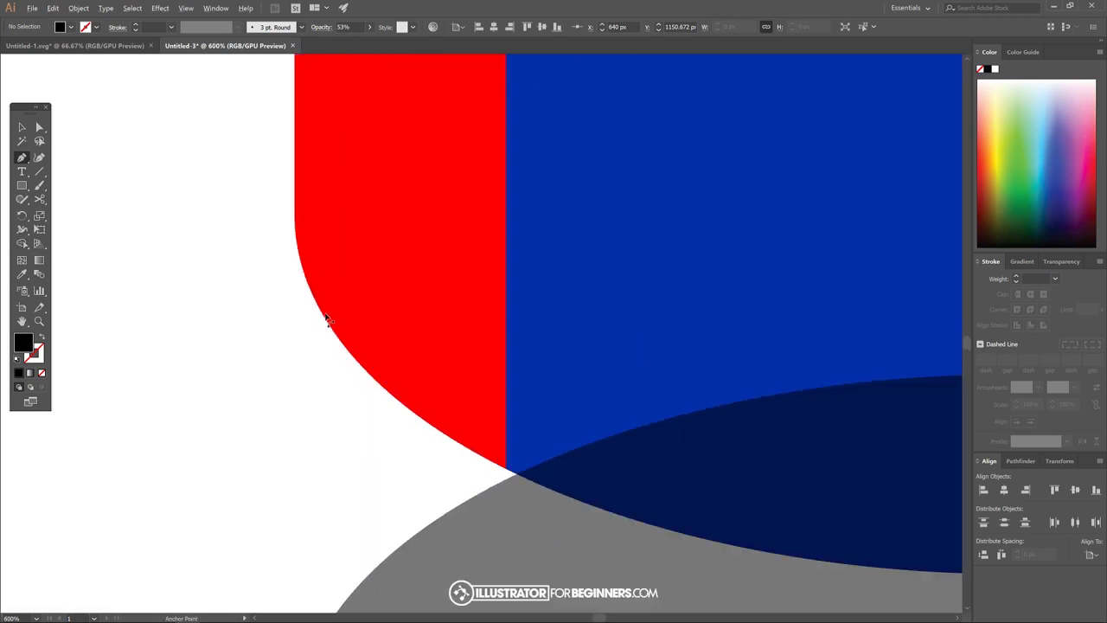
scroll(332, 367, "up", 1)
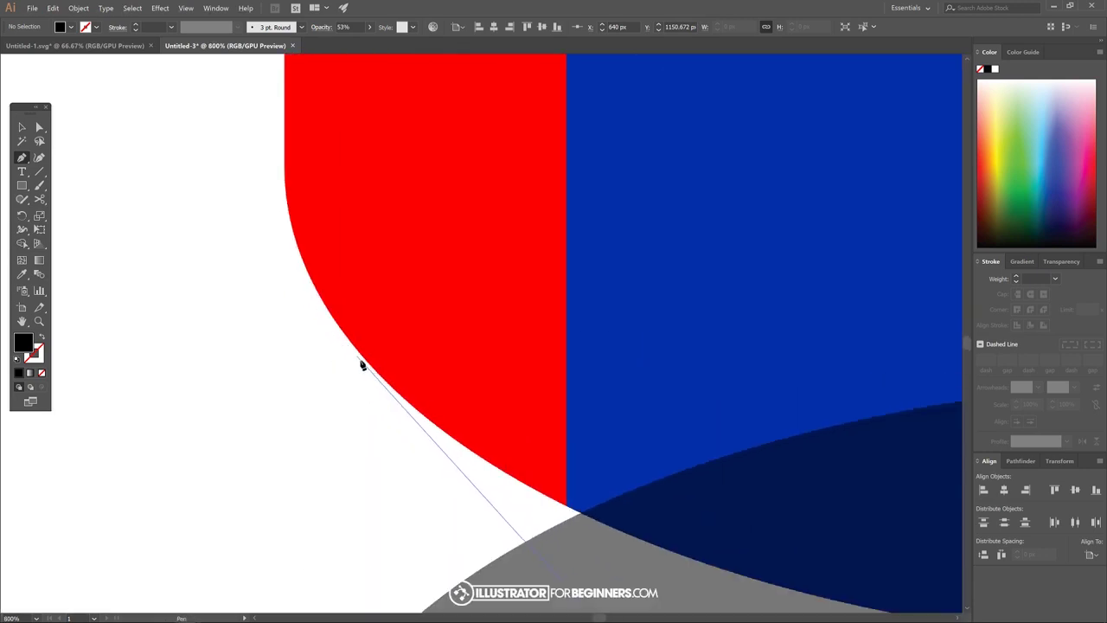
left_click(403, 400)
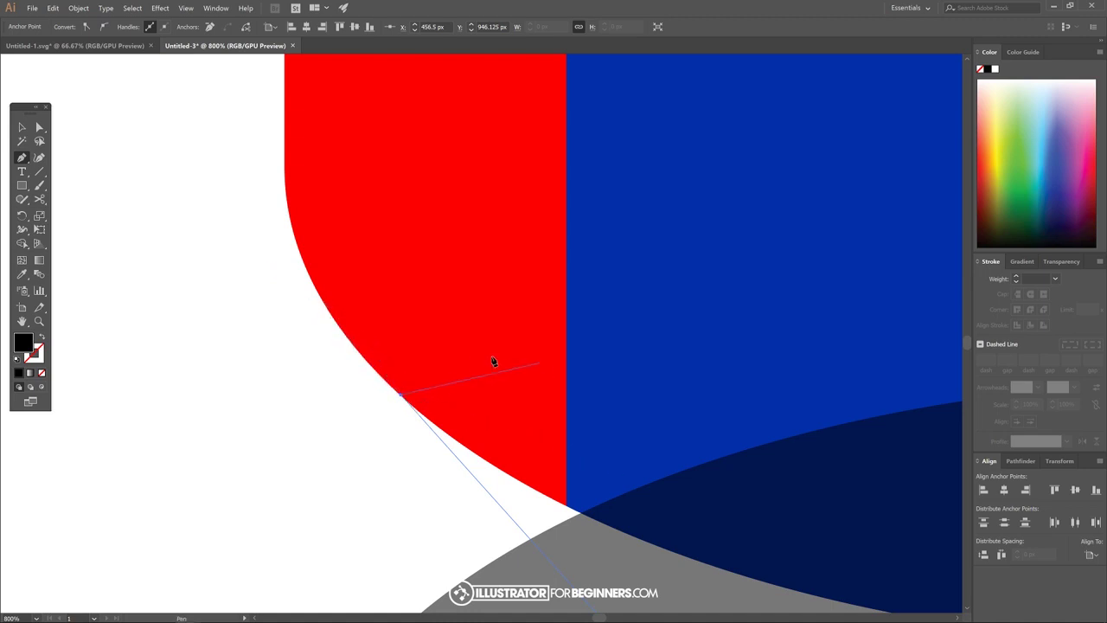
Step: Close the triangle for the left half of the pencil tip below the cylinder
scroll(432, 406, "up", 5)
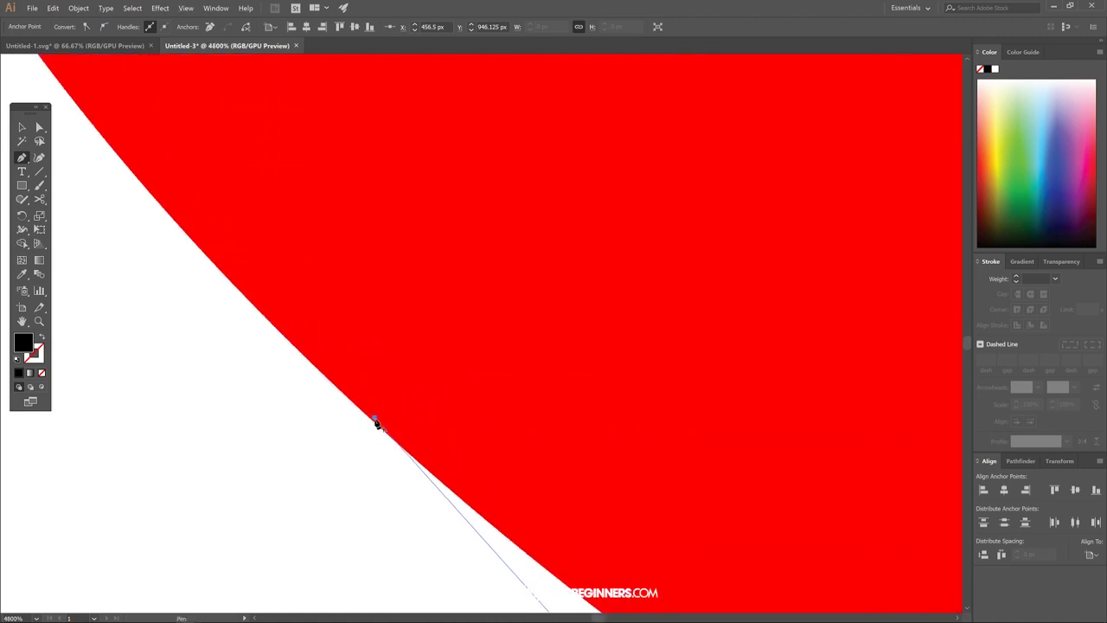
scroll(375, 424, "down", 10)
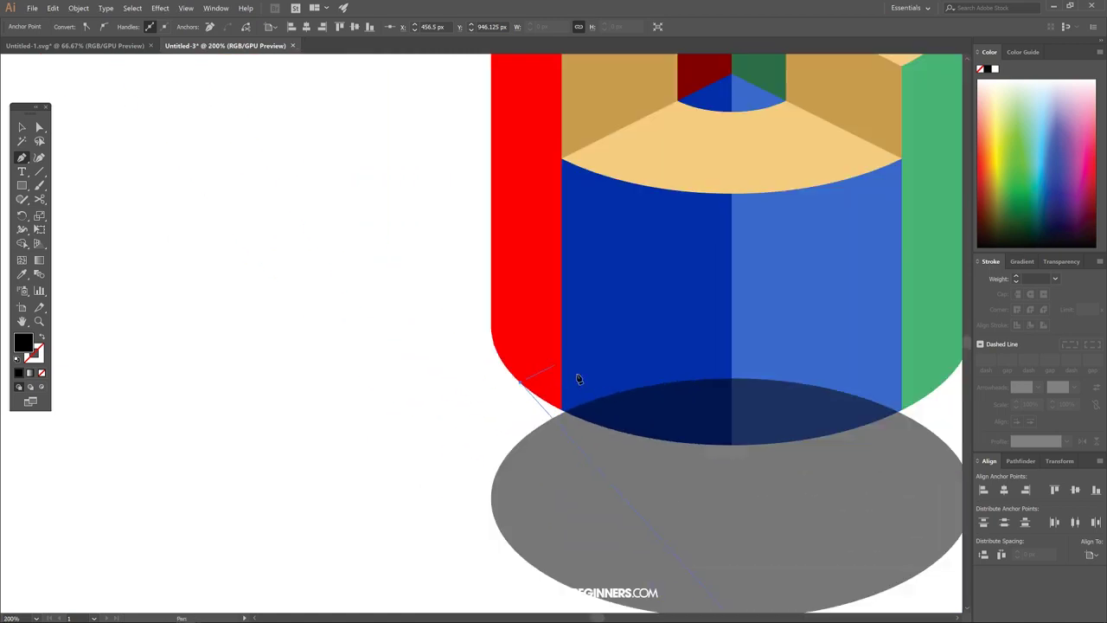
left_click(732, 446)
Step: Fill the new tip triangle with the tan side-face wood colour using the Eyedropper
left_click_drag(778, 503, 683, 393)
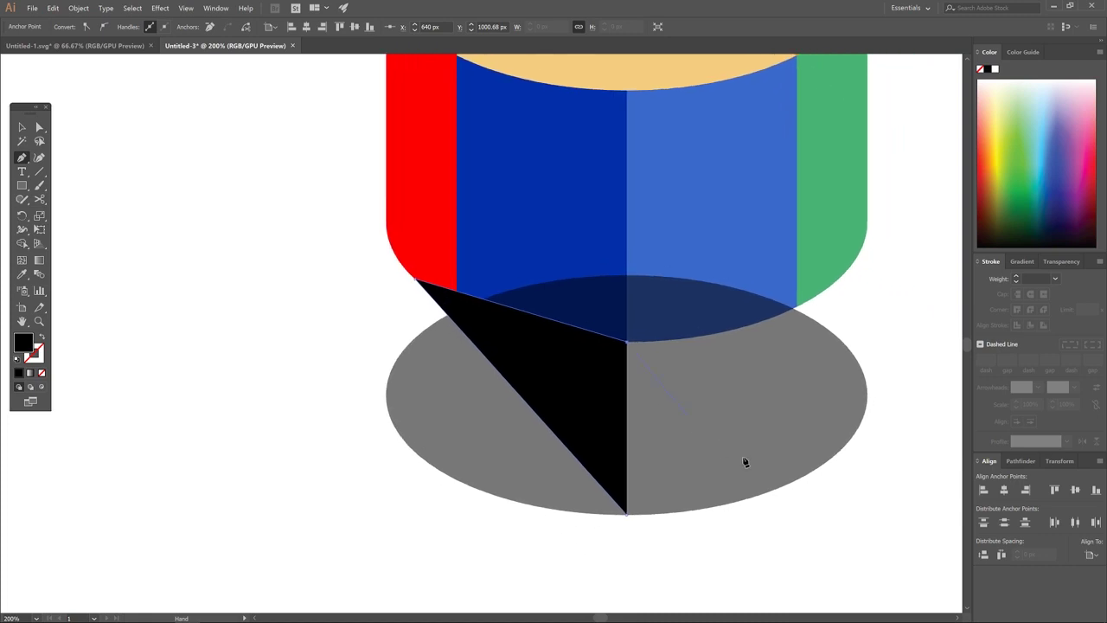
mouse_move(741, 459)
left_mouse_down()
mouse_move(620, 413)
mouse_move(657, 503)
left_mouse_up()
mouse_move(530, 498)
left_mouse_down()
mouse_move(467, 396)
mouse_move(605, 492)
mouse_move(528, 457)
left_mouse_up()
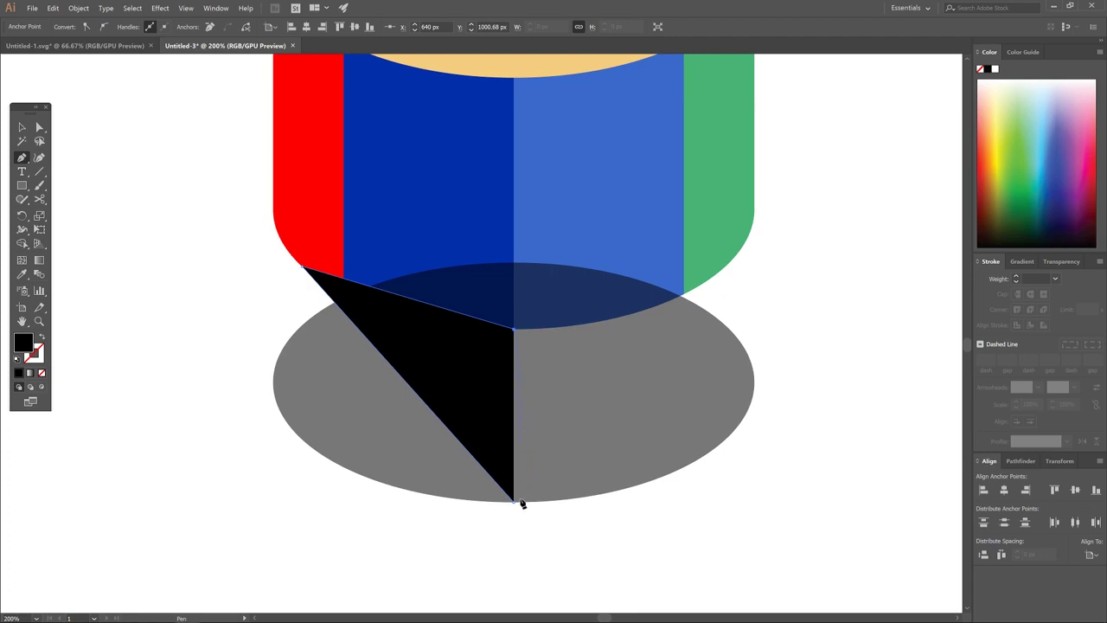
scroll(550, 428, "up", 2)
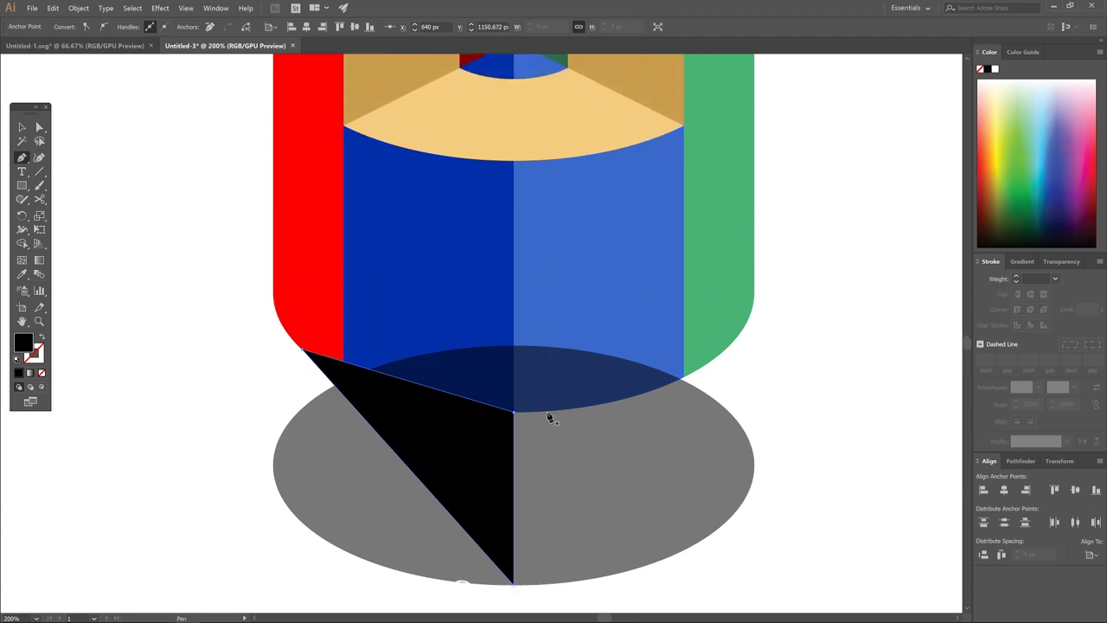
scroll(534, 415, "down", 1)
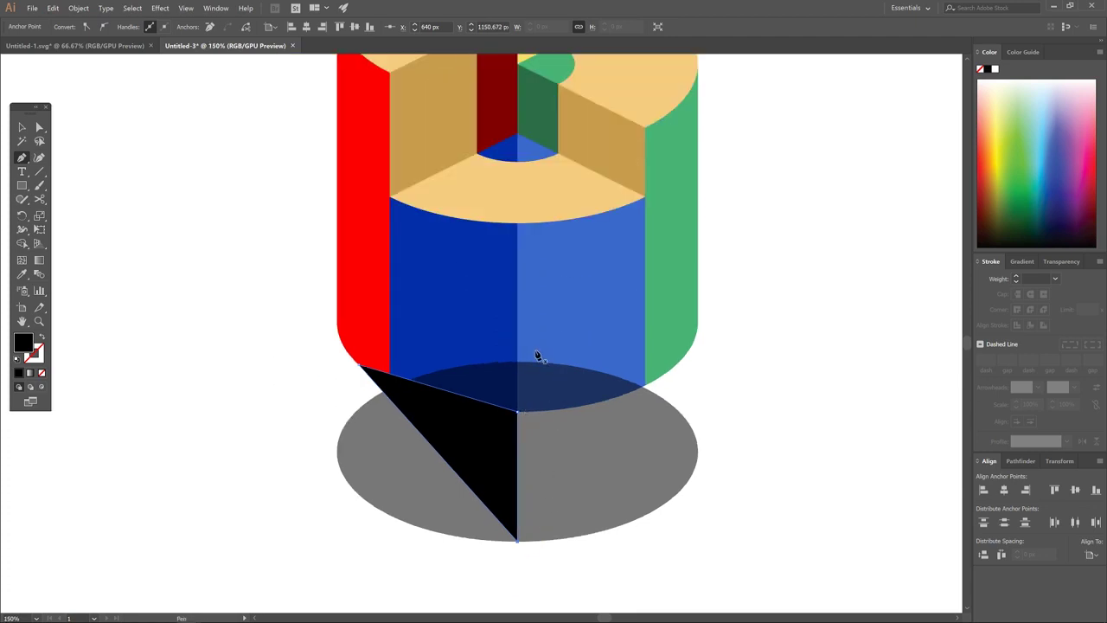
scroll(536, 354, "up", 1)
left_click_drag(513, 339, 509, 323)
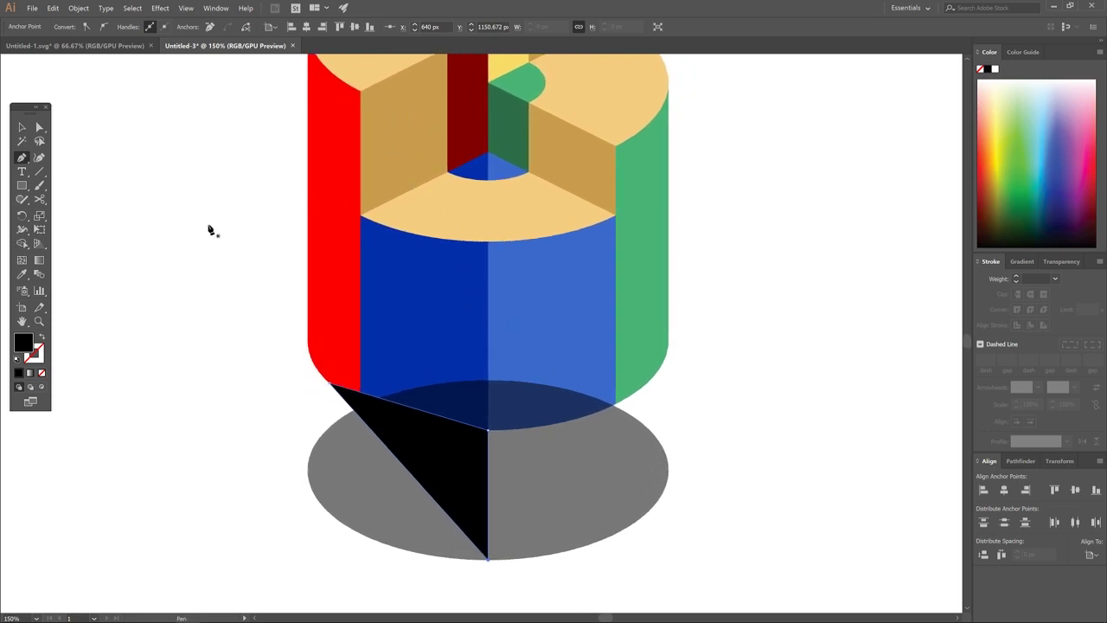
left_click(22, 274)
left_click(405, 115)
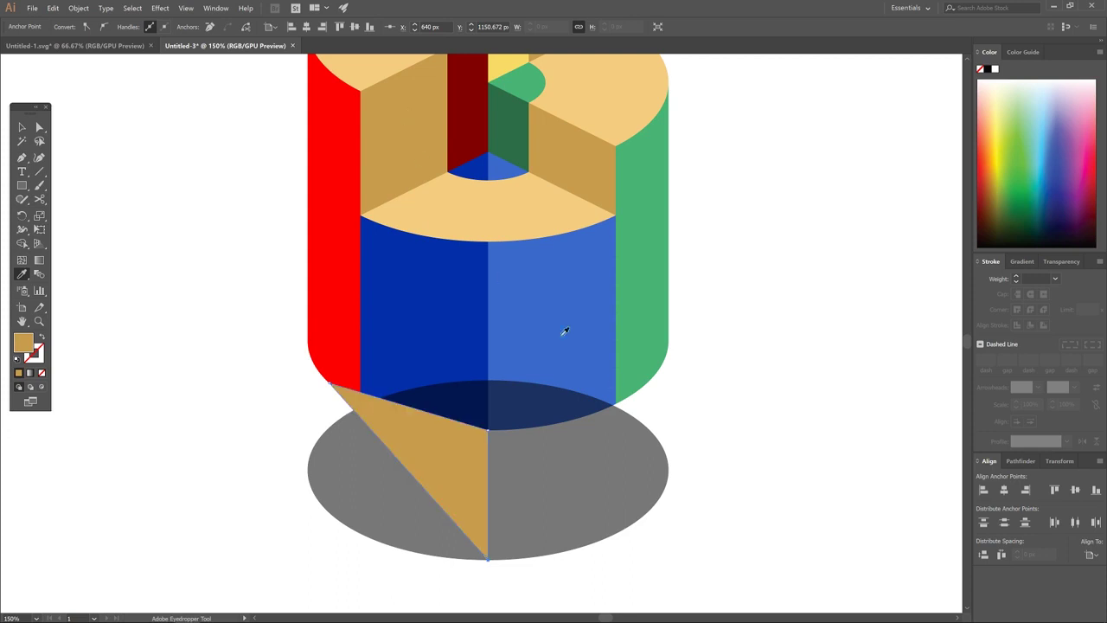
Step: Duplicate the tan triangle to the right and reflect it to mirror the left half
left_click(22, 128)
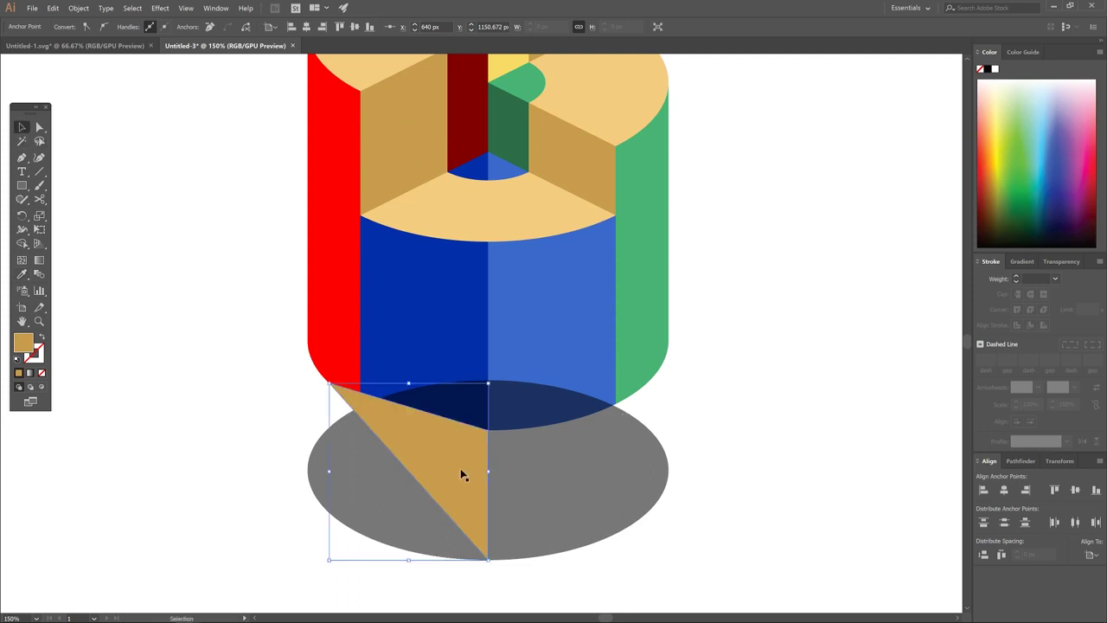
left_click_drag(454, 470, 785, 495)
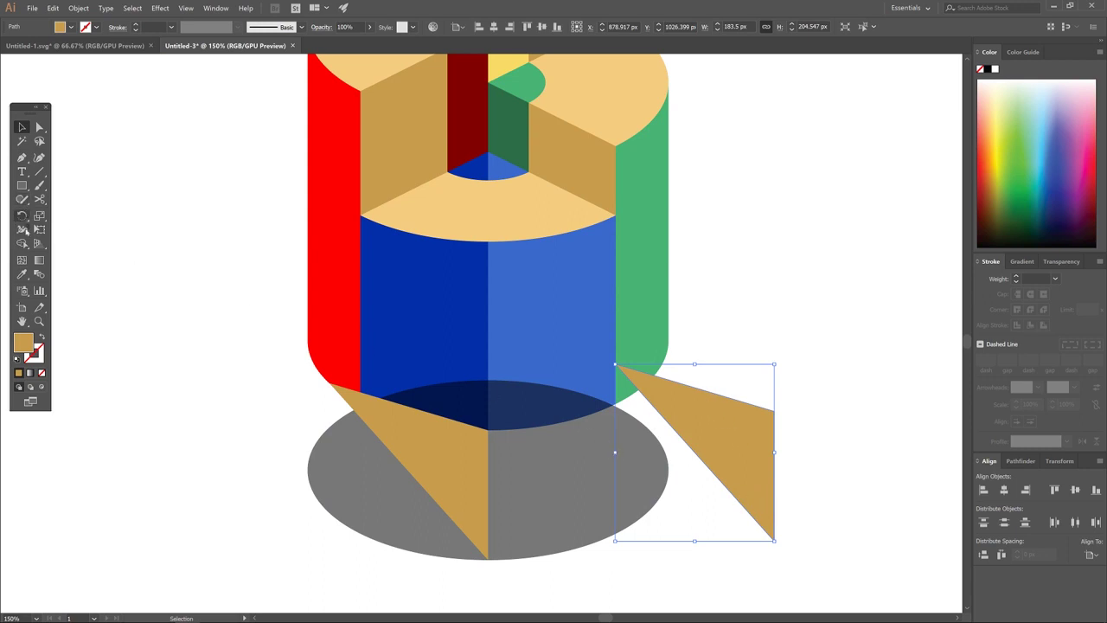
left_click(22, 216)
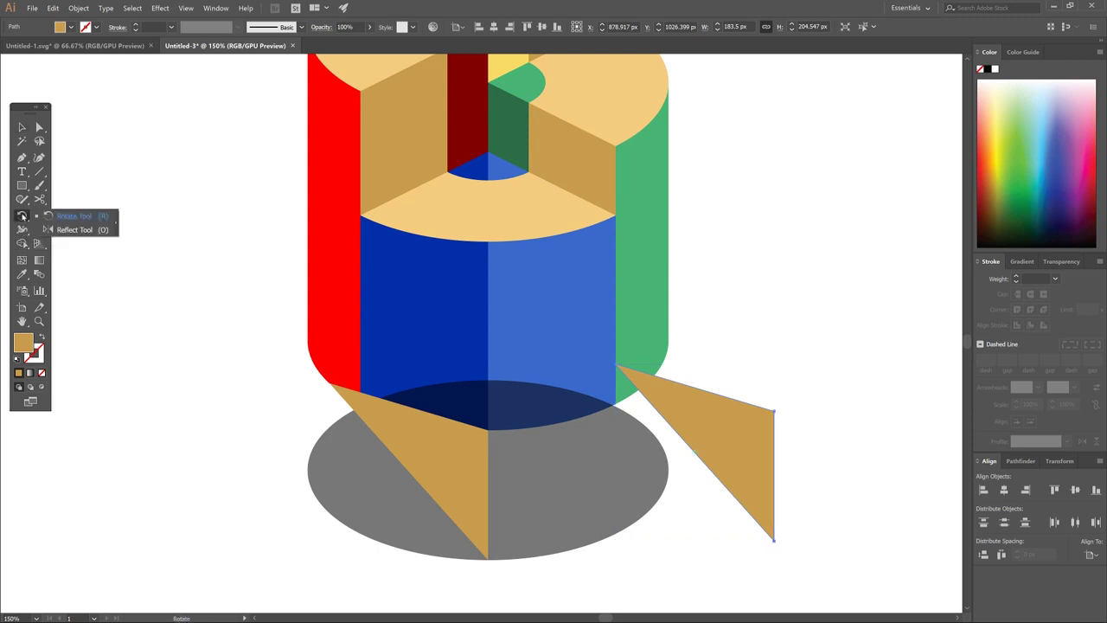
left_click(75, 230)
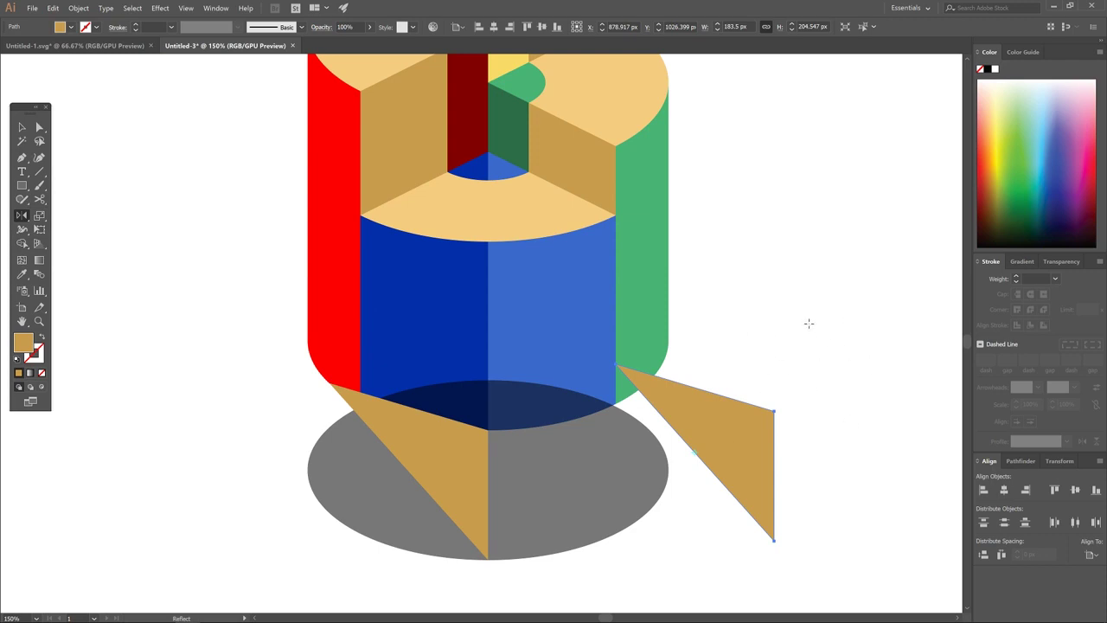
left_click_drag(809, 324, 619, 397)
Step: Give the mirrored triangle the light tan top-face colour with the Eyedropper
scroll(783, 413, "up", 2)
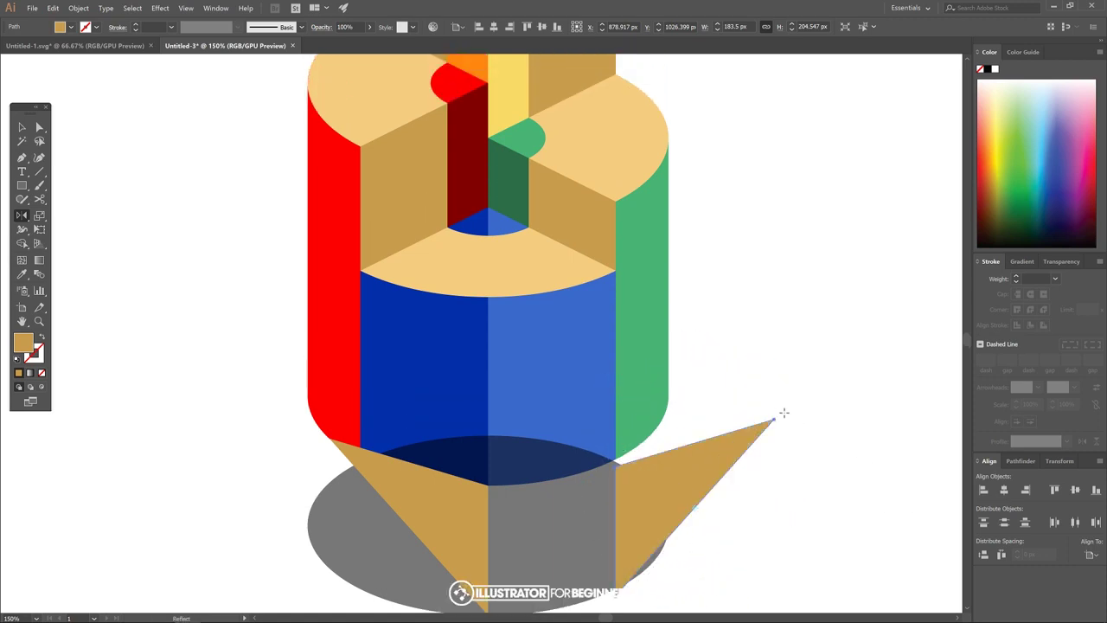
scroll(783, 412, "down", 1)
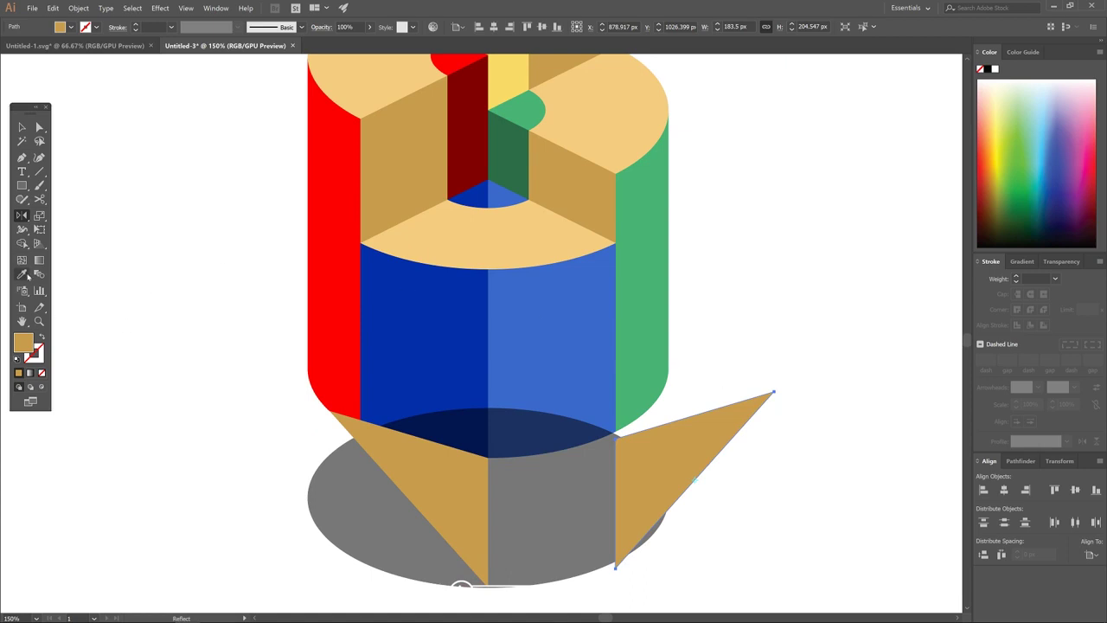
key("i")
left_click(606, 92)
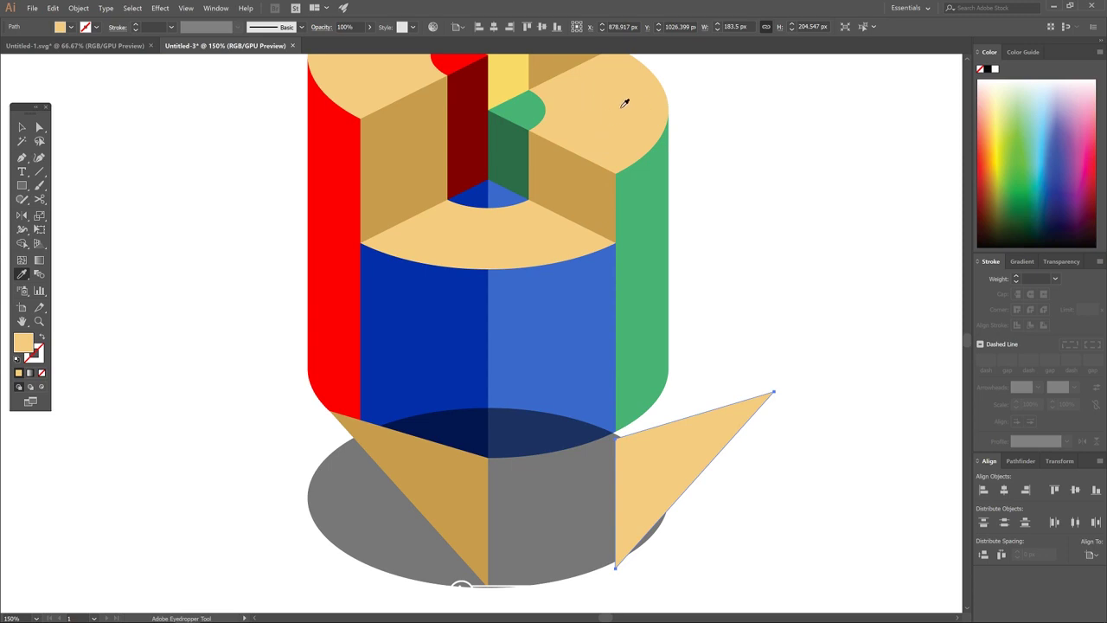
left_click(22, 127)
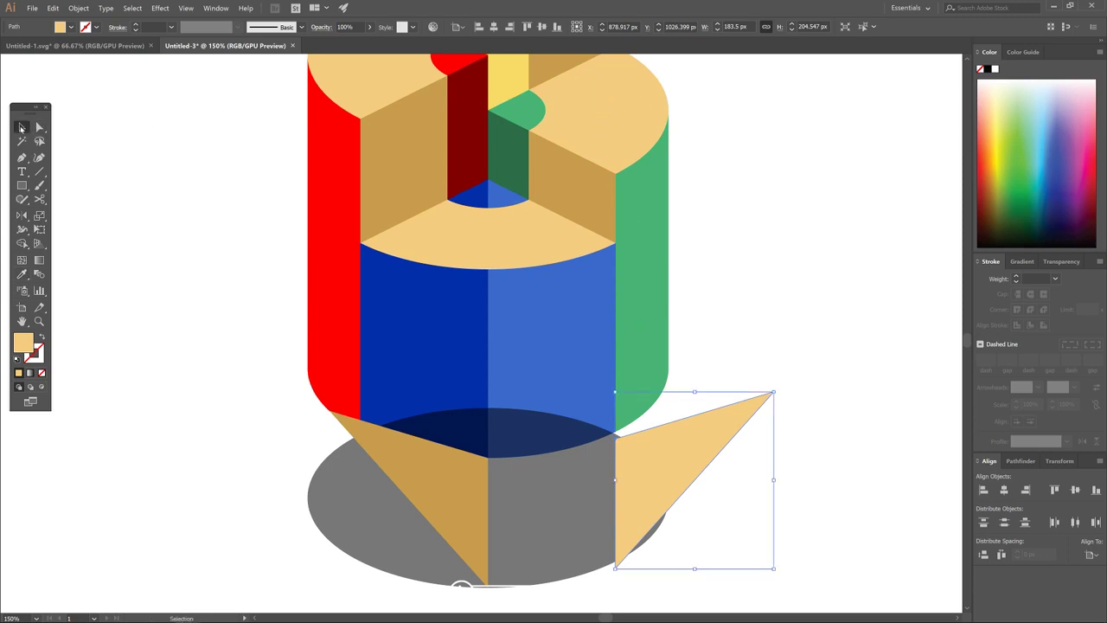
Step: Slide the light tan triangle against the dark half, then drag the grey ellipse below the tip
key("a")
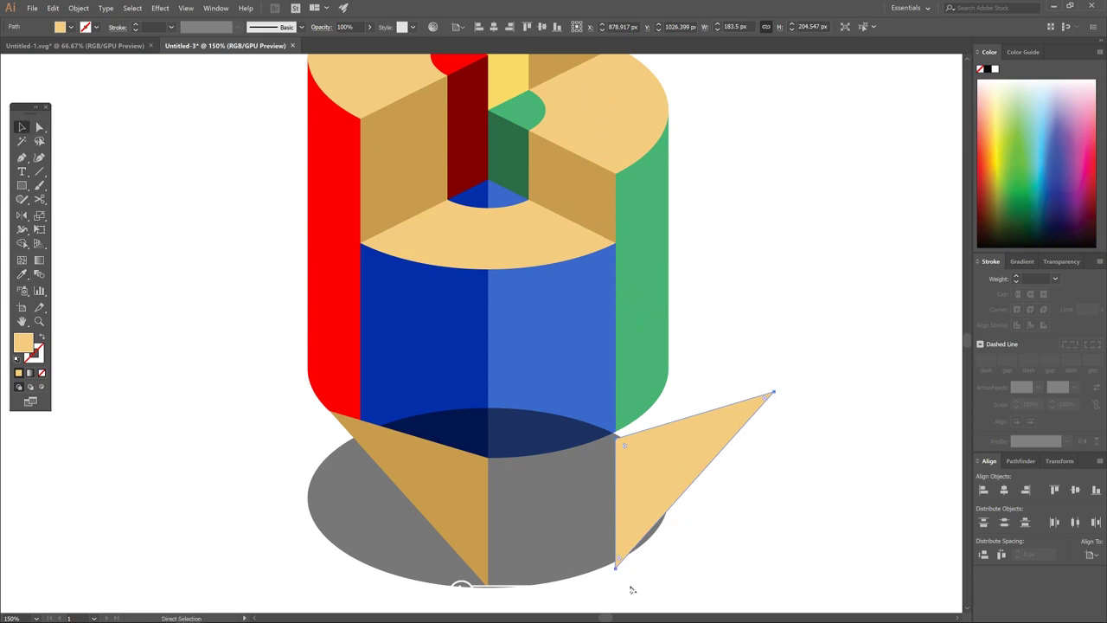
left_click_drag(617, 570, 489, 585)
scroll(491, 548, "down", 2)
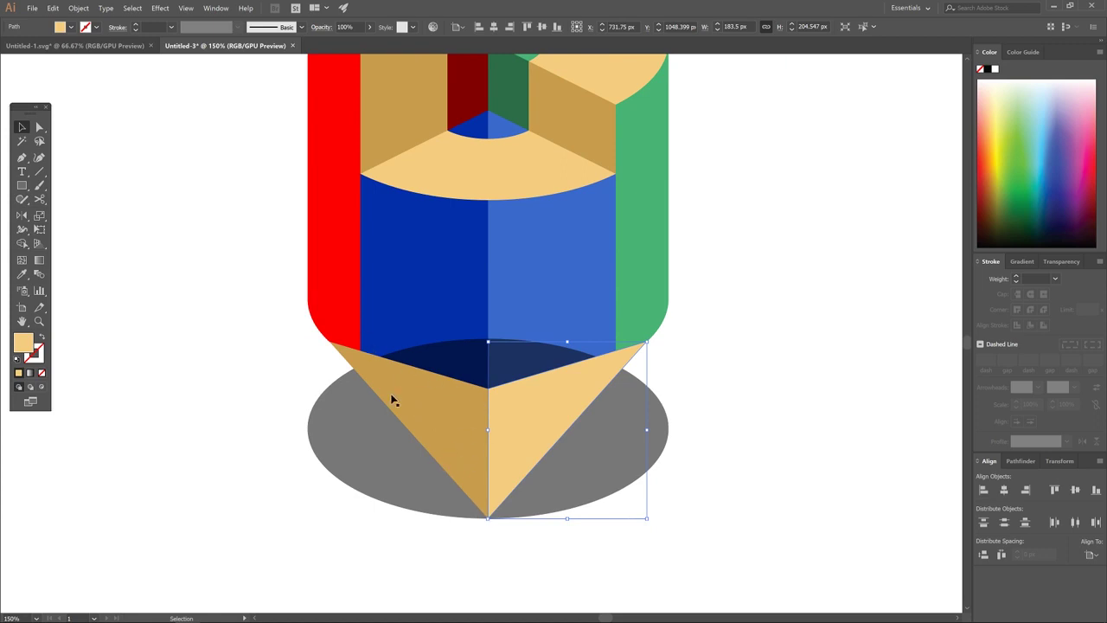
scroll(673, 420, "down", 2)
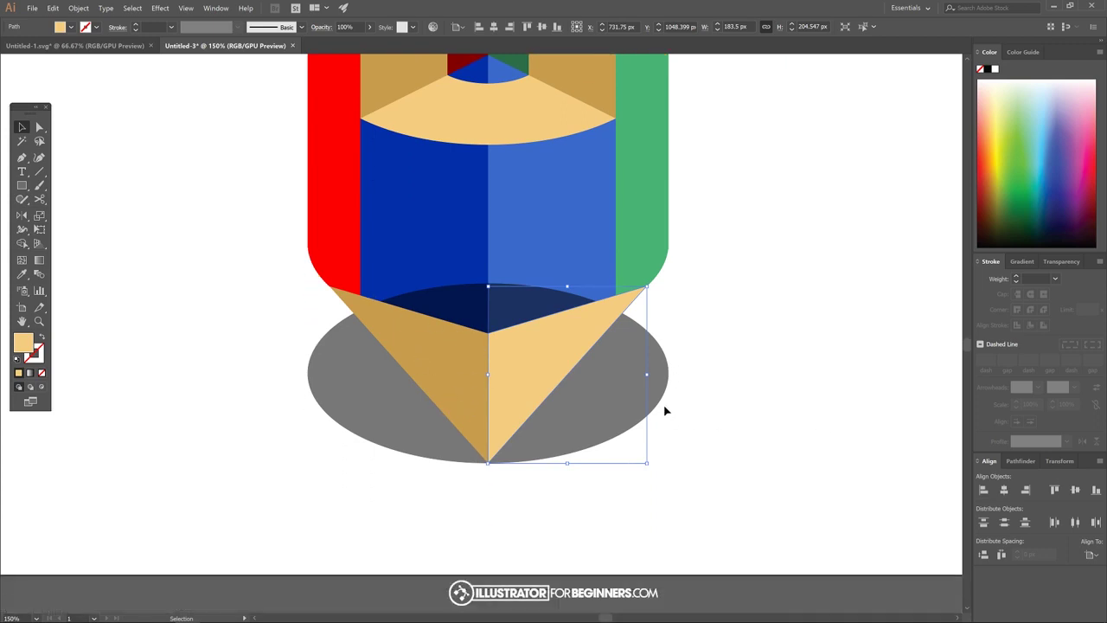
left_click(623, 331)
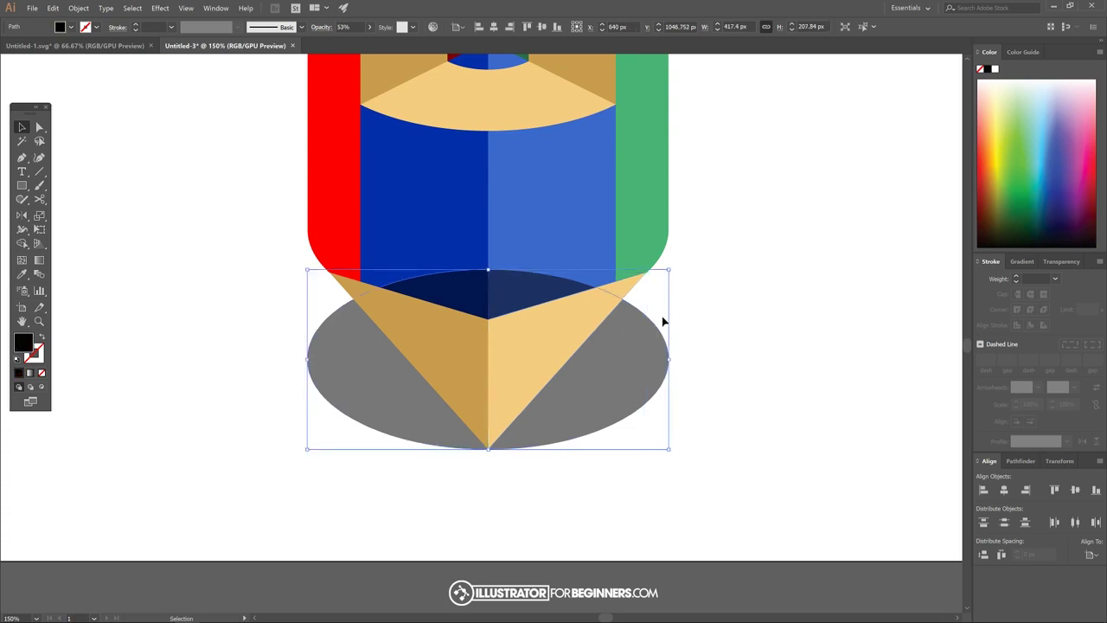
left_click_drag(659, 329, 635, 553)
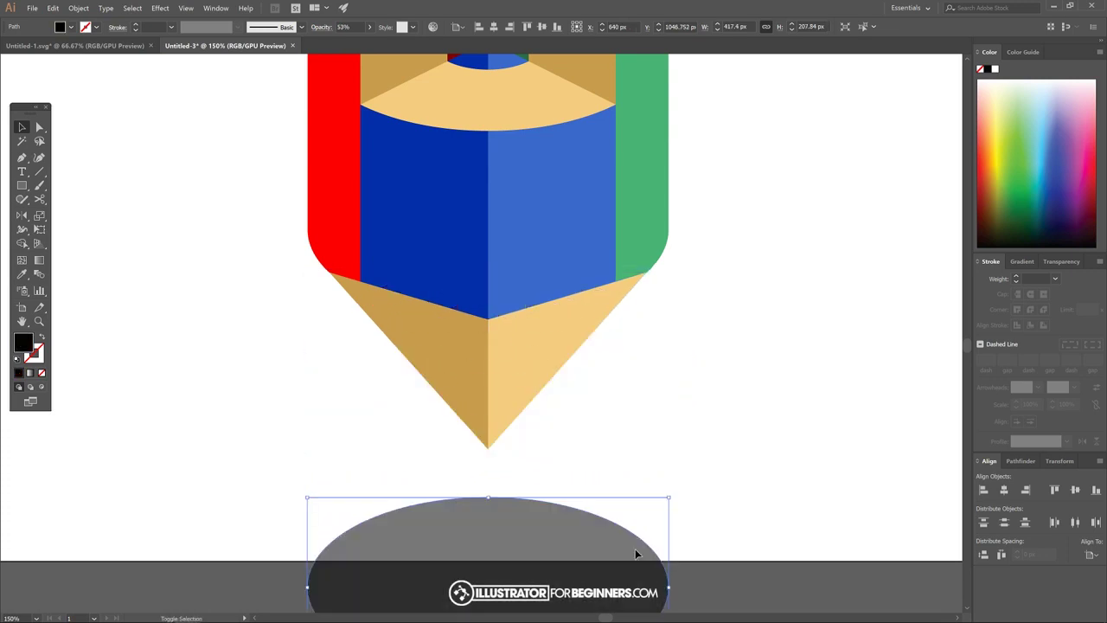
Step: Send the dark tan left tip triangle behind the blue pencil body
left_click(121, 46)
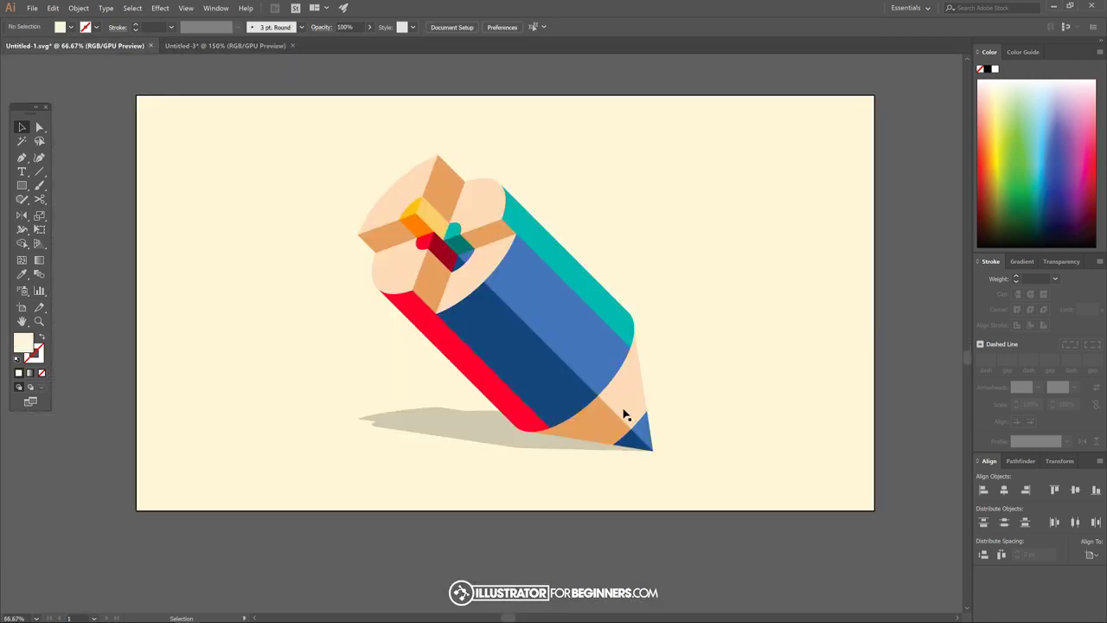
left_click(233, 46)
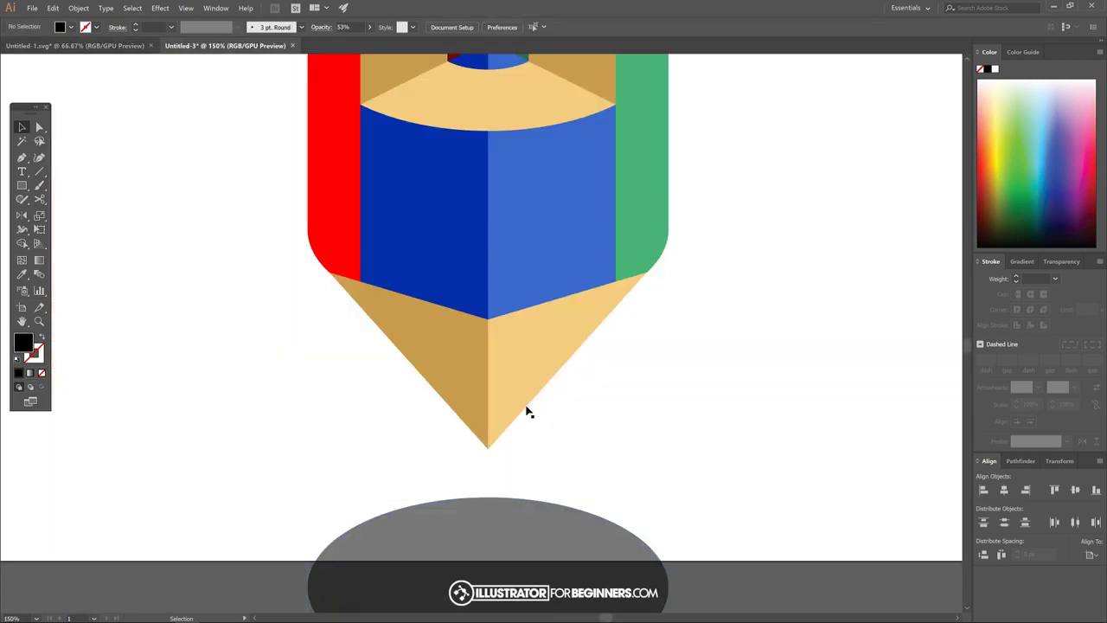
left_click(438, 358)
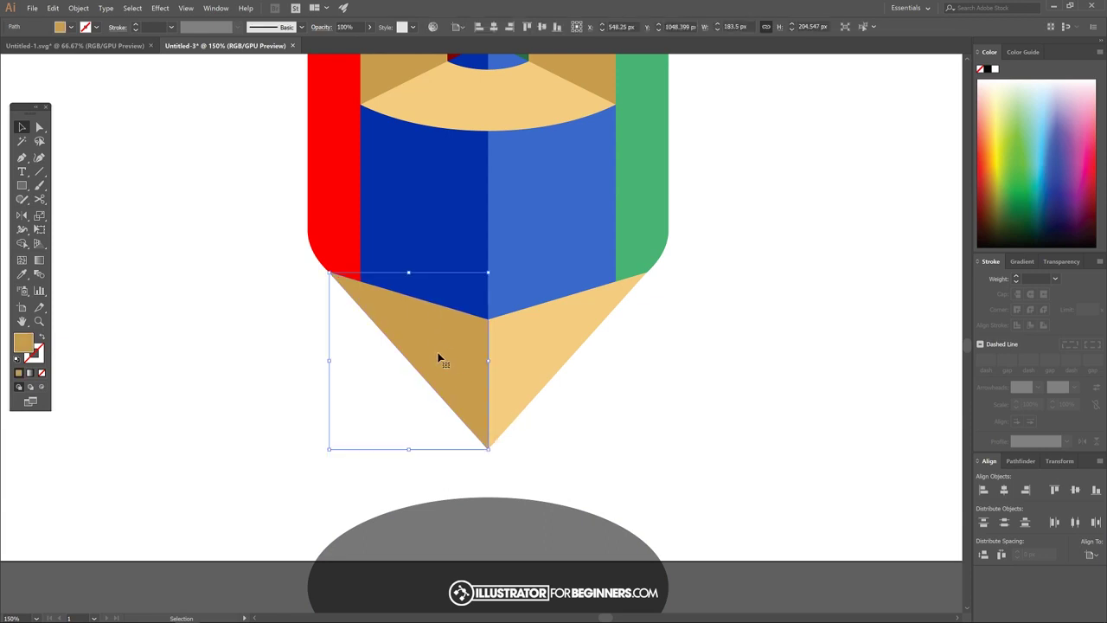
right_click(443, 340)
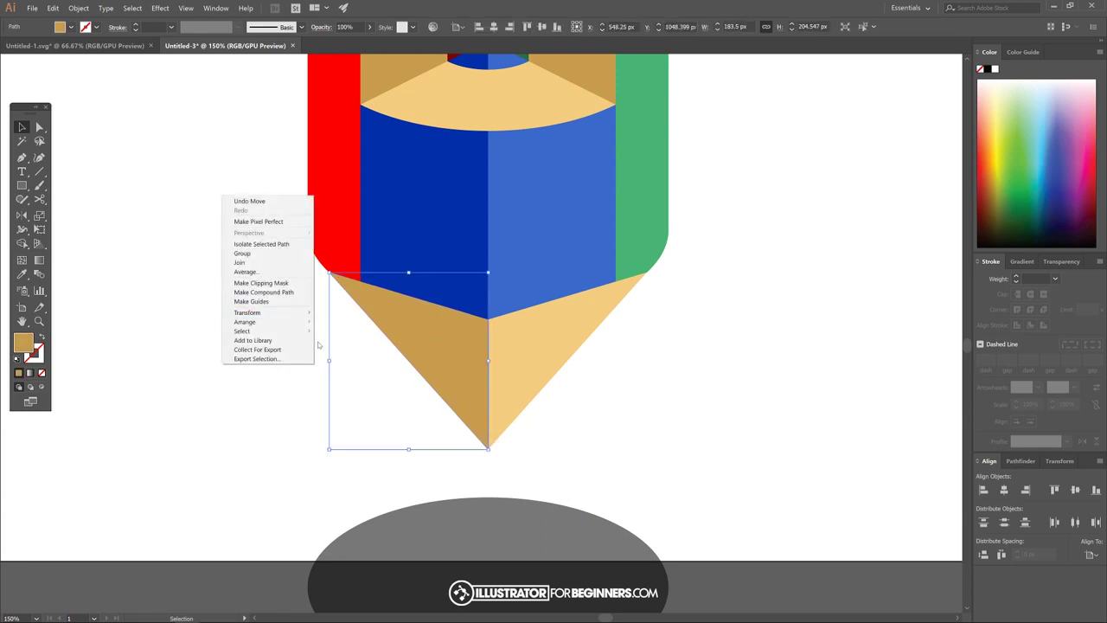
mouse_move(294, 321)
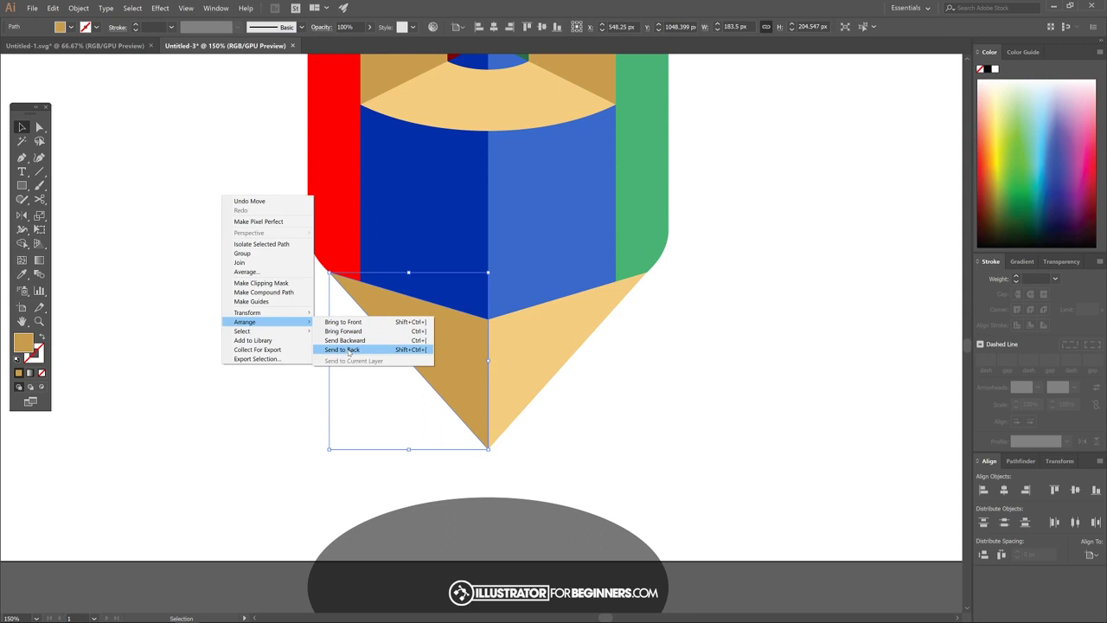
left_click(349, 351)
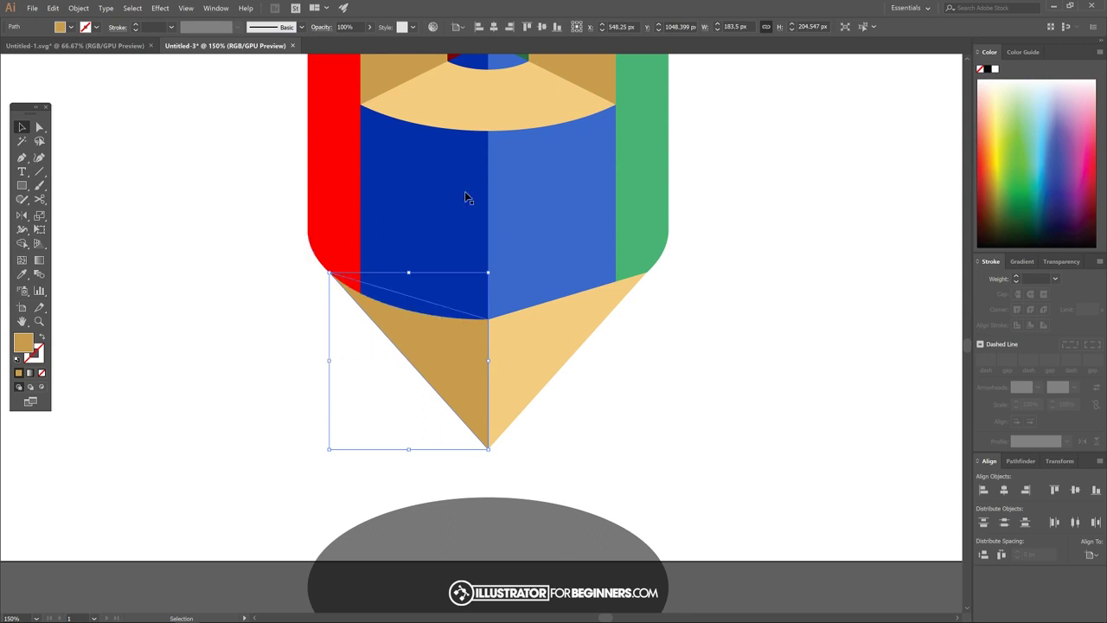
Step: Send the light tan right triangle to the back as well, then select both tip triangles
right_click(545, 336)
left_click(567, 344)
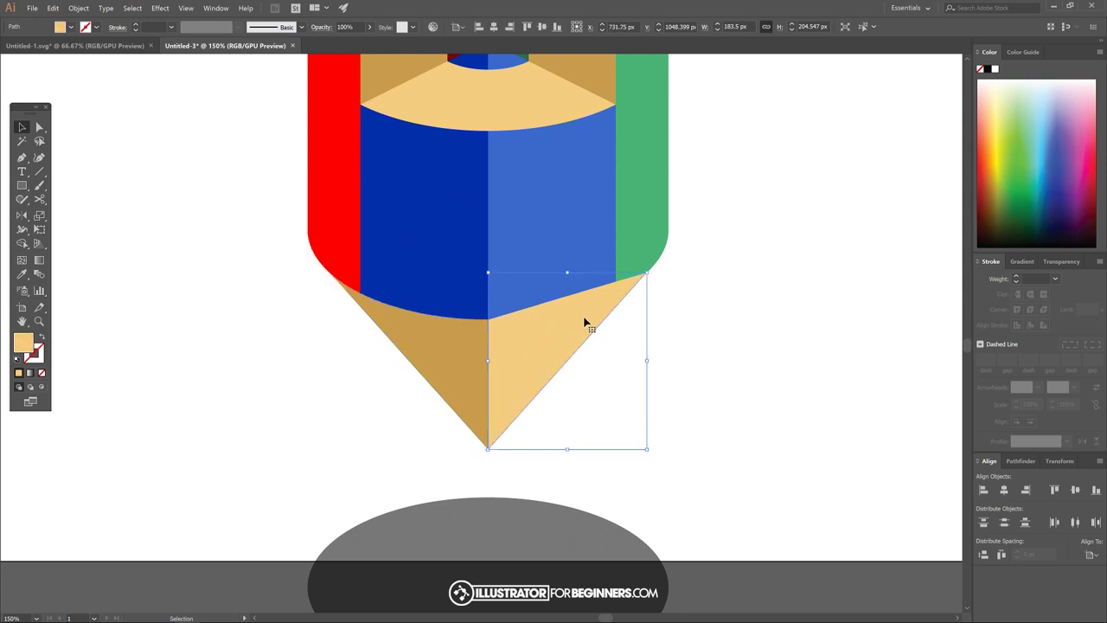
right_click(583, 322)
mouse_move(317, 312)
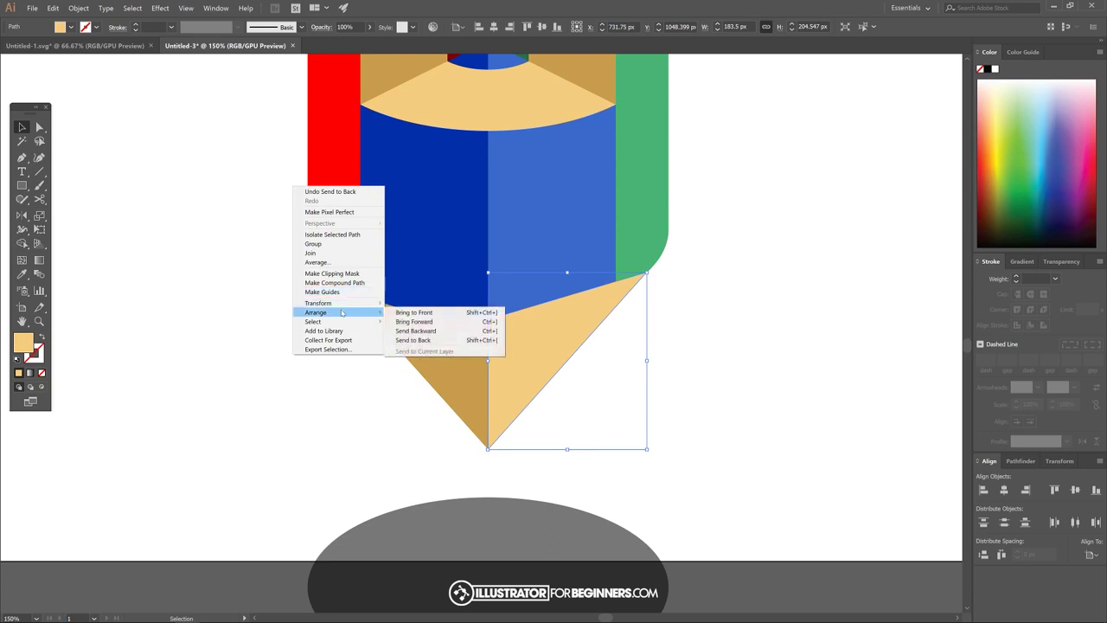
left_click(415, 339)
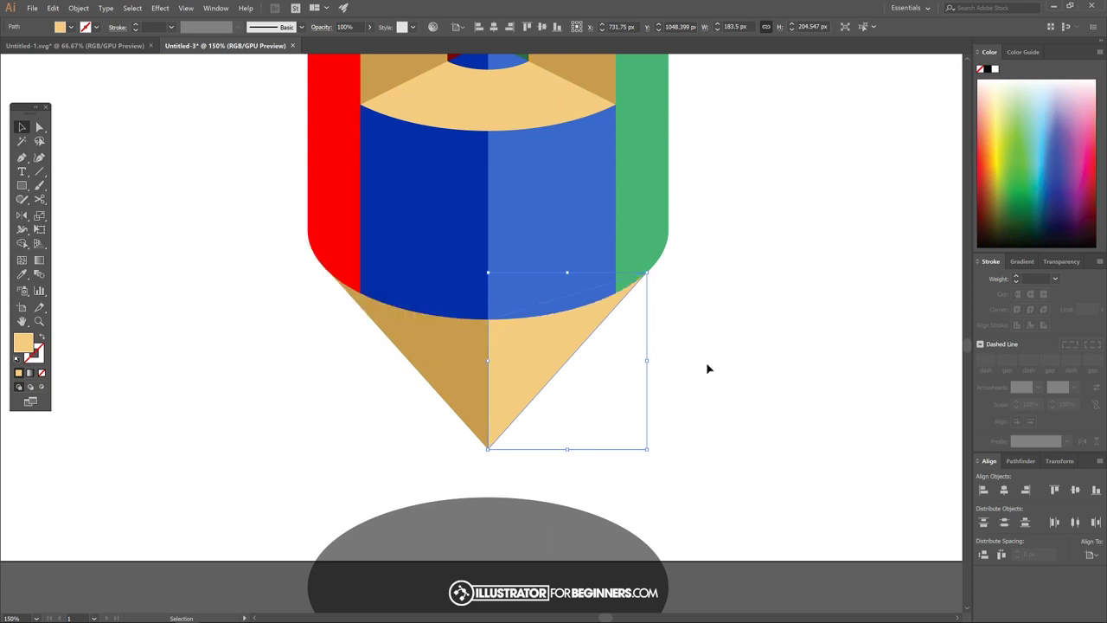
left_click(458, 346, "shift")
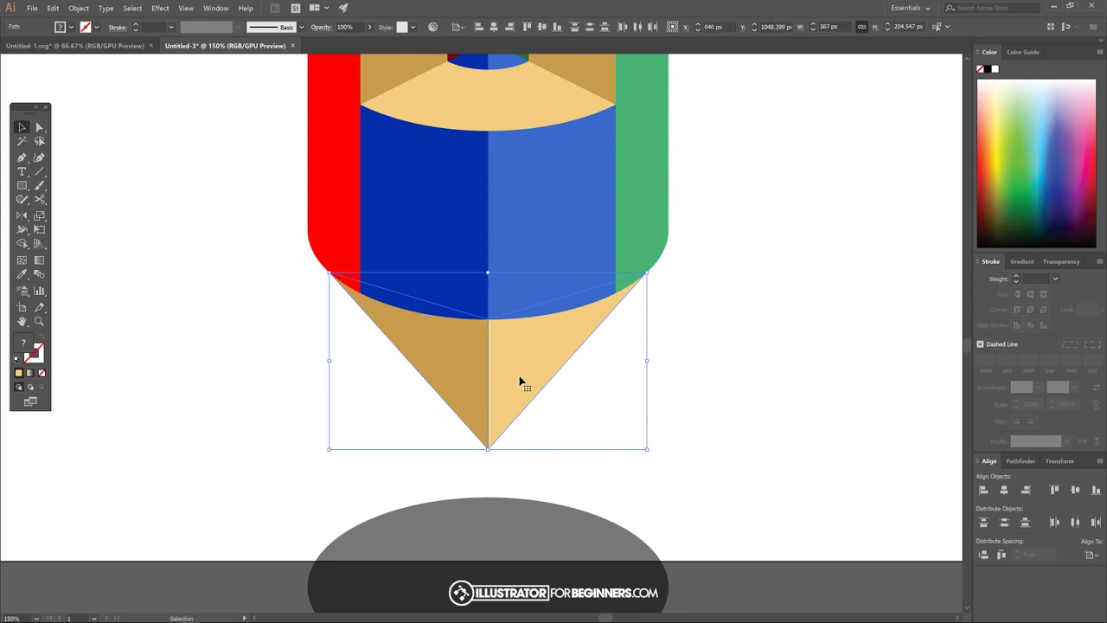
left_click_drag(441, 365, 679, 360)
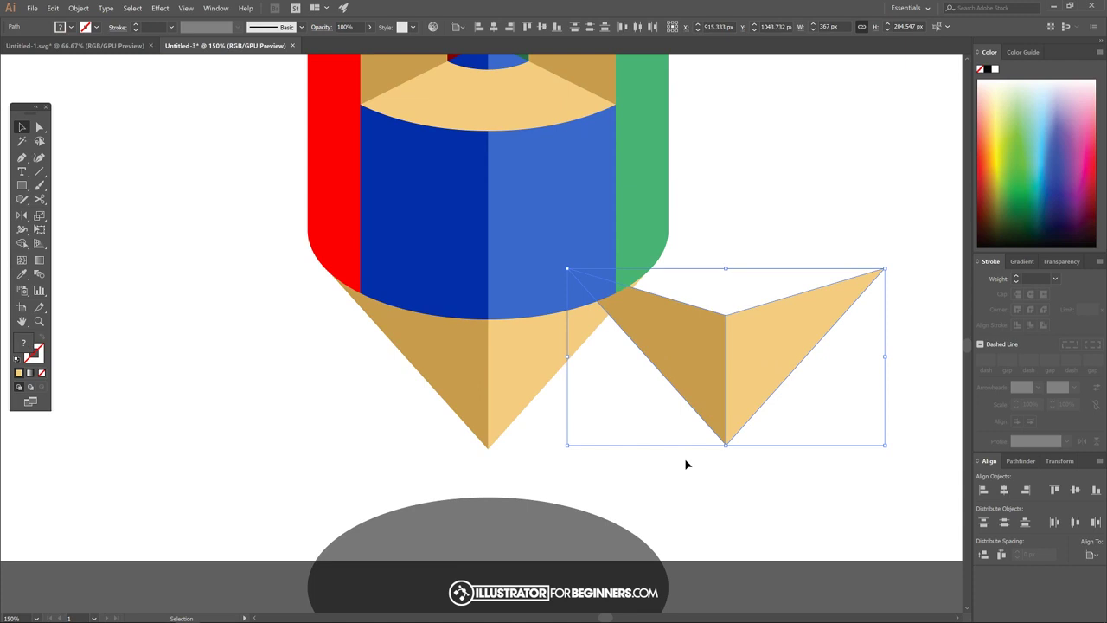
key("a")
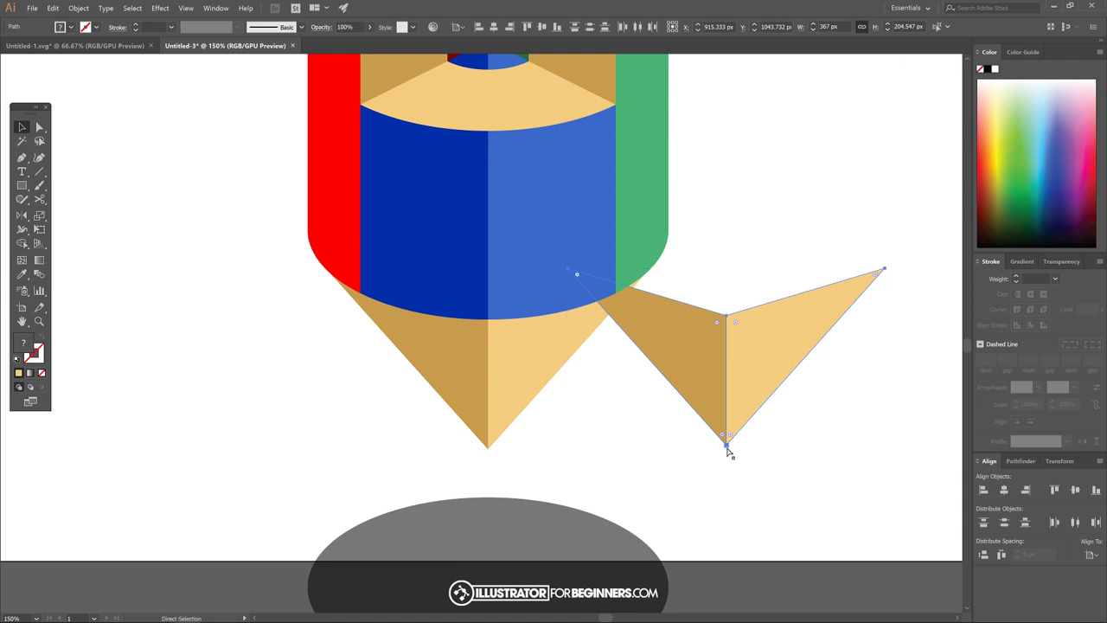
mouse_move(726, 448)
left_mouse_down()
mouse_move(531, 435)
mouse_move(487, 450)
left_mouse_up()
key("v")
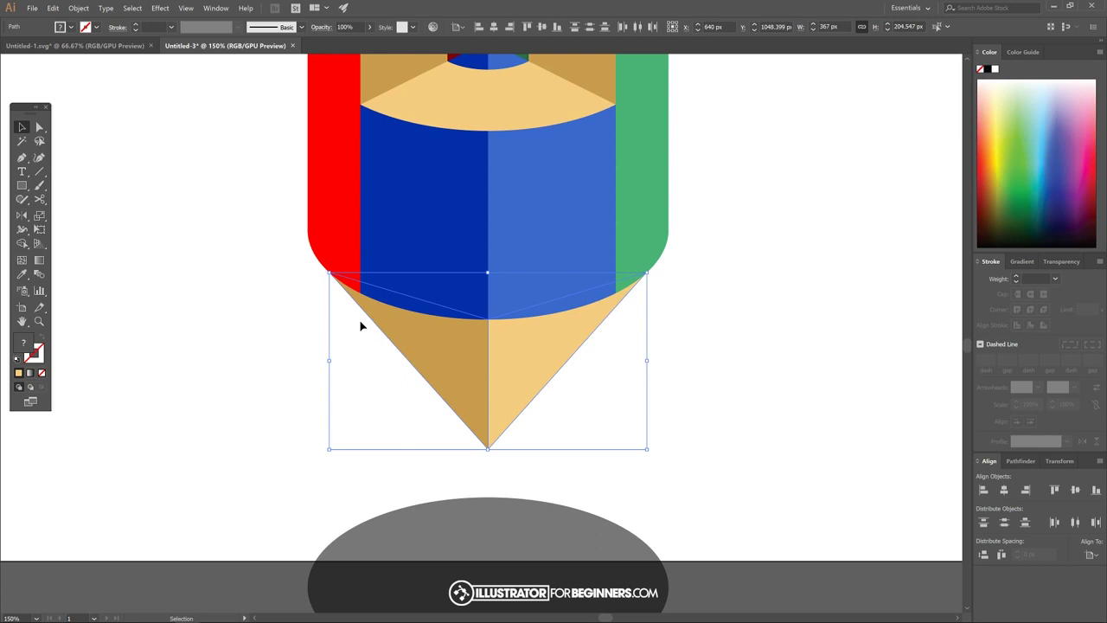
left_click(779, 245)
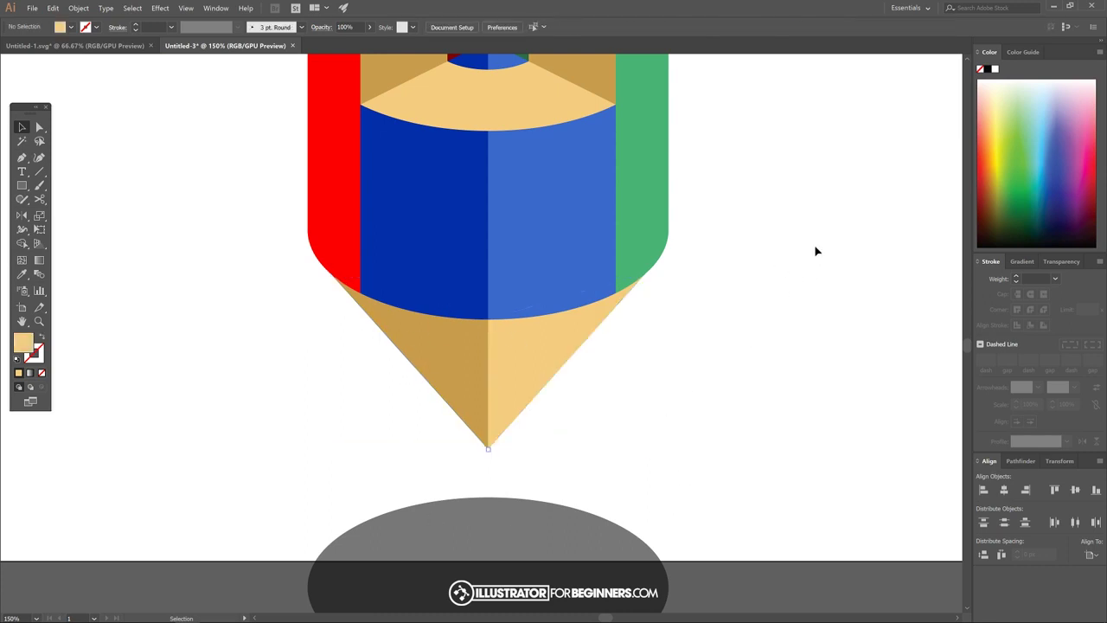
Step: Fill the left tip triangle with the body's dark blue
left_click(444, 331)
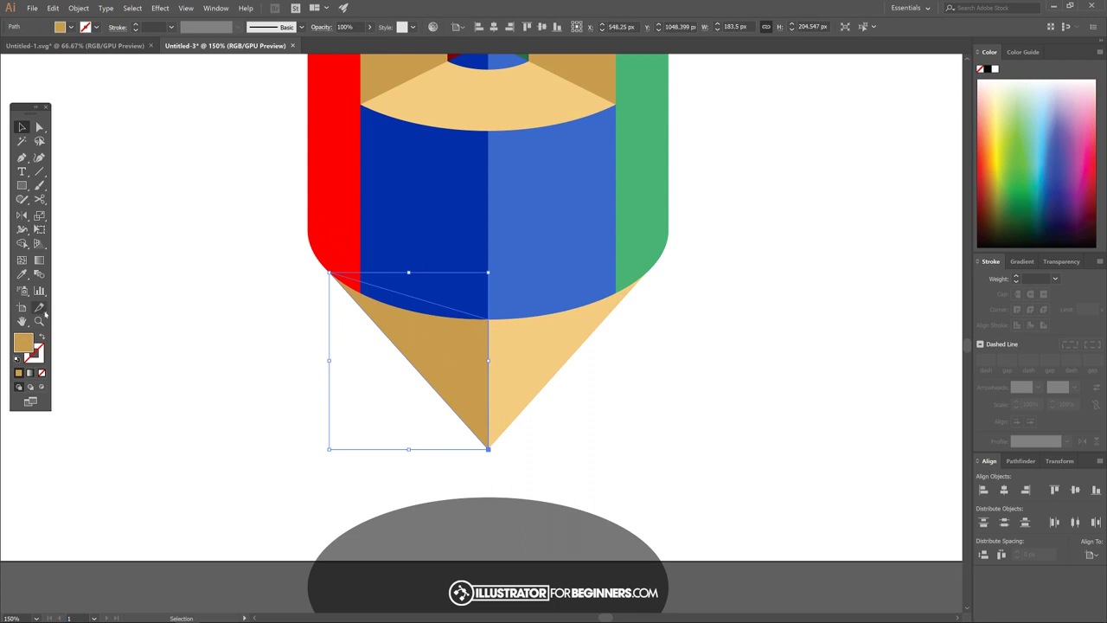
left_click(23, 275)
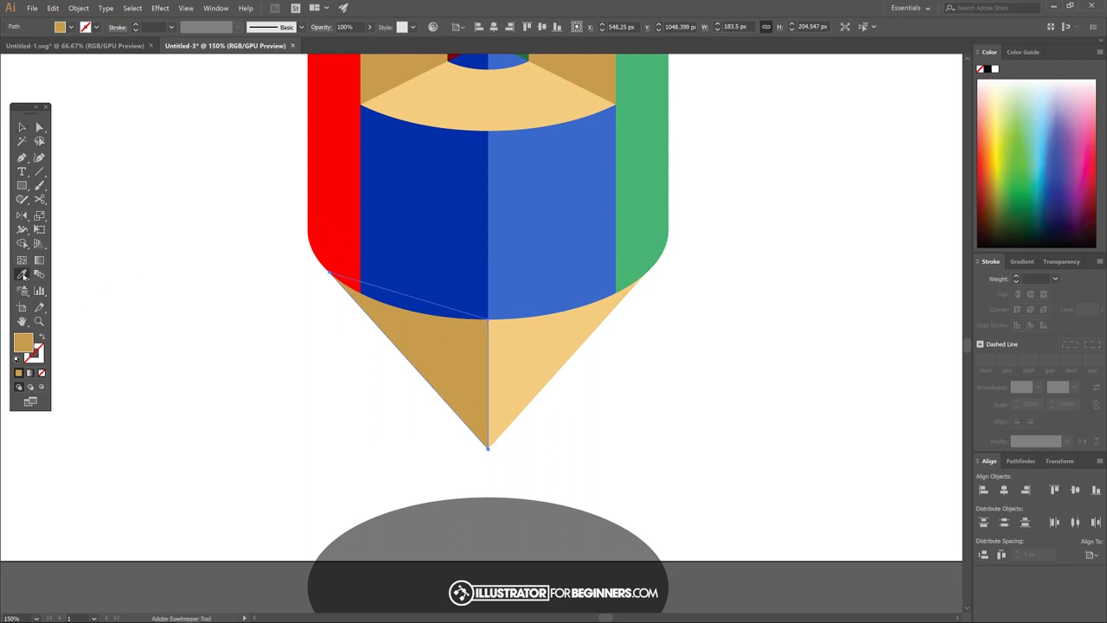
left_click(438, 211)
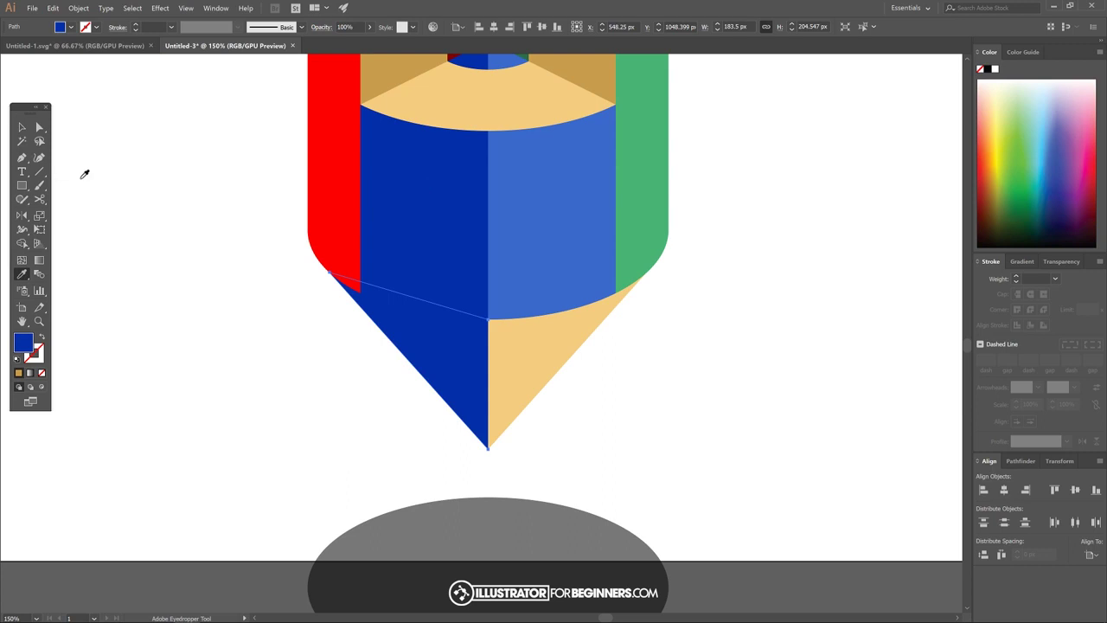
key("v")
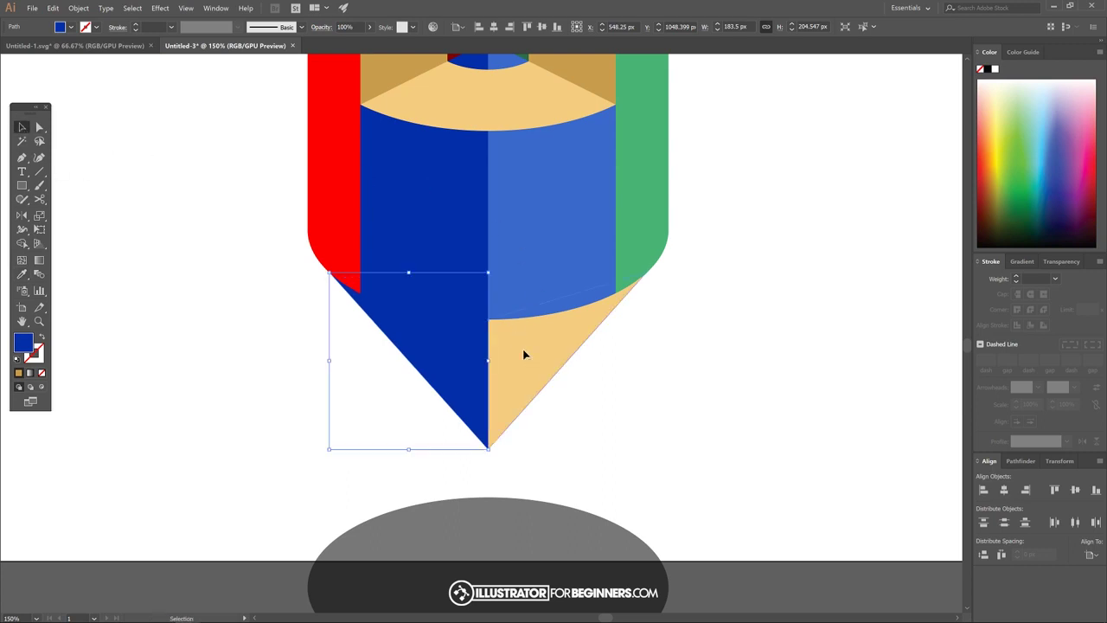
Step: Fill the right tip triangle with the body's light blue
left_click(524, 353)
left_click(21, 274)
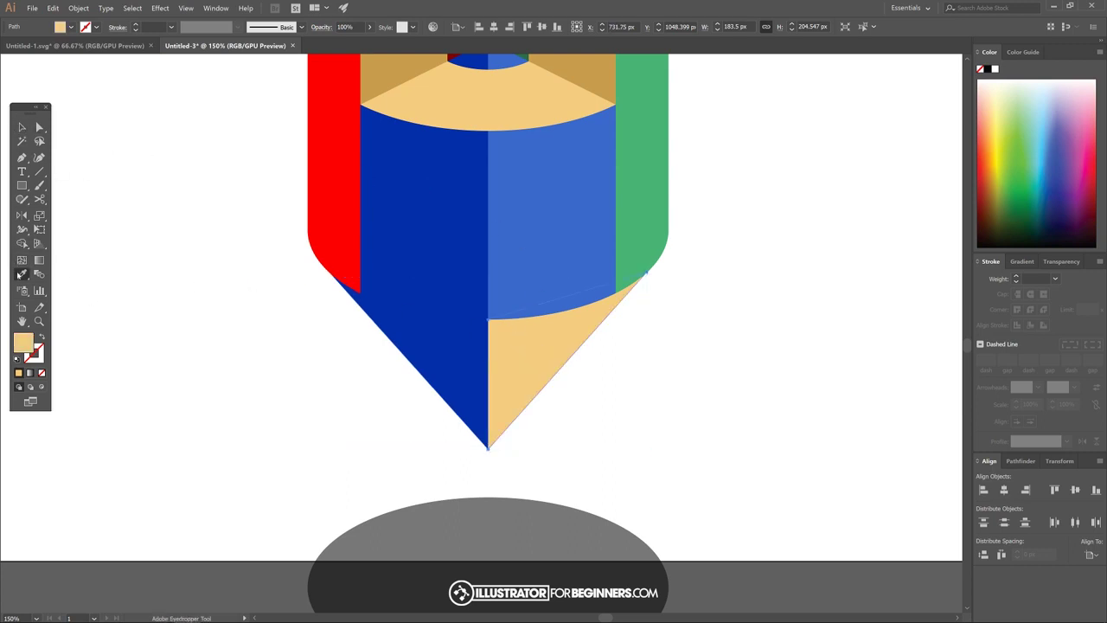
left_click(542, 189)
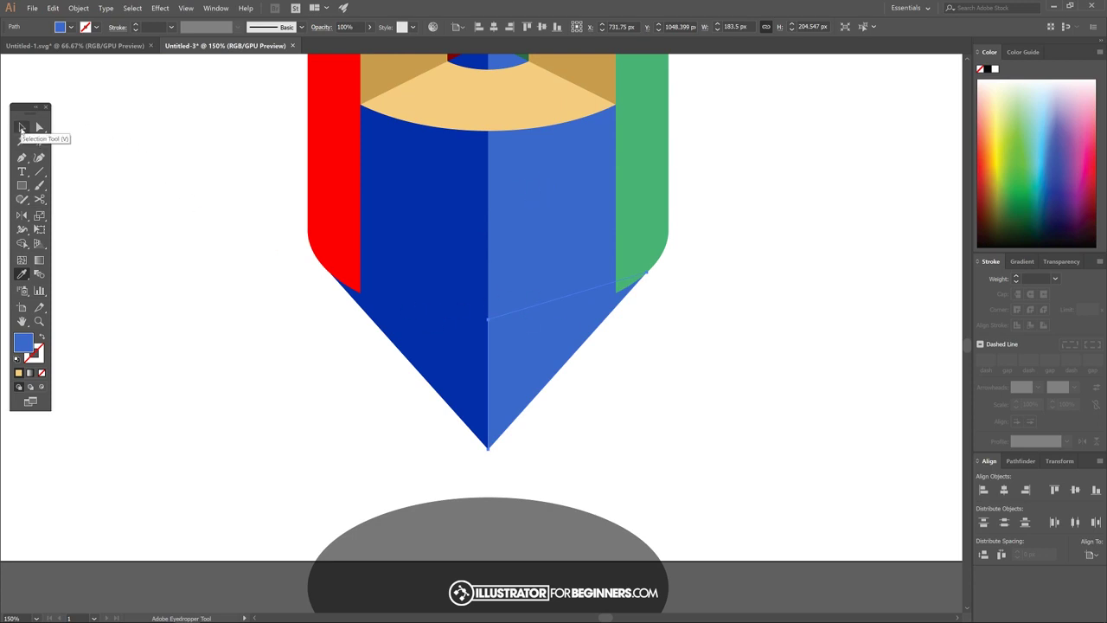
left_click(21, 128)
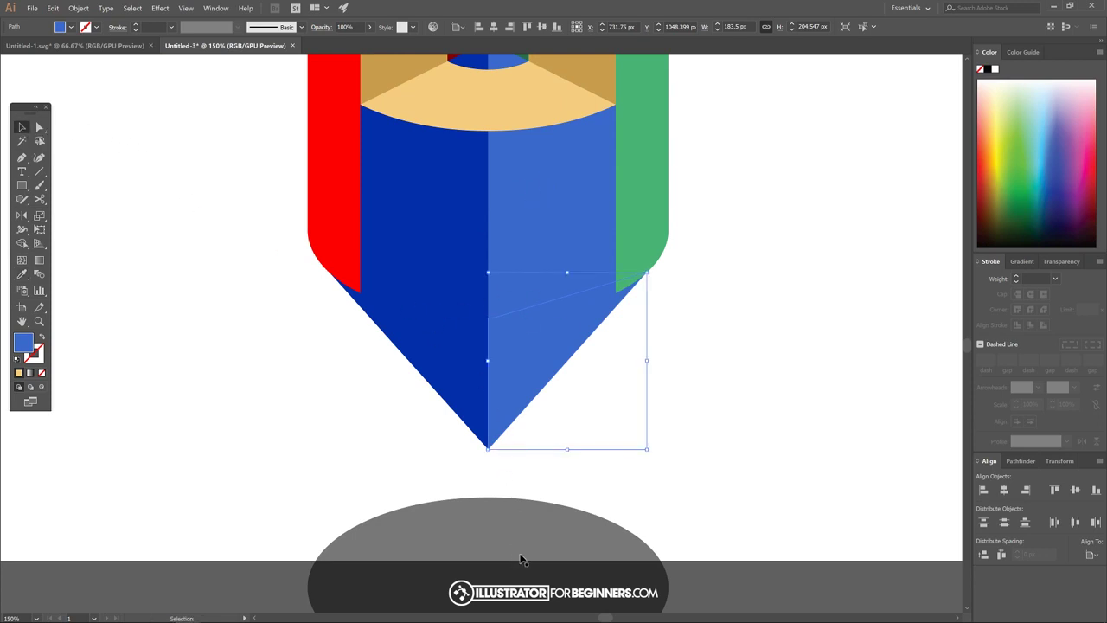
Step: Move the grey ellipse up over the pencil tip and select it together with the blue tip
mouse_move(557, 536)
left_mouse_down()
mouse_move(555, 439)
mouse_move(604, 273)
left_mouse_up()
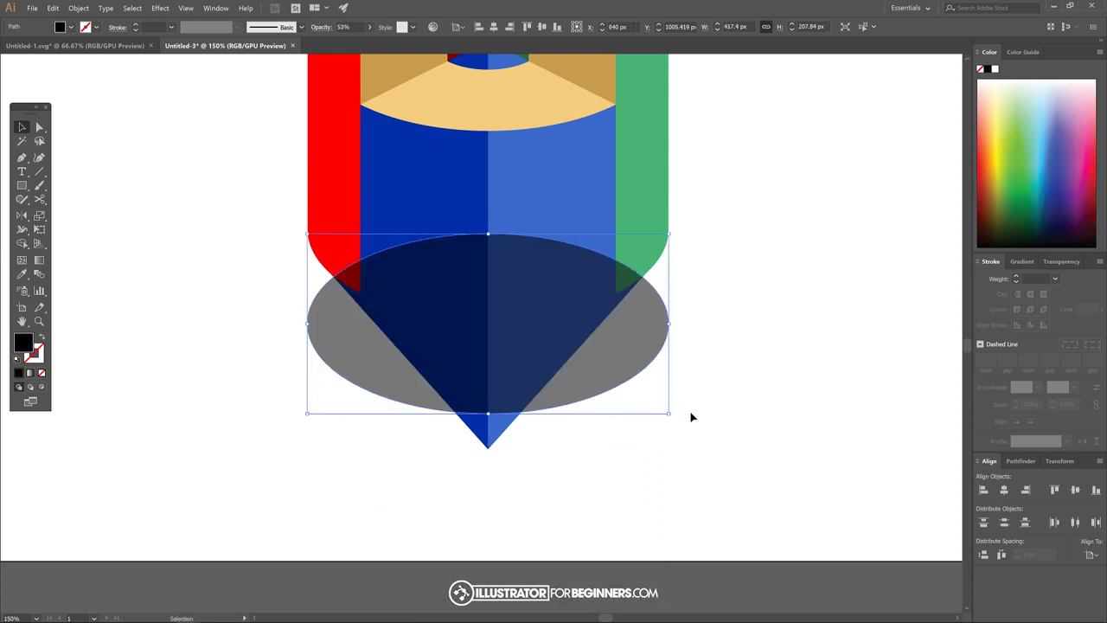
left_click(499, 426, "shift")
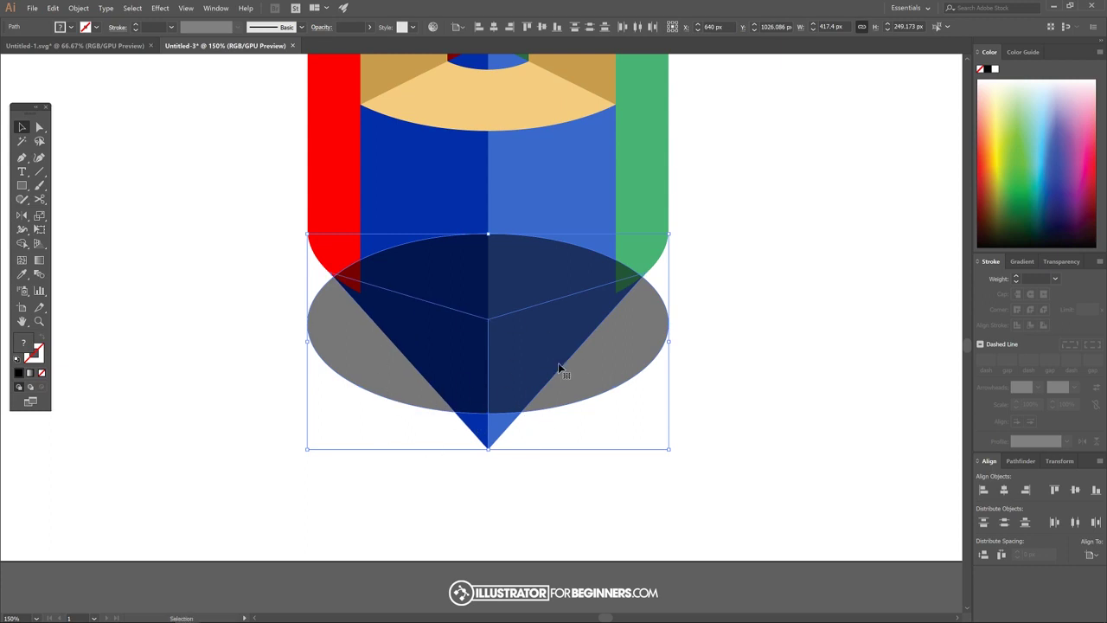
left_click_drag(576, 358, 279, 370)
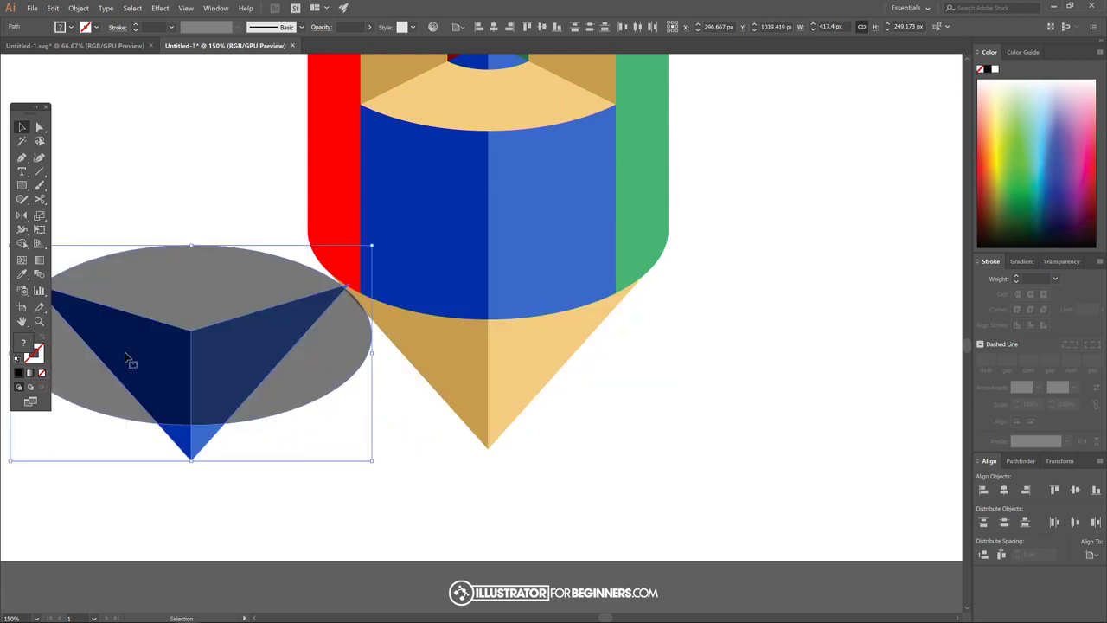
key("ctrl+z")
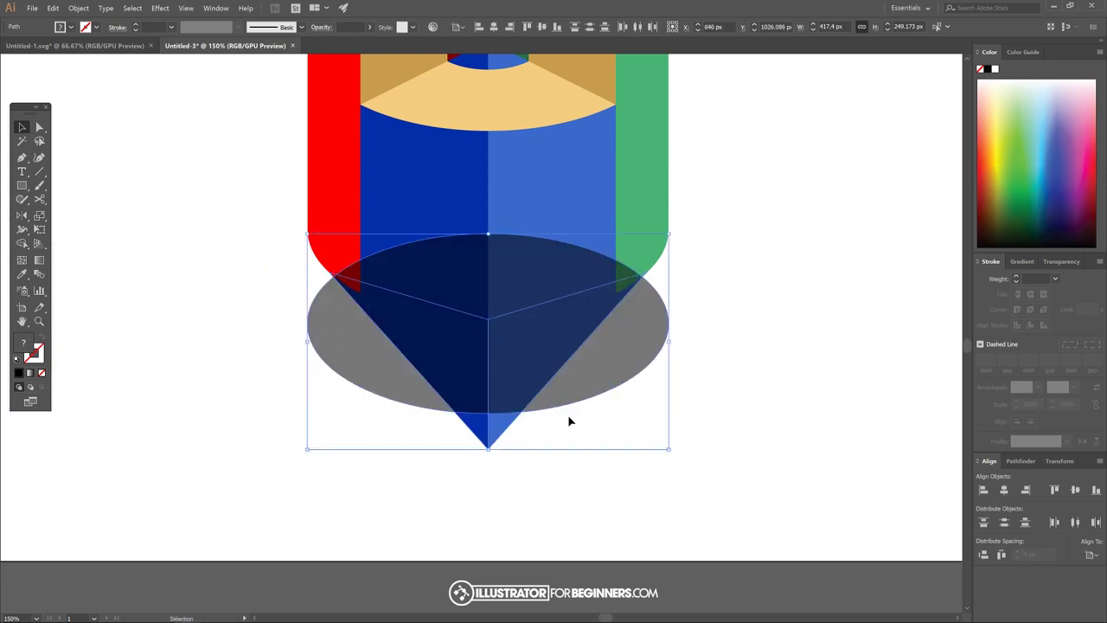
Step: With Shape Builder, fill the upper tip regions tan on the left and light tan on the right
left_click(22, 245)
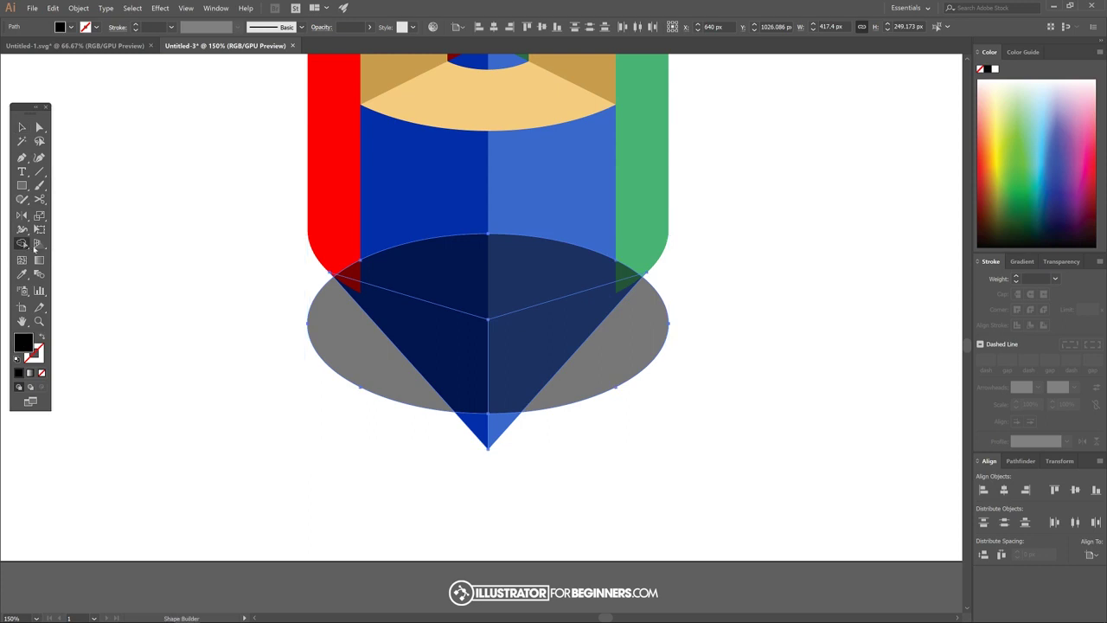
left_click(459, 346)
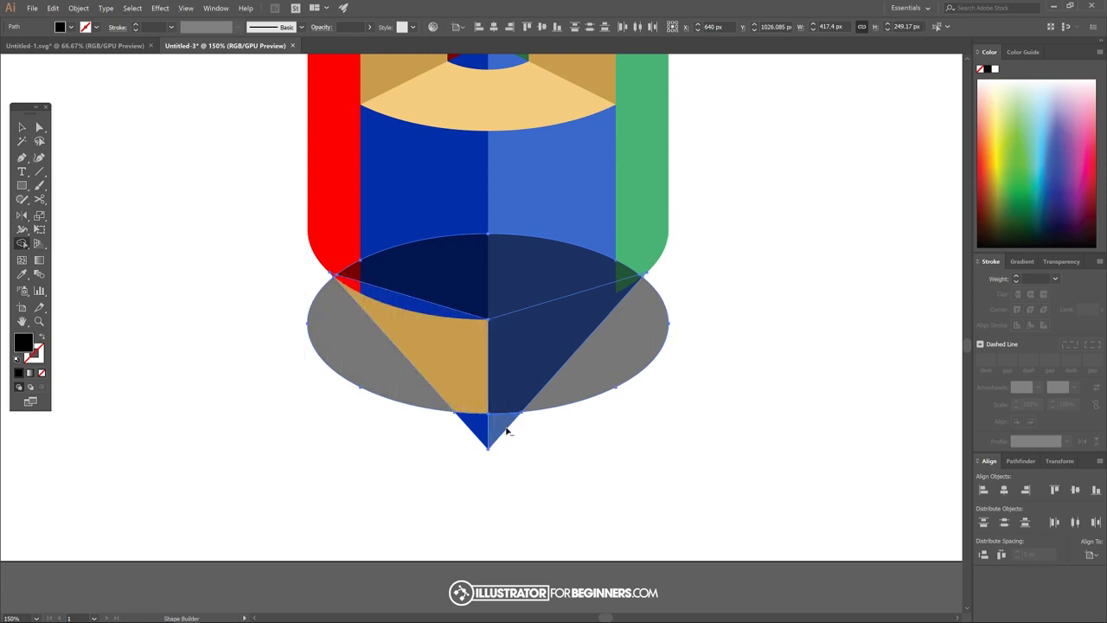
left_click(538, 350)
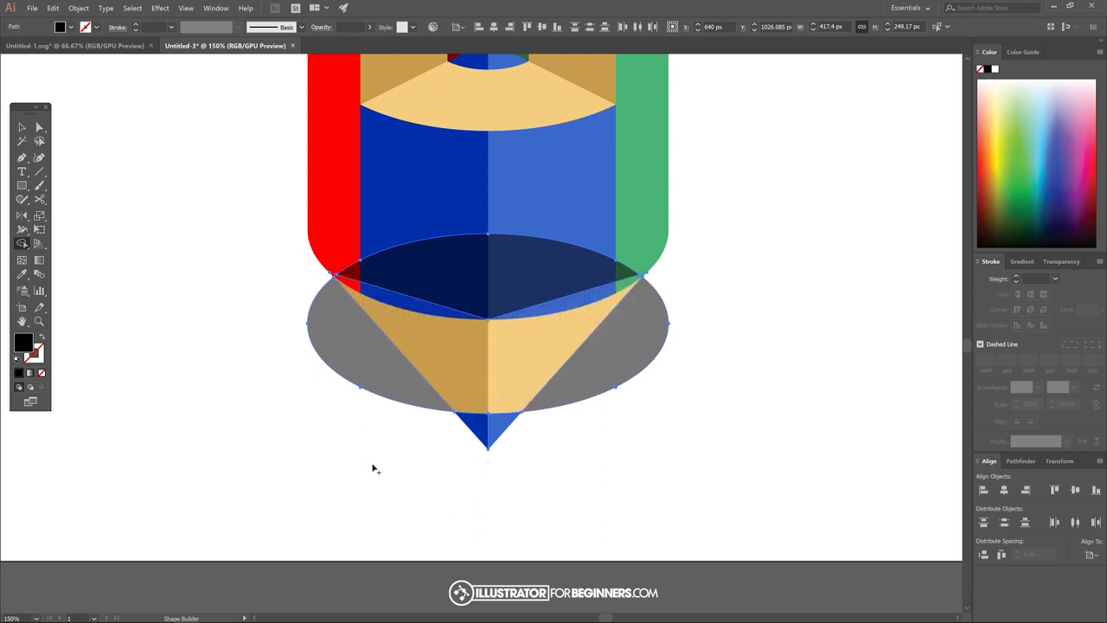
left_click(23, 126)
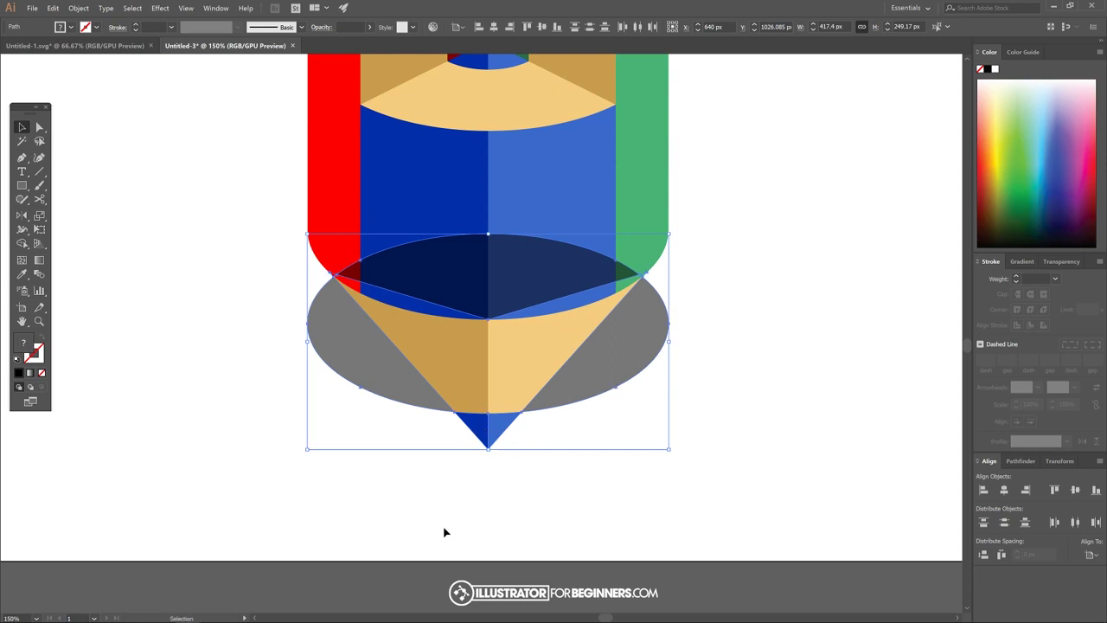
Step: Remove the grey ellipse, leaving only the small blue lead point
left_click(499, 426, "shift")
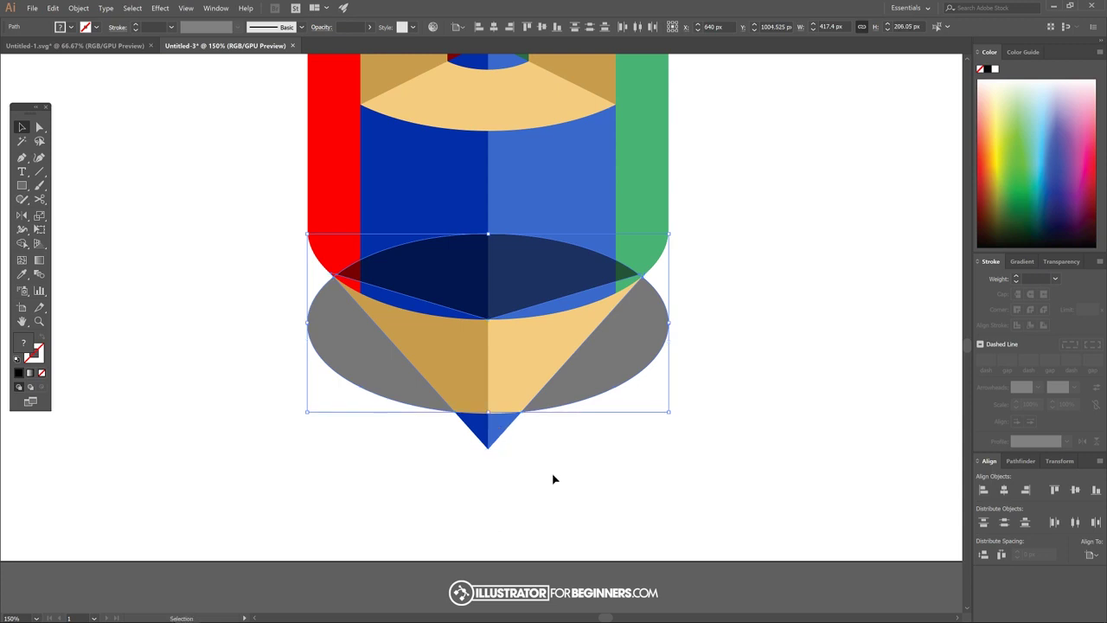
key("ctrl+7")
key("ctrl+shift+a")
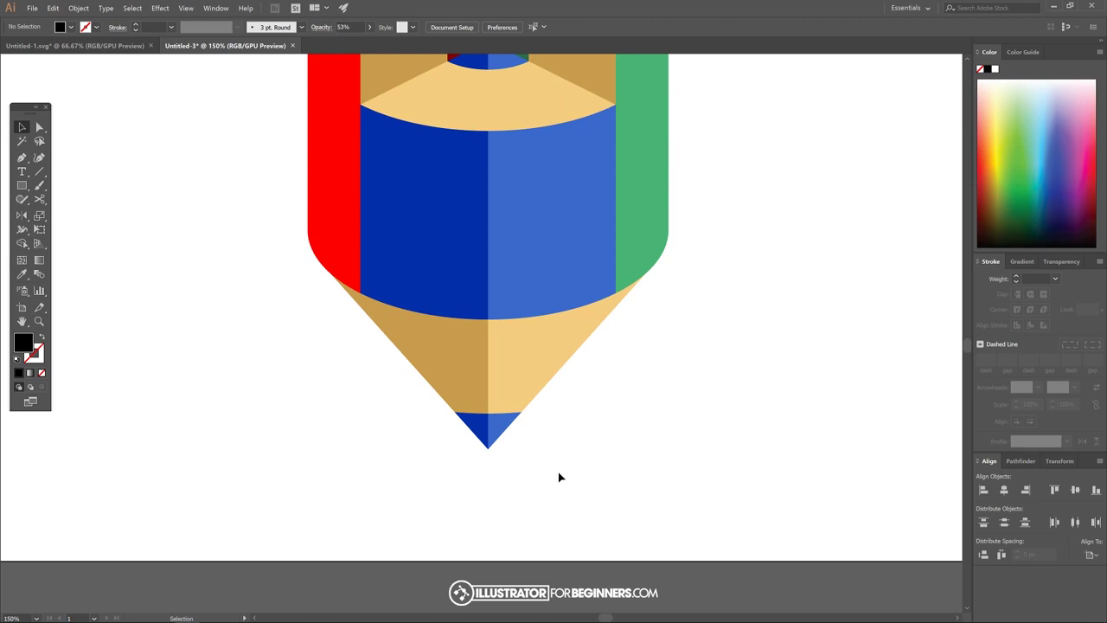
Step: Marquee-select every part of the upright pencil in the Untitled-3 document
scroll(578, 412, "down", 3)
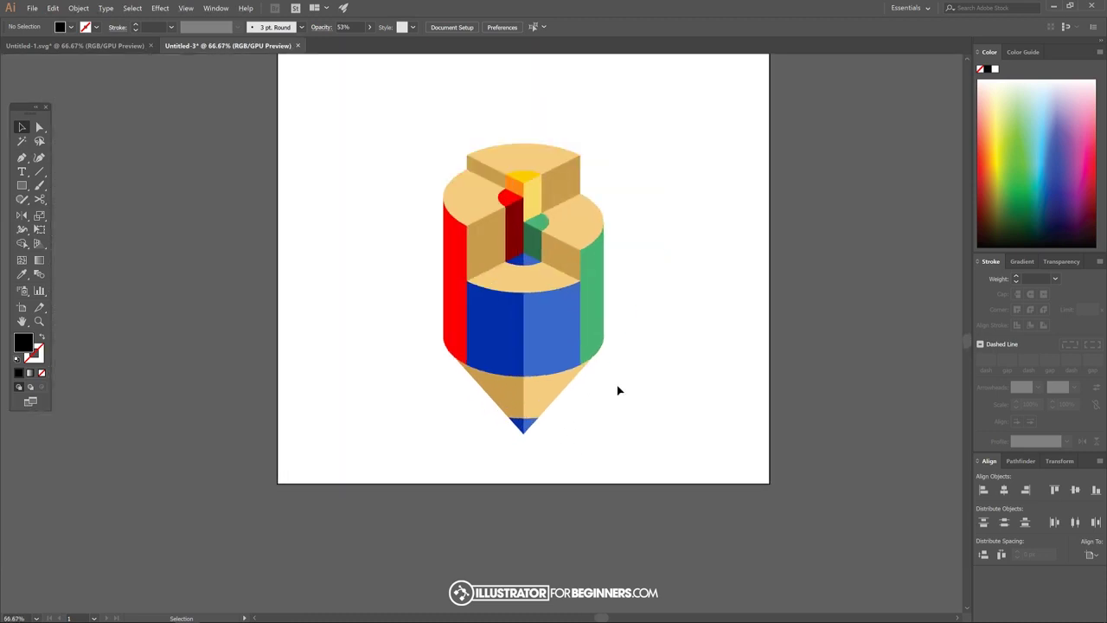
scroll(632, 340, "up", 1)
left_click_drag(581, 389, 585, 402)
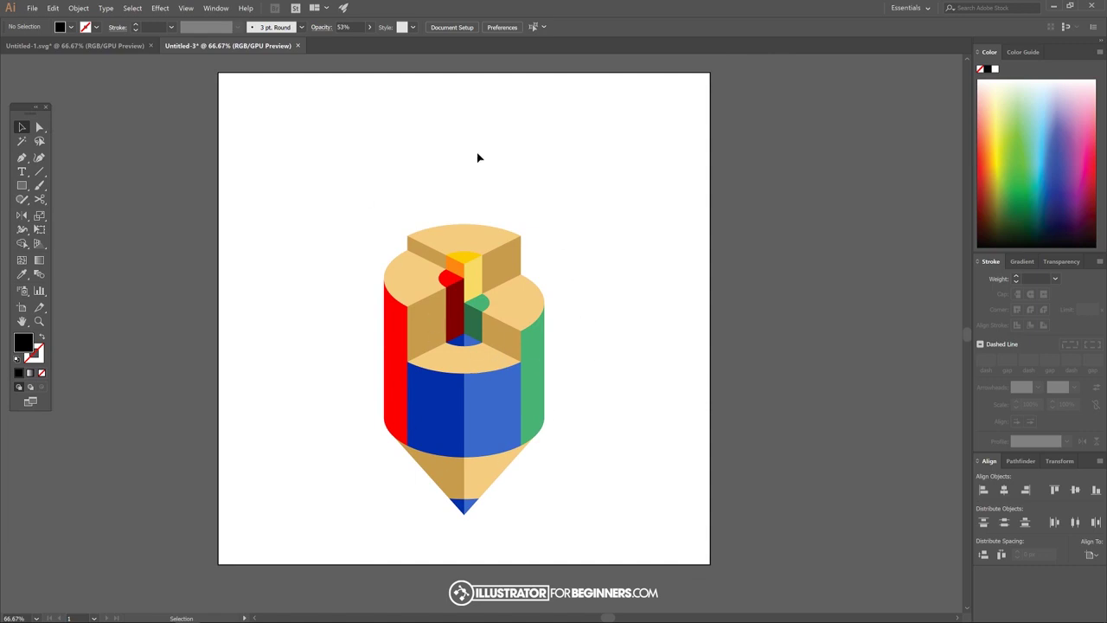
left_click(95, 45)
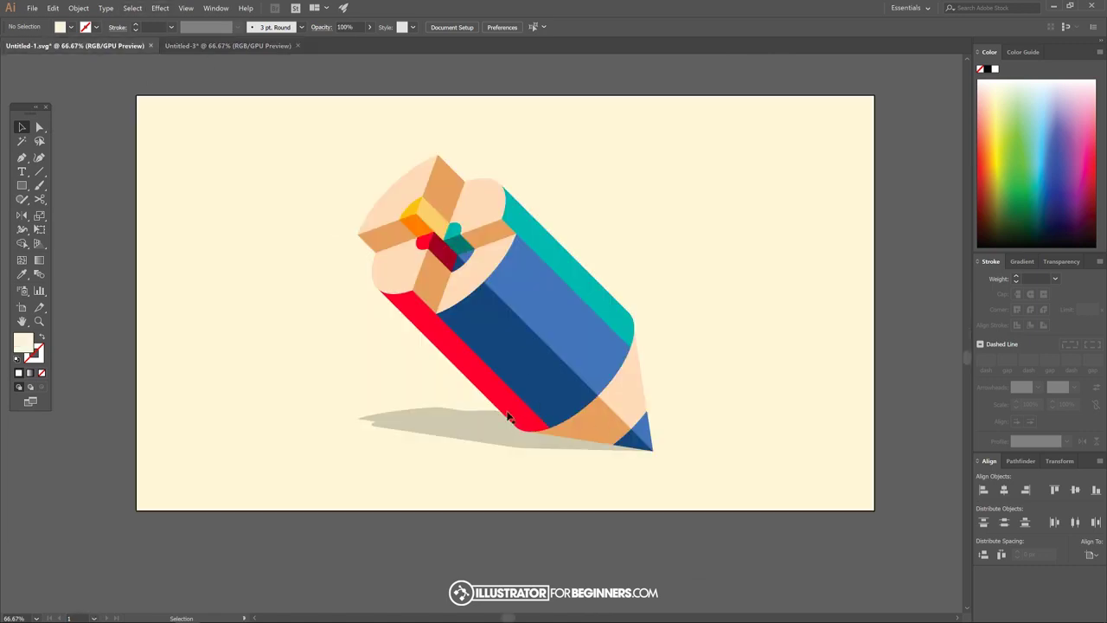
left_click(226, 45)
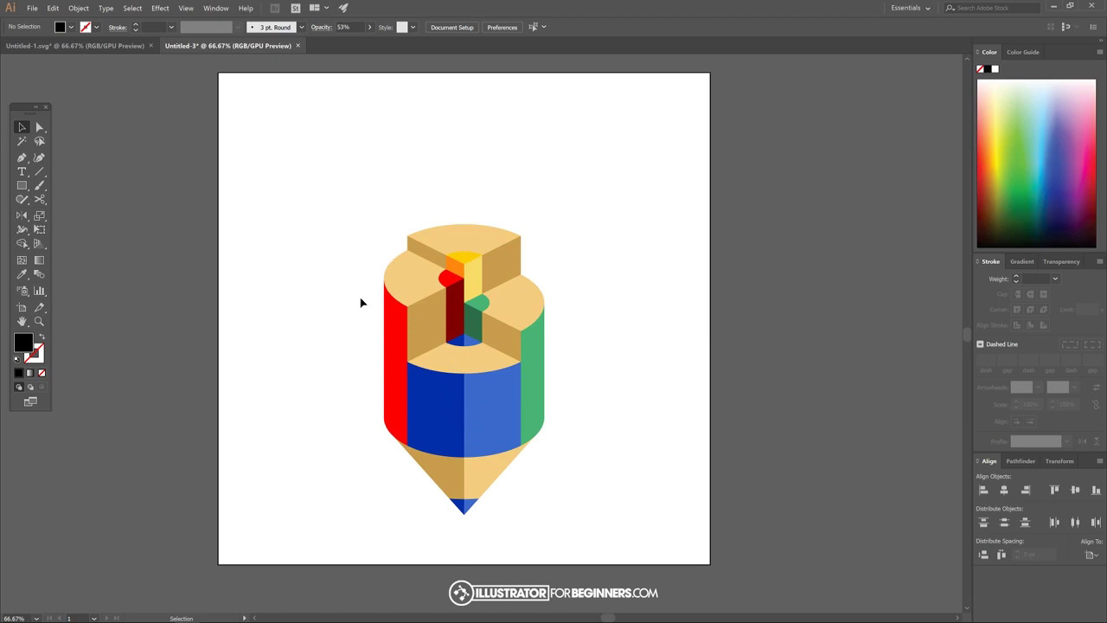
mouse_move(320, 149)
left_mouse_down()
mouse_move(405, 232)
mouse_move(615, 548)
left_mouse_up()
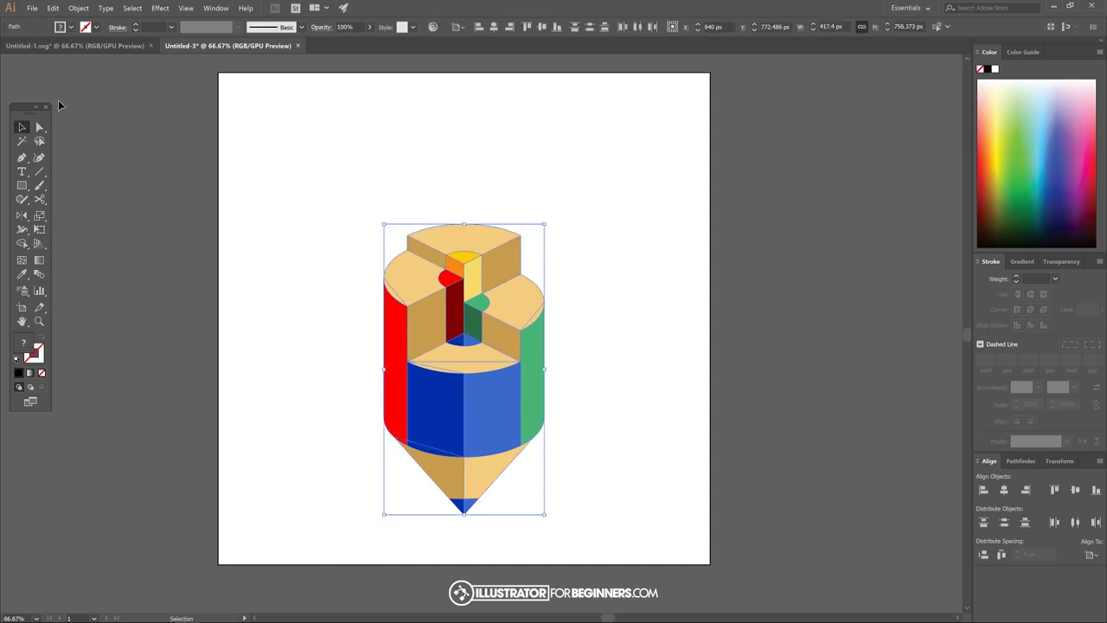
Step: Raise the pencil's top anchor points to lengthen the body
left_click(39, 128)
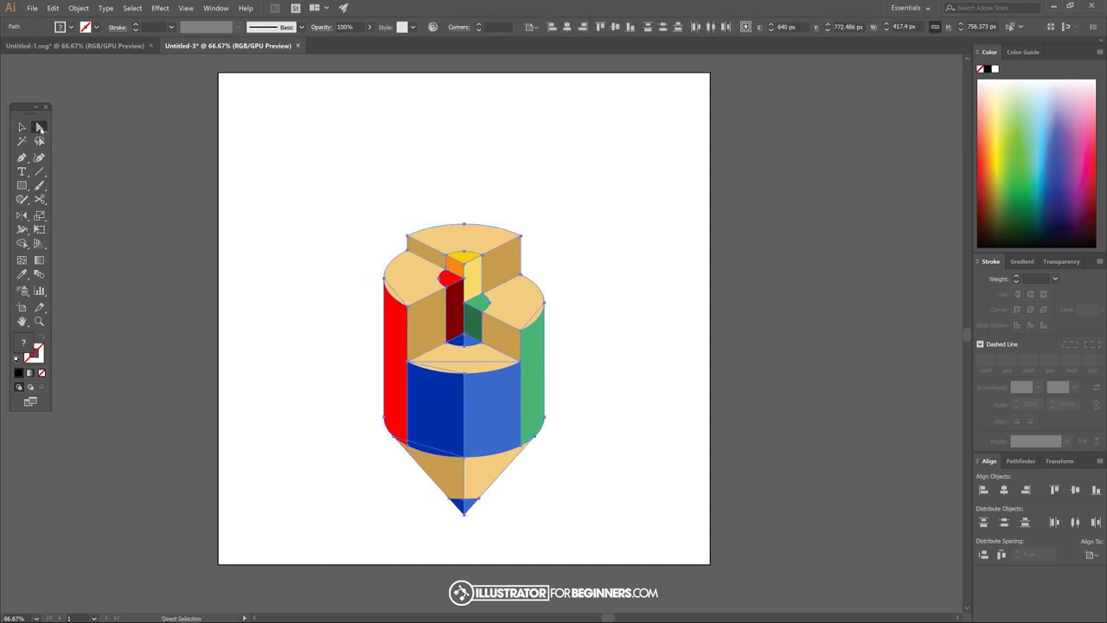
mouse_move(308, 130)
left_mouse_down()
mouse_move(548, 258)
mouse_move(570, 328)
mouse_move(620, 391)
mouse_move(611, 392)
left_mouse_up()
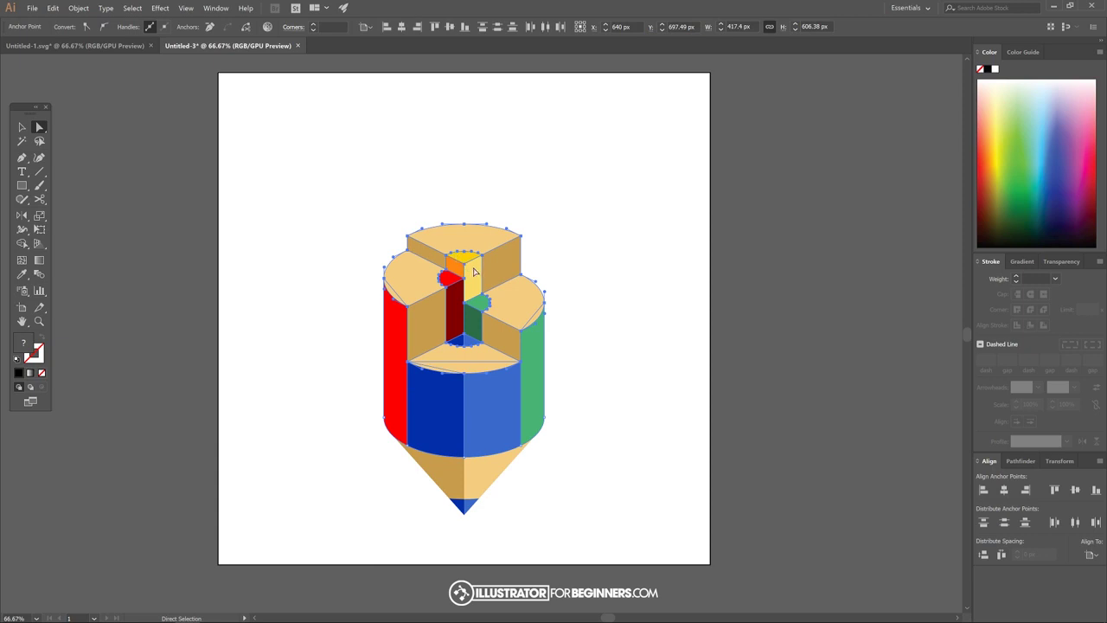
left_click_drag(465, 281, 460, 219)
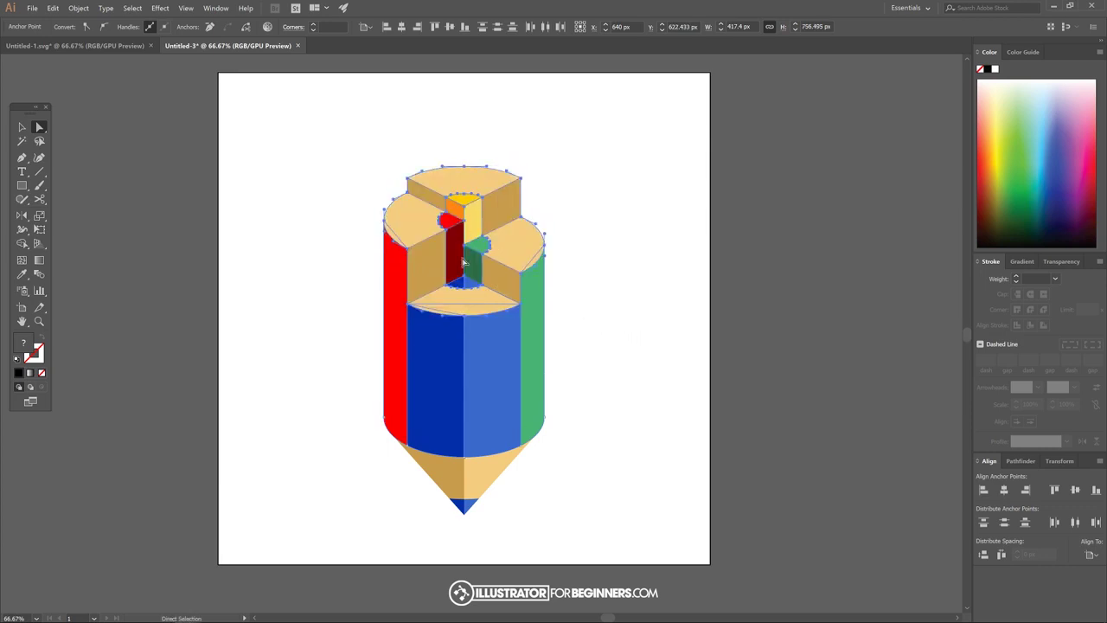
Step: Group all the pencil pieces, including the tip, with Ctrl+G
left_click(21, 128)
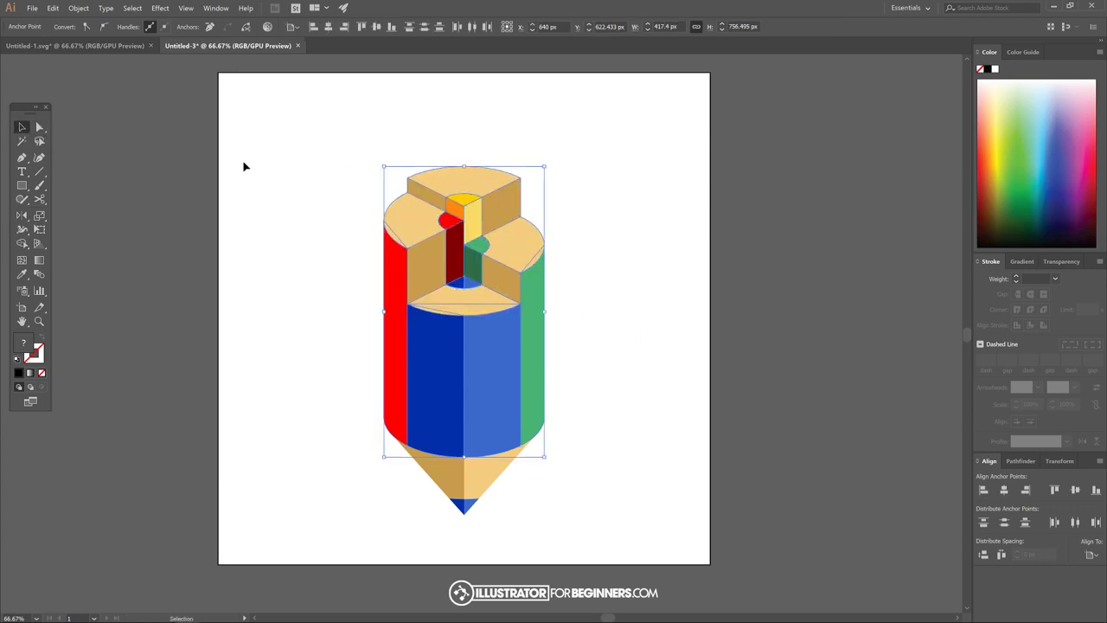
left_click_drag(315, 133, 613, 544)
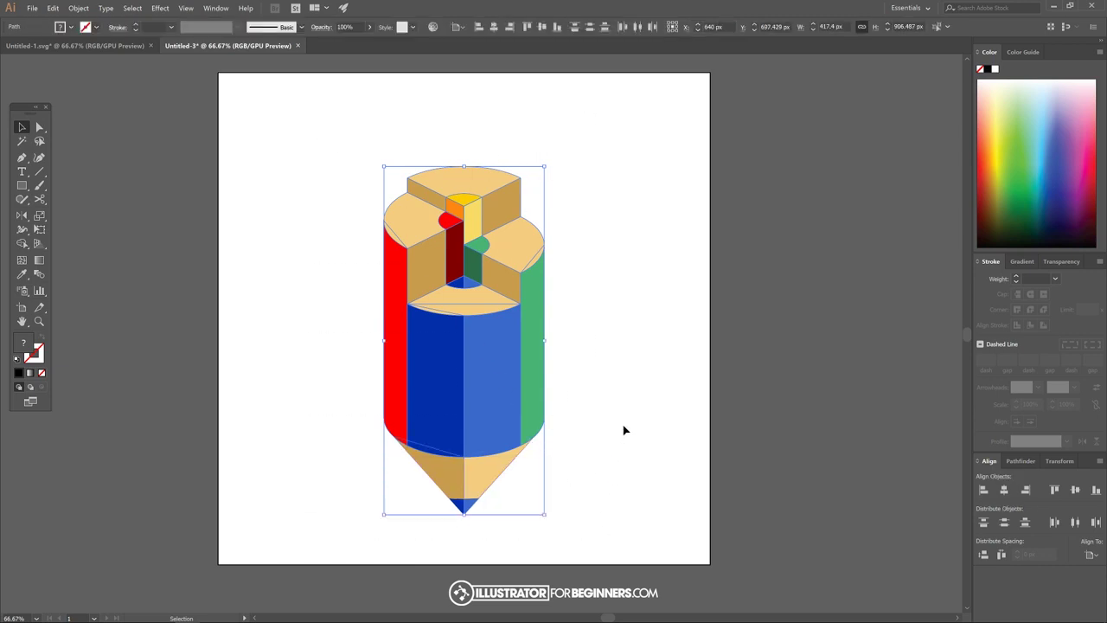
key("ctrl+g")
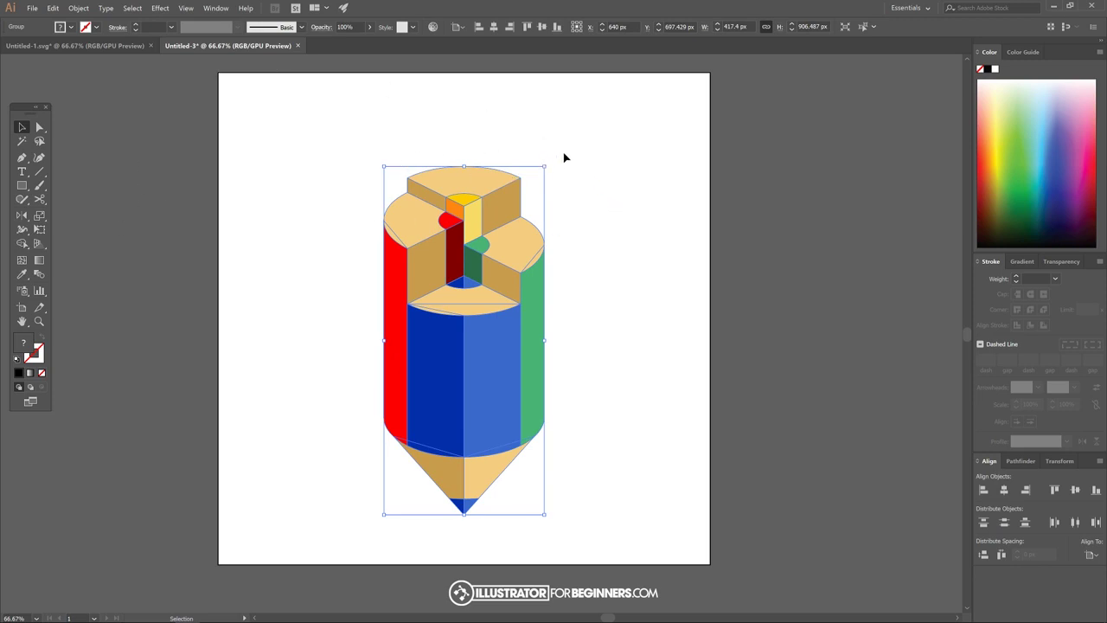
Step: Rotate the pencil group to tilt it diagonally and scale it down proportionally
mouse_move(547, 162)
left_mouse_down()
mouse_move(506, 146)
mouse_move(430, 147)
mouse_move(494, 132)
mouse_move(391, 142)
left_mouse_up()
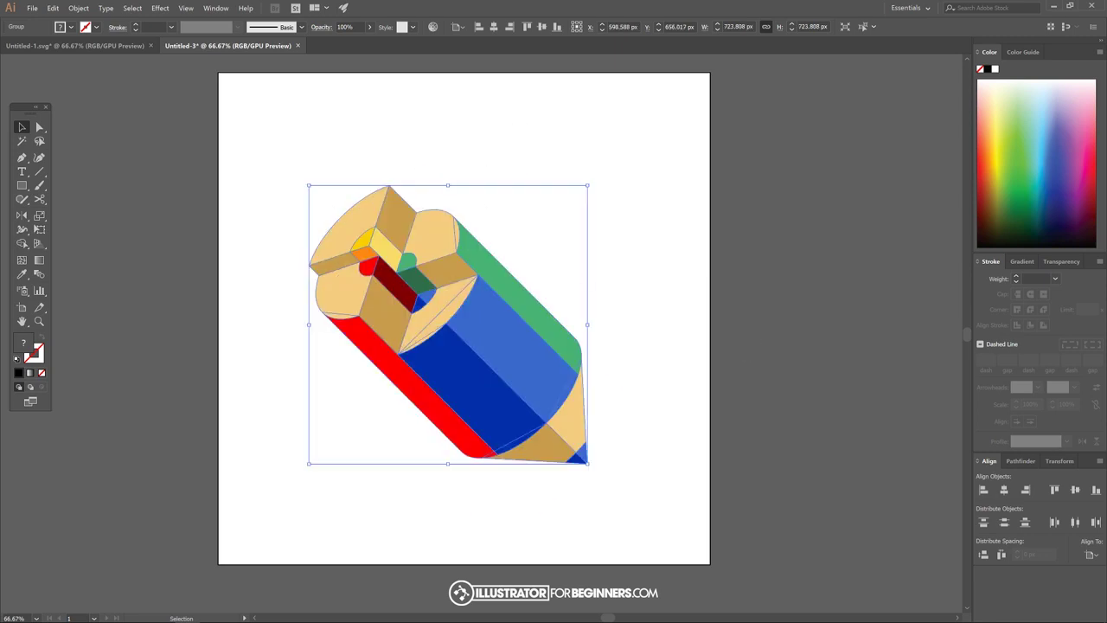
left_click_drag(479, 333, 488, 305)
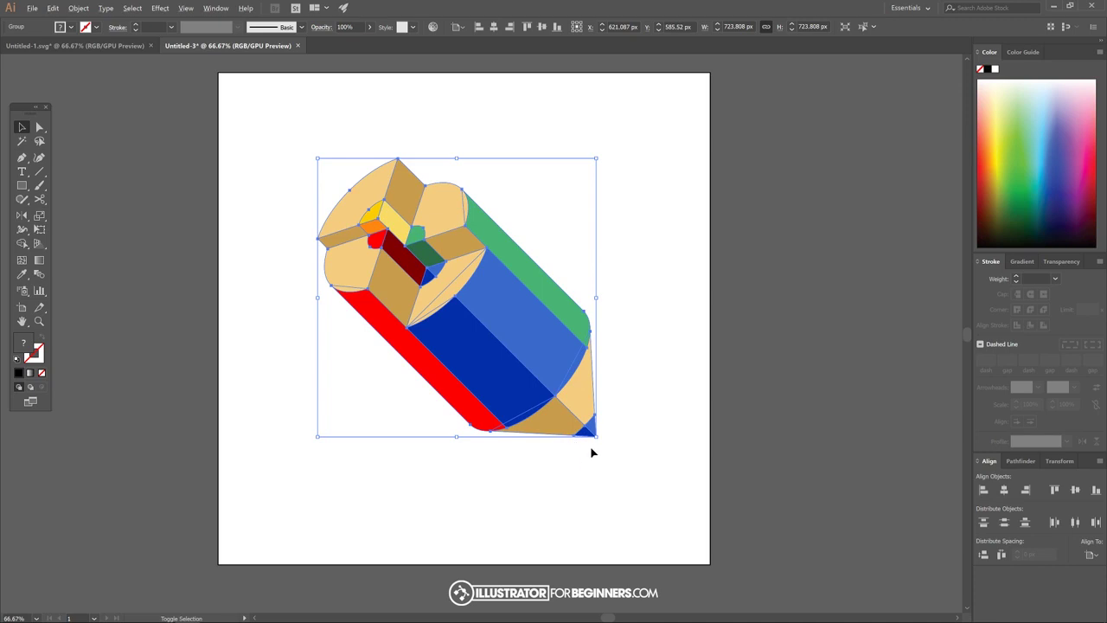
mouse_move(594, 436)
left_mouse_down()
mouse_move(534, 378)
mouse_move(564, 415)
left_mouse_up()
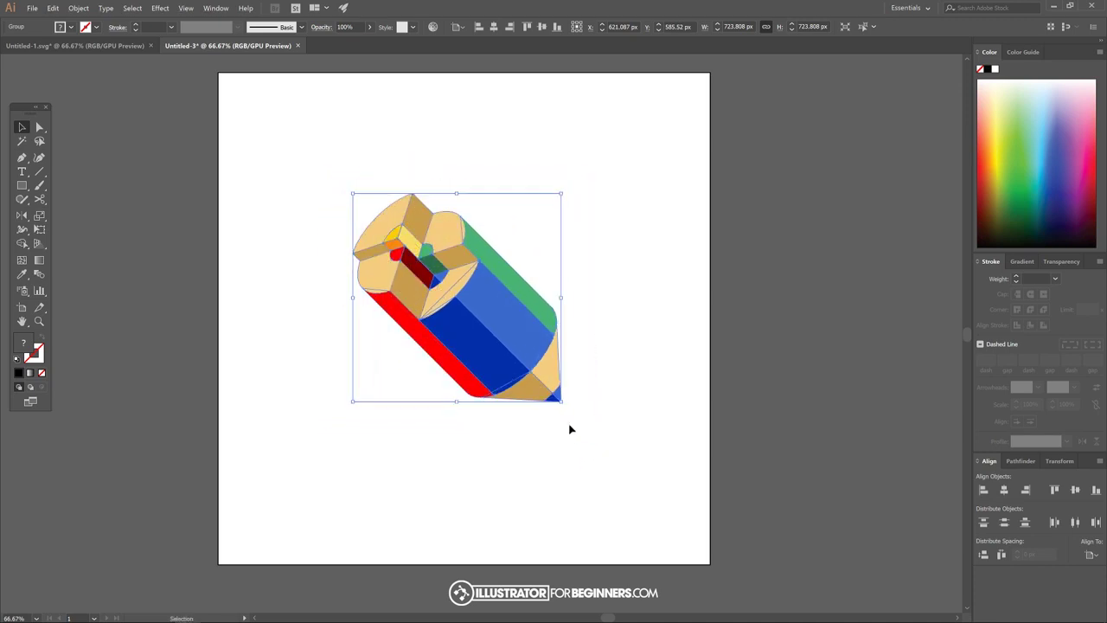
Step: Centre the pencil horizontally and vertically on the artboard and place a copy to its right
left_click(1003, 489)
left_click(1075, 490)
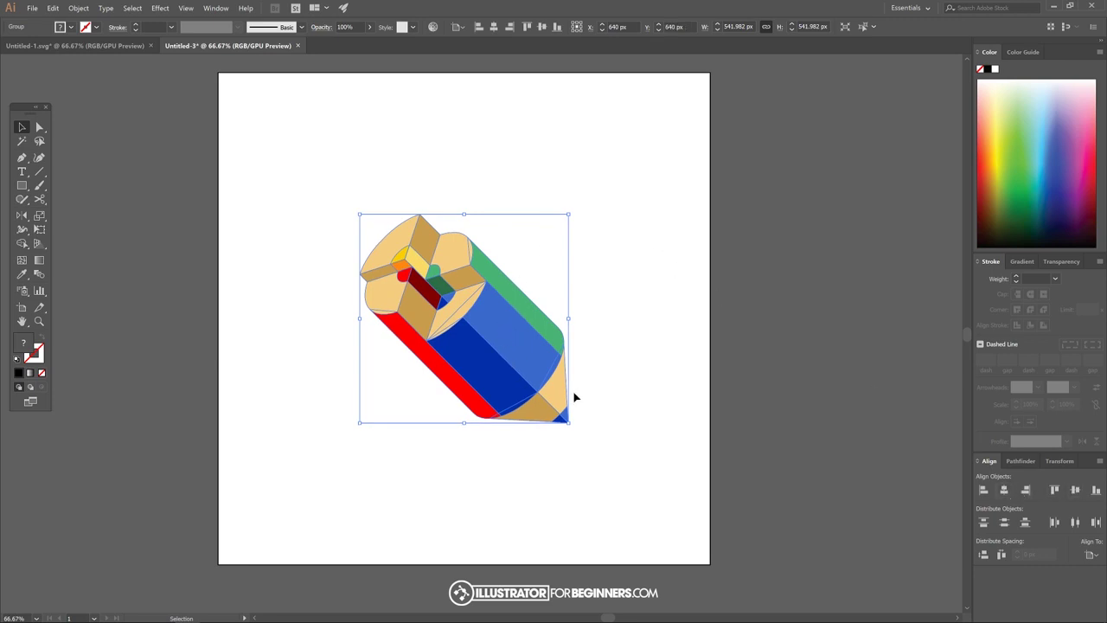
left_click_drag(499, 355, 737, 305)
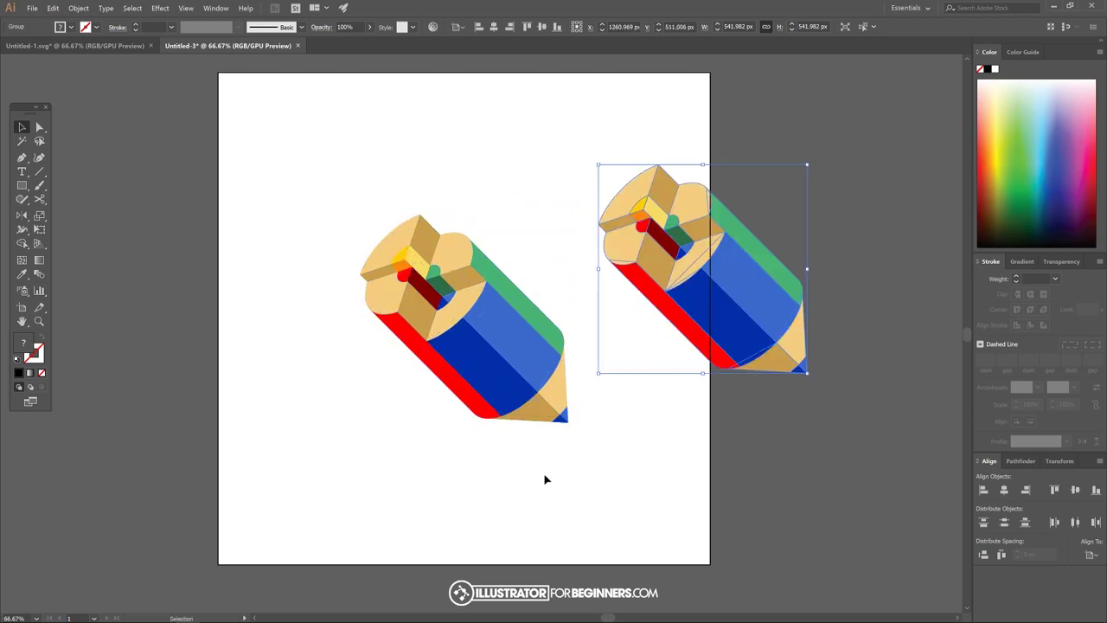
Step: Unite the pencil copy into one shape and fill it with black #000000
left_click(737, 292, "ctrl")
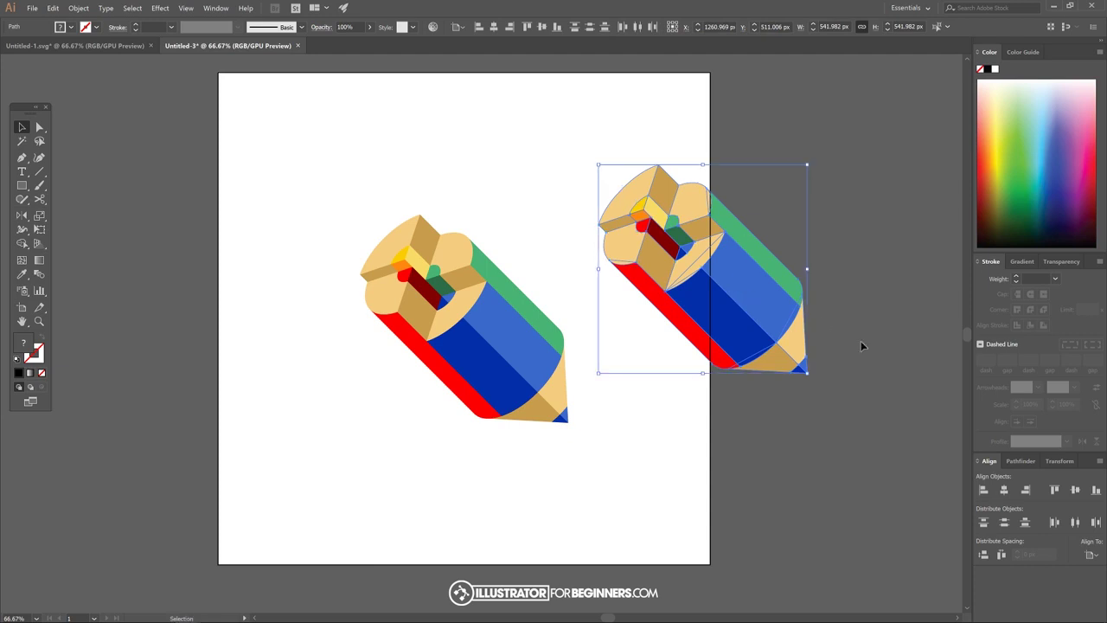
left_click(1018, 461)
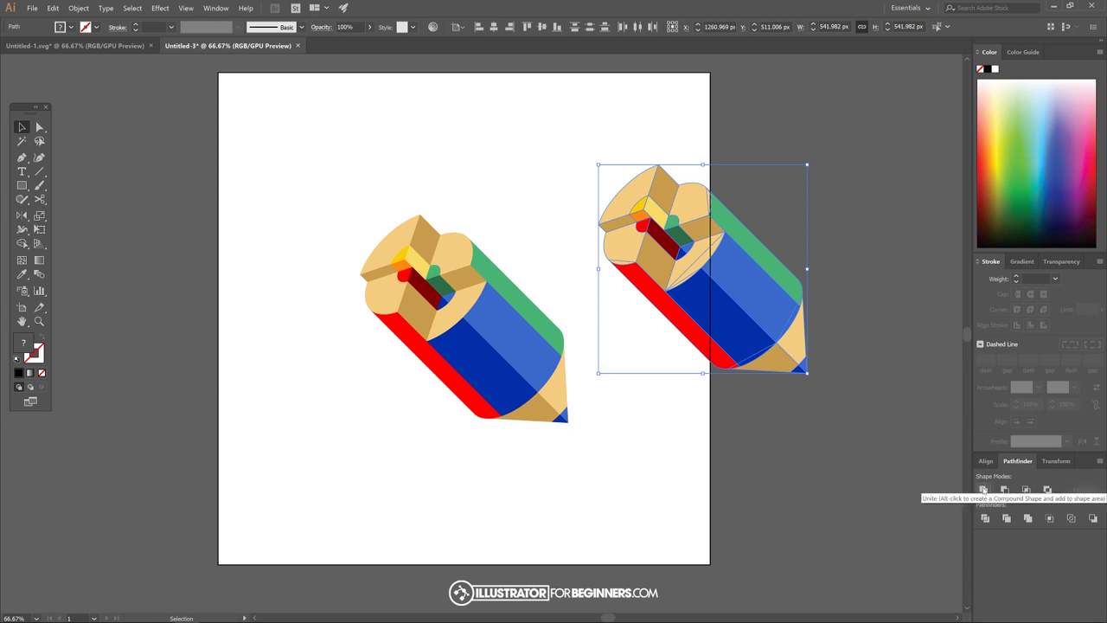
left_click(983, 489)
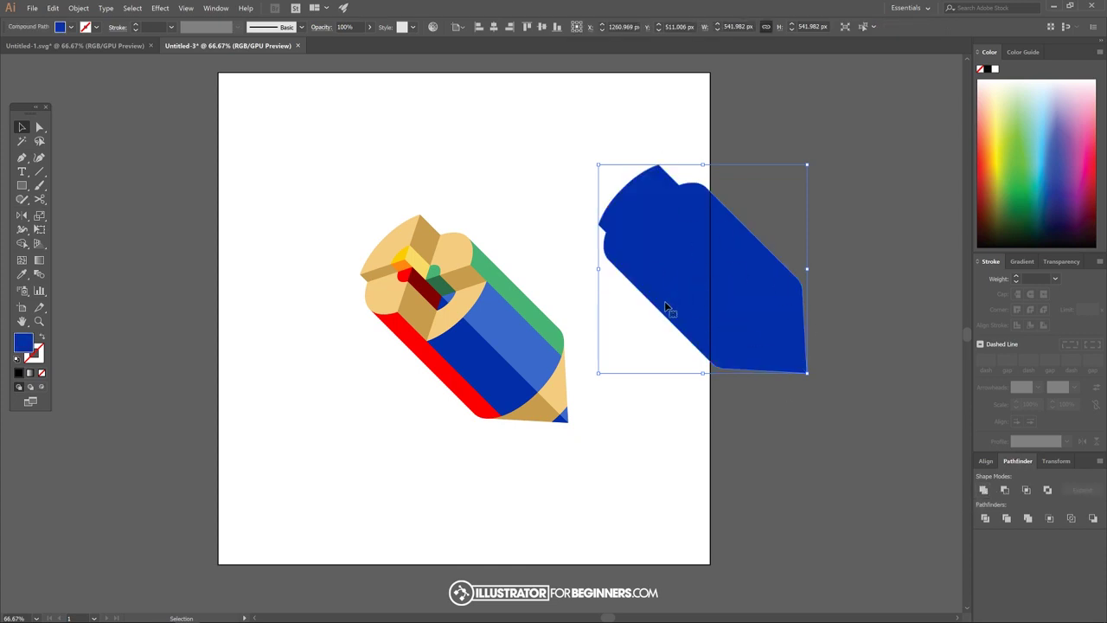
double_click(22, 343)
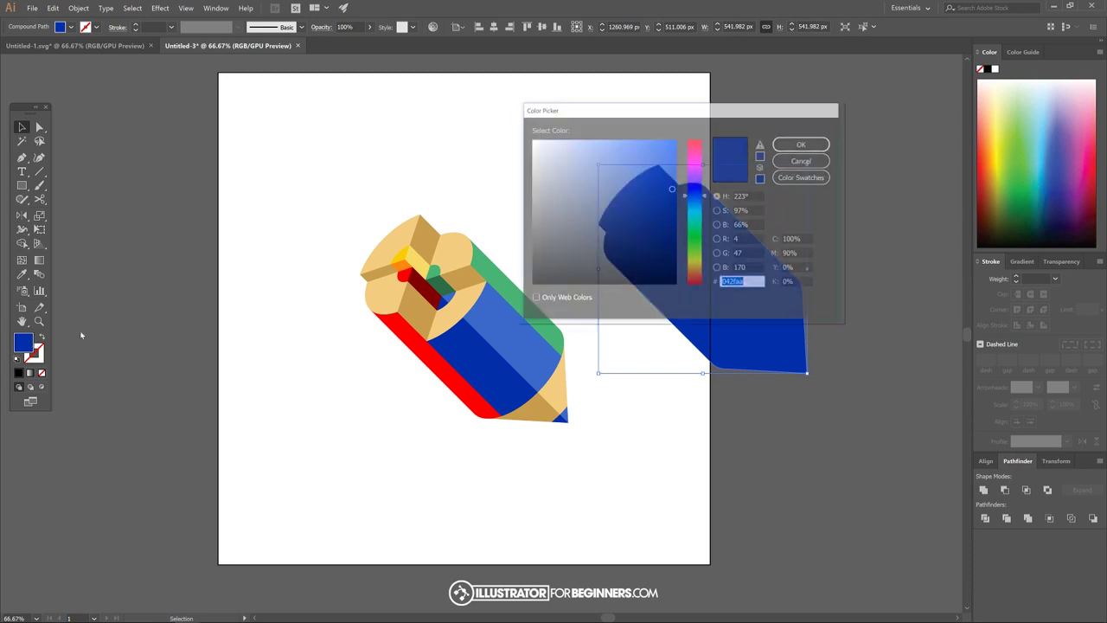
type("000000")
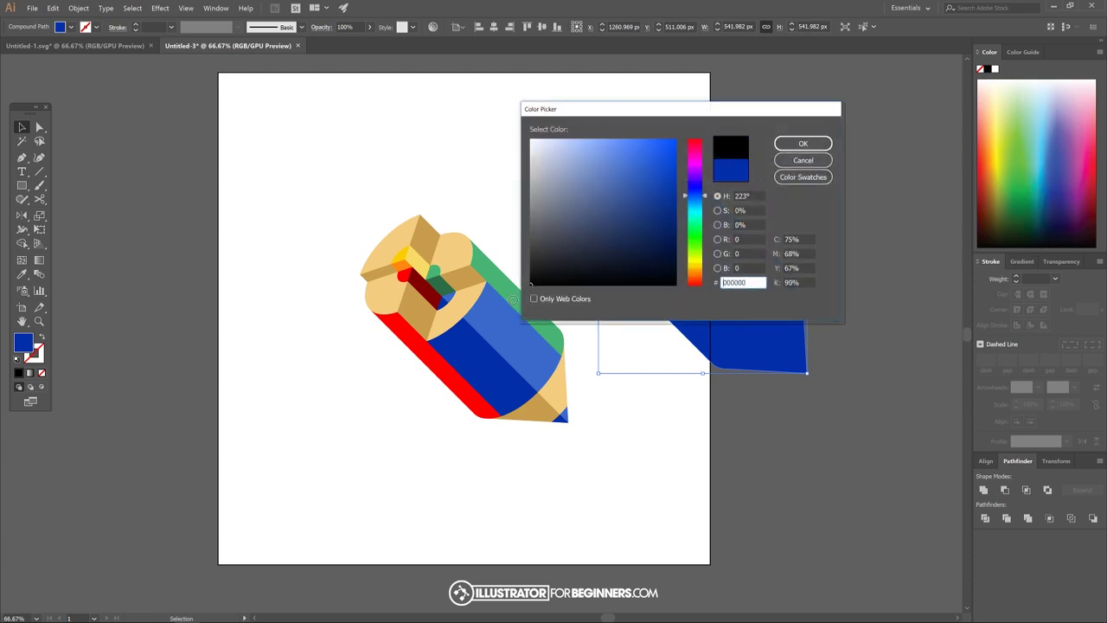
left_click(804, 143)
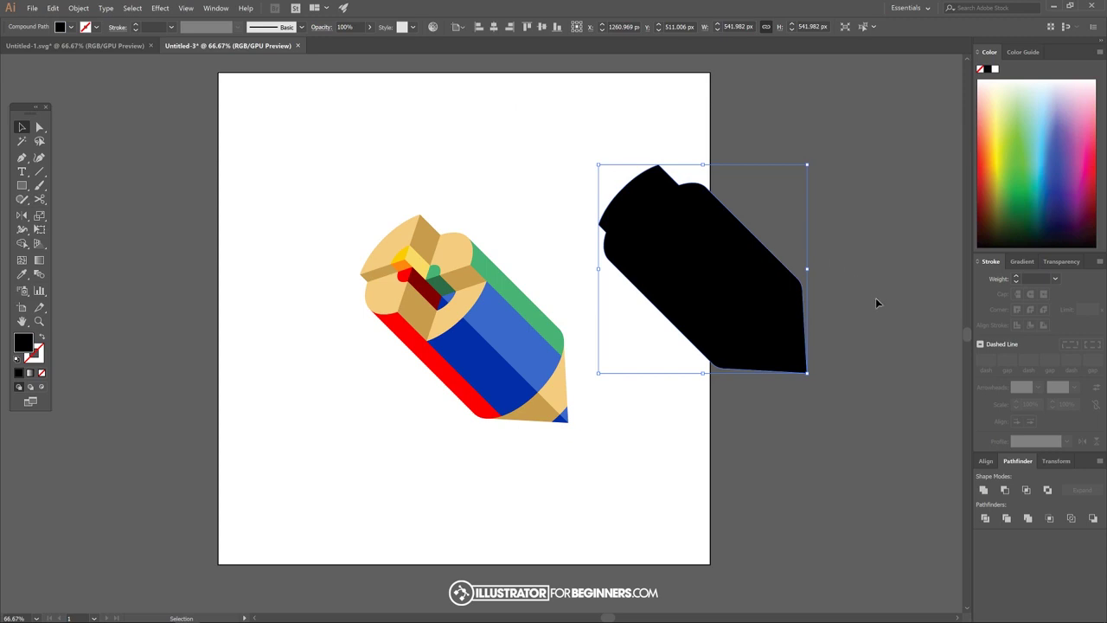
Step: Move the black silhouette over the original pencil and squash it flat
key("a")
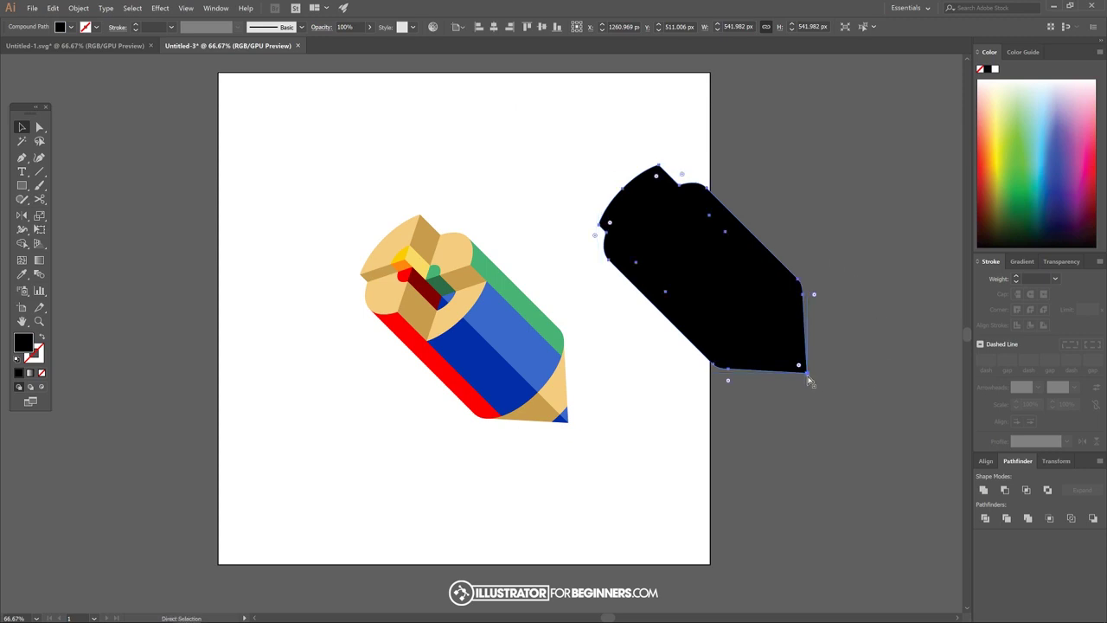
mouse_move(806, 372)
left_mouse_down()
mouse_move(578, 369)
mouse_move(569, 425)
left_mouse_up()
key("v")
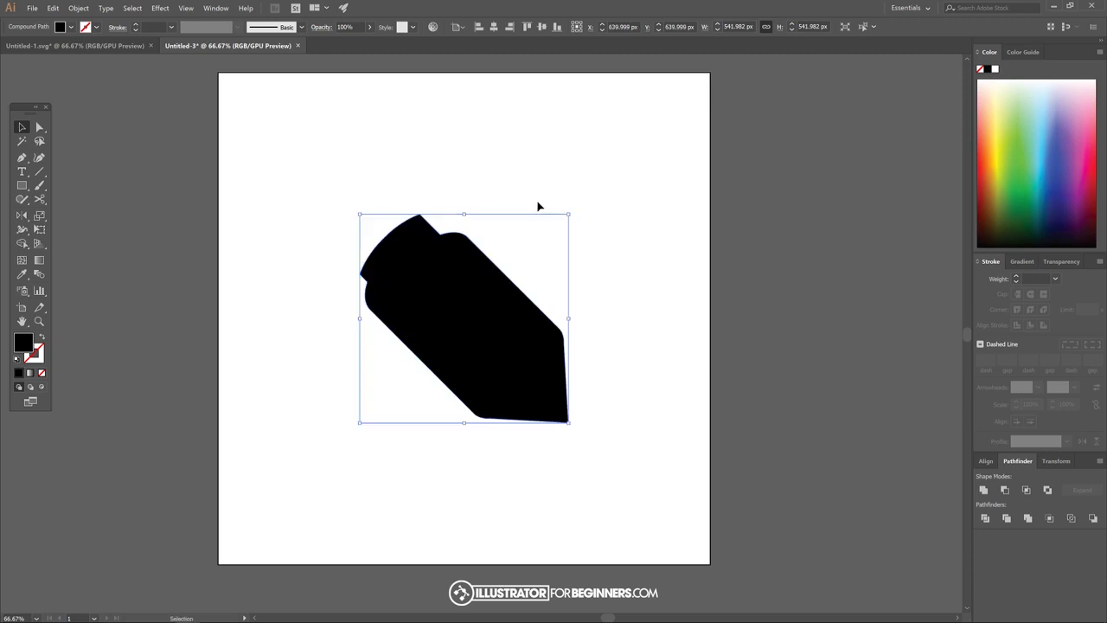
left_click_drag(464, 213, 464, 386)
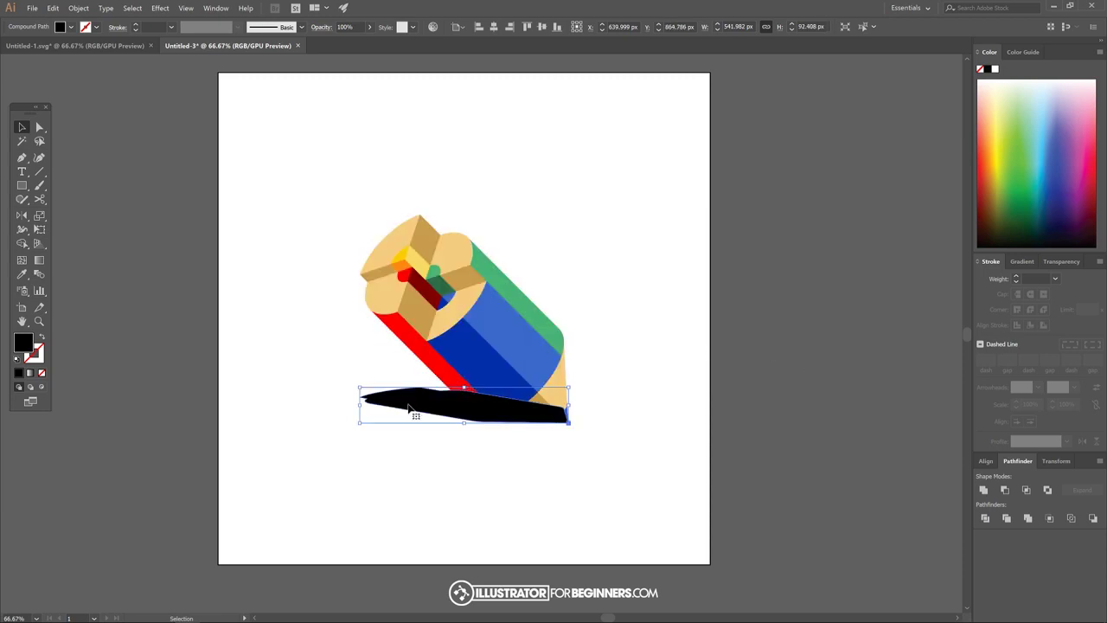
Step: Send the shadow behind the pencil and lower its opacity to 13%
right_click(207, 230)
mouse_move(268, 307)
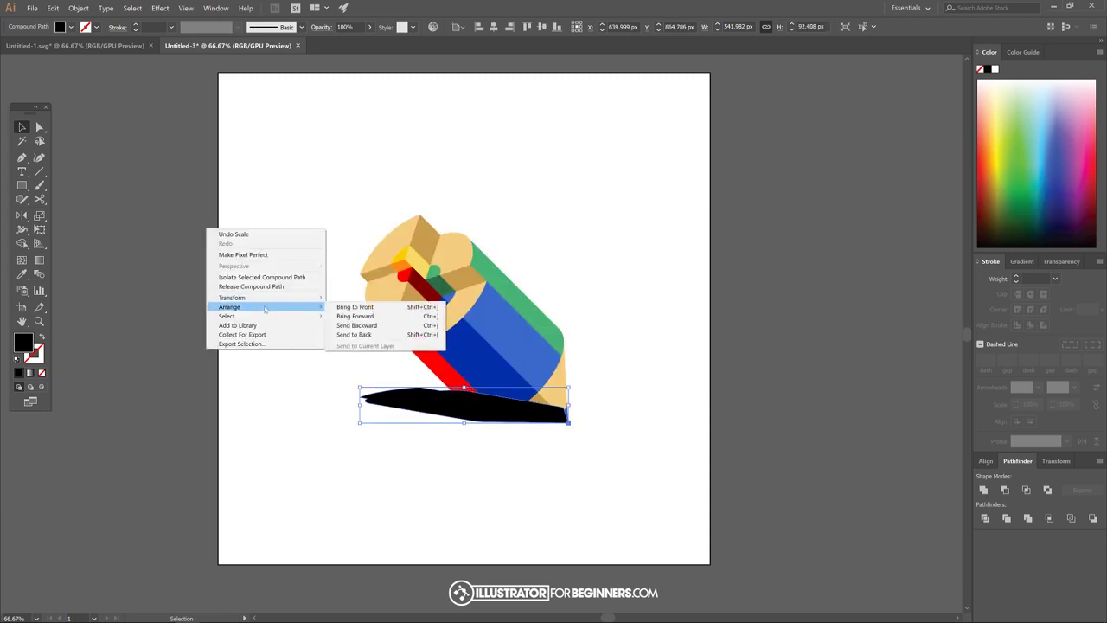
left_click(399, 336)
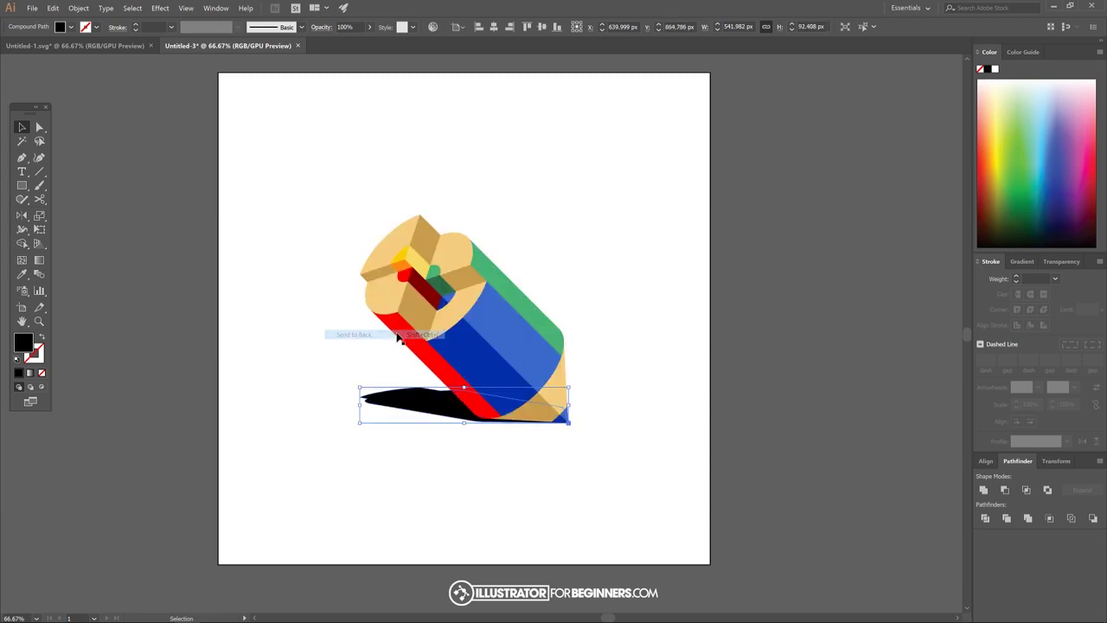
left_click(370, 27)
left_click_drag(368, 43, 332, 44)
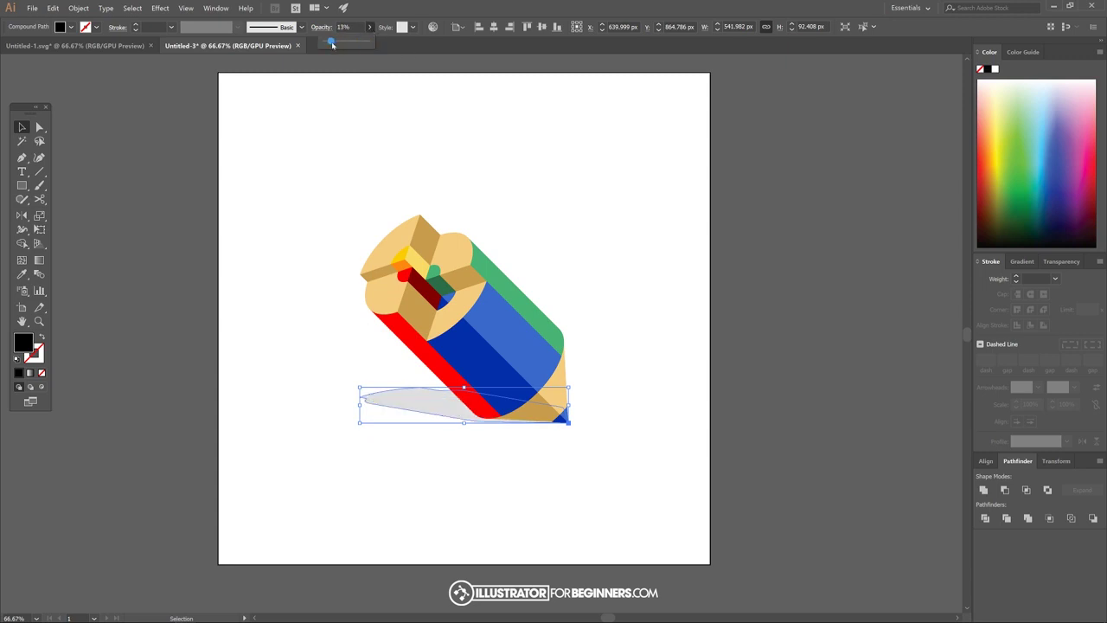
left_click(590, 203)
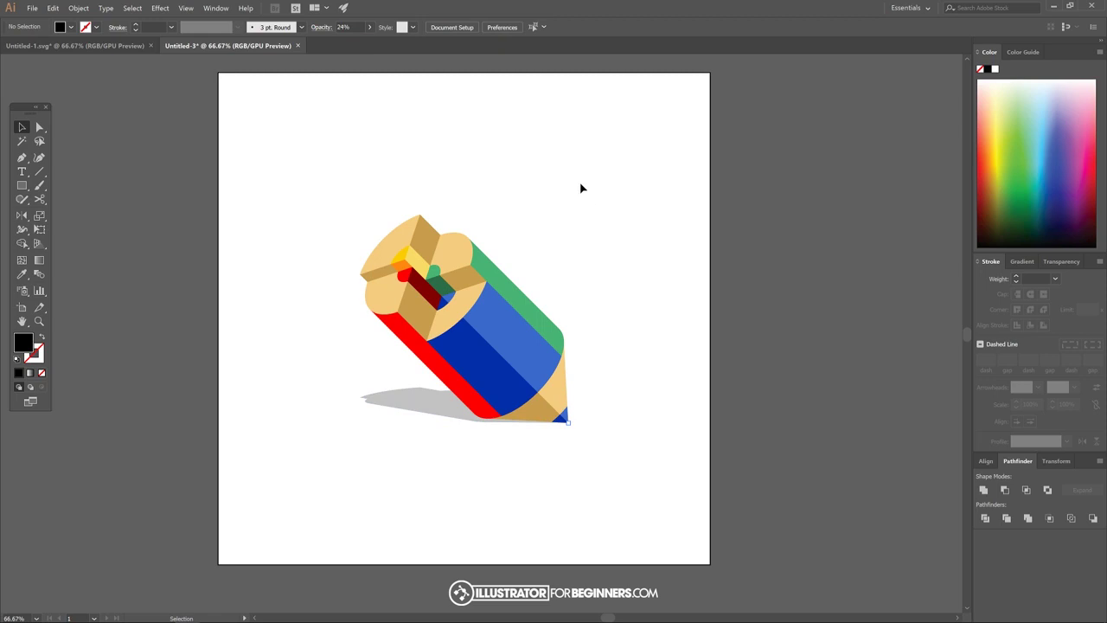